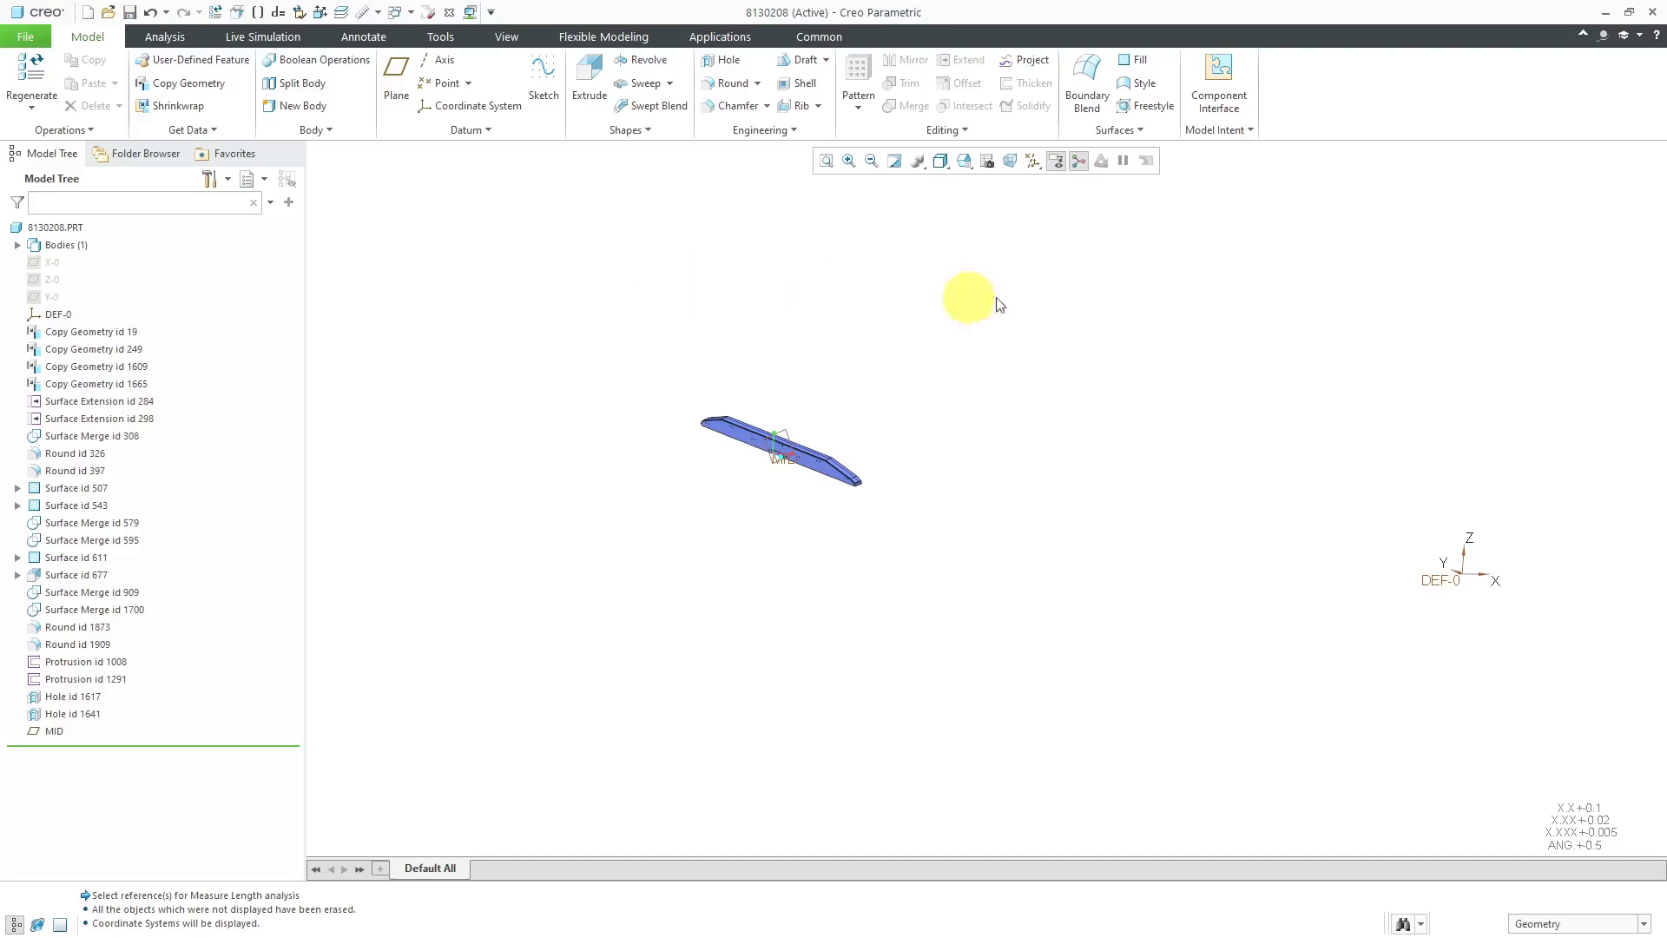
Turn off the display of coordinate systems in the graphics area.
{"action": "left_click", "coordinate": [1033, 162]}
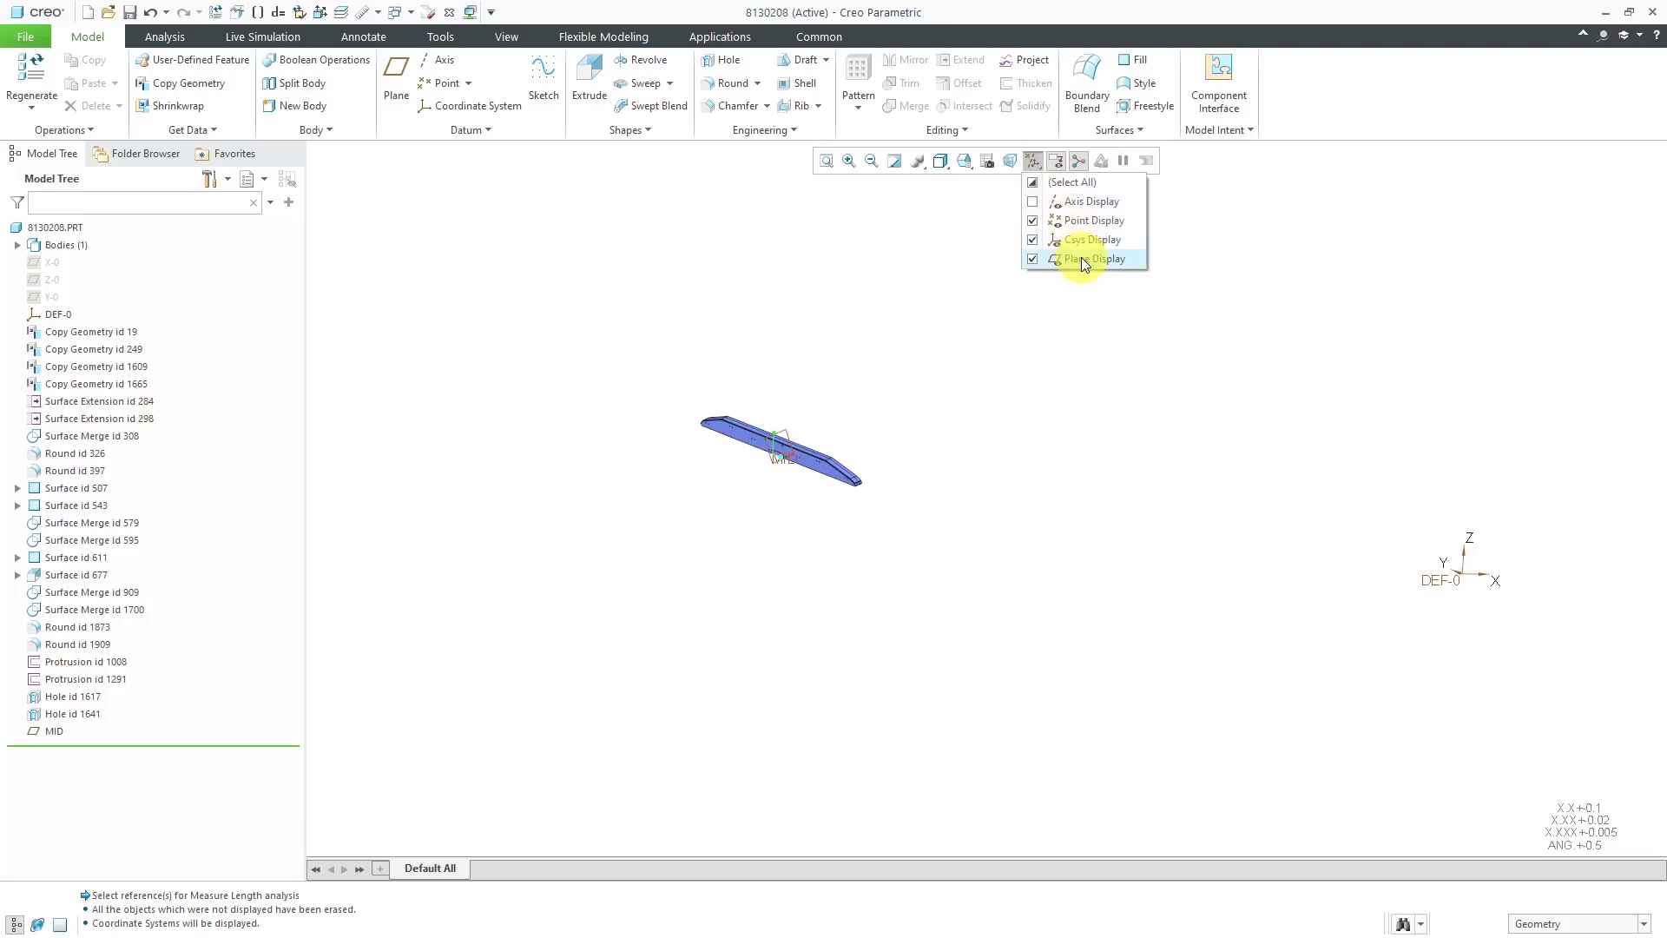
{"action": "left_click", "coordinate": [1085, 239]}
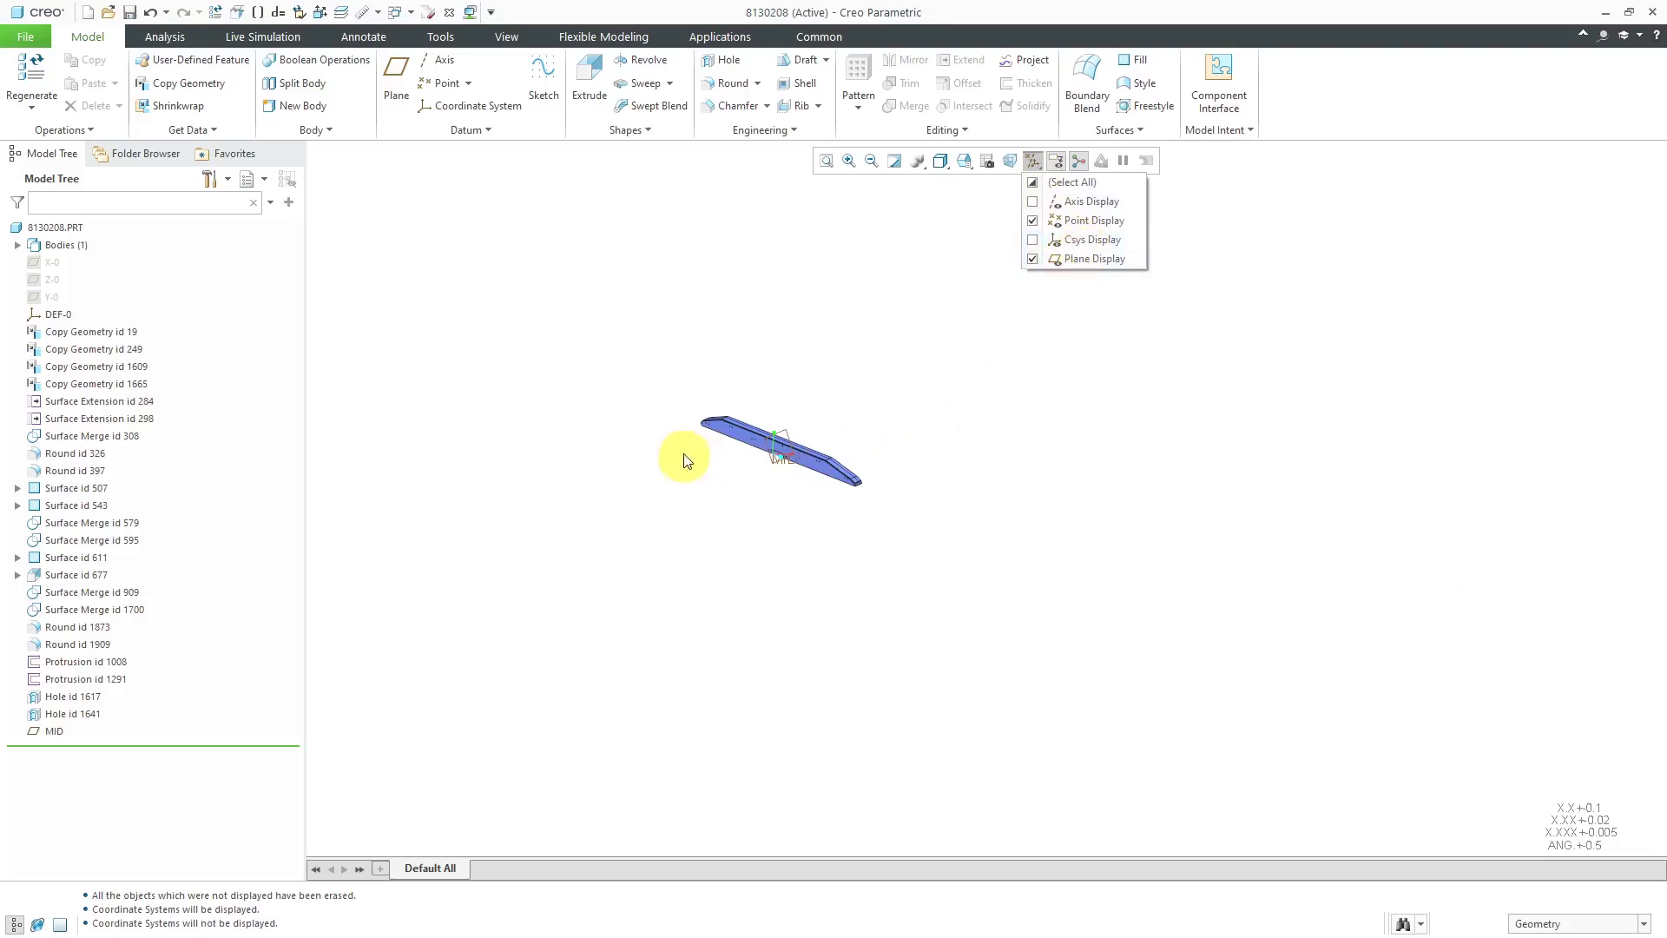
{"action": "left_click", "coordinate": [733, 491]}
Reorient the model by reference, with the bar's wide face as Front and its long narrow upper face as Top.
{"action": "scroll", "coordinate": [733, 425], "scroll_direction": "up", "scroll_amount": 3}
{"action": "scroll", "coordinate": [733, 425], "scroll_direction": "up", "scroll_amount": 3}
{"action": "middle_click_drag", "start_coordinate": [755, 420], "coordinate": [918, 472]}
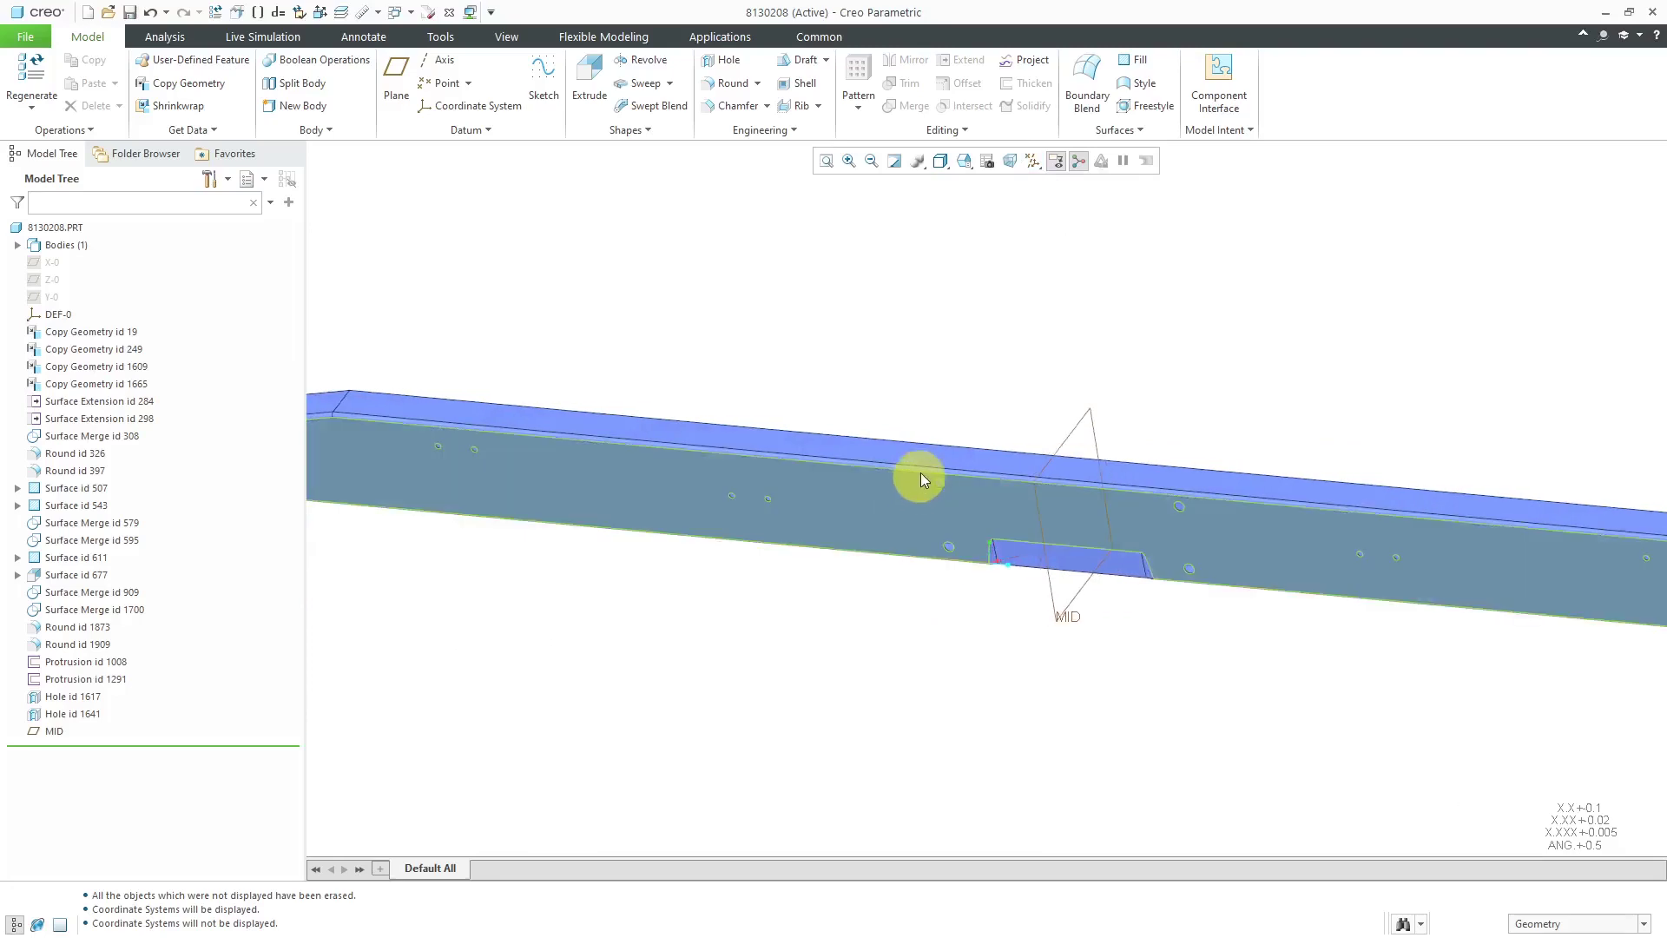
{"action": "scroll", "coordinate": [920, 434], "scroll_direction": "down", "scroll_amount": 2}
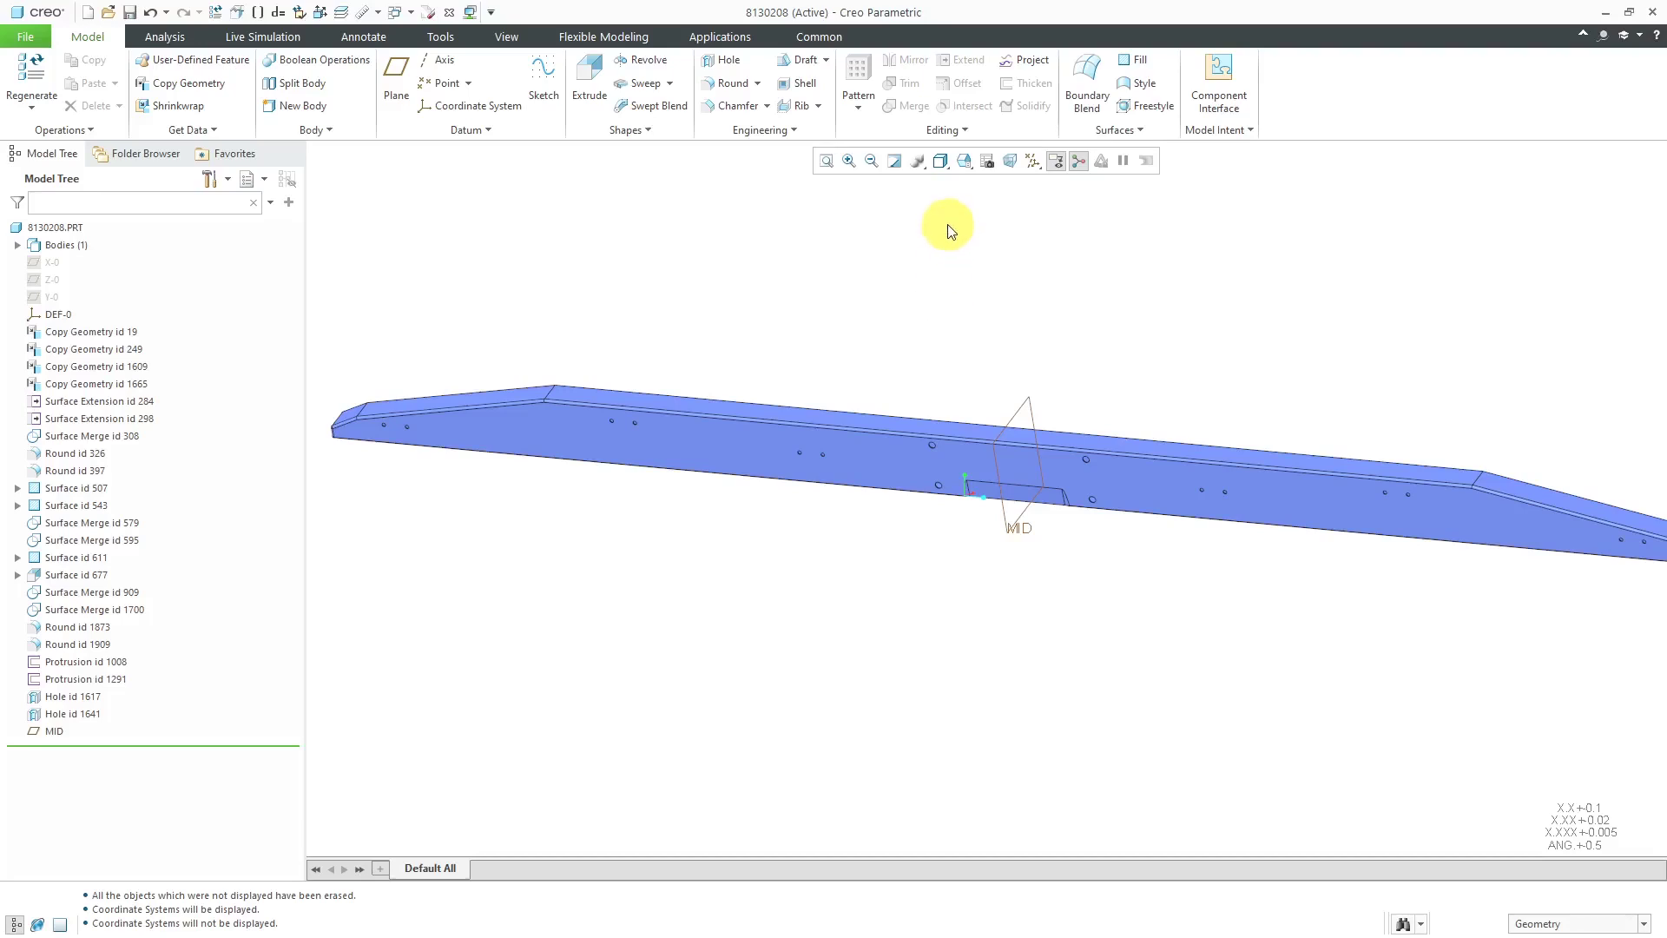
{"action": "left_click", "coordinate": [966, 163]}
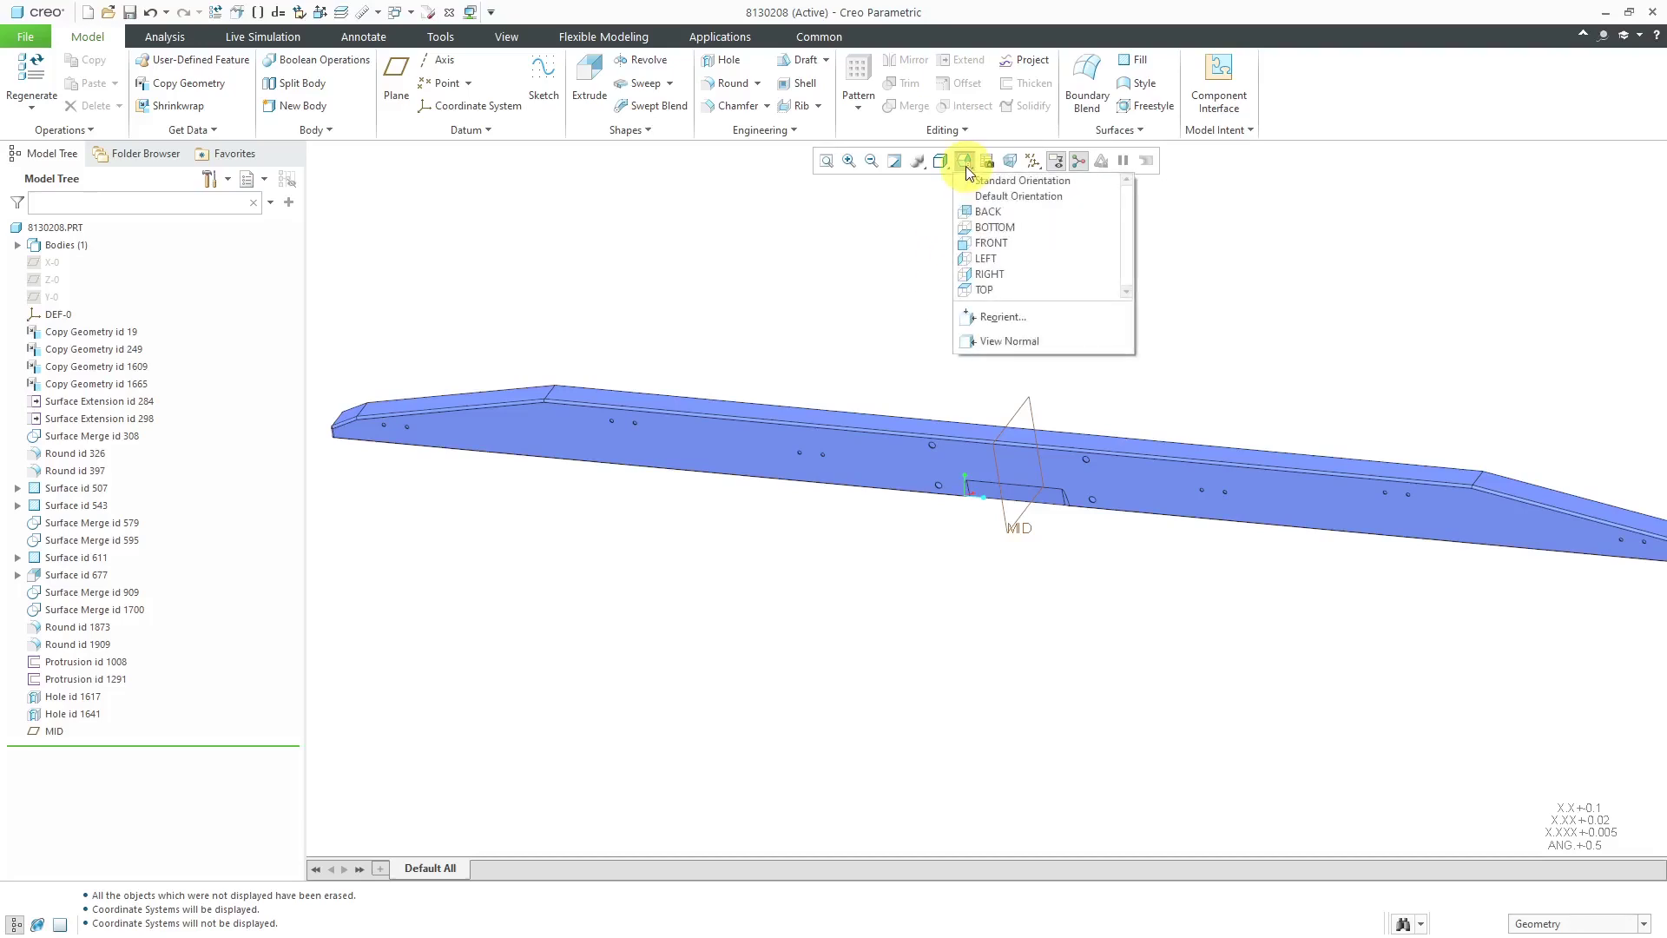
{"action": "left_click", "coordinate": [999, 317]}
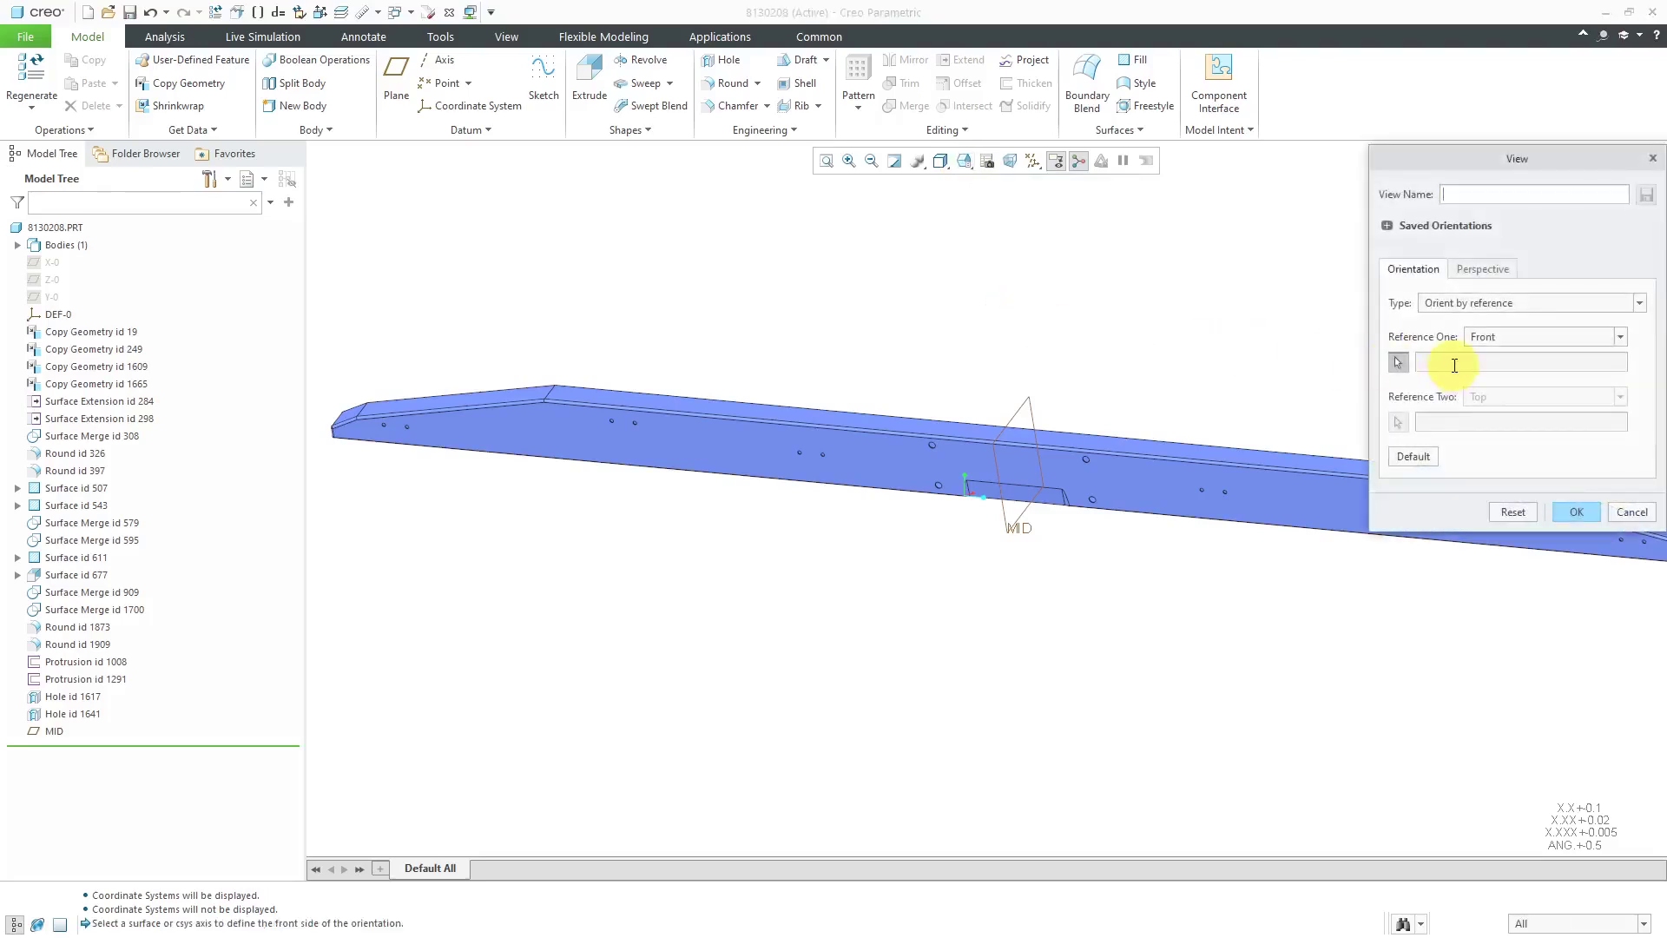
{"action": "left_click", "coordinate": [899, 460]}
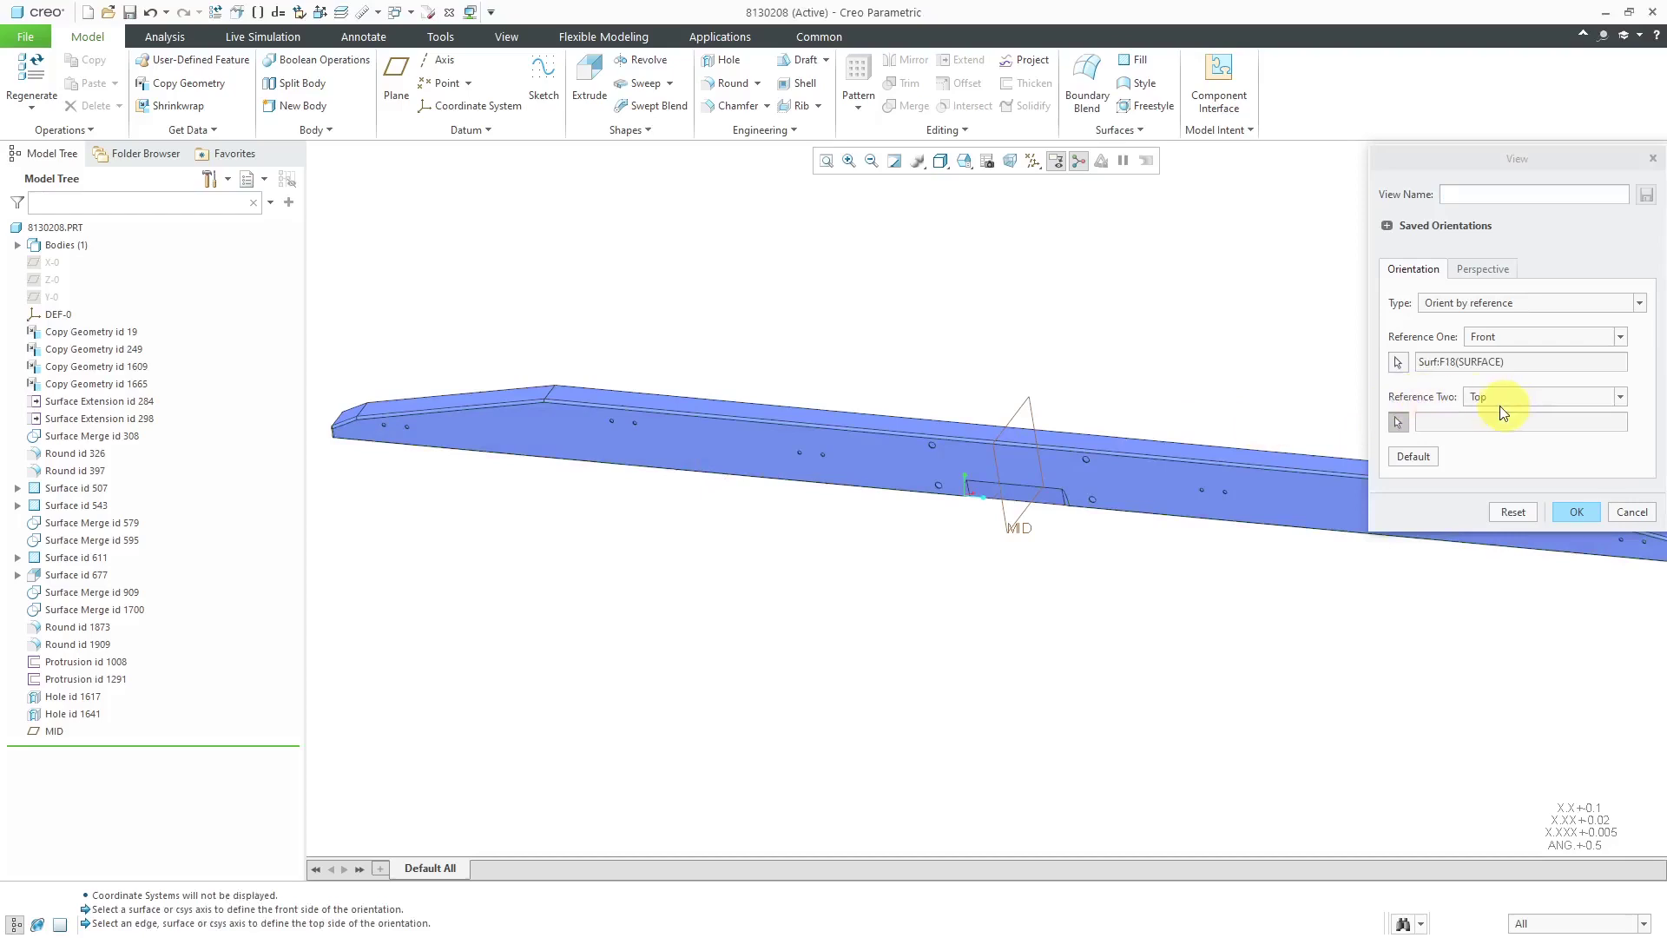
{"action": "left_click", "coordinate": [1085, 443]}
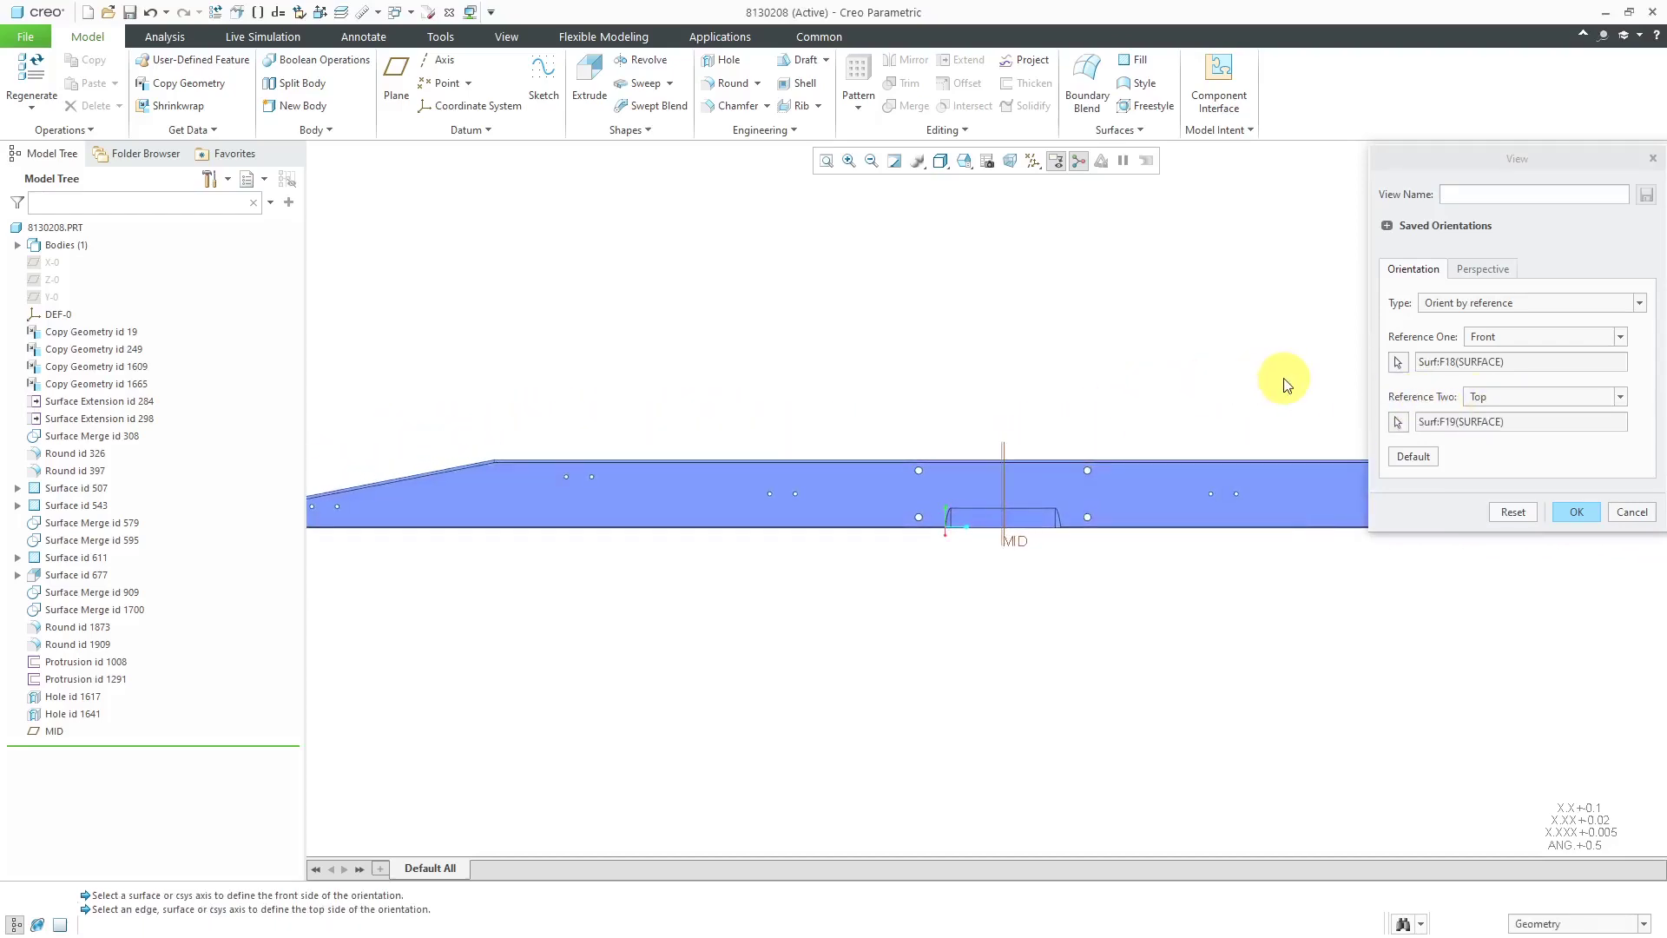
Save the current orientation as a named view drw_front and close the View dialog.
{"action": "left_click", "coordinate": [1487, 192]}
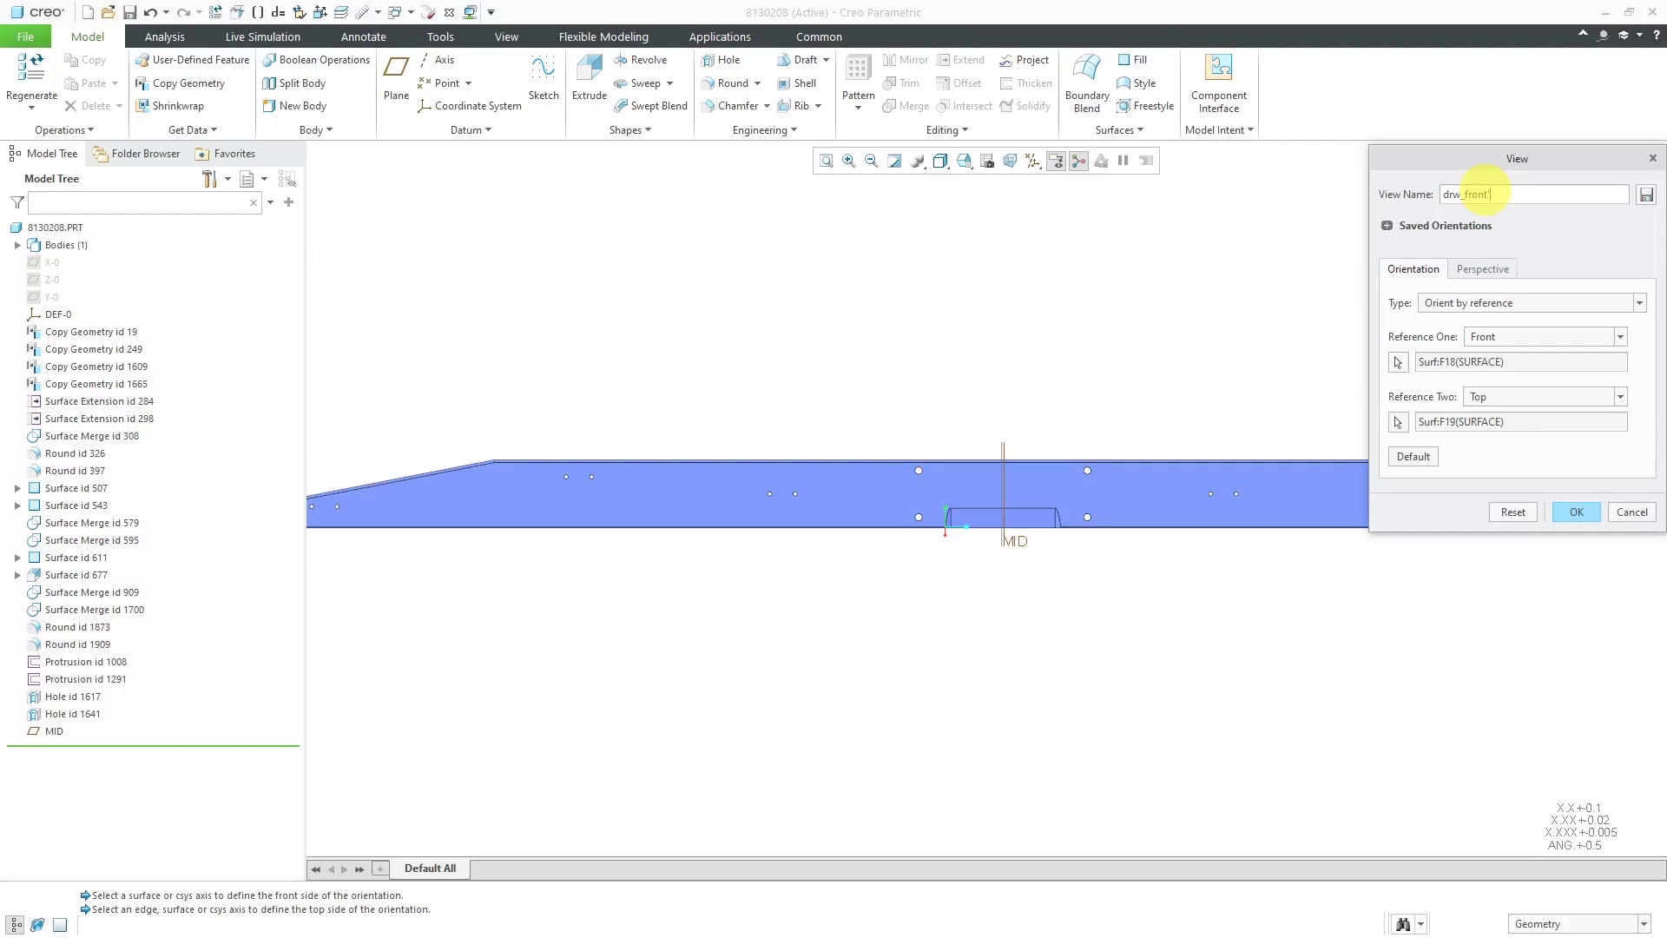
{"action": "key", "text": "Return"}
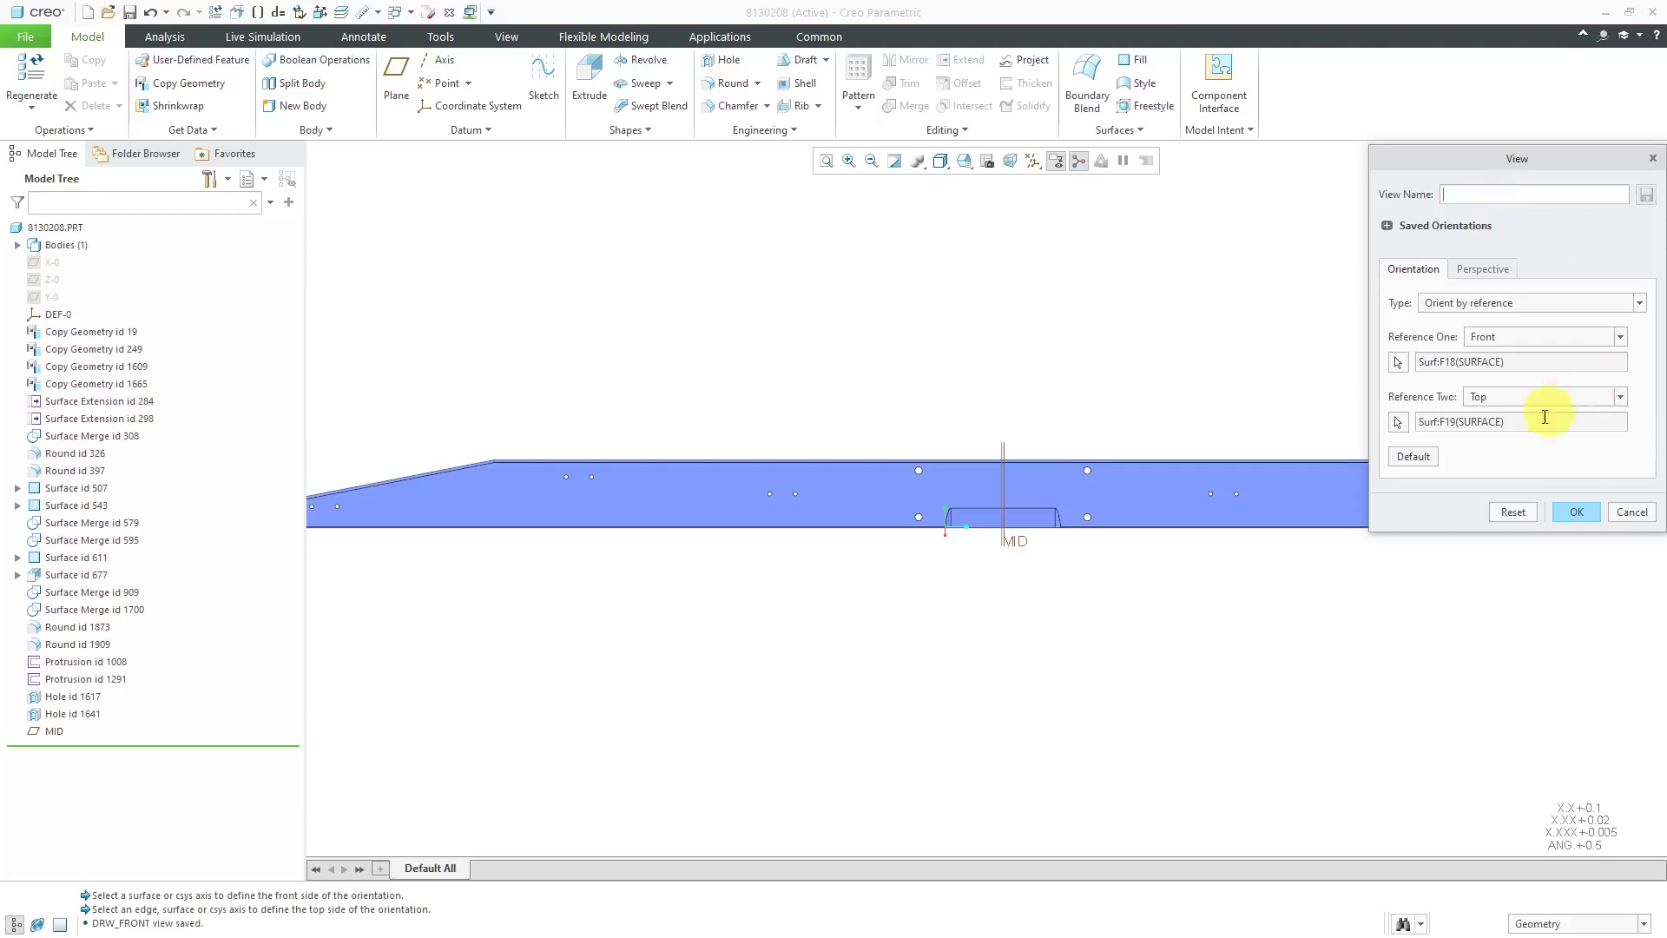
{"action": "left_click", "coordinate": [1387, 227]}
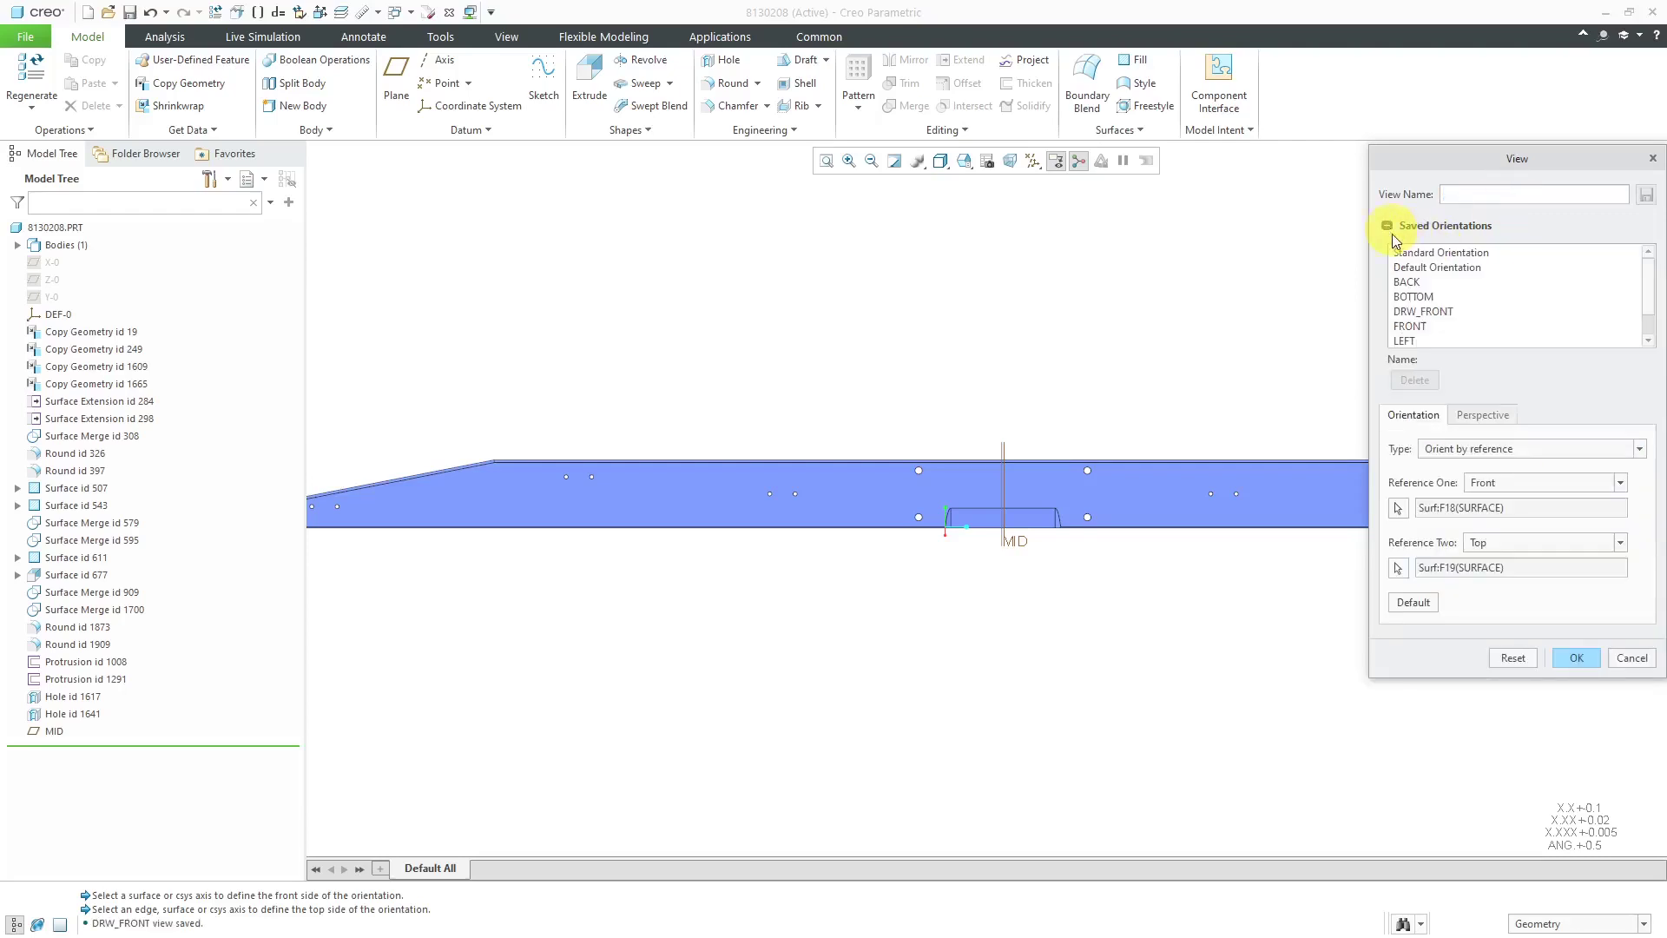
{"action": "left_click", "coordinate": [1591, 665]}
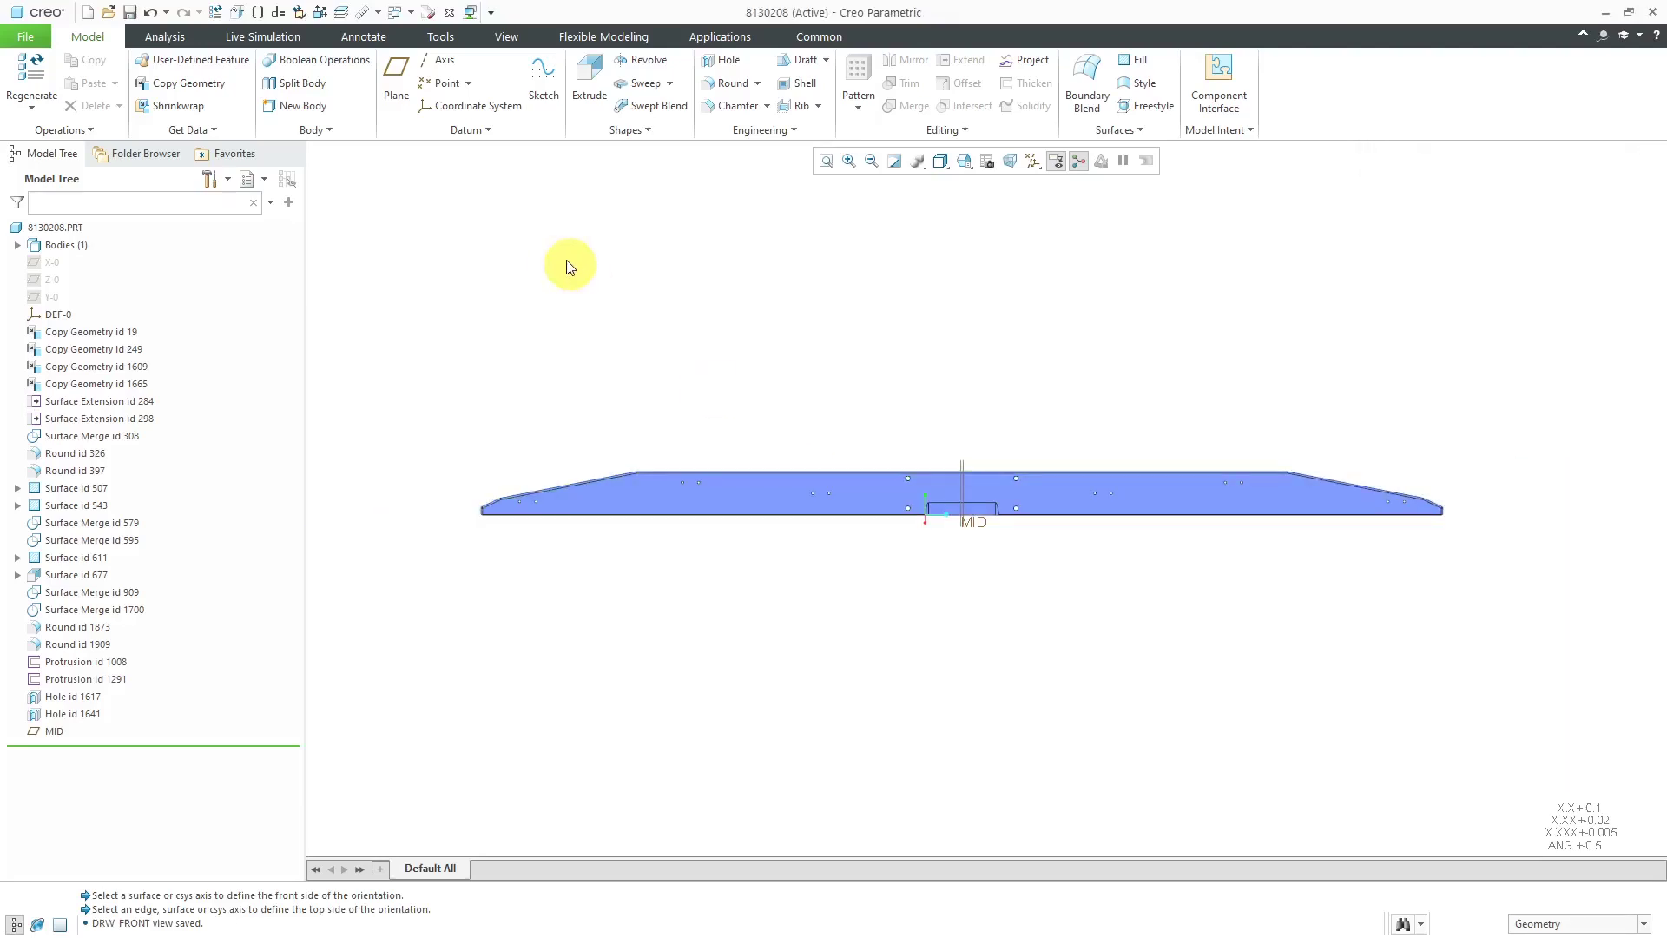
Preview the FRONT annotation plane on the model and open the Annotation Plane Manager.
{"action": "left_click", "coordinate": [372, 36]}
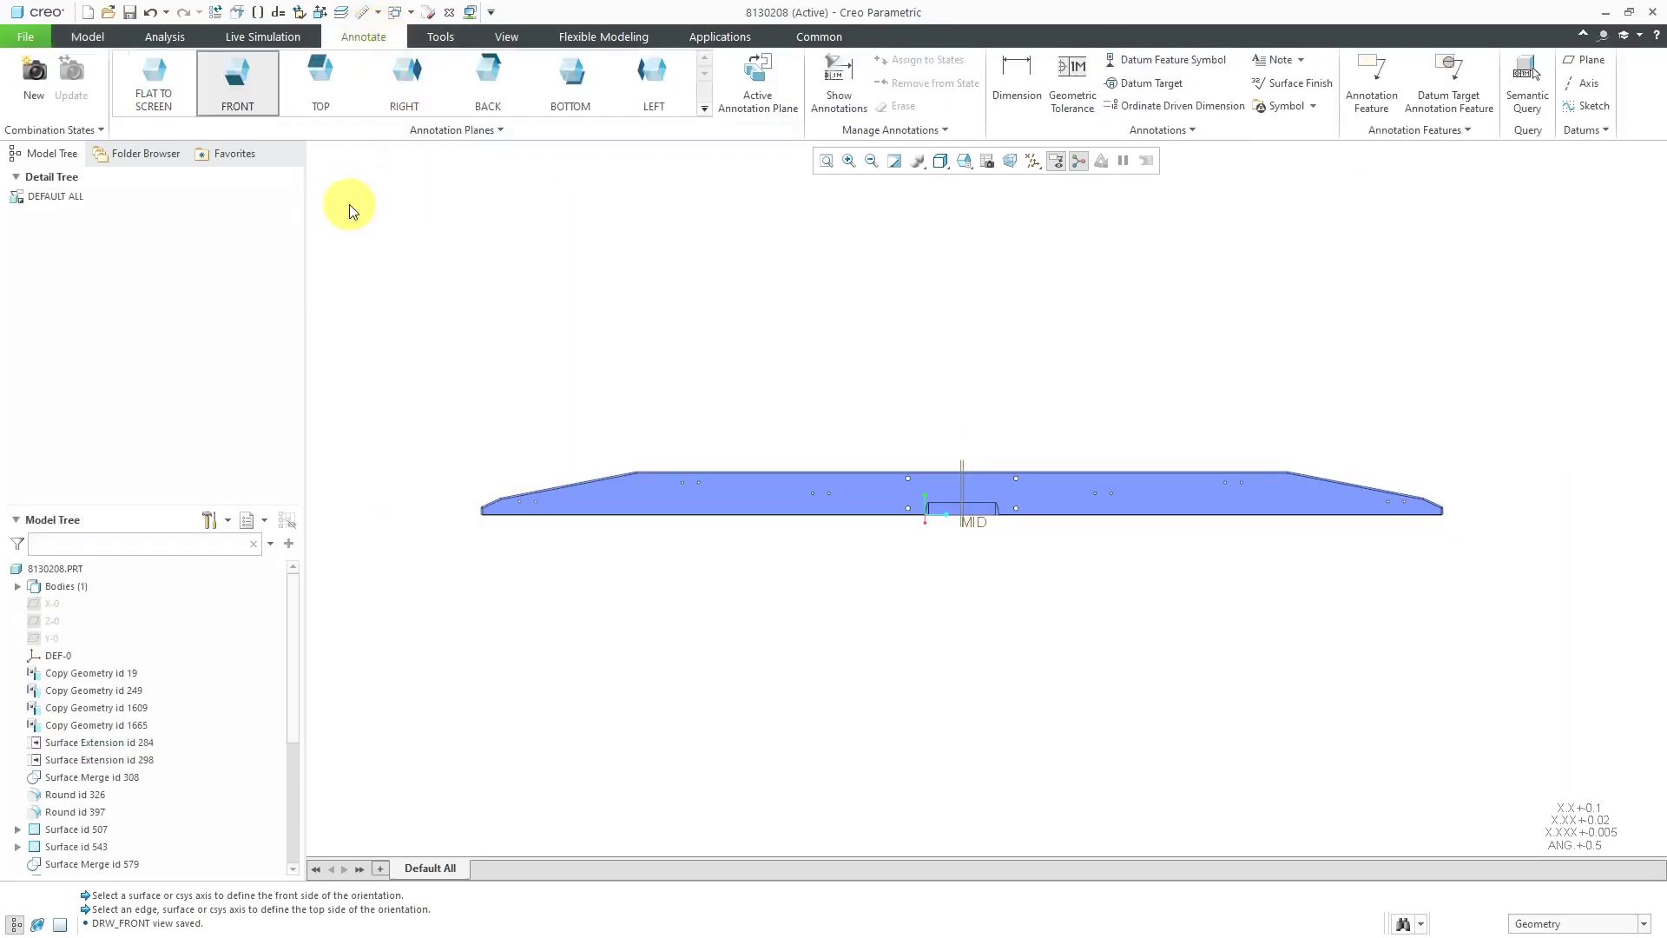
{"action": "middle_click_drag", "start_coordinate": [834, 409], "coordinate": [763, 429]}
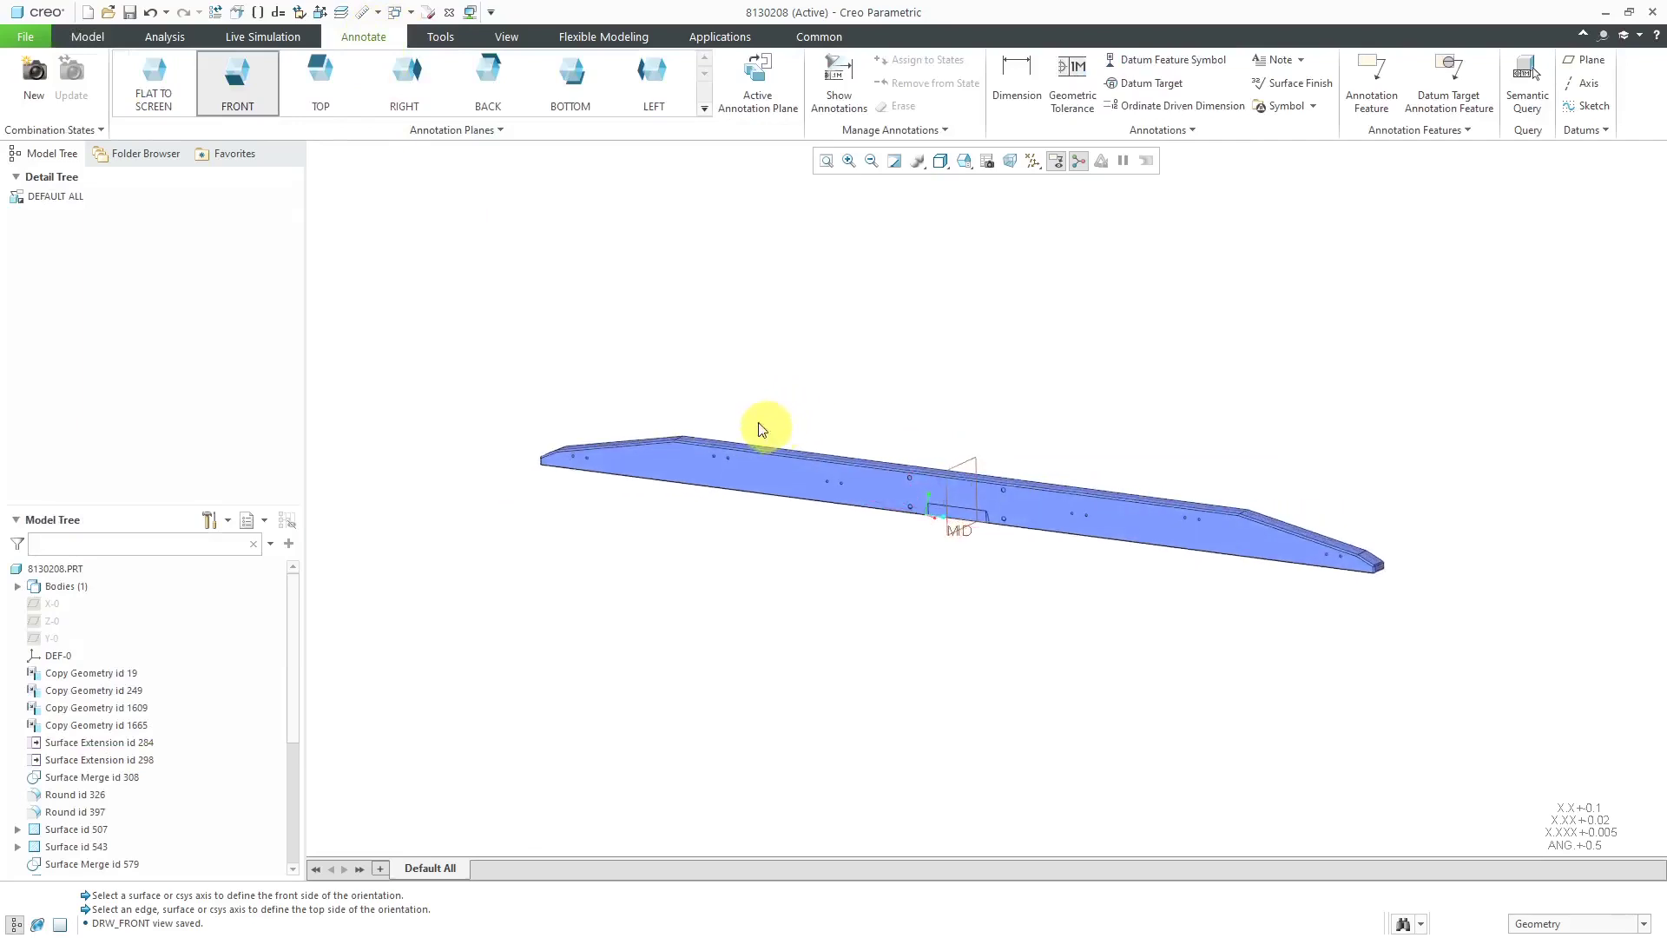
{"action": "scroll", "coordinate": [886, 335], "scroll_direction": "down", "scroll_amount": 4}
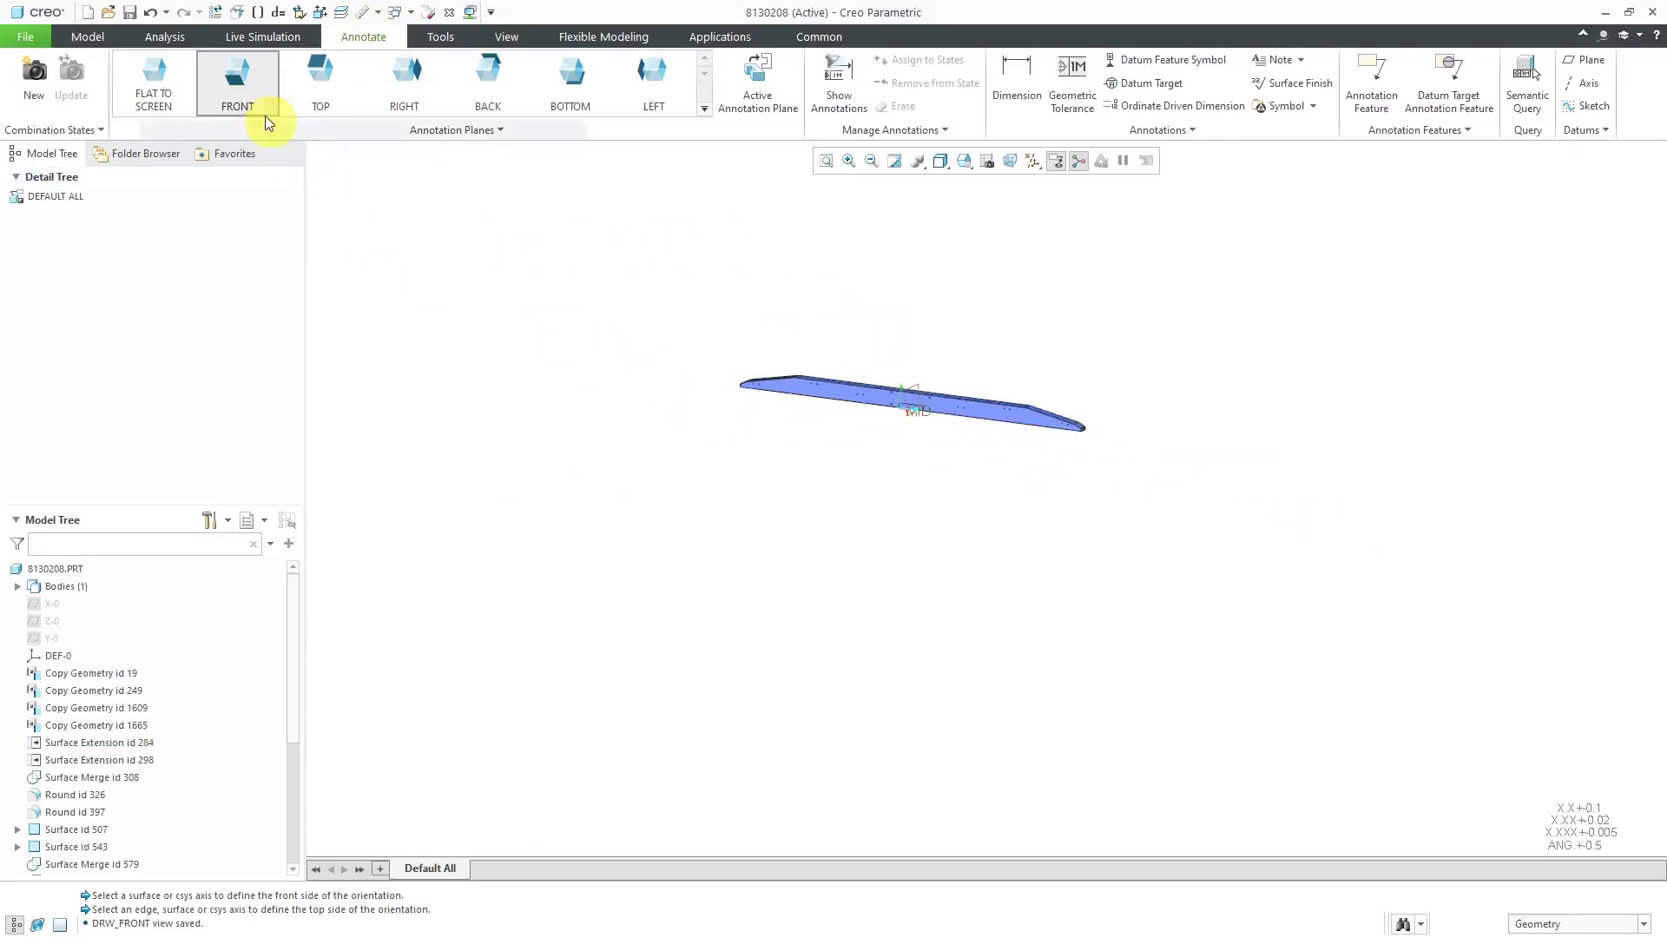
{"action": "left_click", "coordinate": [241, 85]}
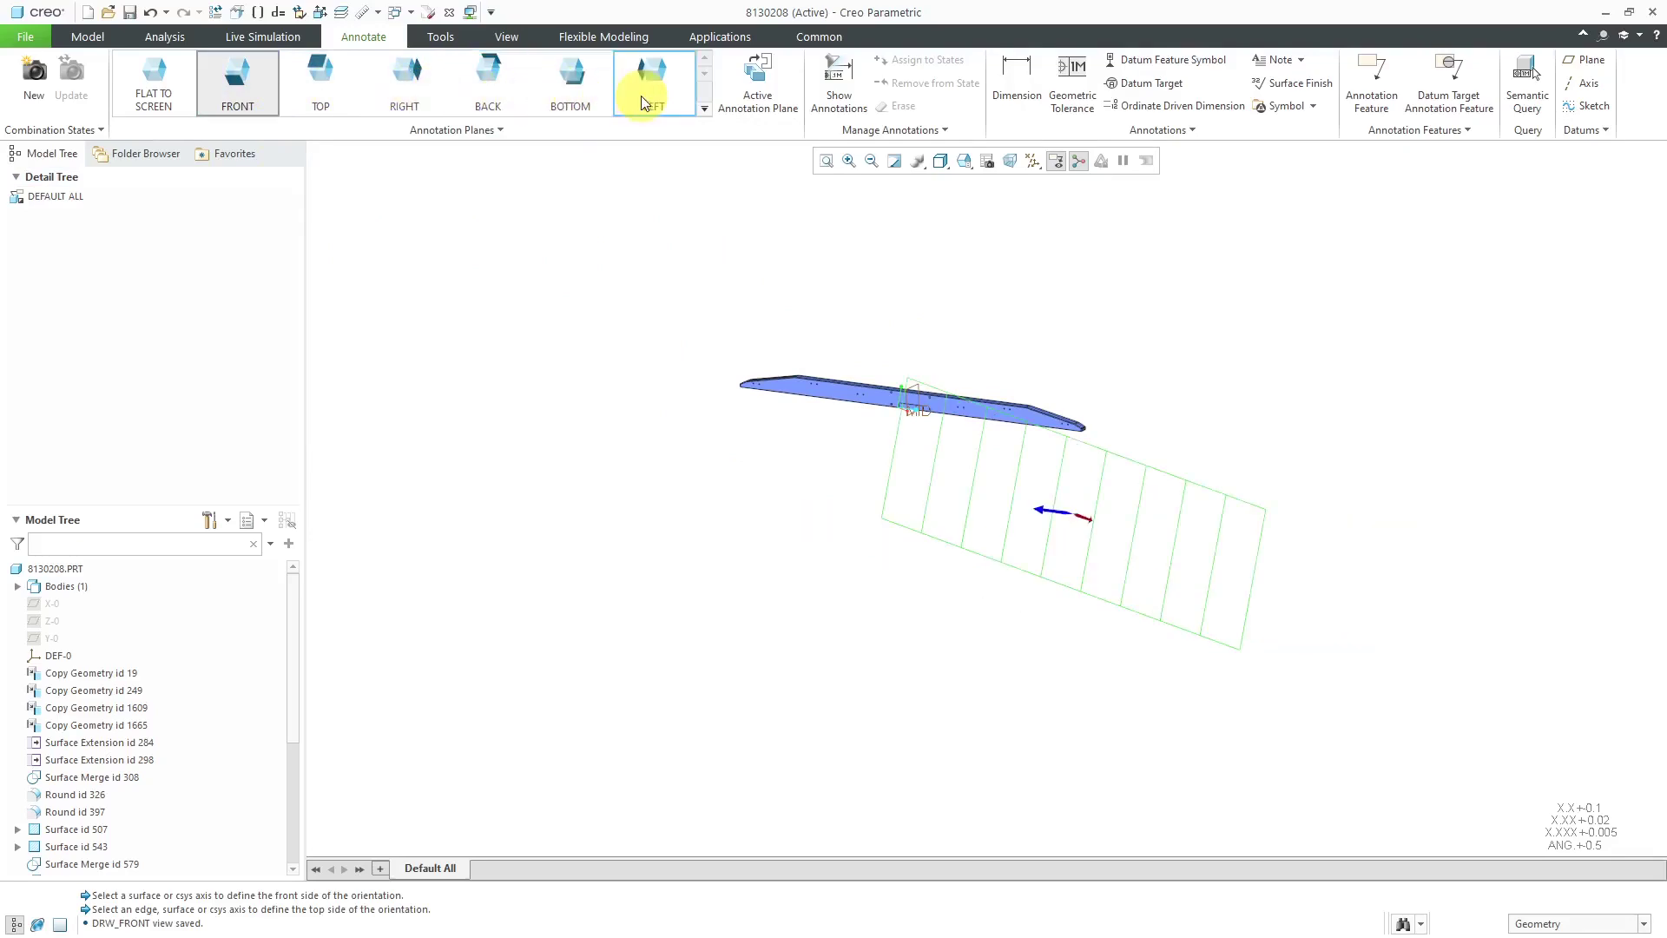
{"action": "left_click", "coordinate": [471, 132]}
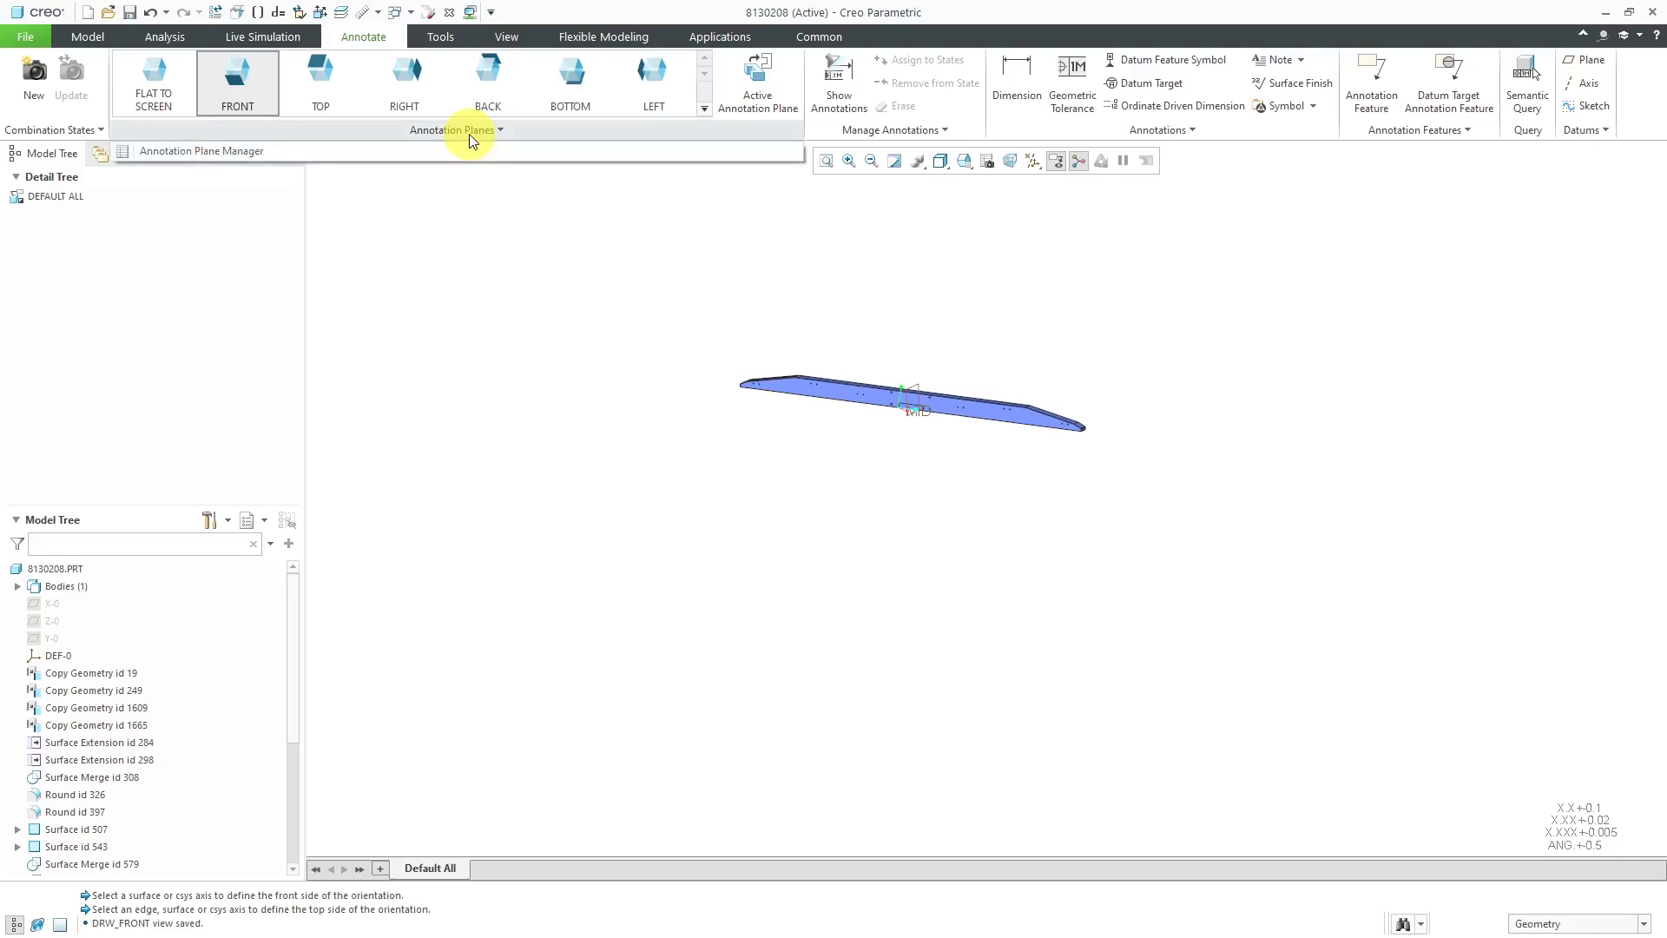
{"action": "left_click", "coordinate": [208, 155]}
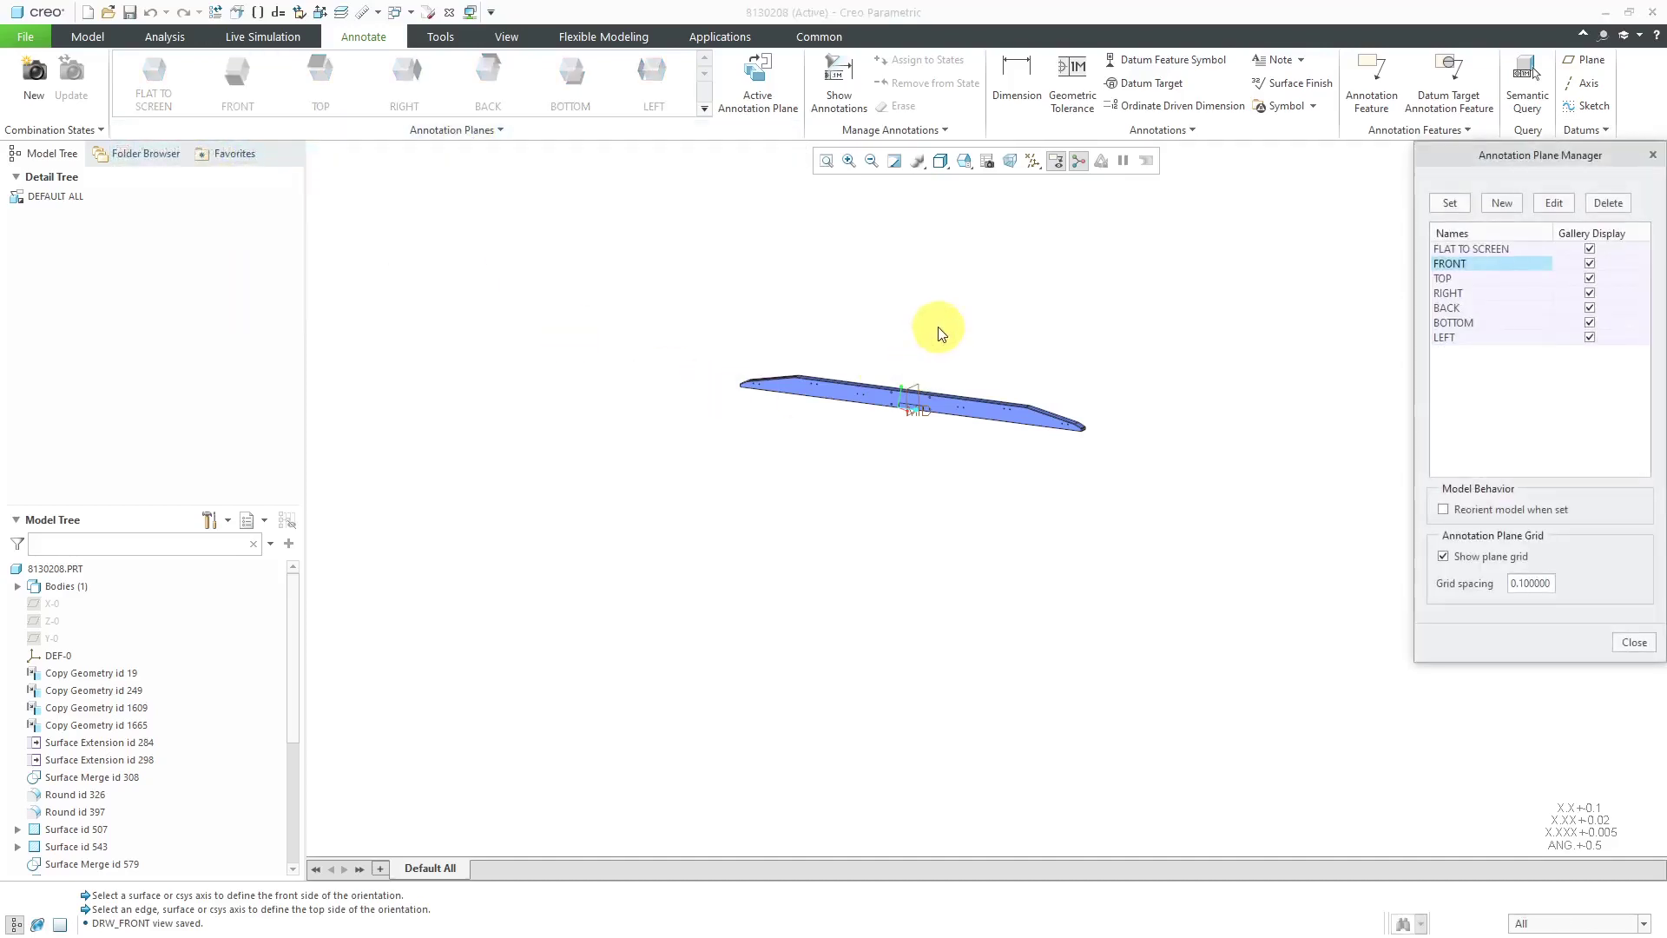
Create an annotation plane named A_DATUMS, using the long narrow face along the bar's notched edge as its reference plane.
{"action": "scroll", "coordinate": [900, 380], "scroll_direction": "up", "scroll_amount": 3}
{"action": "mouse_move", "coordinate": [938, 399]}
{"action": "middle_mouse_down"}
{"action": "mouse_move", "coordinate": [986, 316]}
{"action": "mouse_move", "coordinate": [967, 278]}
{"action": "mouse_move", "coordinate": [924, 350]}
{"action": "middle_mouse_up"}
{"action": "scroll", "coordinate": [929, 356], "scroll_direction": "up", "scroll_amount": 2}
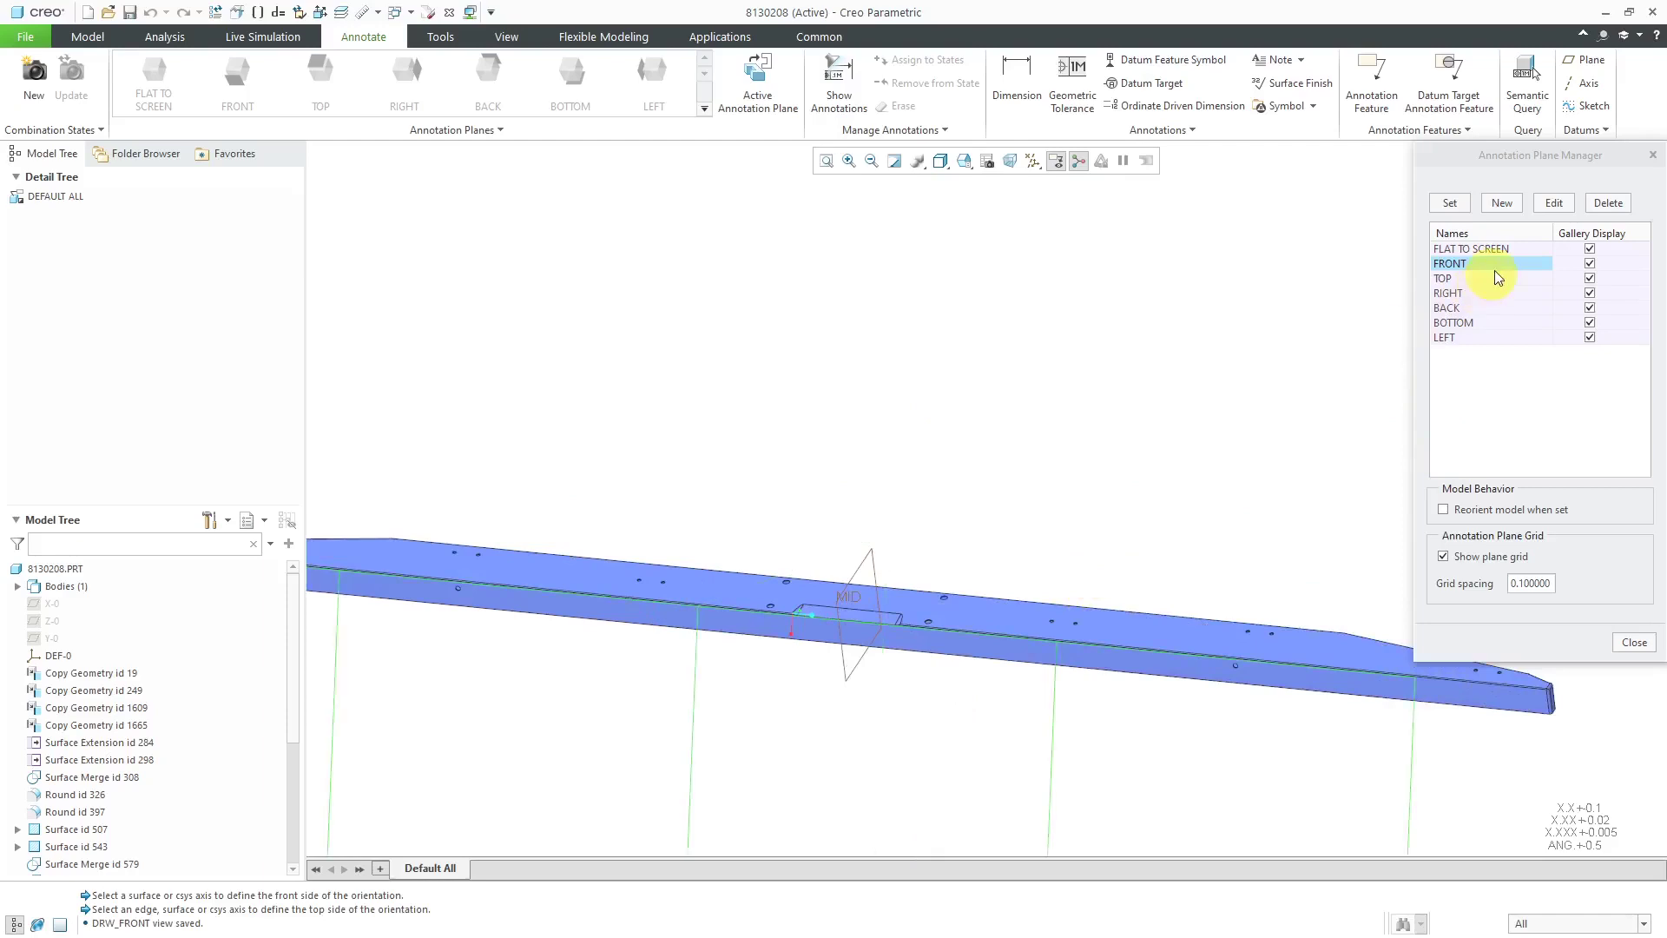
{"action": "left_click", "coordinate": [1503, 202]}
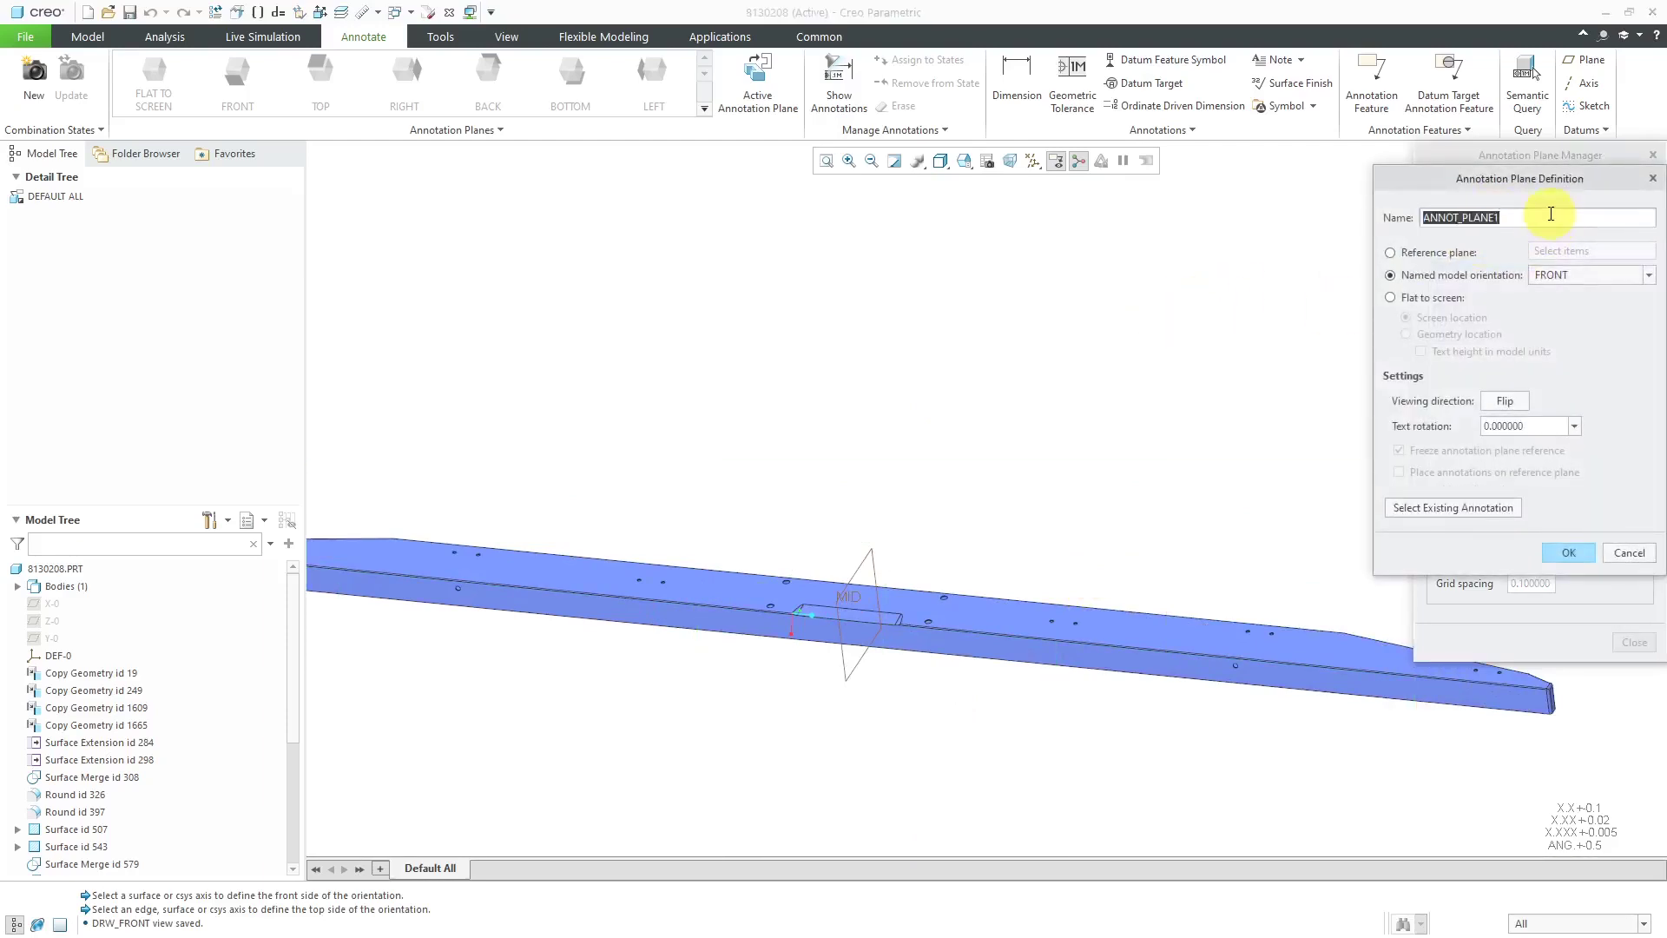
{"action": "type", "text": "a_datums"}
{"action": "key", "text": "Return"}
{"action": "left_click", "coordinate": [1390, 252]}
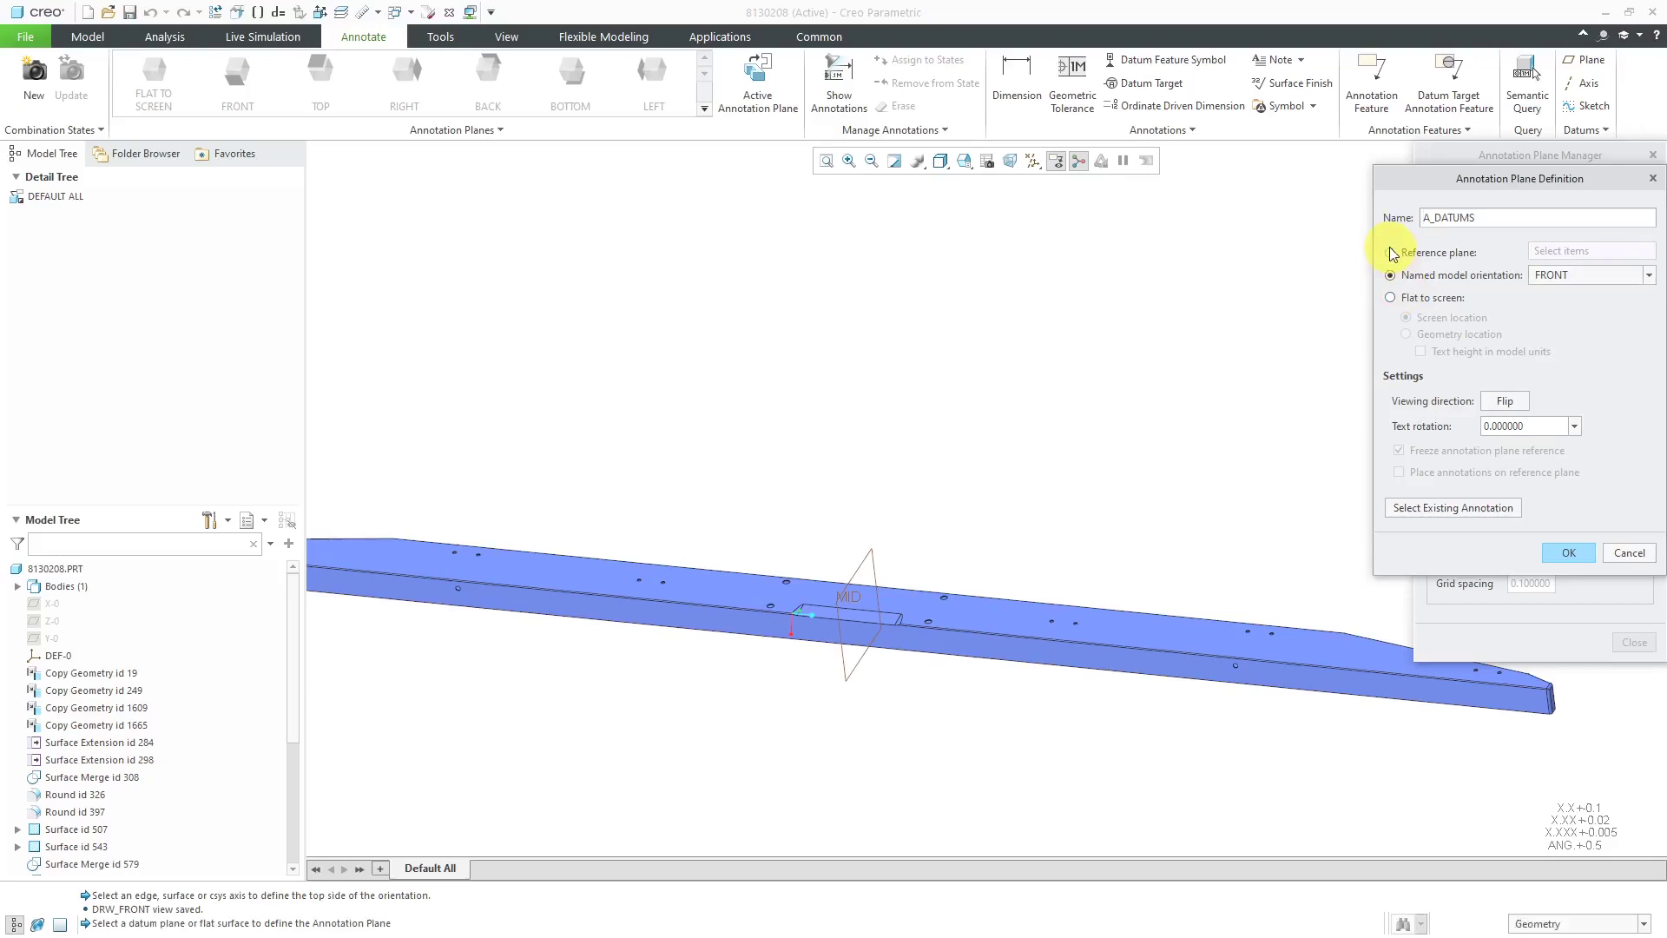
{"action": "left_click", "coordinate": [982, 651]}
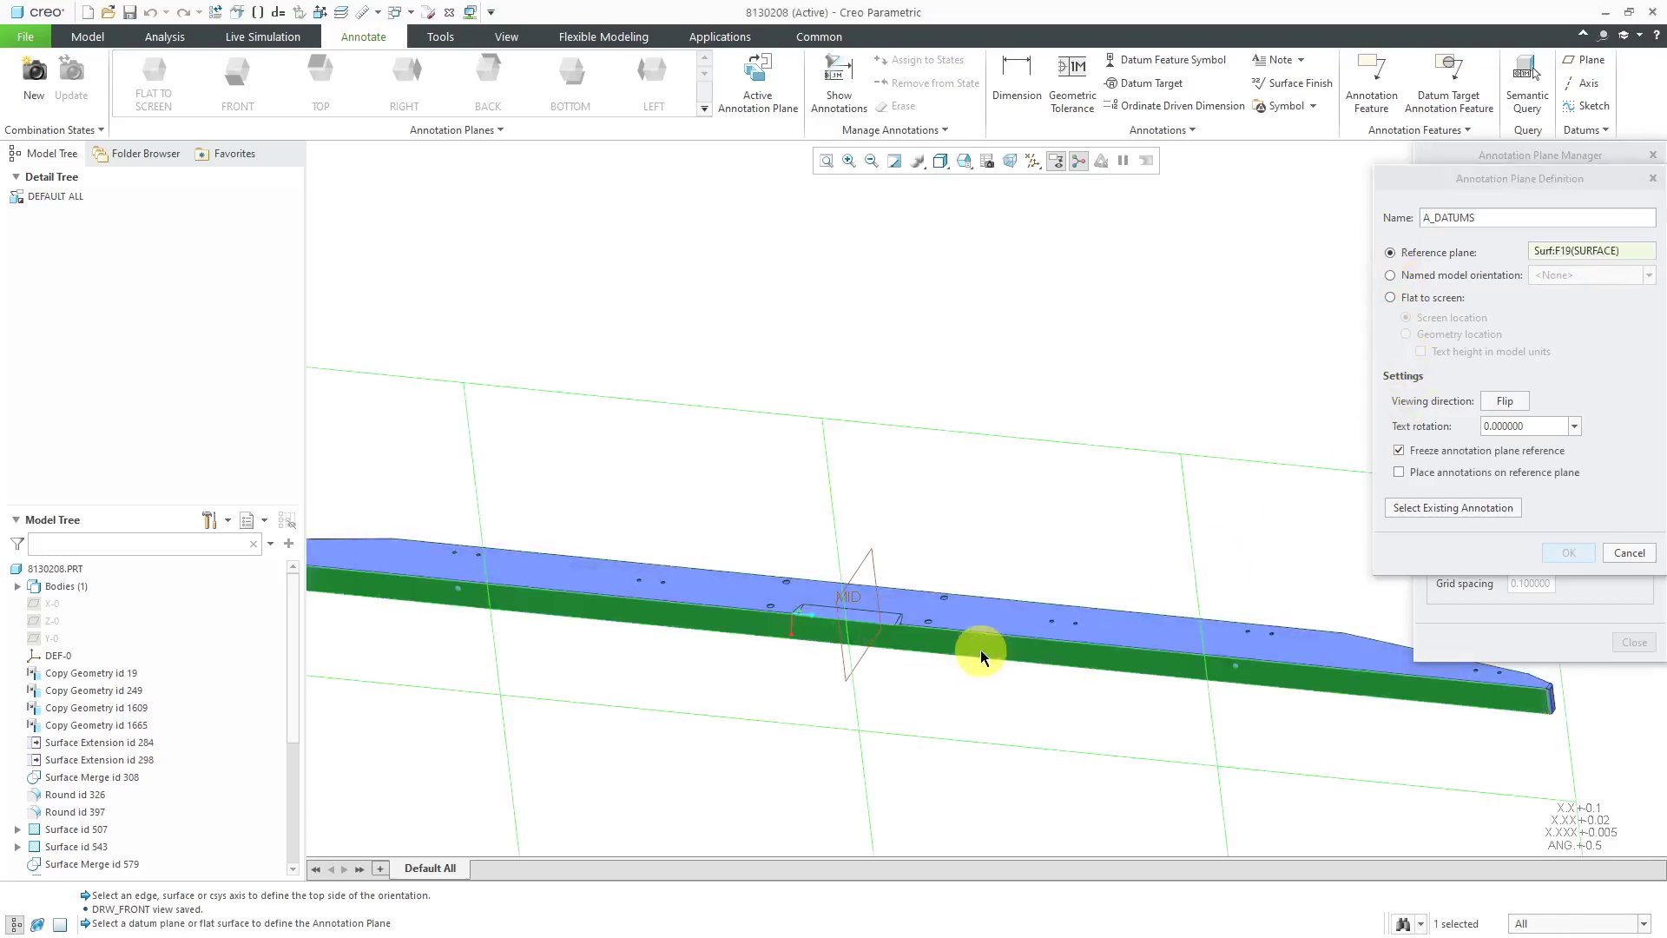
{"action": "middle_click_drag", "start_coordinate": [1034, 461], "coordinate": [877, 474]}
{"action": "scroll", "coordinate": [877, 467], "scroll_direction": "down", "scroll_amount": 4}
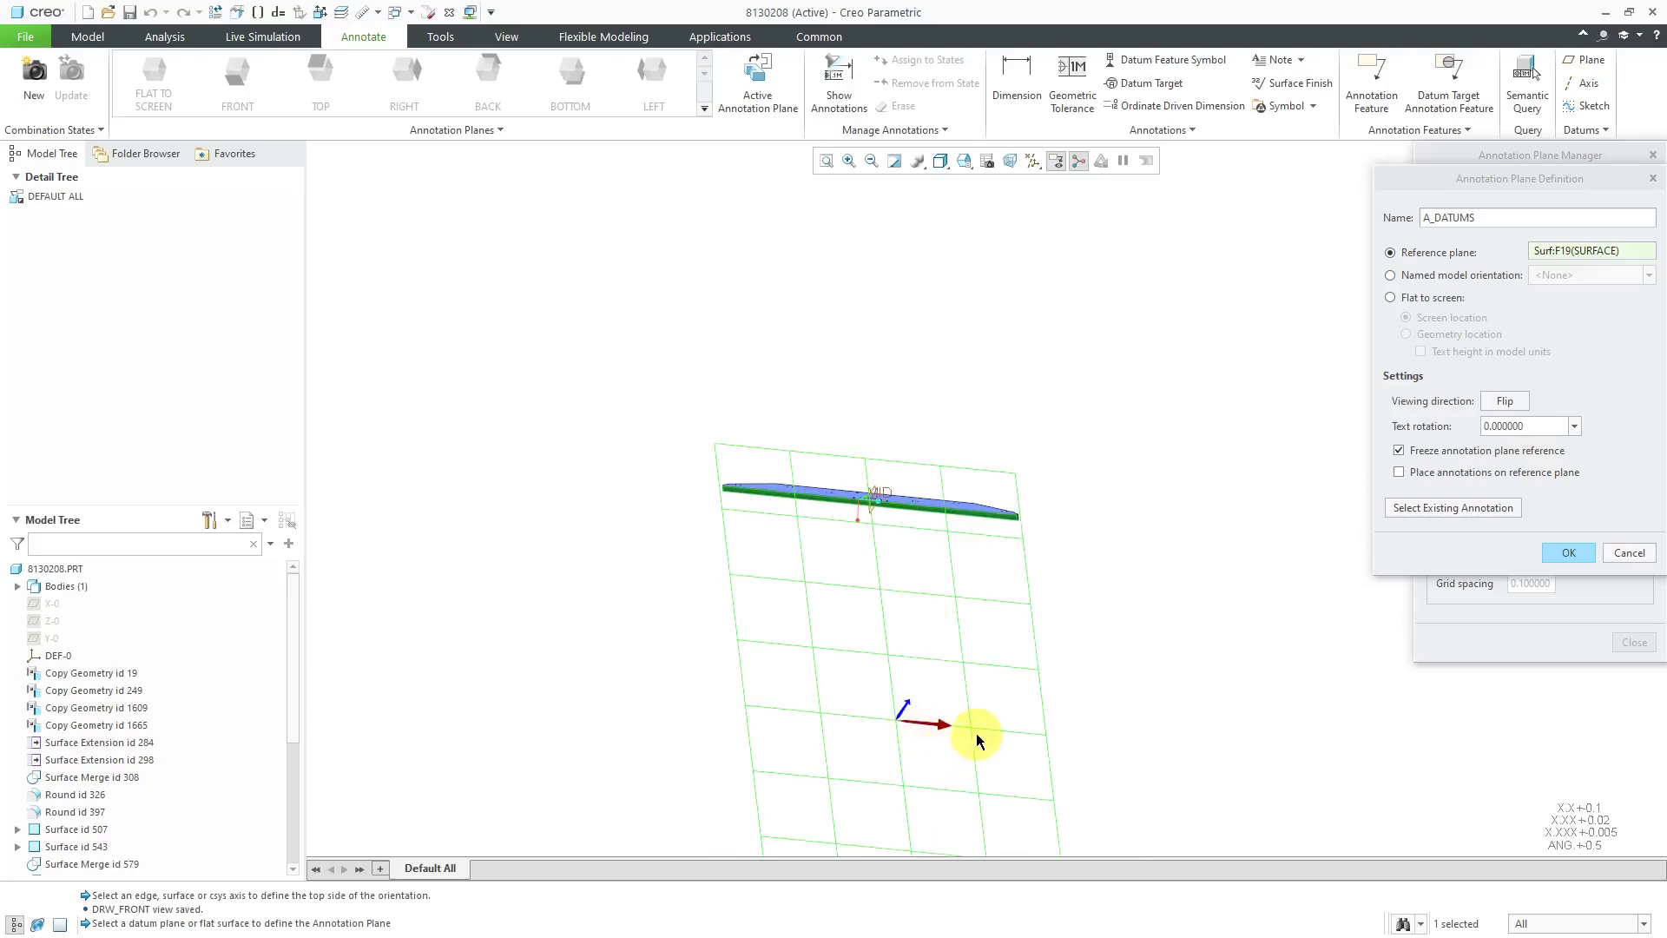
{"action": "left_click", "coordinate": [1570, 552]}
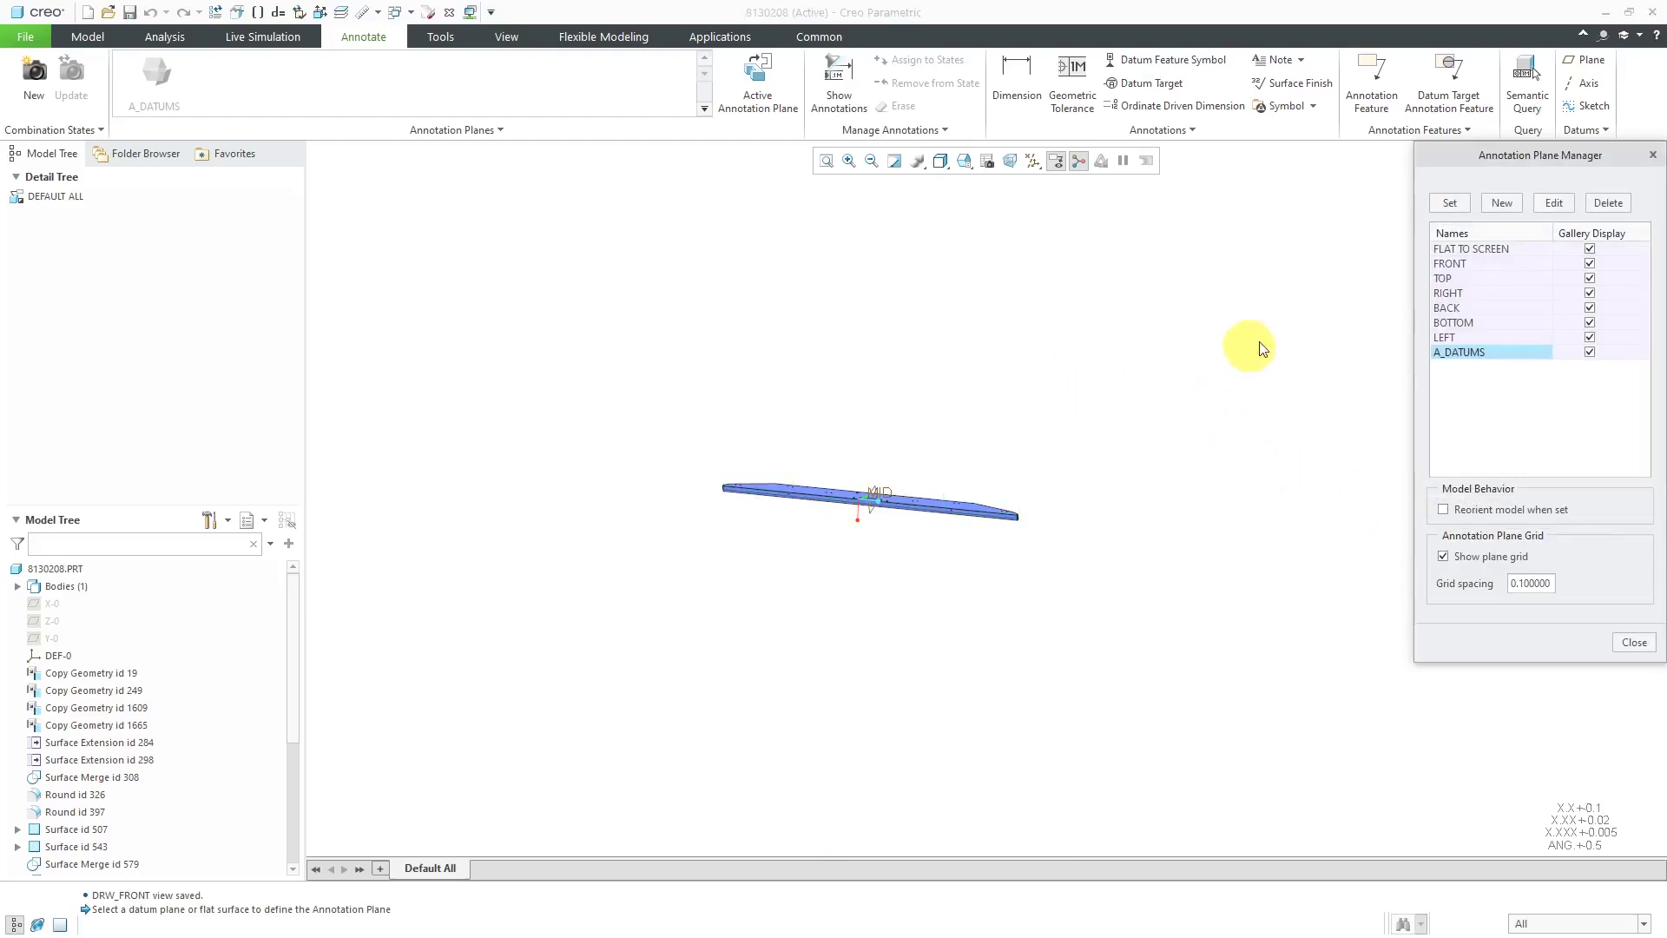
Turn off gallery display for the FRONT, TOP, RIGHT, BACK, BOTTOM and LEFT annotation planes.
{"action": "left_click", "coordinate": [1589, 263]}
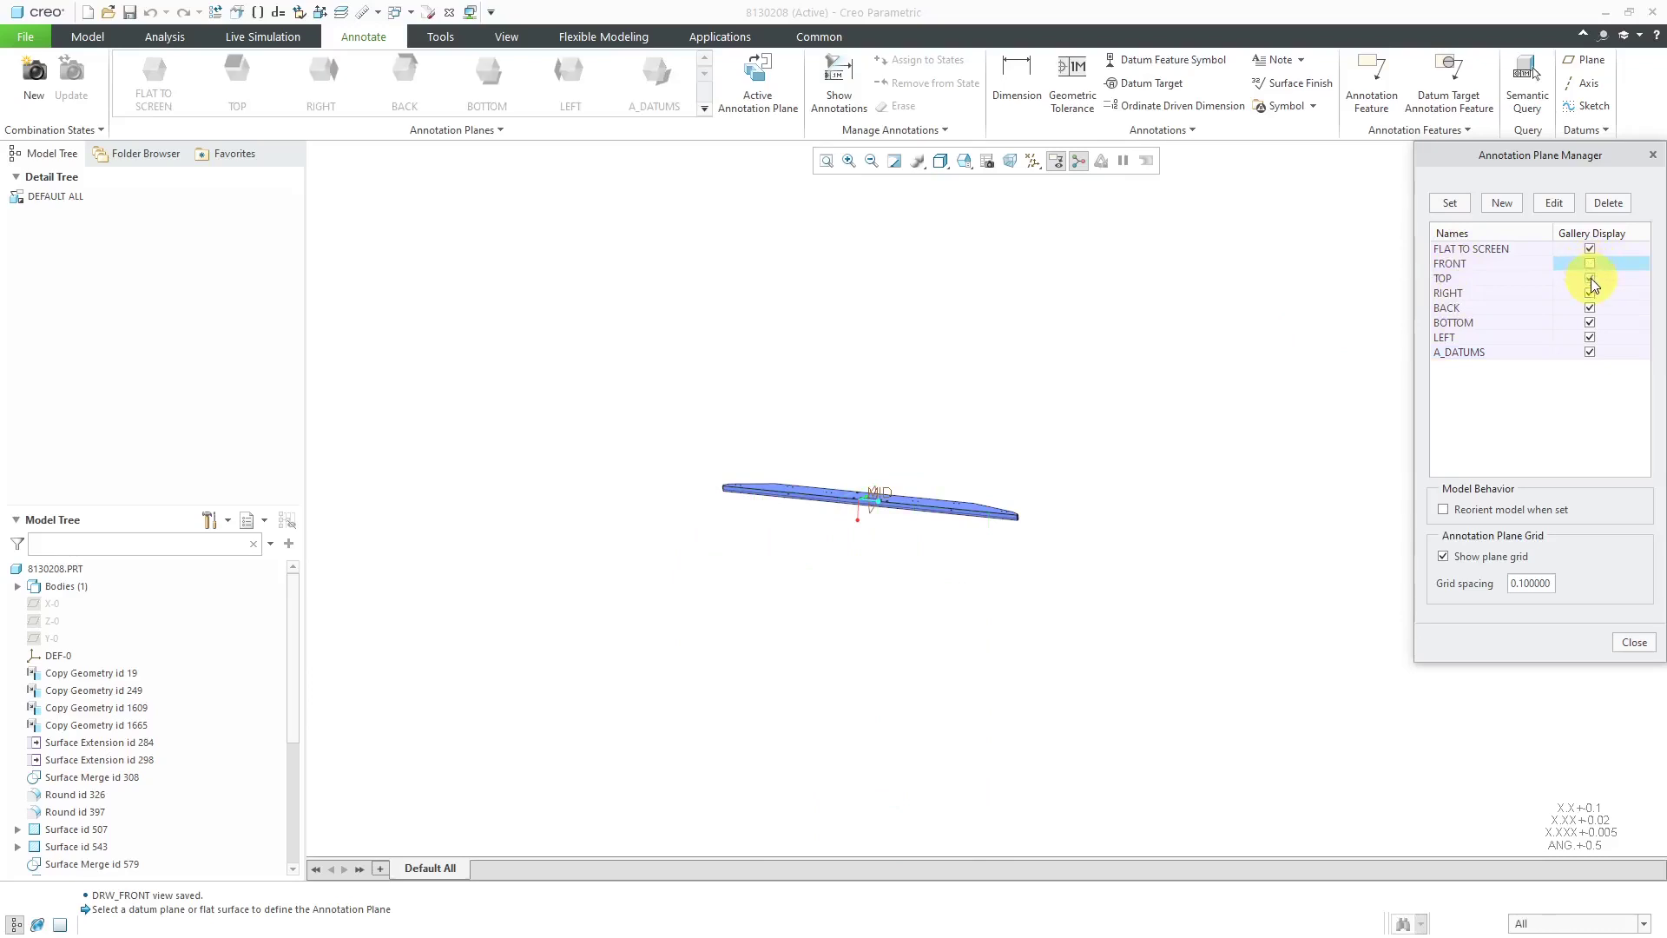
{"action": "left_click", "coordinate": [1591, 278]}
{"action": "left_click", "coordinate": [1591, 294]}
{"action": "left_click", "coordinate": [1591, 308]}
{"action": "left_click", "coordinate": [1591, 321]}
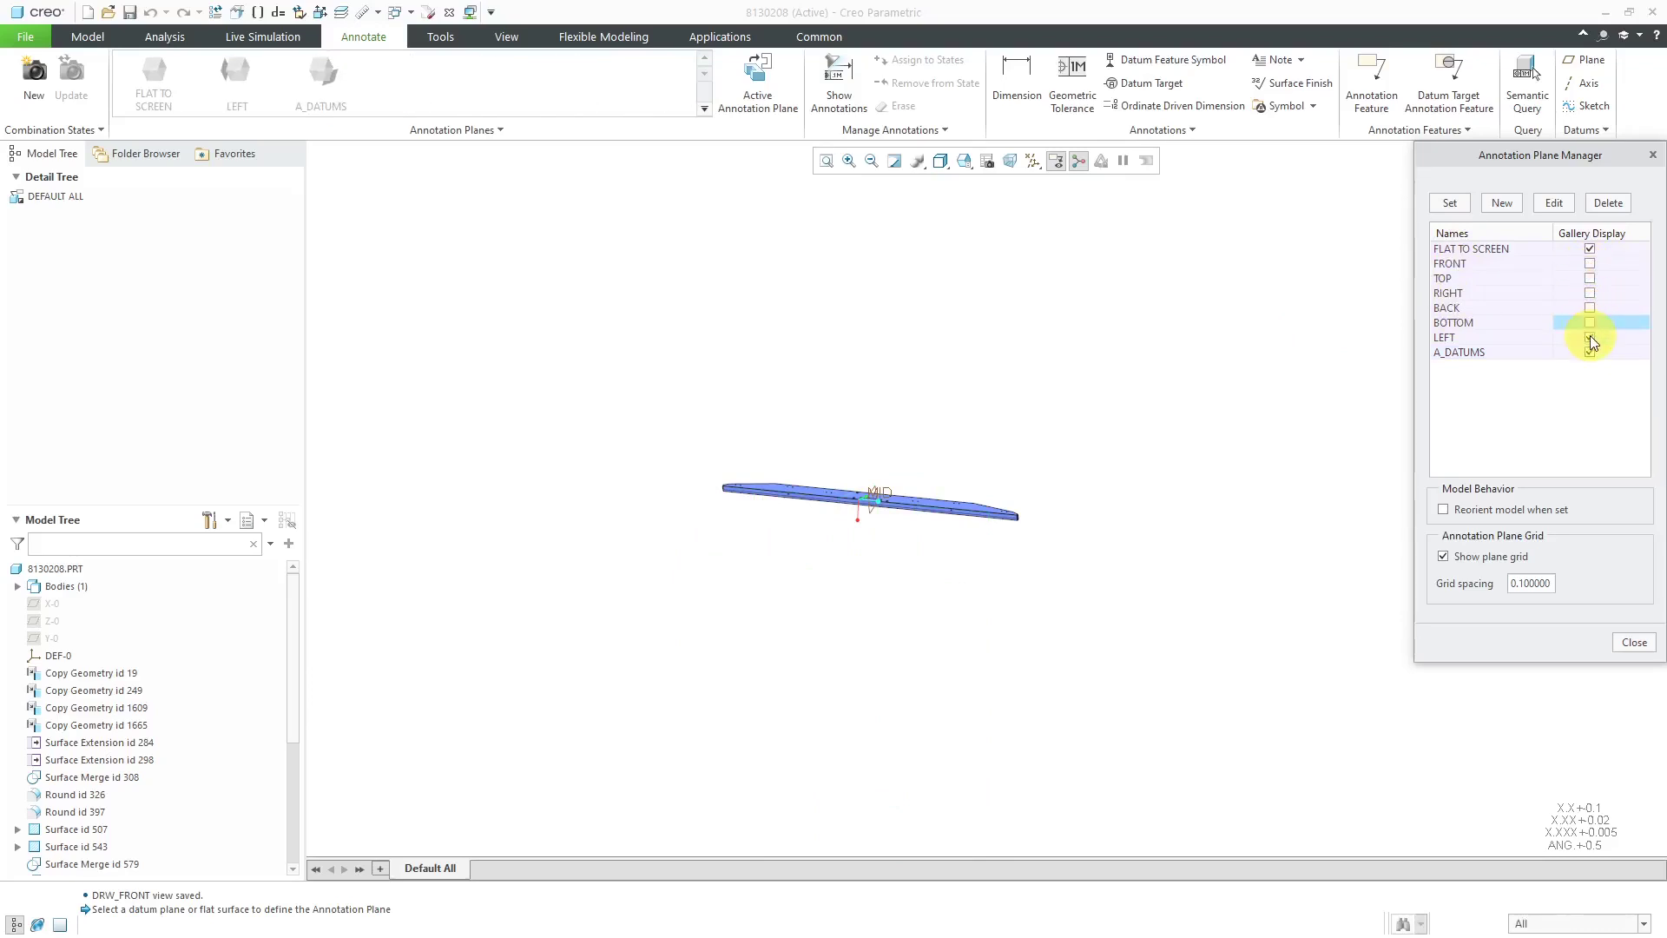
{"action": "left_click", "coordinate": [1591, 337]}
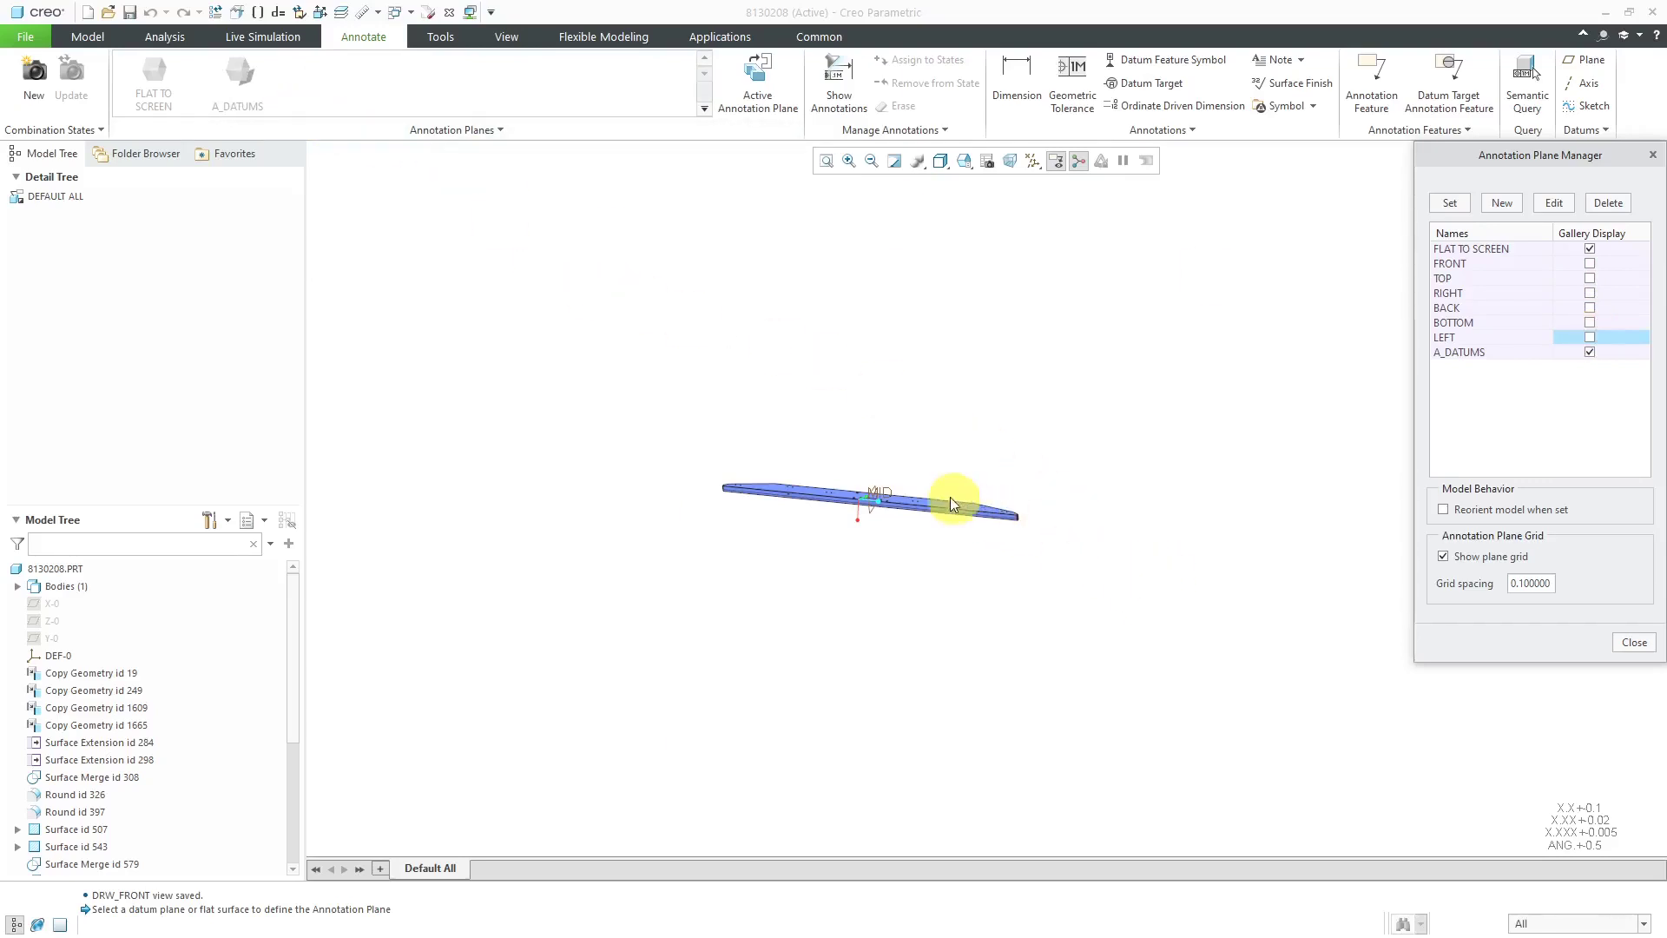
Create an annotation plane named B-DATUMS, using the bar's wide face with the holes as its reference plane.
{"action": "scroll", "coordinate": [929, 492], "scroll_direction": "down", "scroll_amount": 2}
{"action": "mouse_move", "coordinate": [909, 497]}
{"action": "middle_mouse_down"}
{"action": "mouse_move", "coordinate": [934, 532]}
{"action": "mouse_move", "coordinate": [935, 599]}
{"action": "mouse_move", "coordinate": [883, 626]}
{"action": "mouse_move", "coordinate": [811, 520]}
{"action": "middle_mouse_up"}
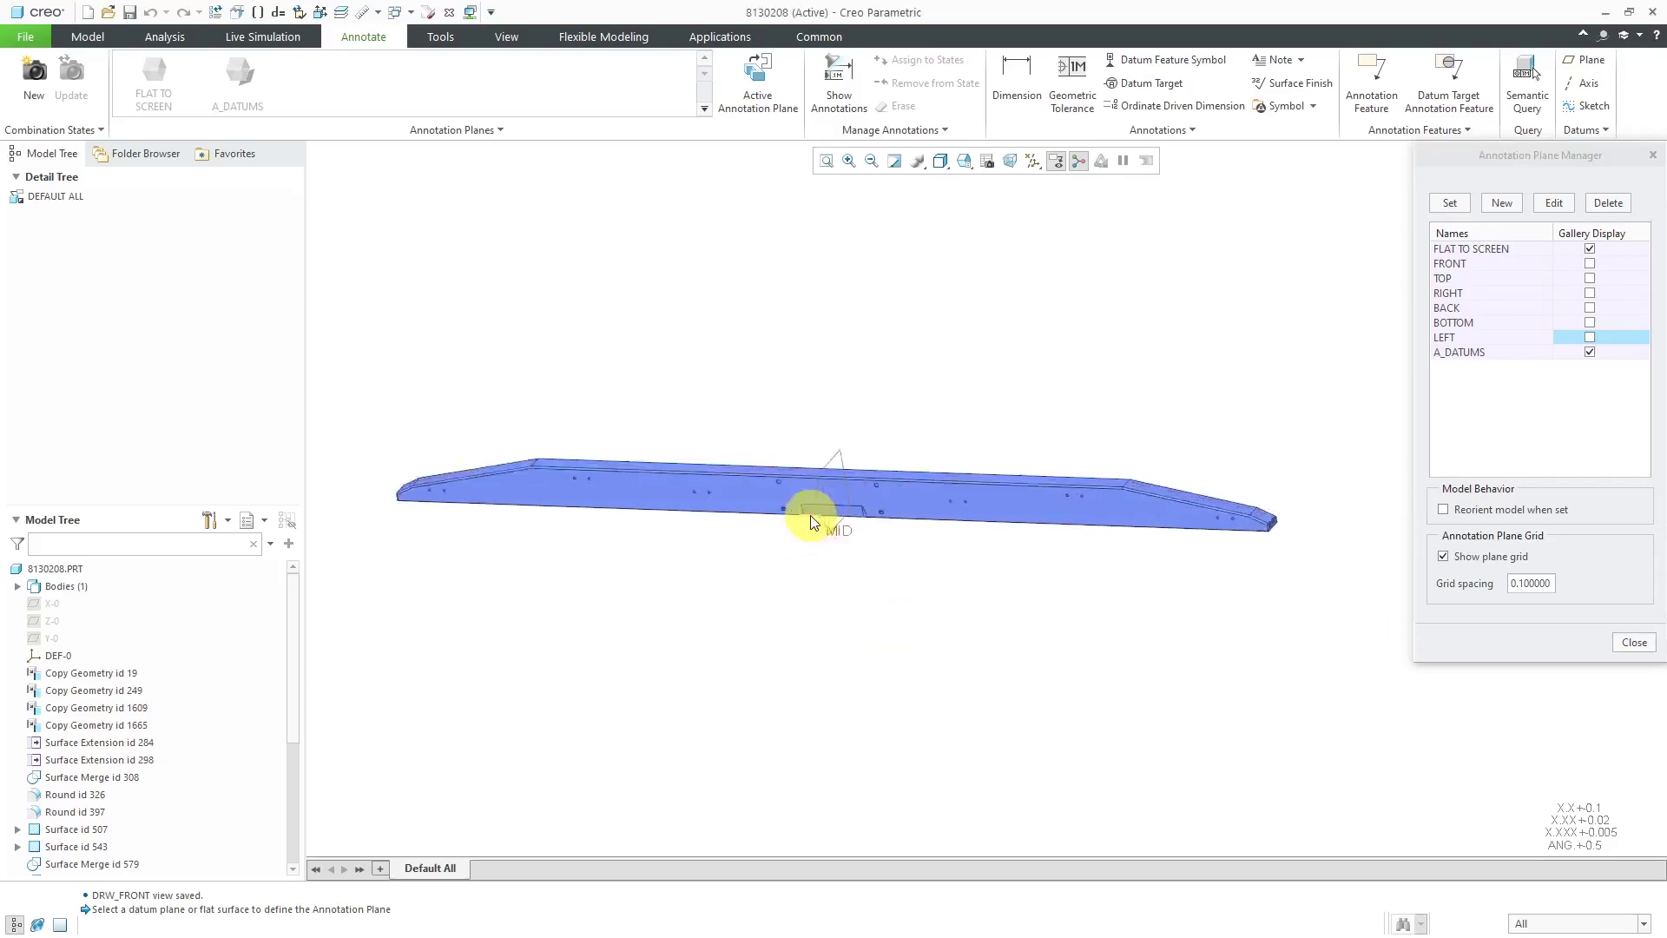
{"action": "scroll", "coordinate": [810, 519], "scroll_direction": "down", "scroll_amount": 2}
{"action": "middle_click_drag", "start_coordinate": [953, 596], "coordinate": [953, 598]}
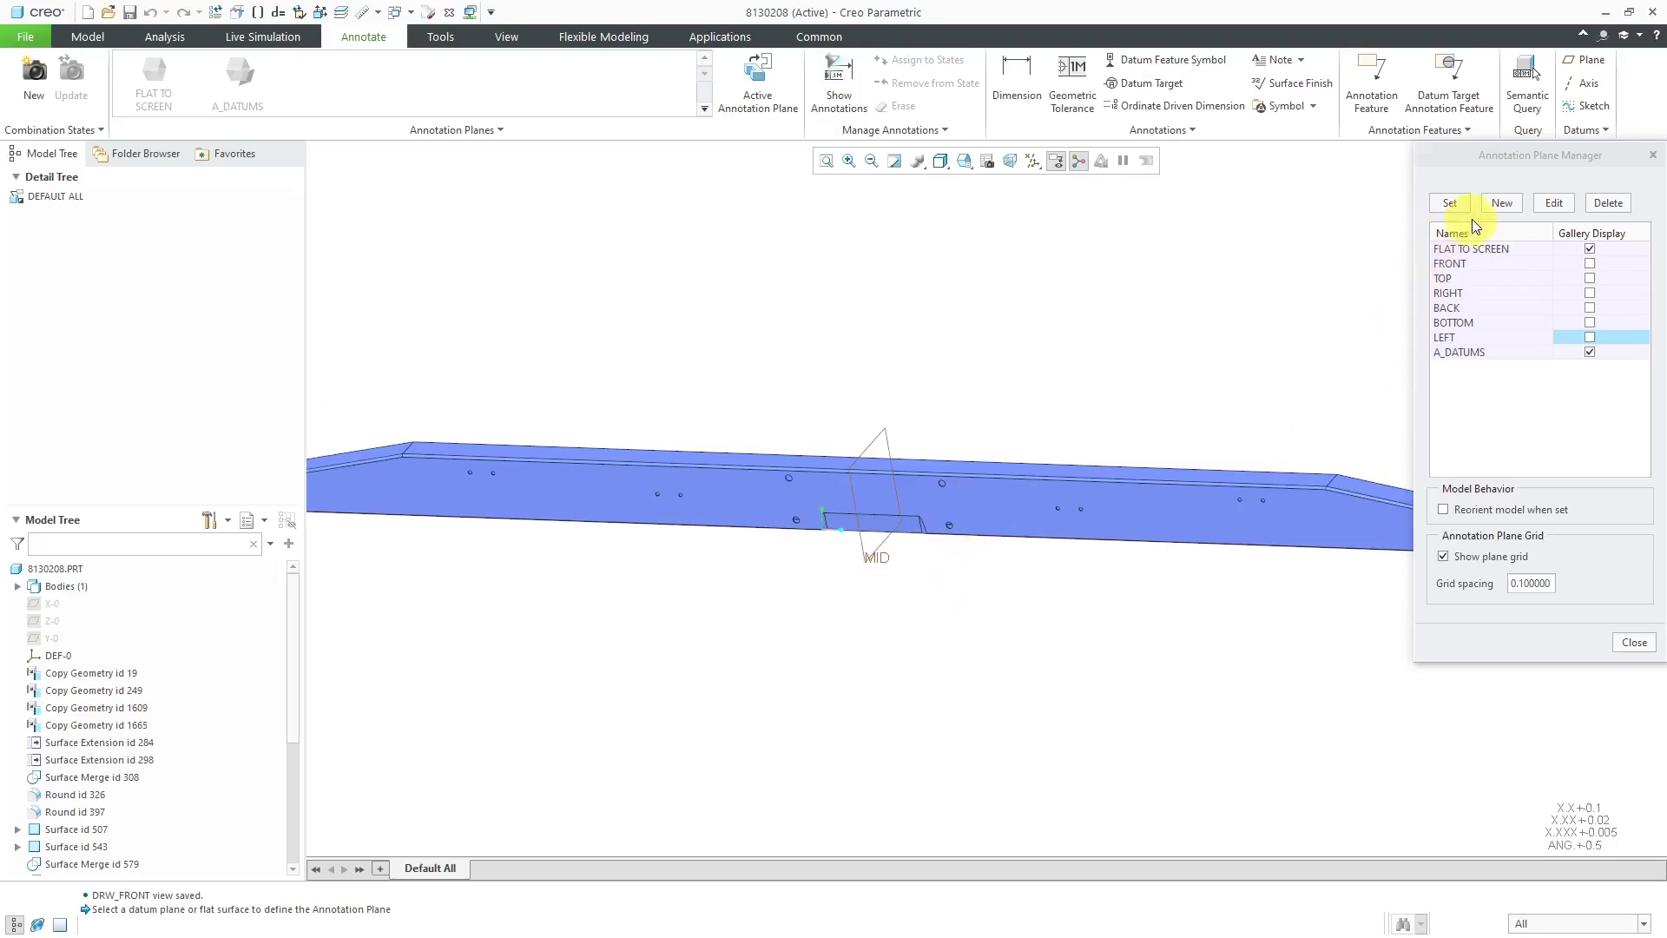
{"action": "left_click", "coordinate": [1500, 203]}
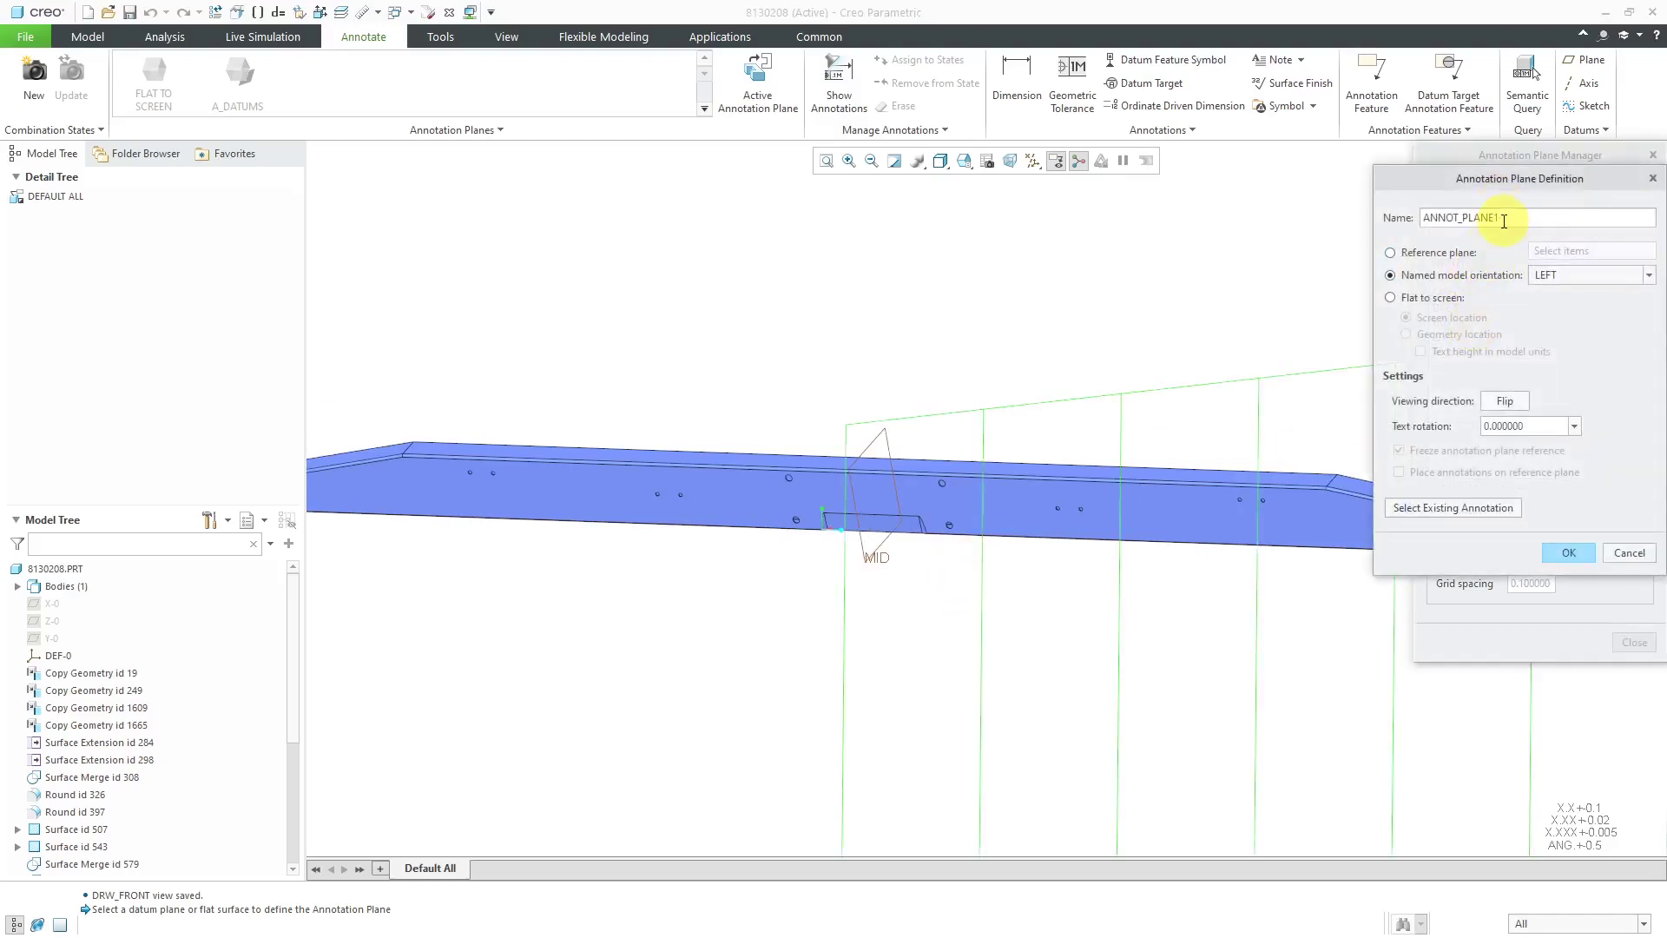
{"action": "left_click_drag", "start_coordinate": [1529, 218], "coordinate": [1368, 204]}
{"action": "key", "text": "BackSpace"}
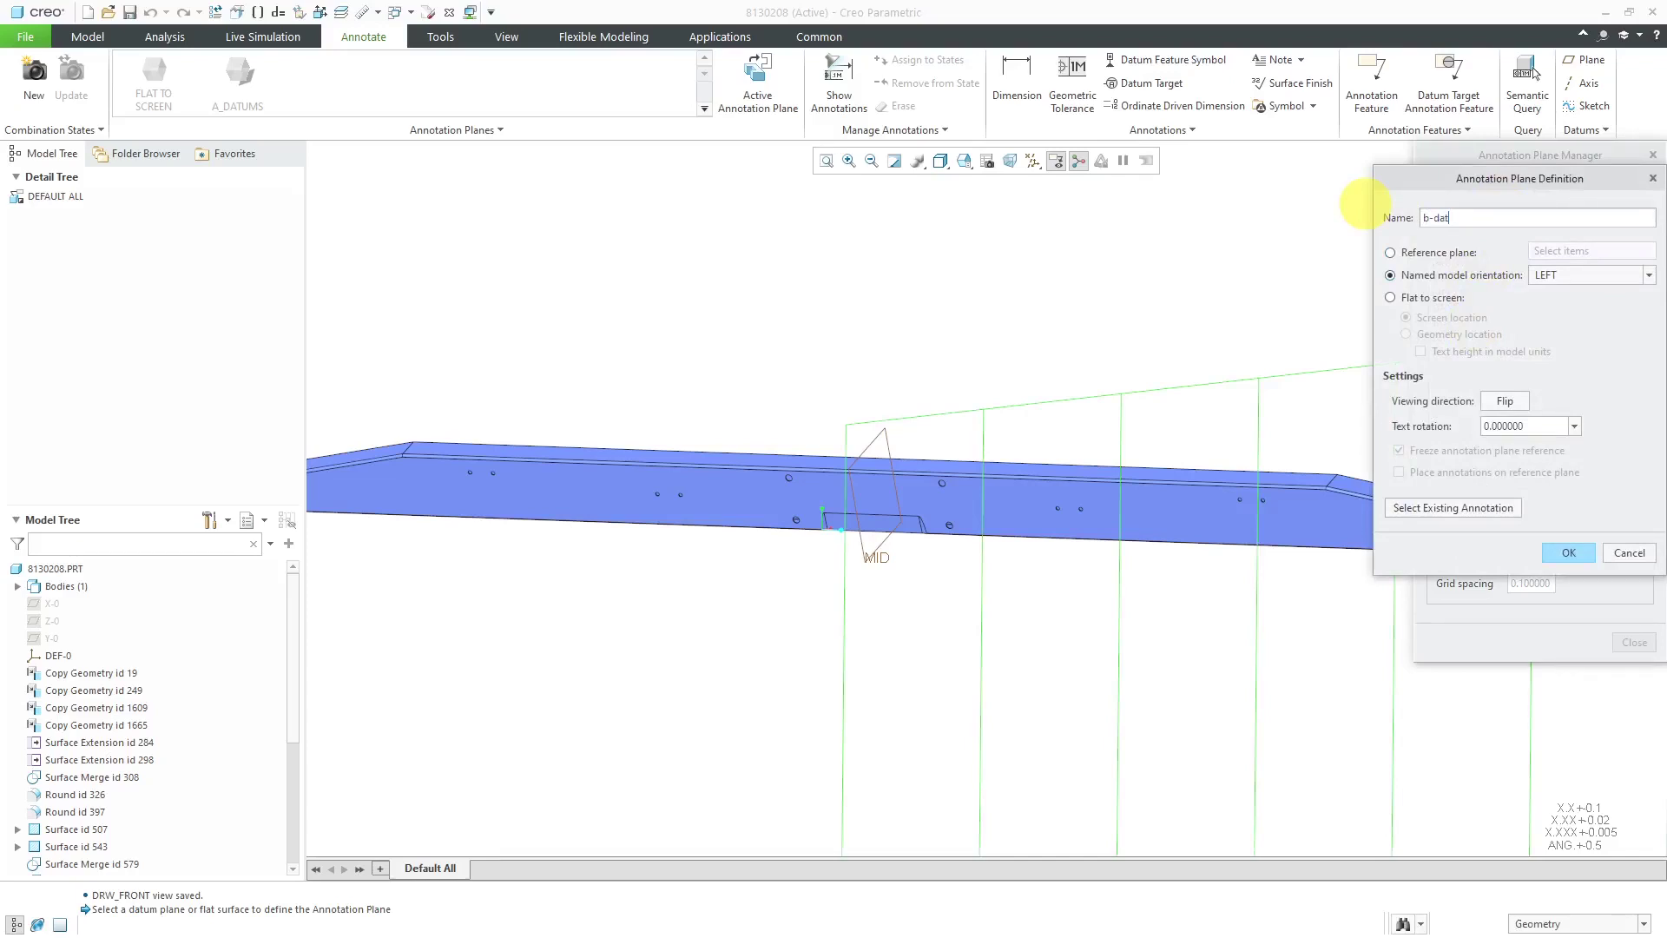
{"action": "key", "text": "Return"}
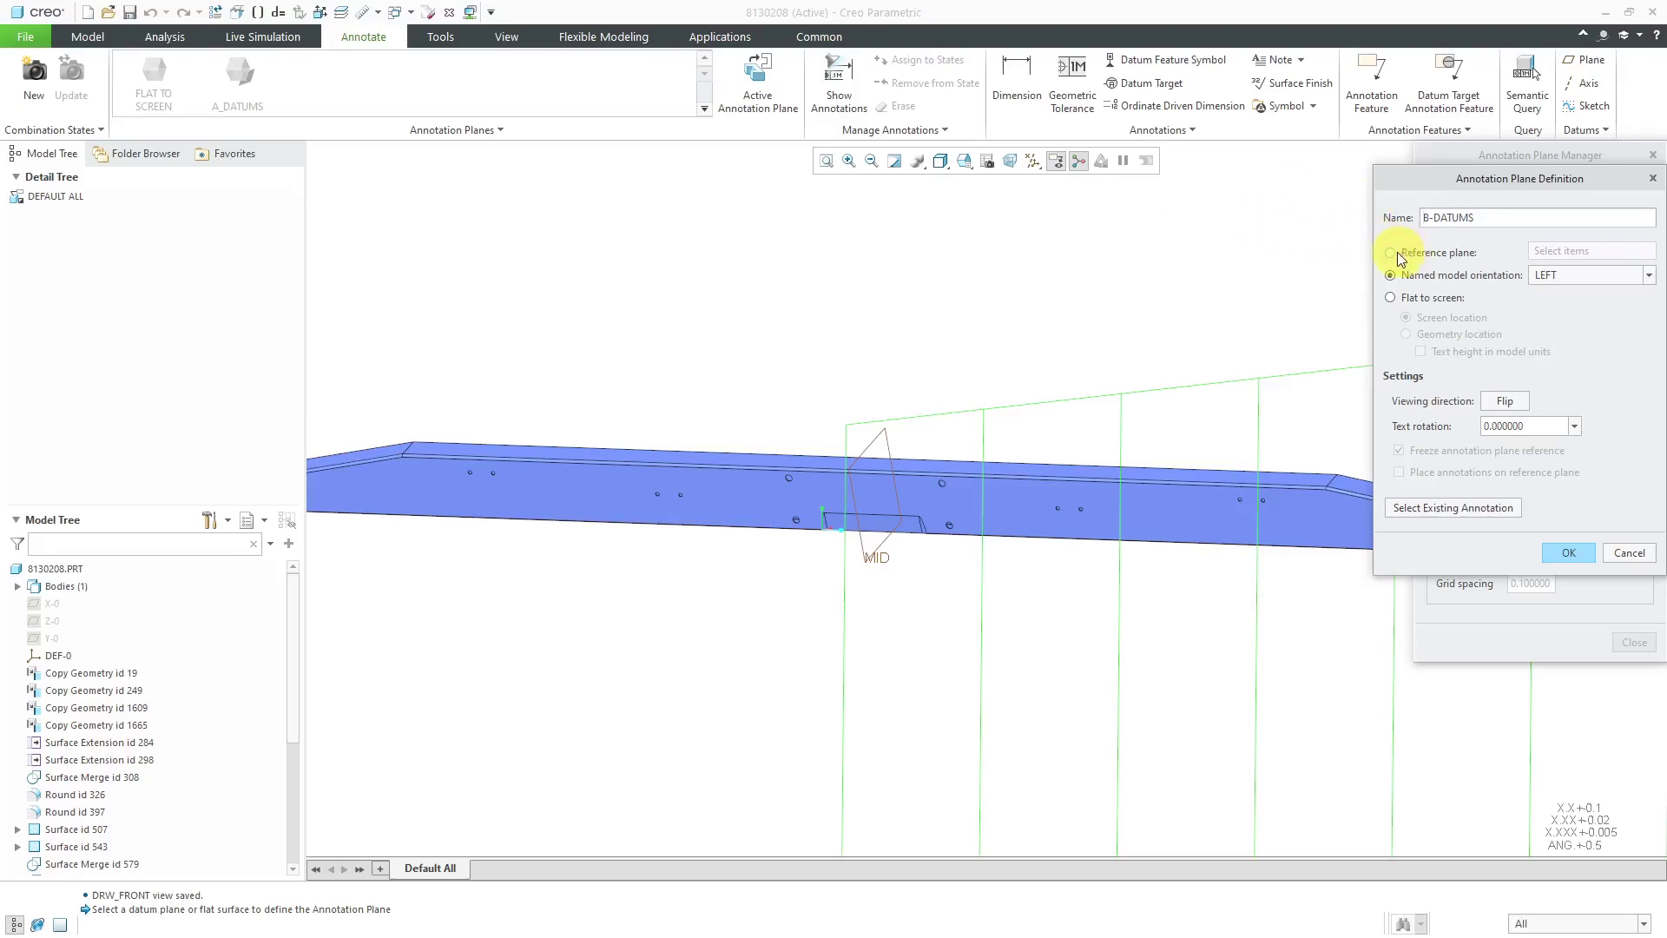
{"action": "left_click", "coordinate": [1035, 515]}
{"action": "scroll", "coordinate": [951, 471], "scroll_direction": "down", "scroll_amount": 5}
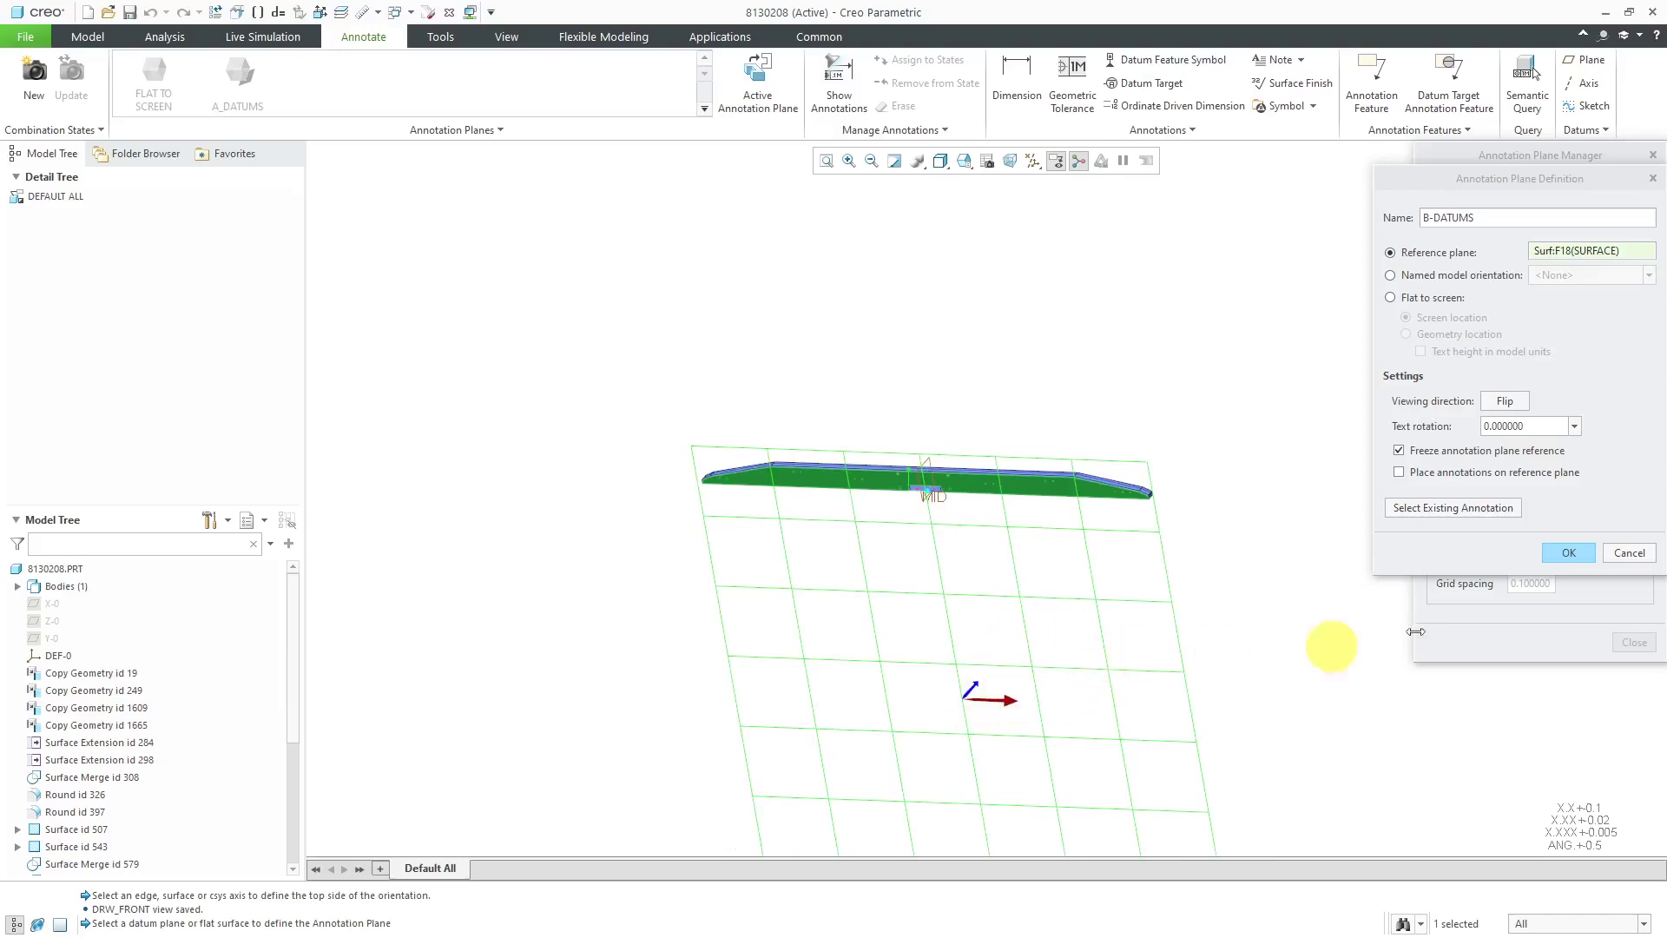
{"action": "left_click", "coordinate": [1574, 554]}
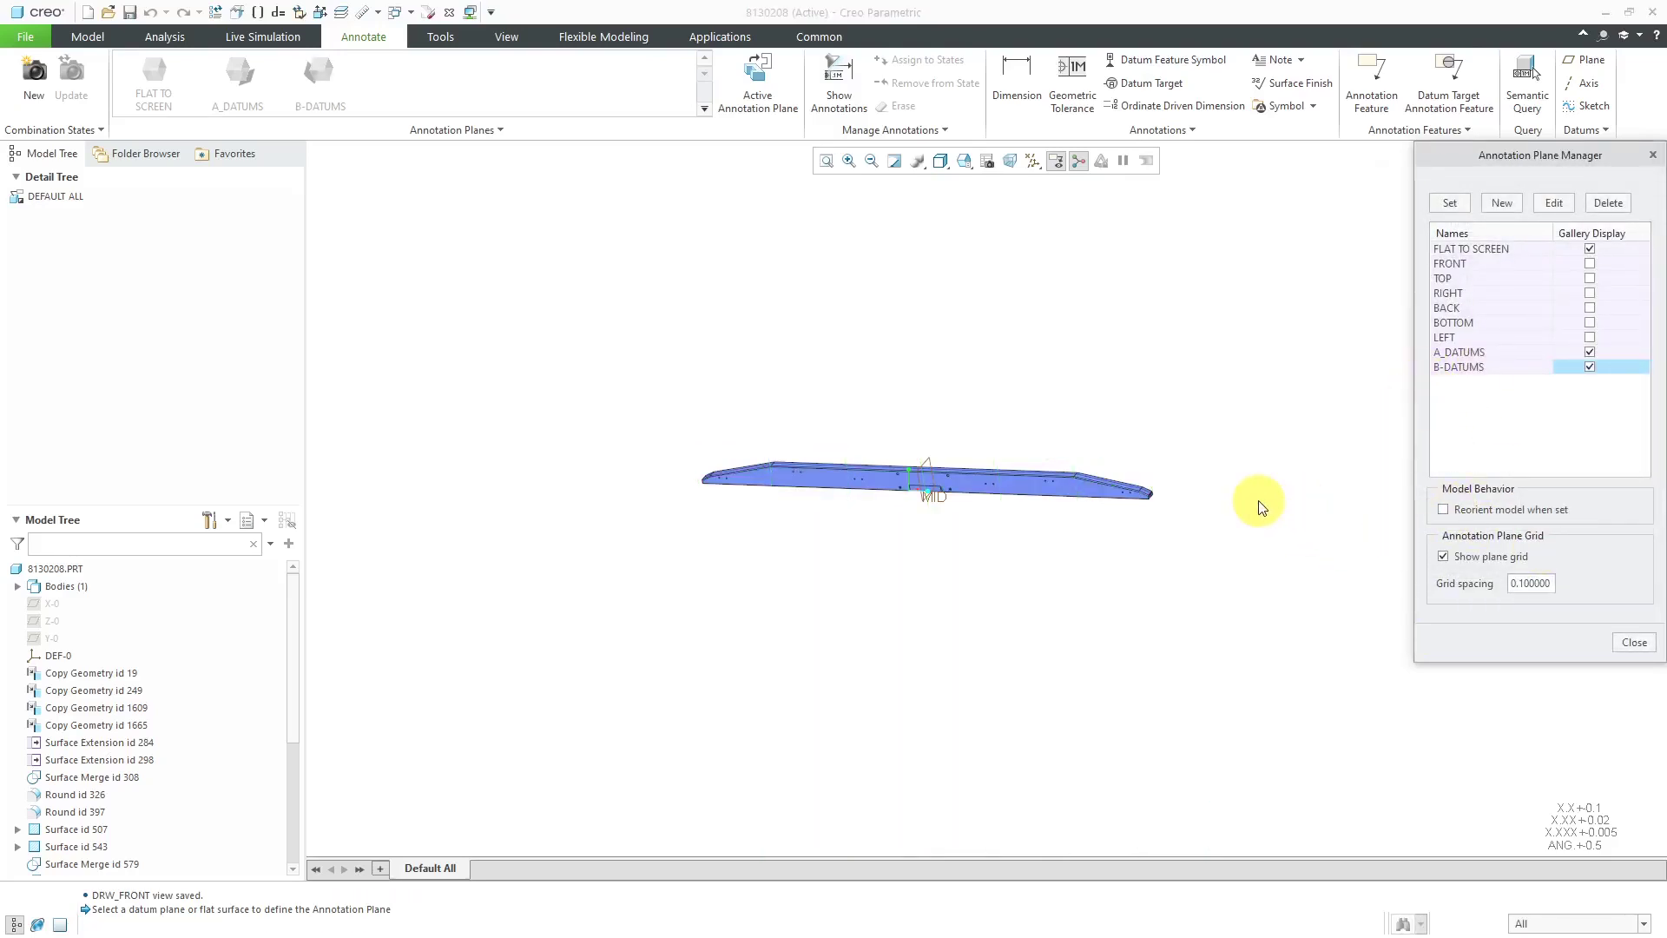
Rename the annotation plane B-DATUMS to B_DATUMS and close the Annotation Plane Manager.
{"action": "left_click", "coordinate": [1473, 367]}
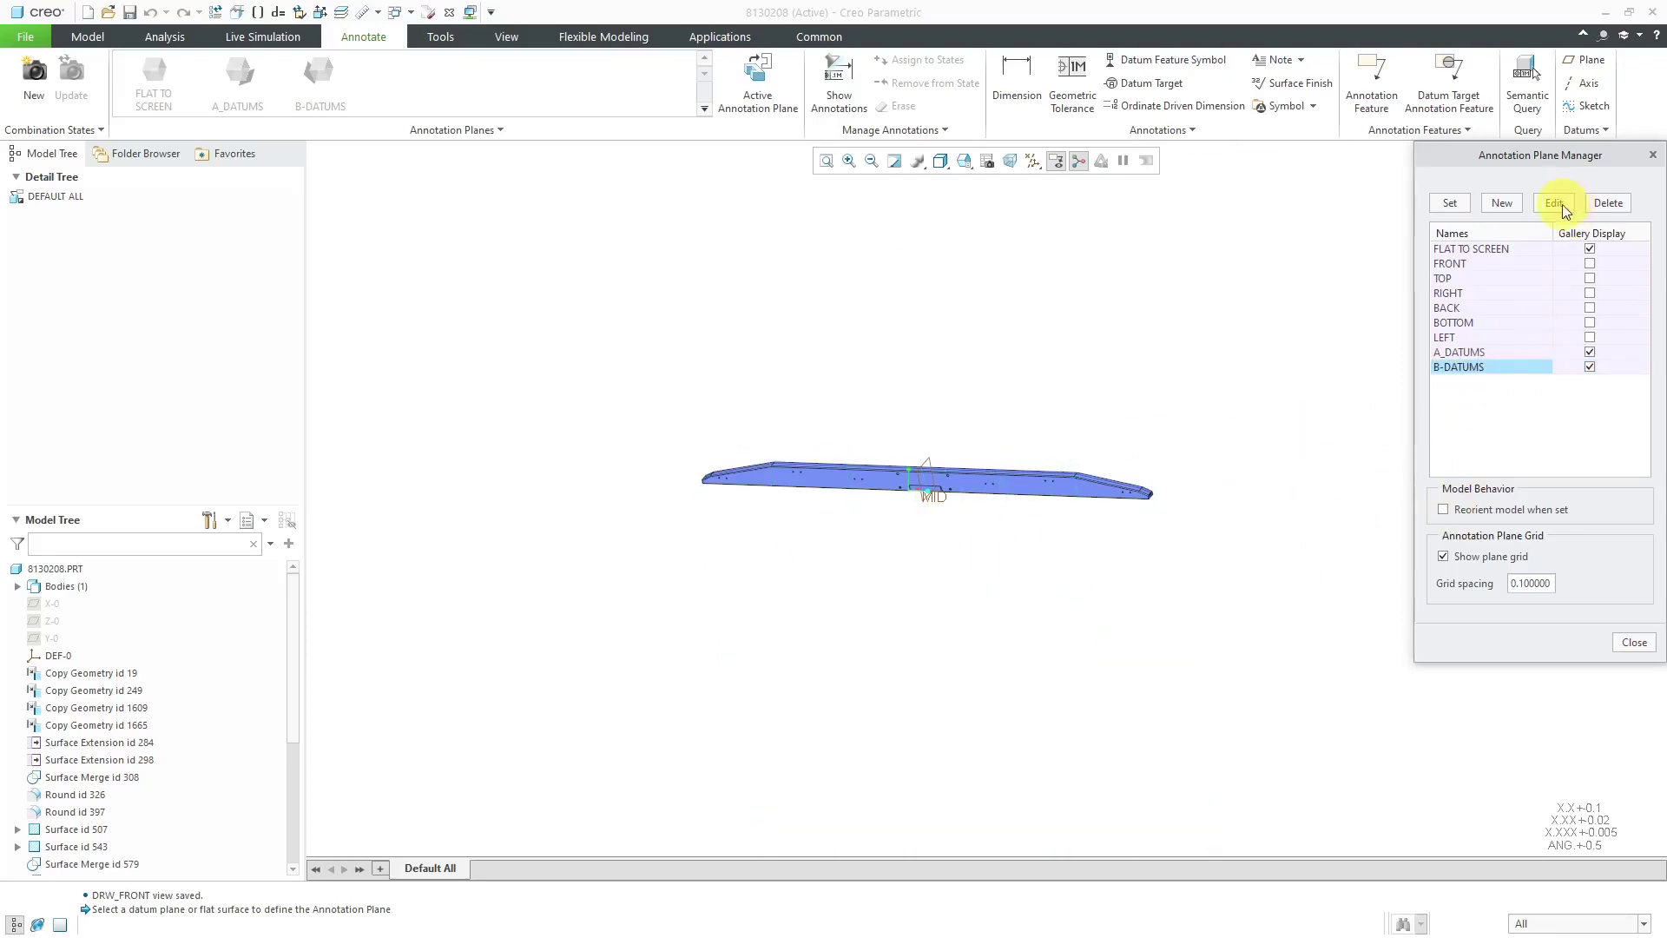
{"action": "left_click", "coordinate": [1555, 203]}
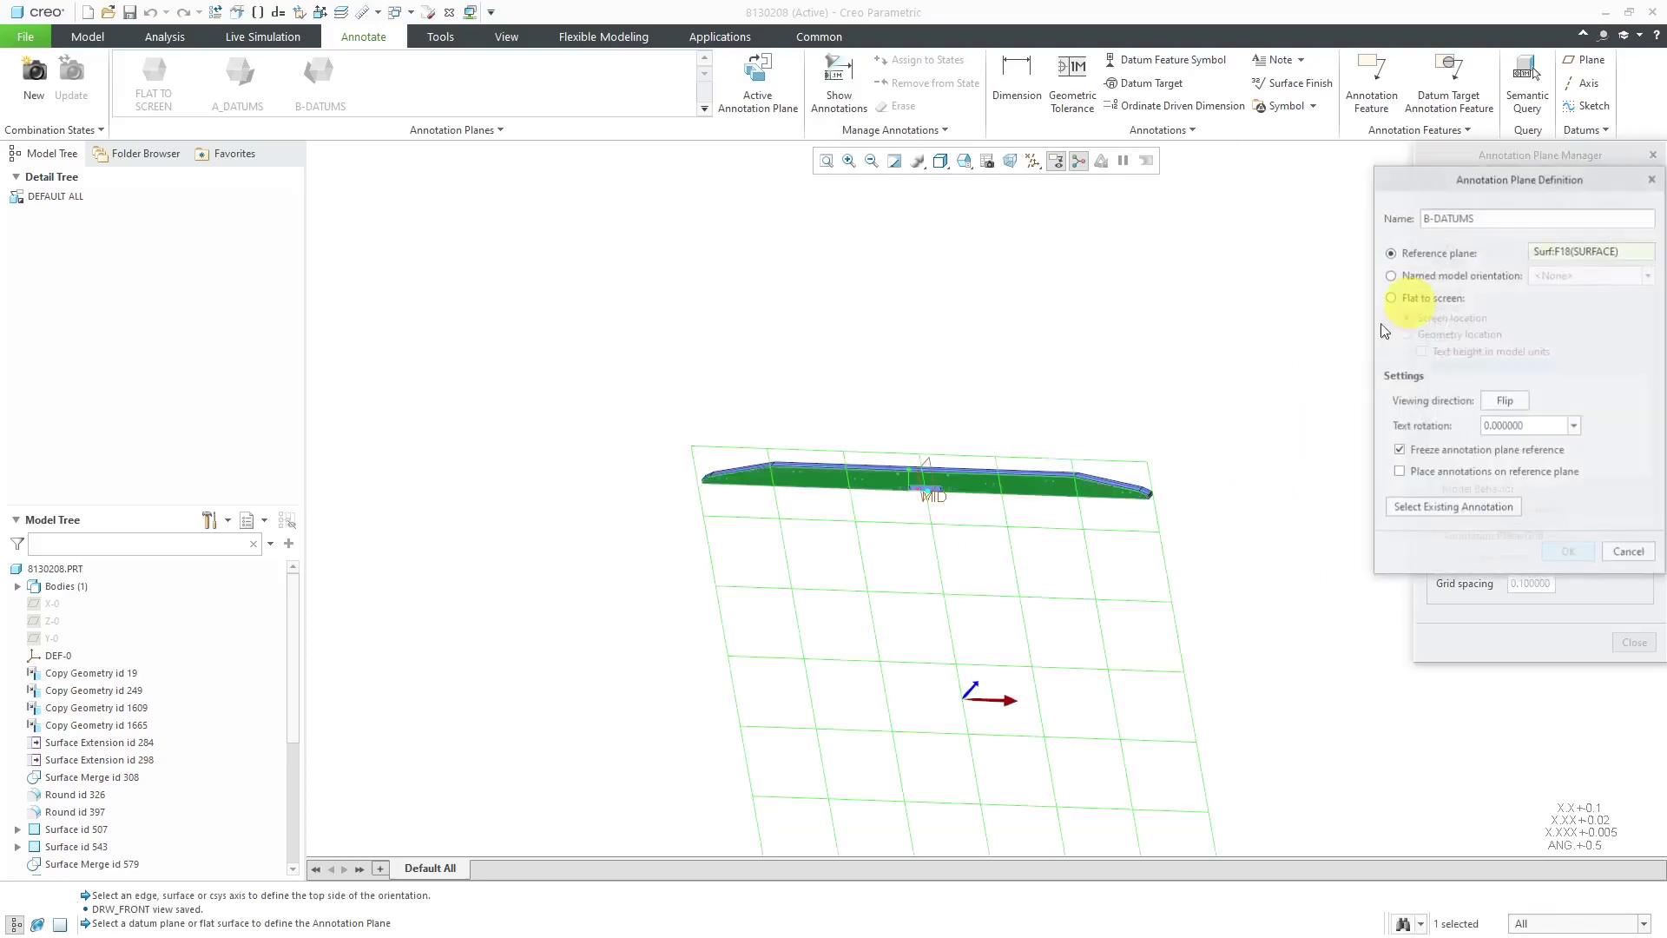
{"action": "double_click", "coordinate": [1441, 217]}
{"action": "left_click", "coordinate": [1440, 218]}
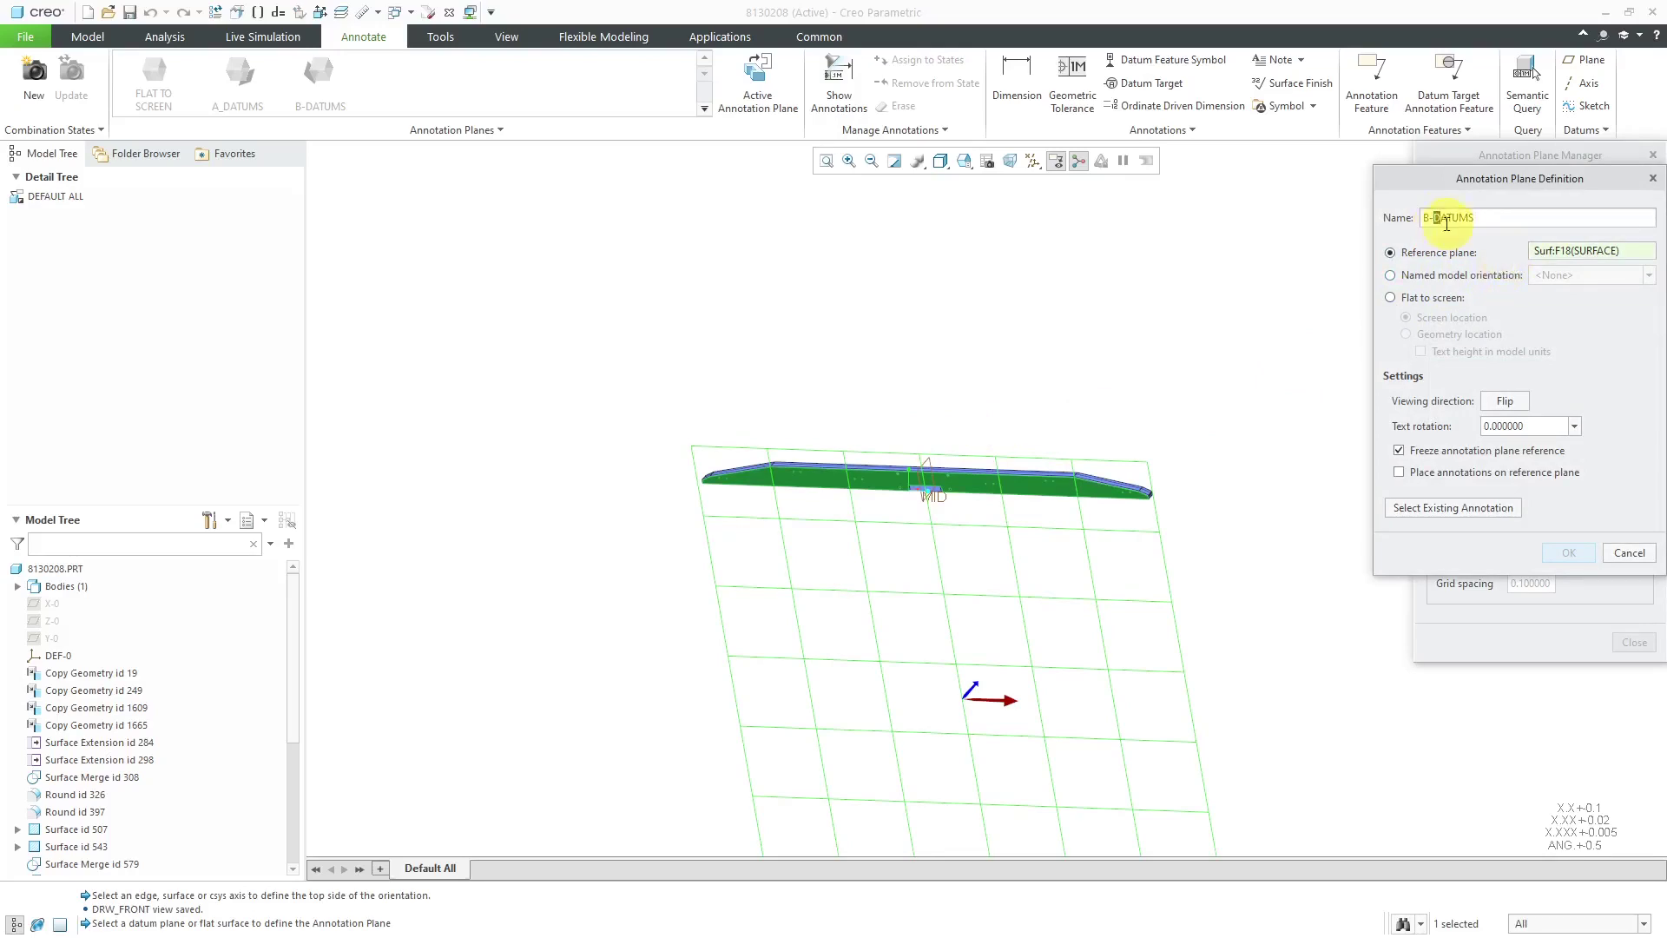
{"action": "key", "text": "Delete"}
{"action": "type", "text": "_"}
{"action": "middle_click", "coordinate": [1506, 330]}
{"action": "left_click", "coordinate": [1570, 553]}
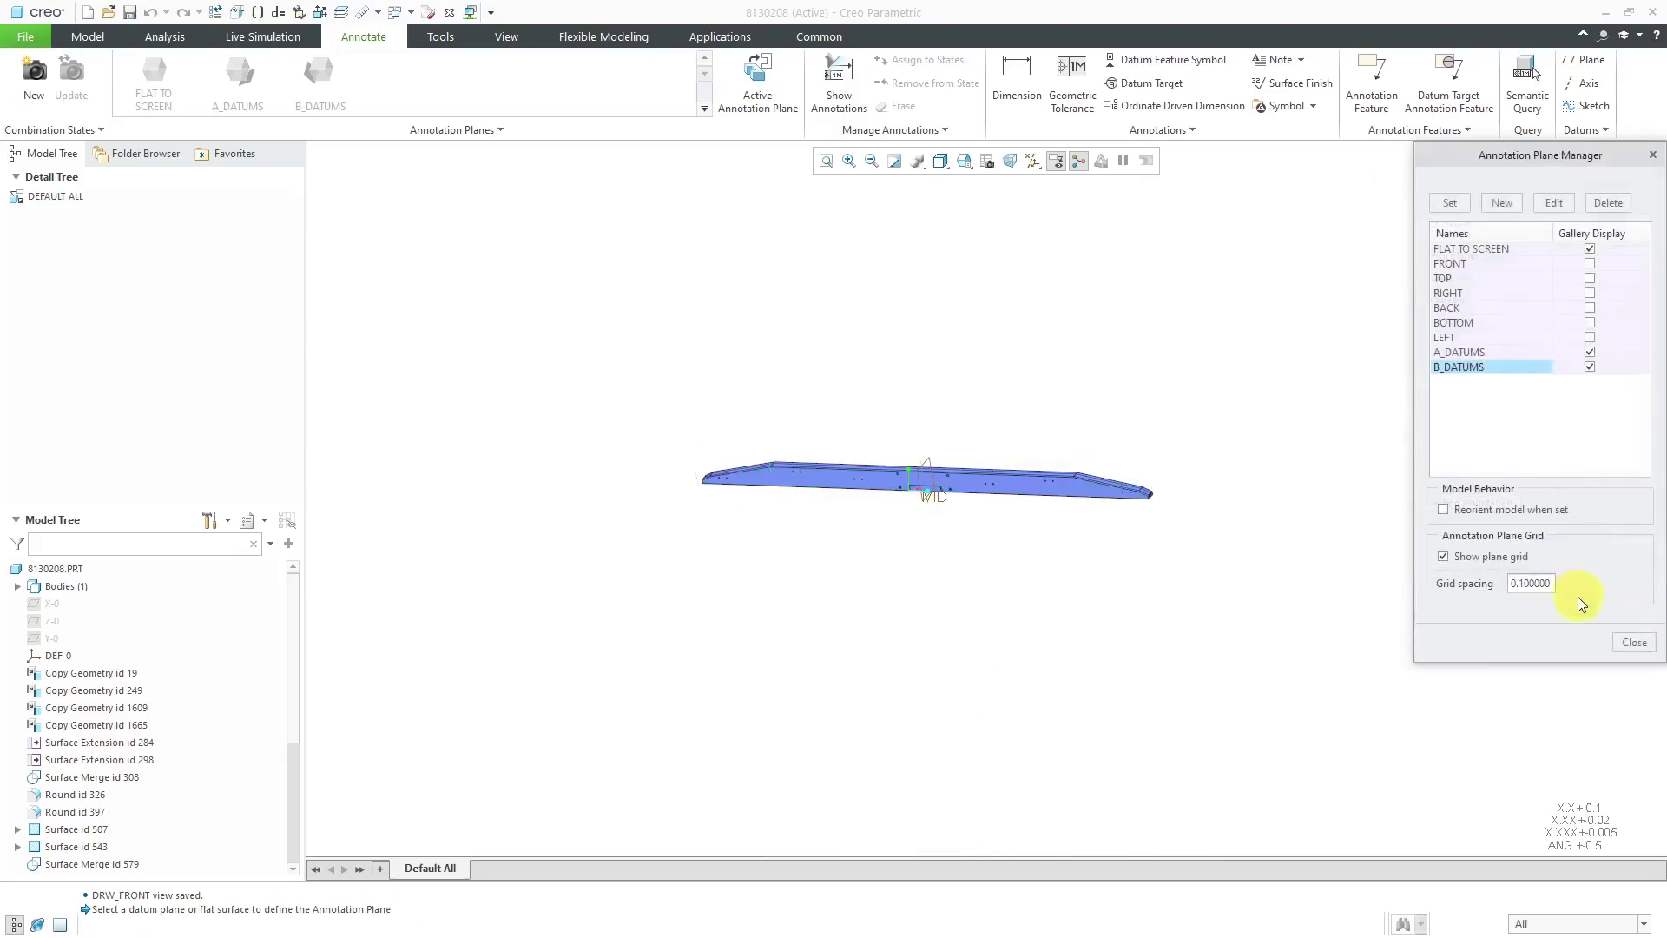
{"action": "left_click", "coordinate": [1633, 643]}
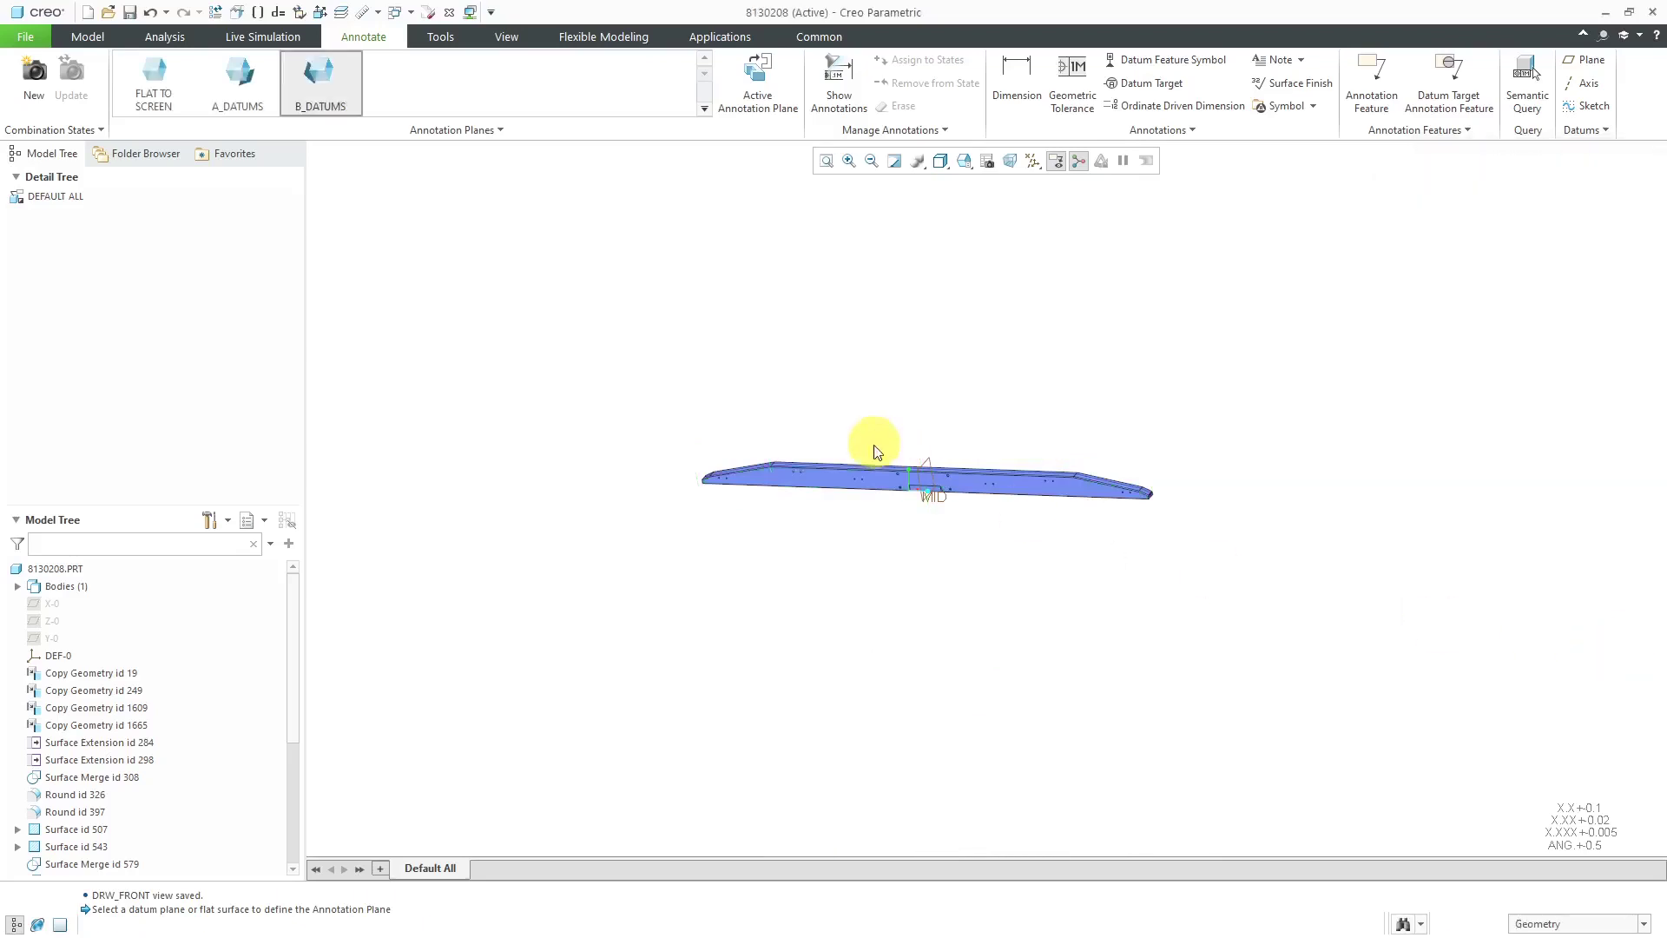
With A_DATUMS as the active annotation plane, attach a 0.01 flatness tolerance to the bar's wide face with the holes.
{"action": "scroll", "coordinate": [838, 441], "scroll_direction": "down", "scroll_amount": 4}
{"action": "middle_click_drag", "start_coordinate": [933, 499], "coordinate": [1015, 406]}
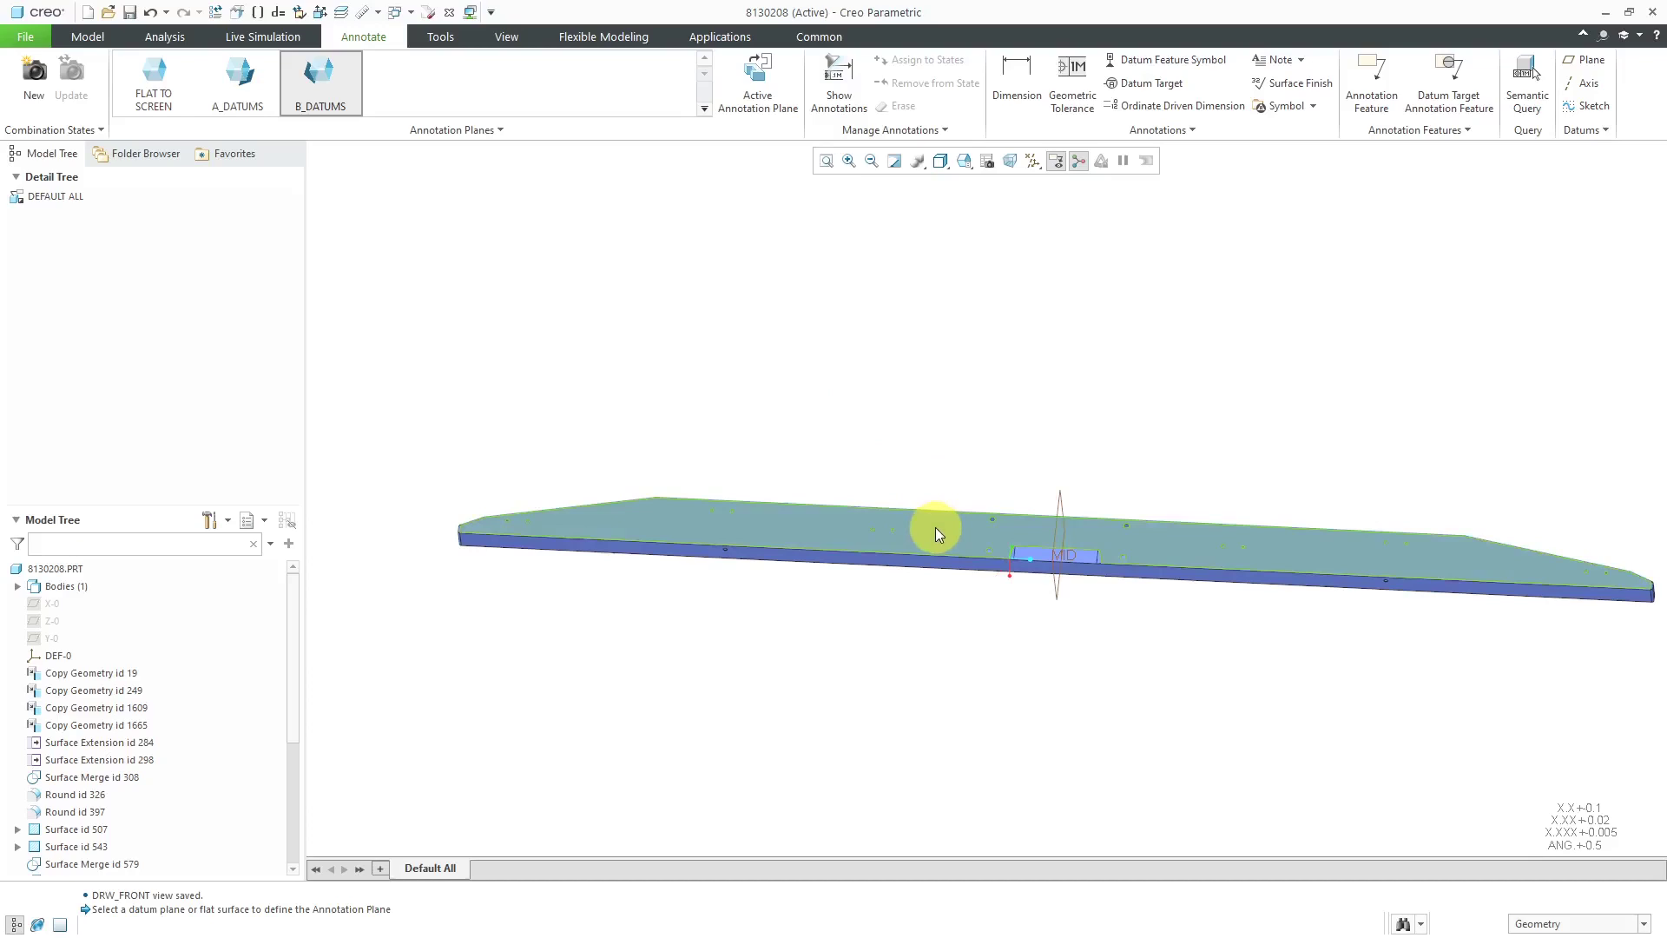
{"action": "left_click", "coordinate": [237, 87]}
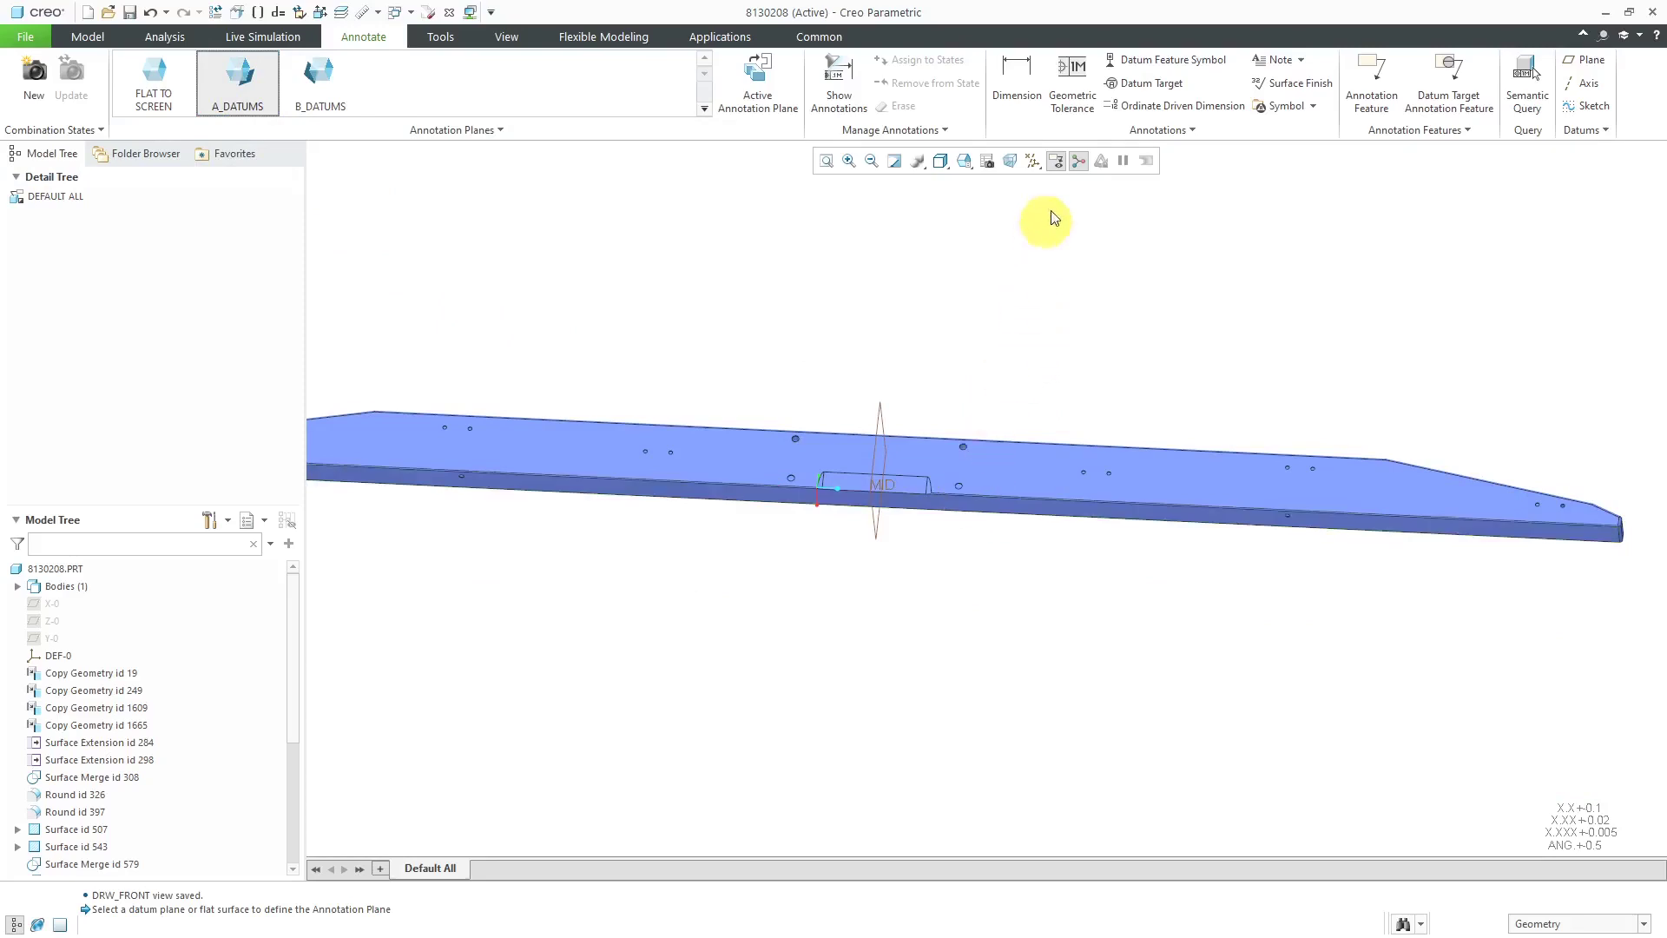
{"action": "left_click", "coordinate": [1069, 81]}
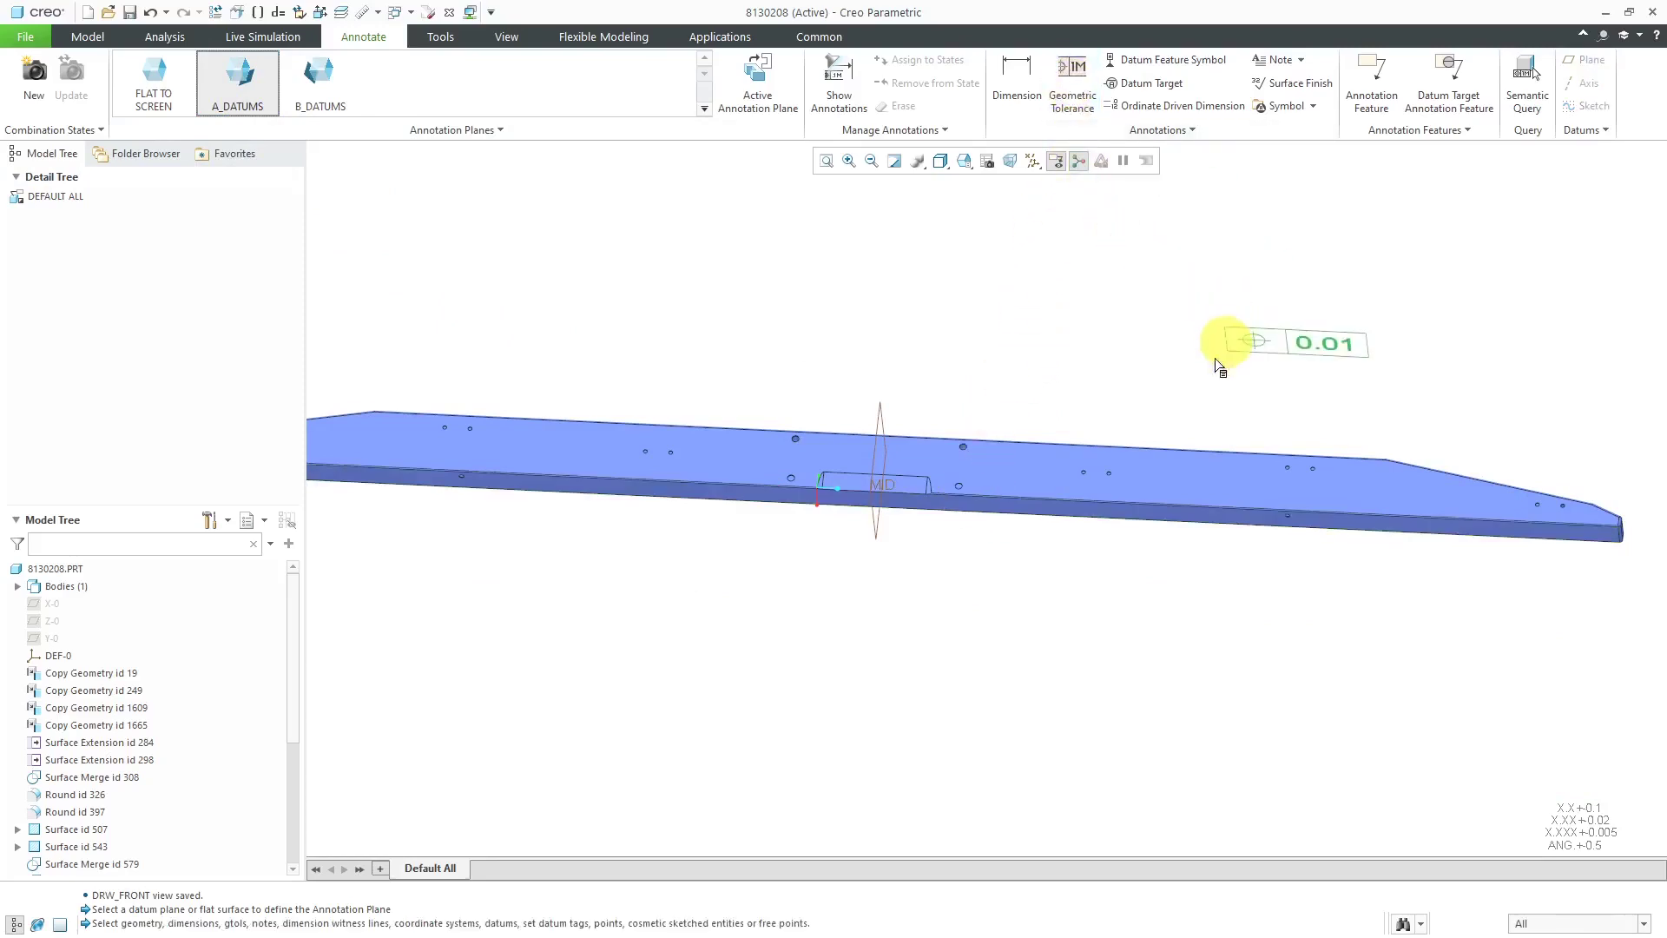
{"action": "left_click", "coordinate": [1186, 475]}
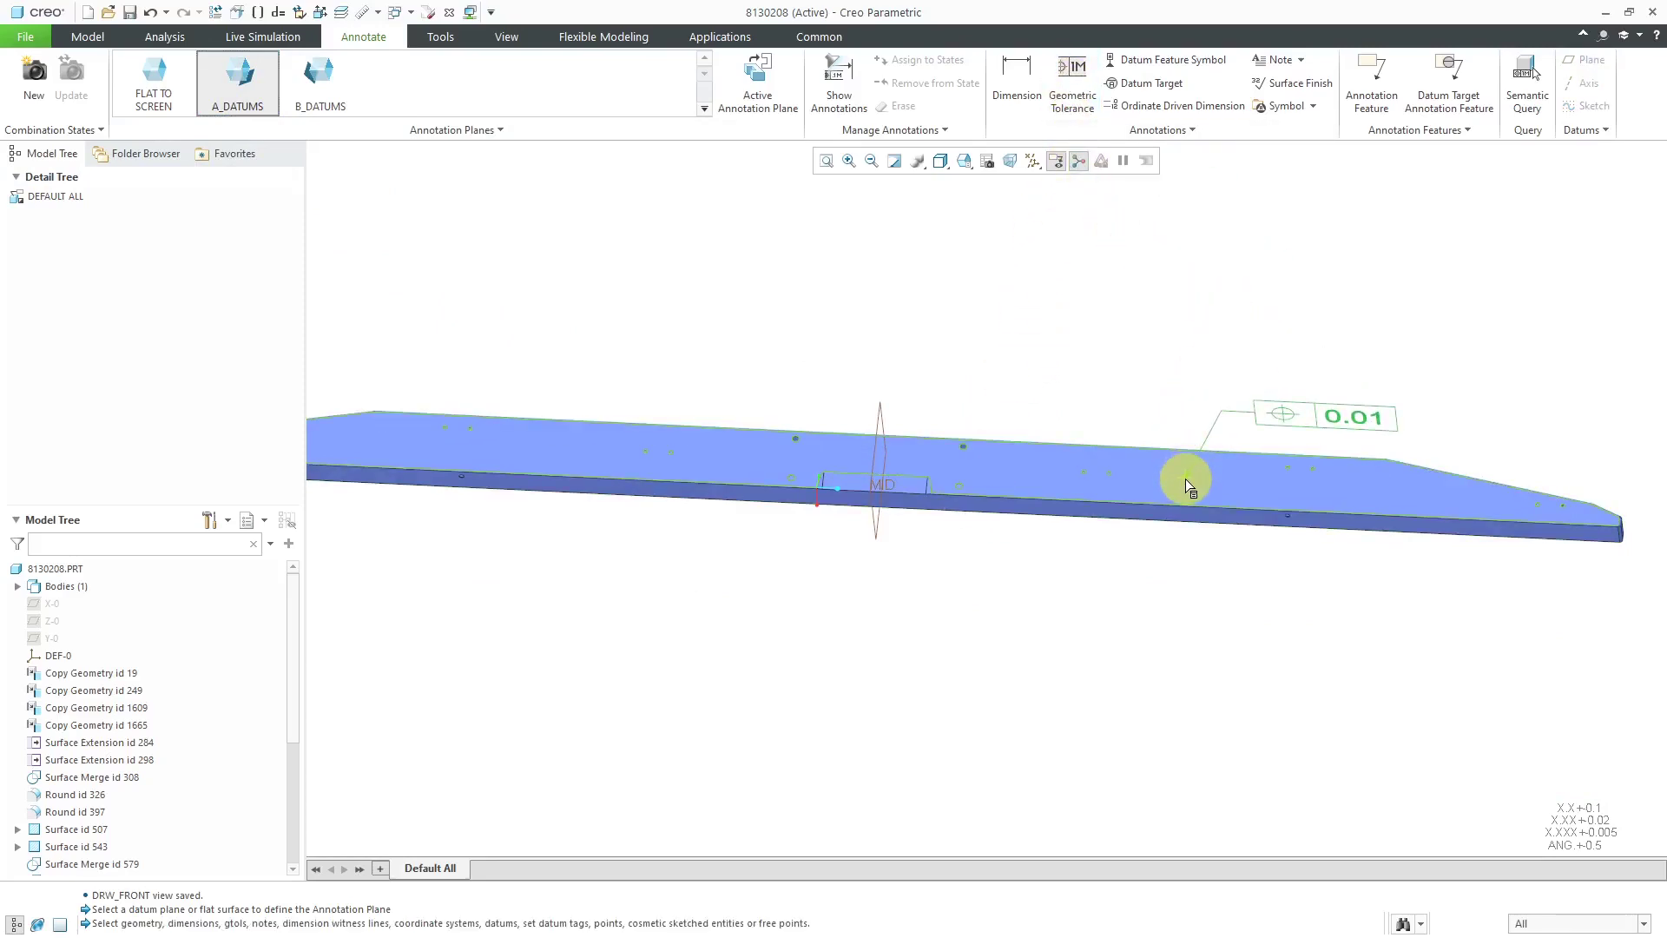
{"action": "middle_click", "coordinate": [1280, 342]}
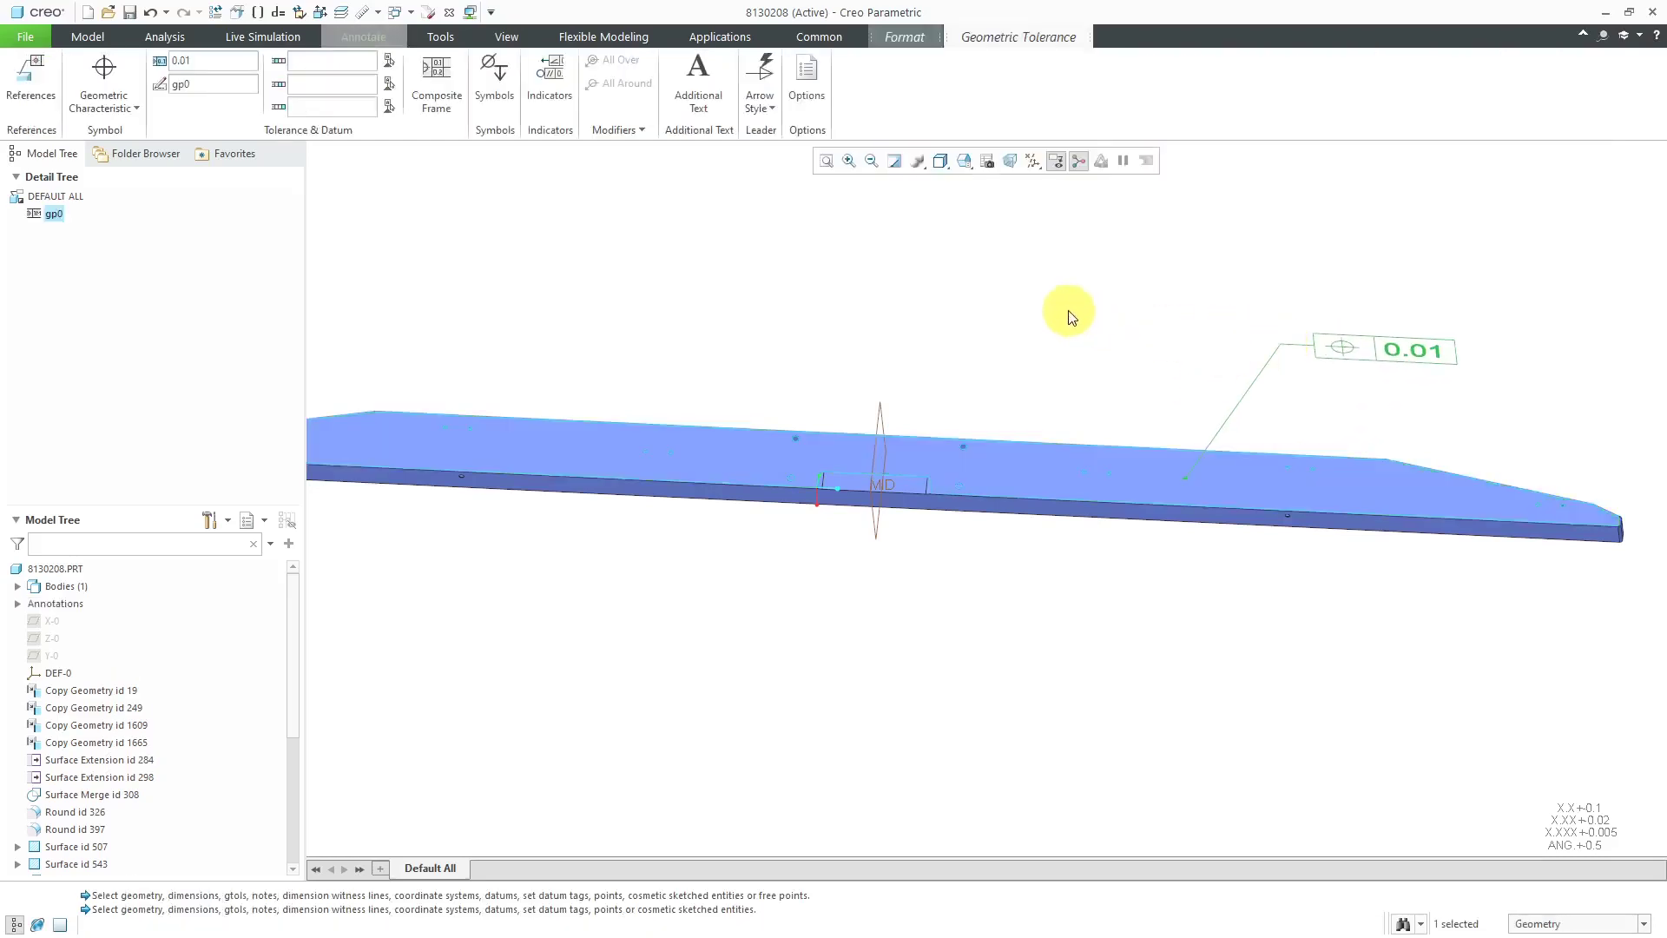
{"action": "left_click", "coordinate": [87, 102]}
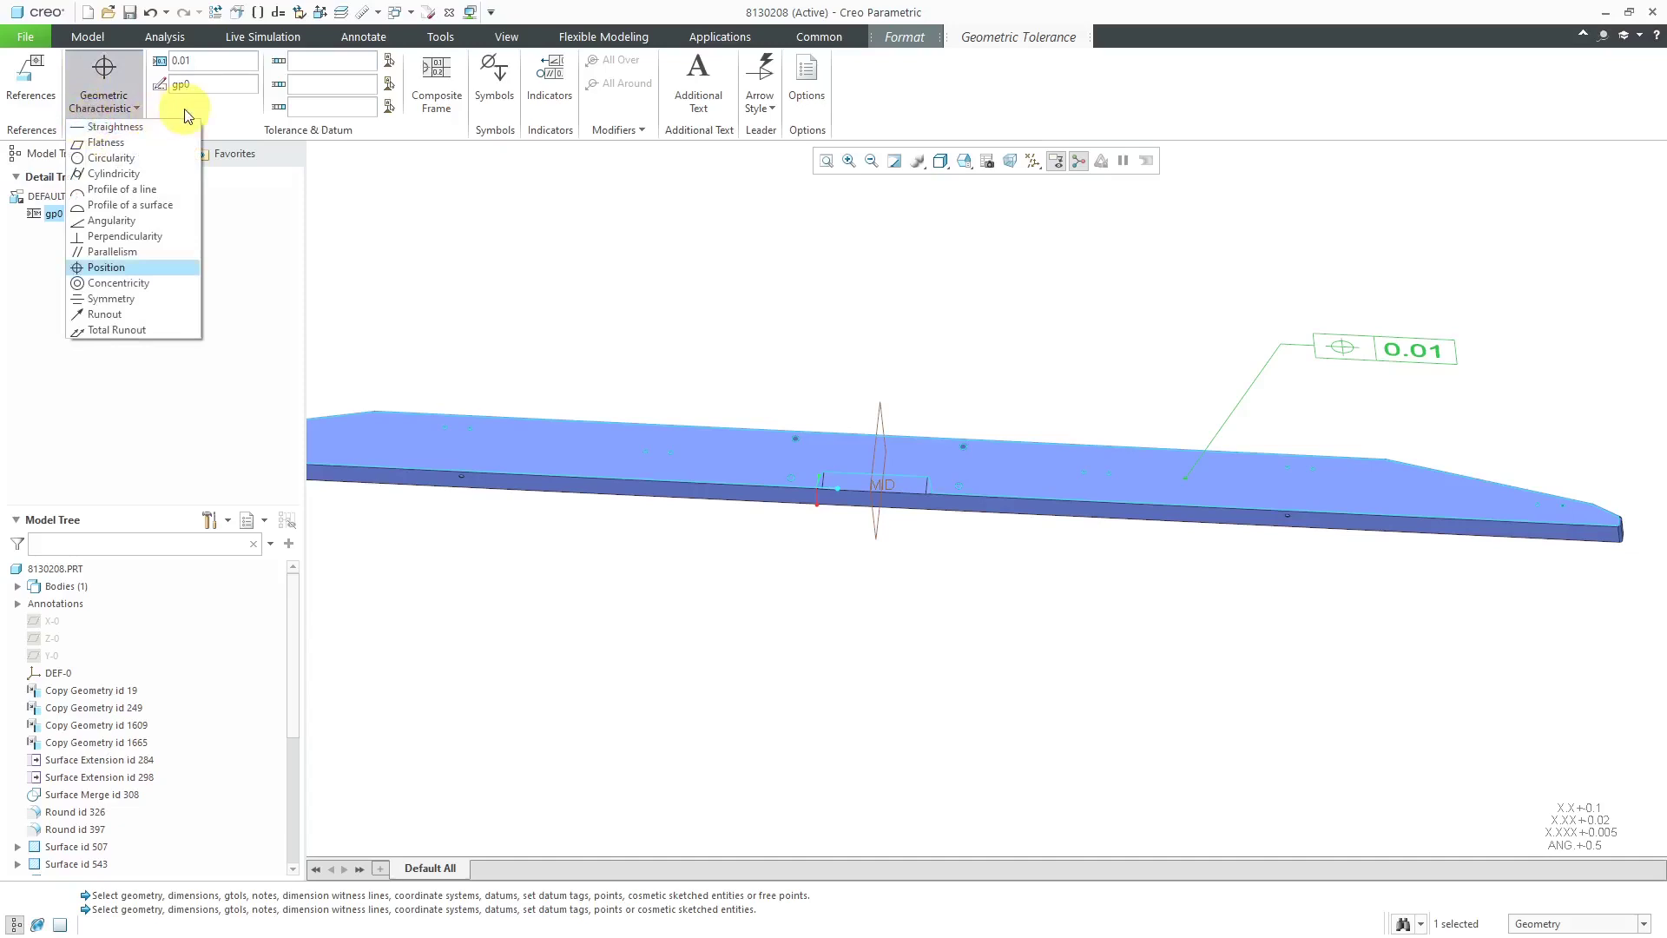
{"action": "left_click", "coordinate": [117, 144]}
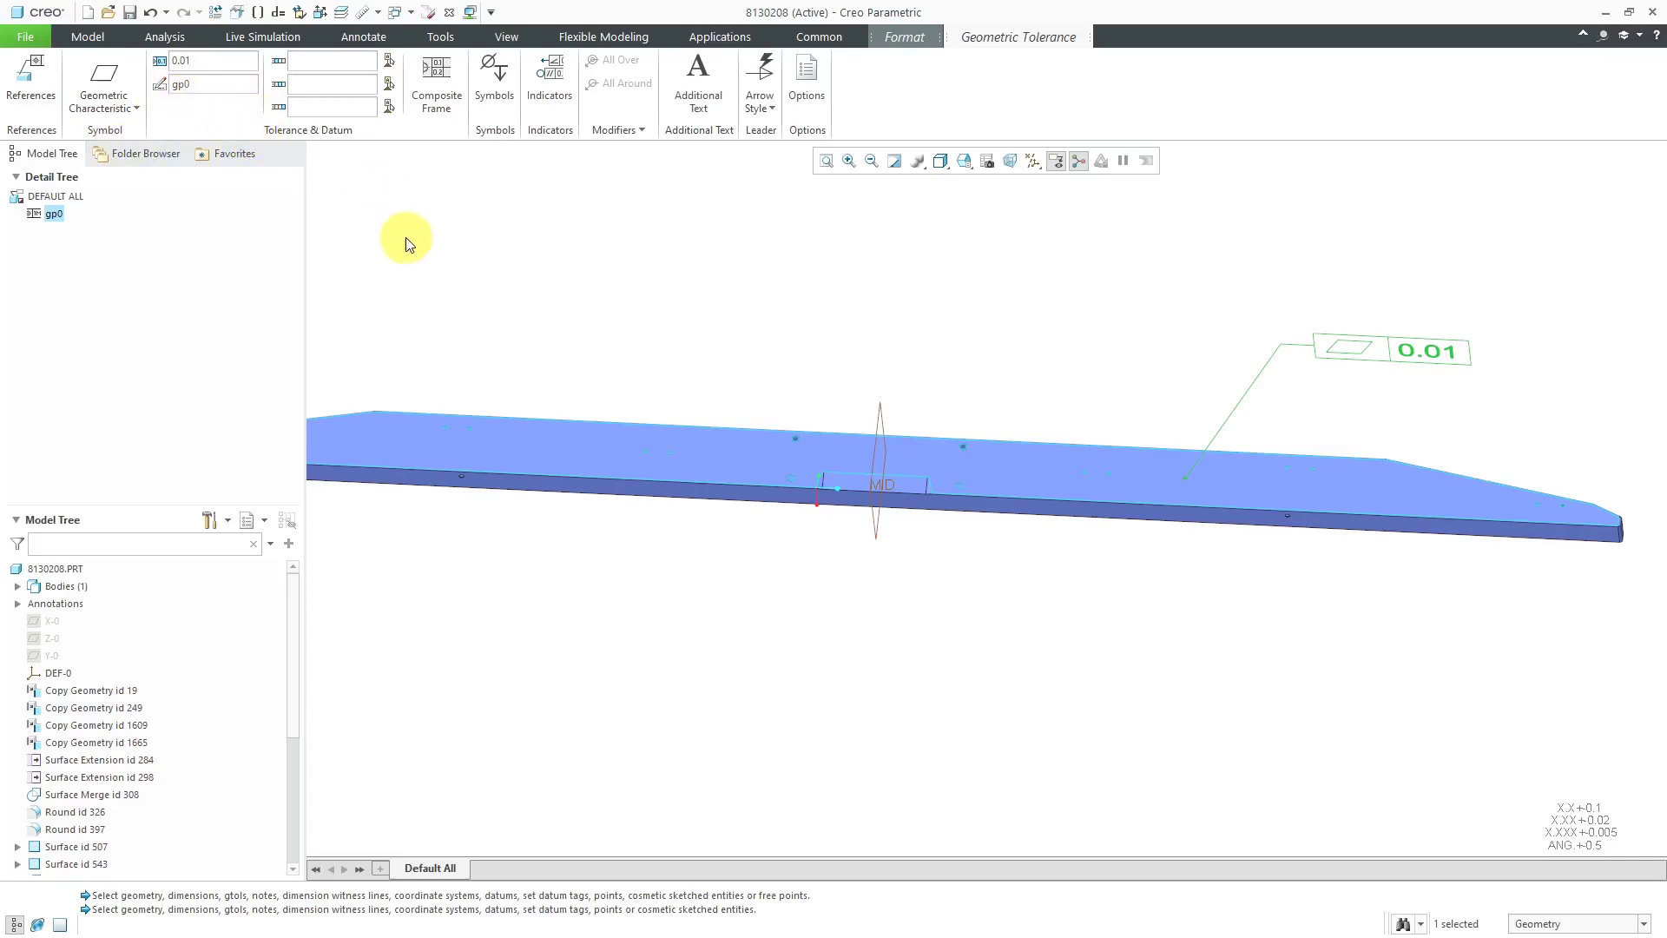
{"action": "left_click", "coordinate": [556, 272]}
Attach a datum feature symbol beneath the flatness tolerance frame.
{"action": "mouse_move", "coordinate": [931, 332]}
{"action": "middle_mouse_down"}
{"action": "mouse_move", "coordinate": [942, 304]}
{"action": "mouse_move", "coordinate": [922, 303]}
{"action": "middle_mouse_up"}
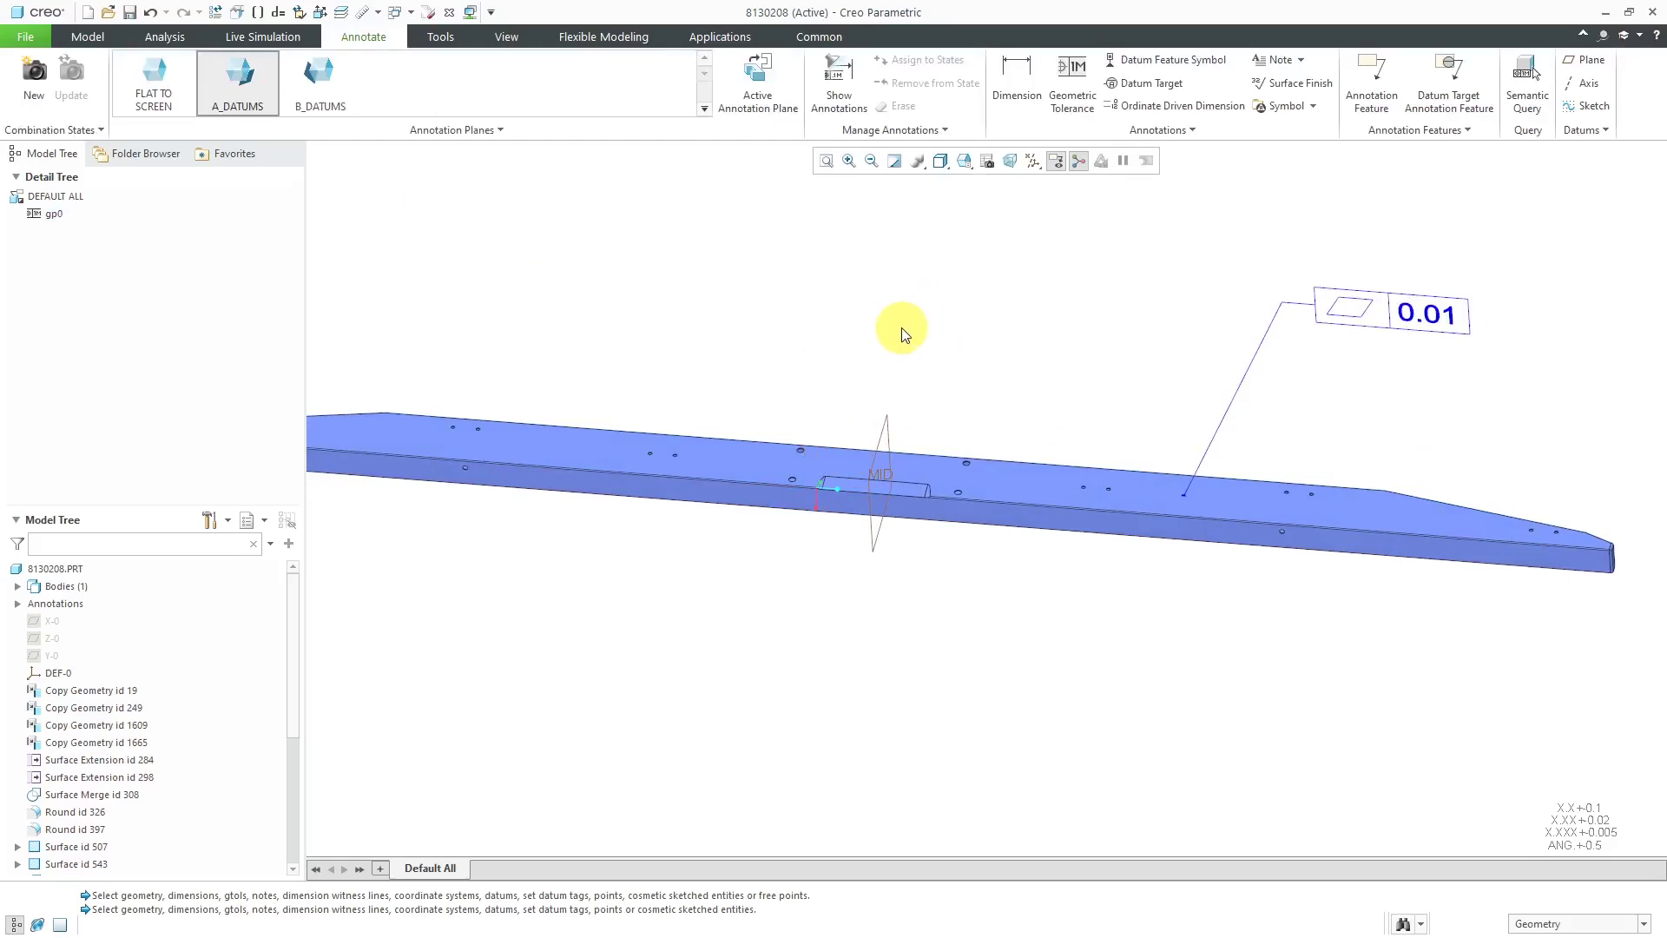
{"action": "left_click", "coordinate": [1181, 63]}
{"action": "left_click", "coordinate": [1389, 308]}
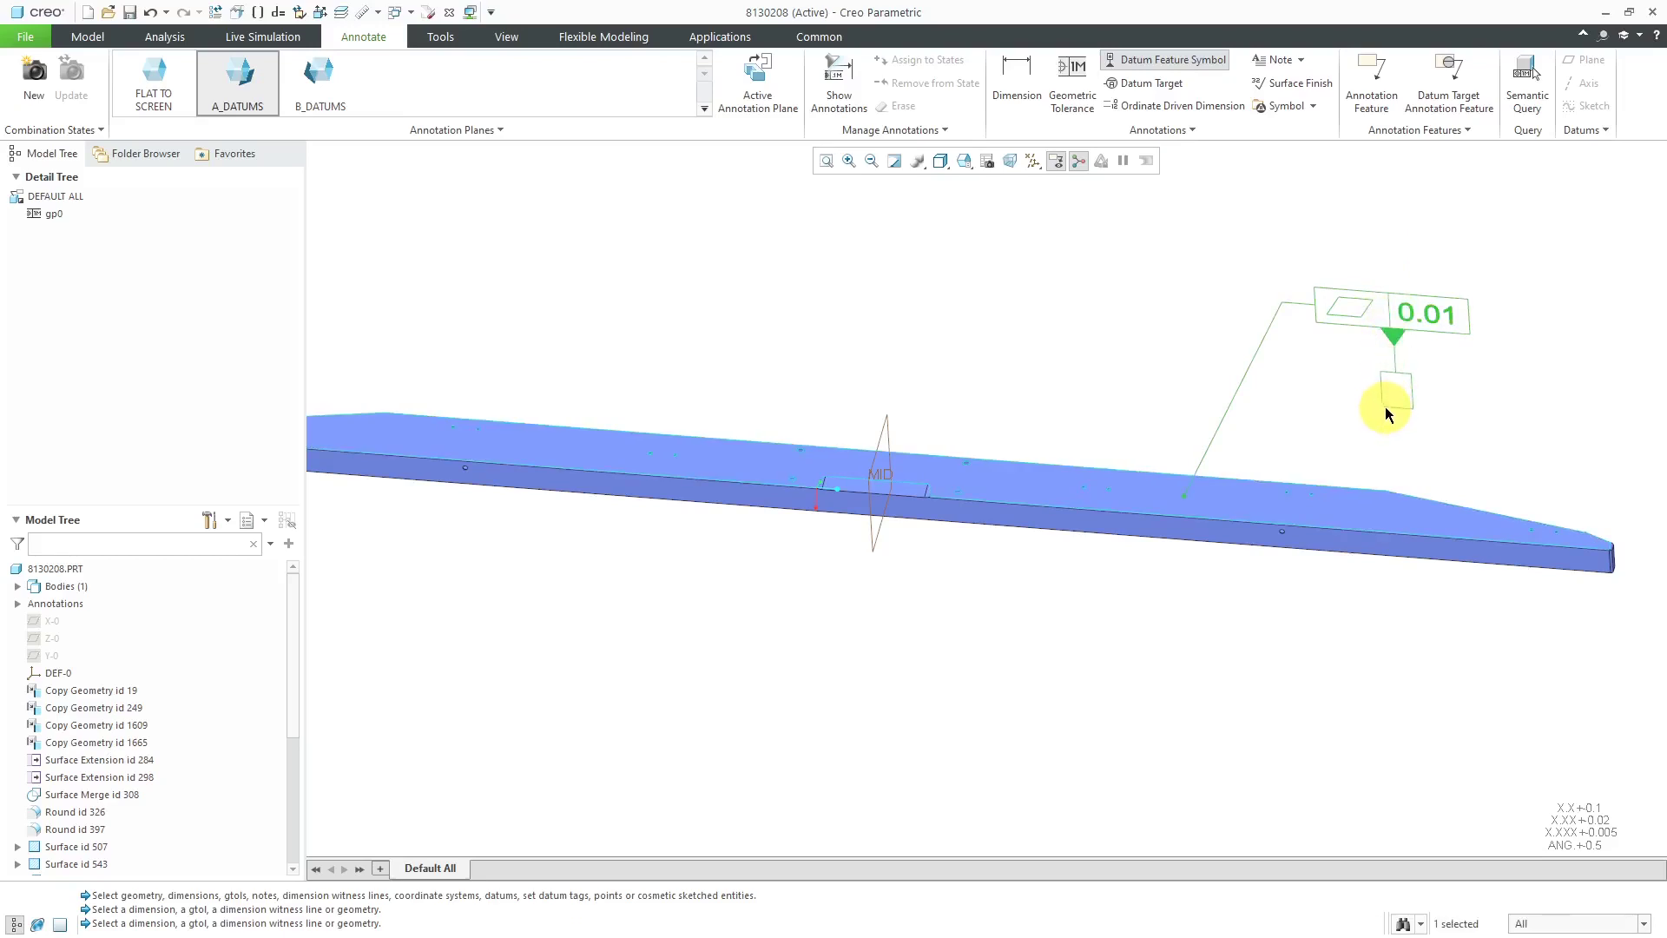
{"action": "middle_click", "coordinate": [1390, 398]}
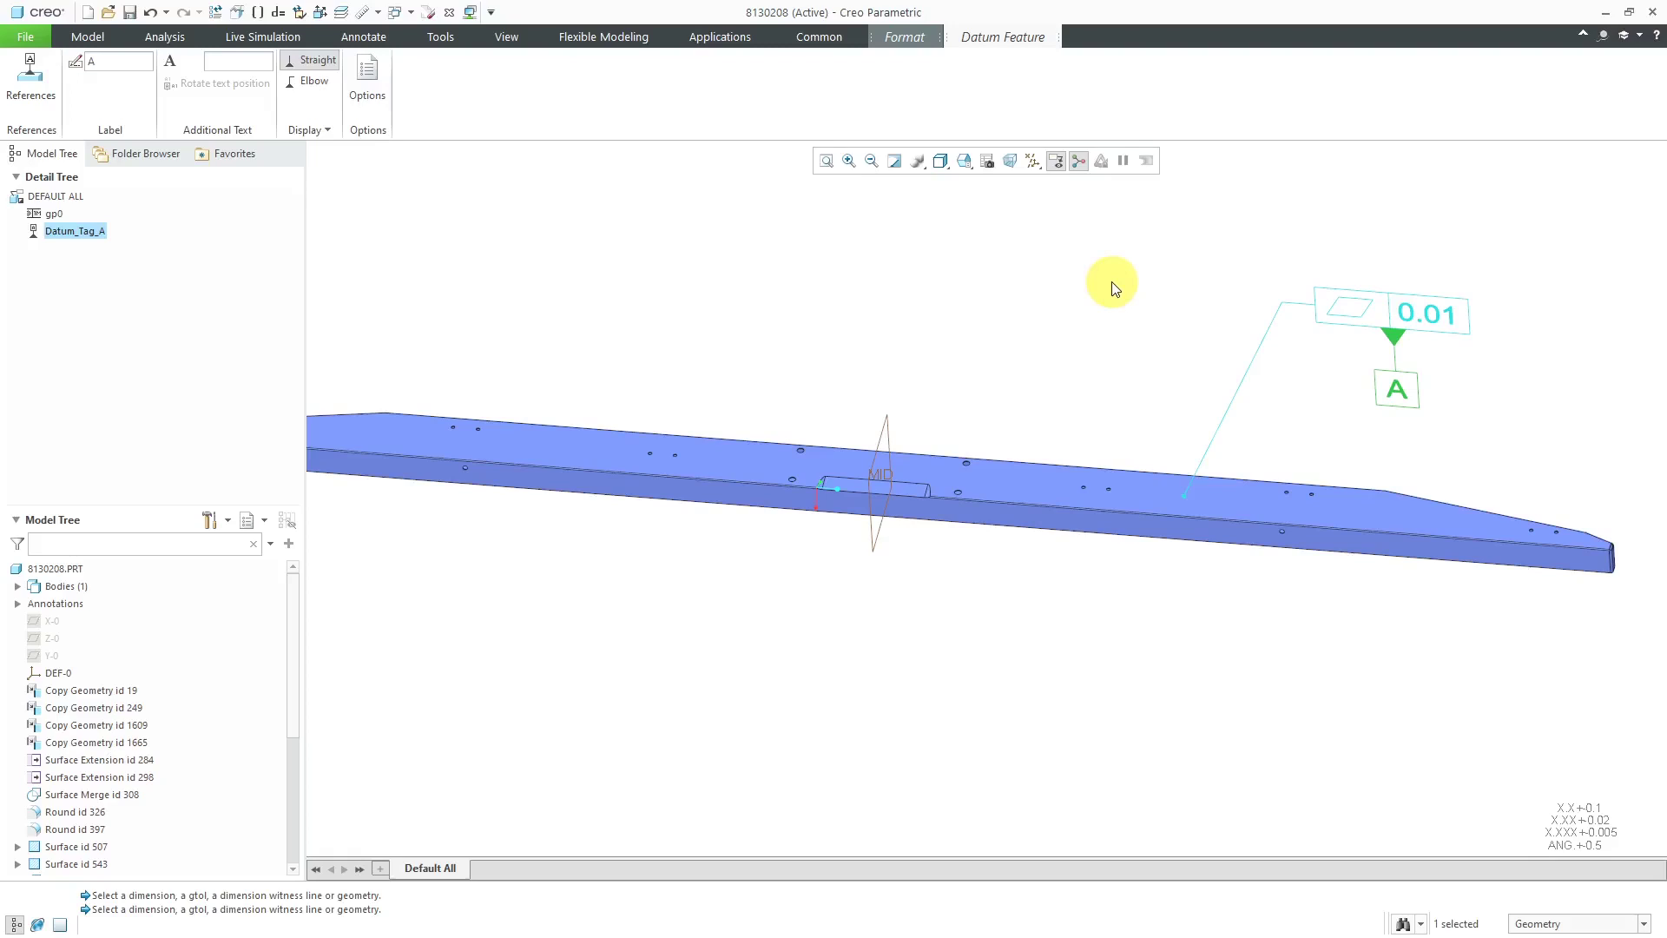
{"action": "left_click", "coordinate": [1112, 287]}
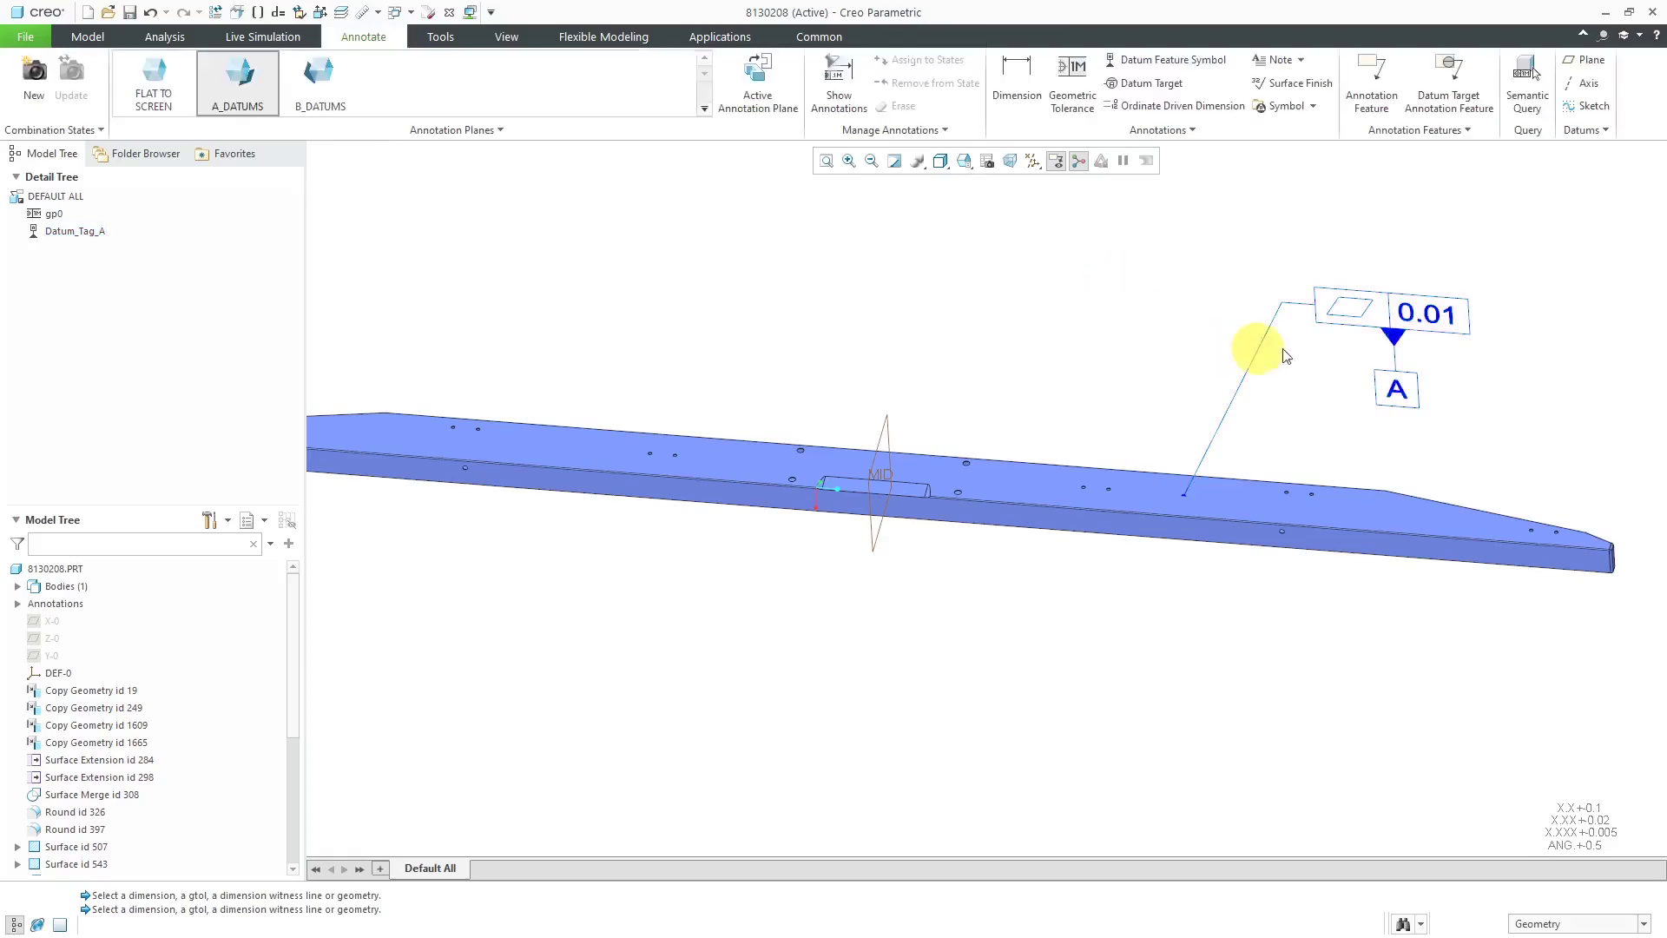
Make B_DATUMS the active annotation plane and place a geometric tolerance below the bar, attached to the long narrow face along the notched edge.
{"action": "scroll", "coordinate": [1250, 345], "scroll_direction": "up", "scroll_amount": 2}
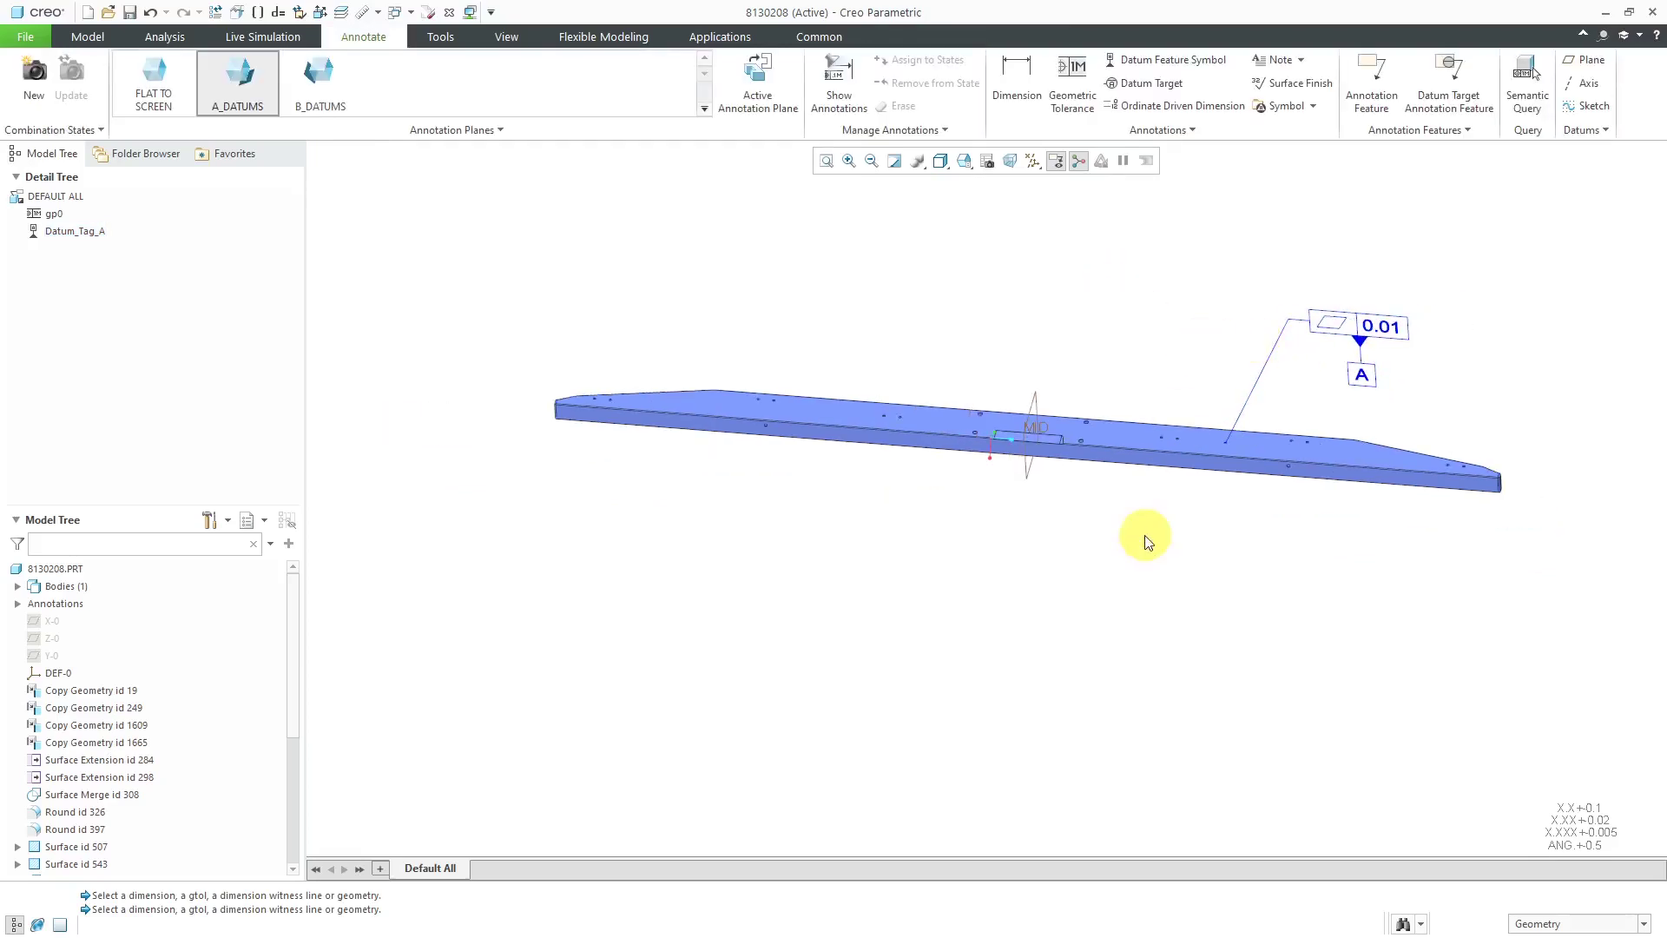
{"action": "scroll", "coordinate": [1135, 517], "scroll_direction": "down", "scroll_amount": 2}
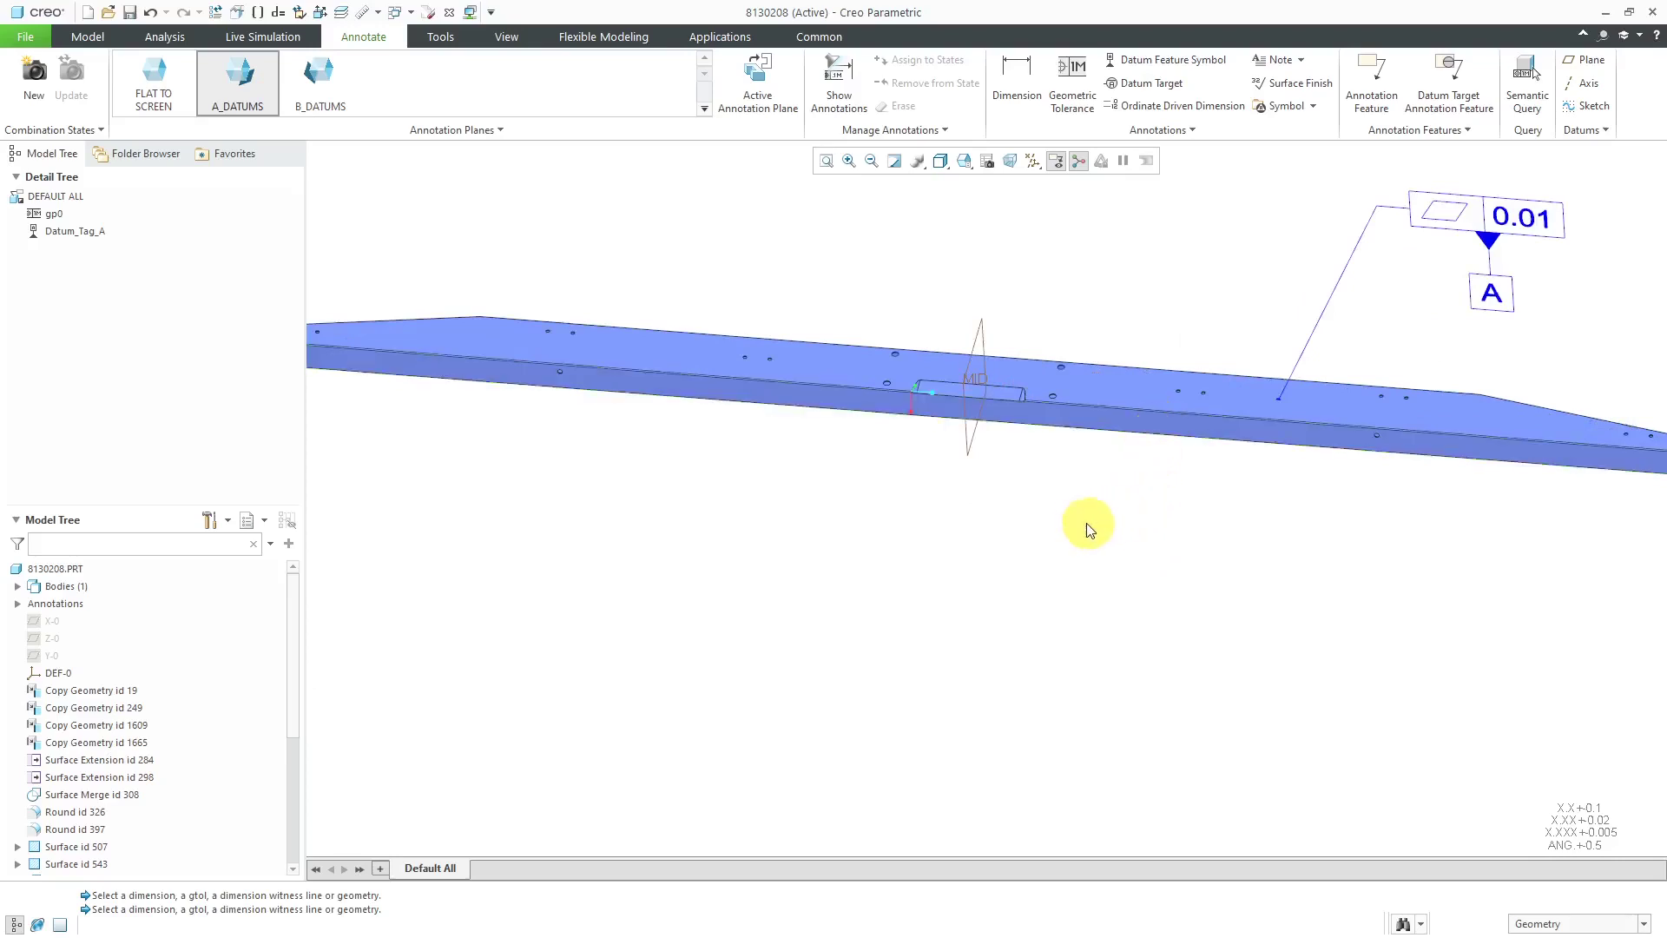
{"action": "scroll", "coordinate": [1081, 522], "scroll_direction": "up", "scroll_amount": 2}
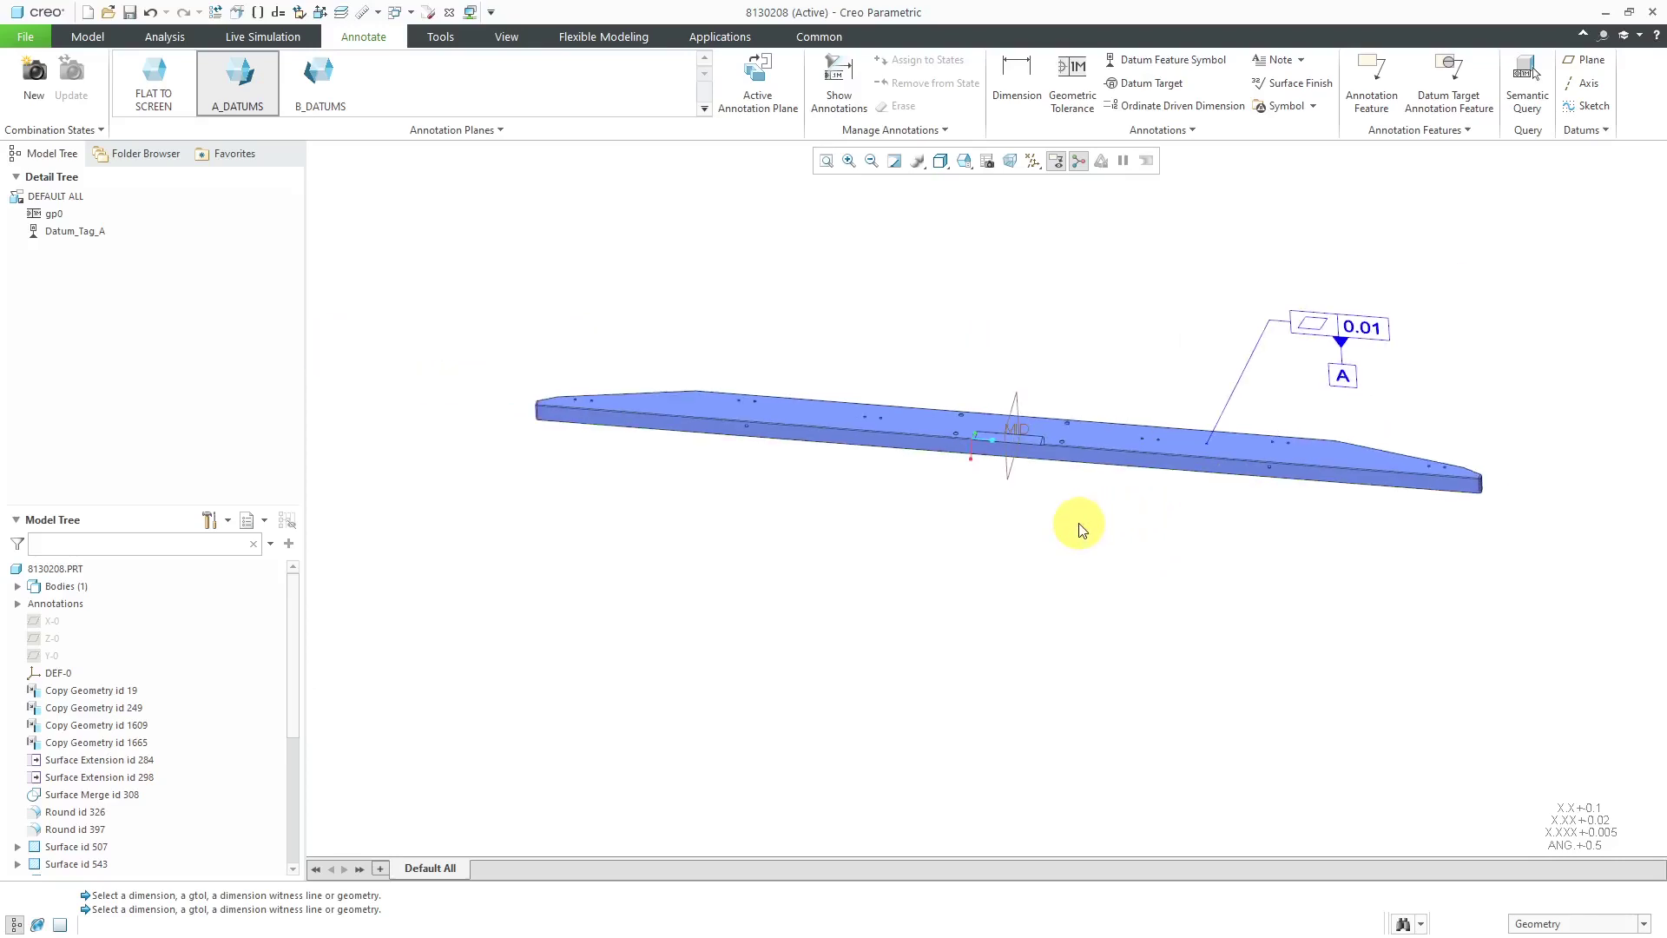
{"action": "left_click", "coordinate": [321, 98]}
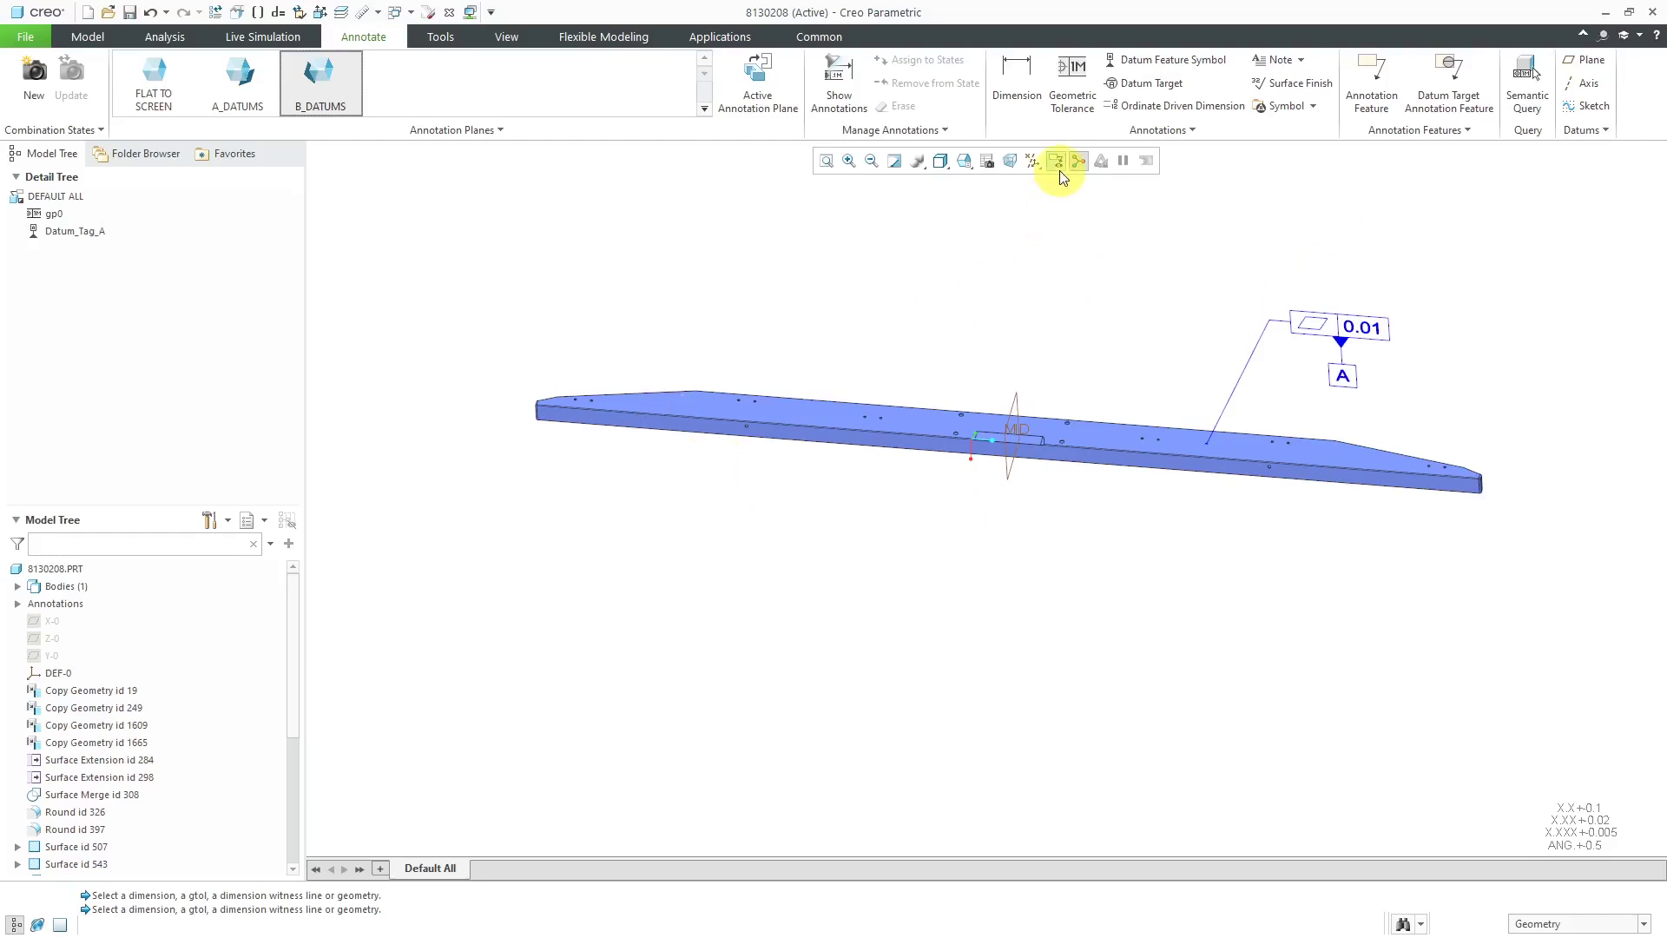
{"action": "left_click", "coordinate": [1074, 69]}
{"action": "scroll", "coordinate": [1300, 508], "scroll_direction": "up", "scroll_amount": 3}
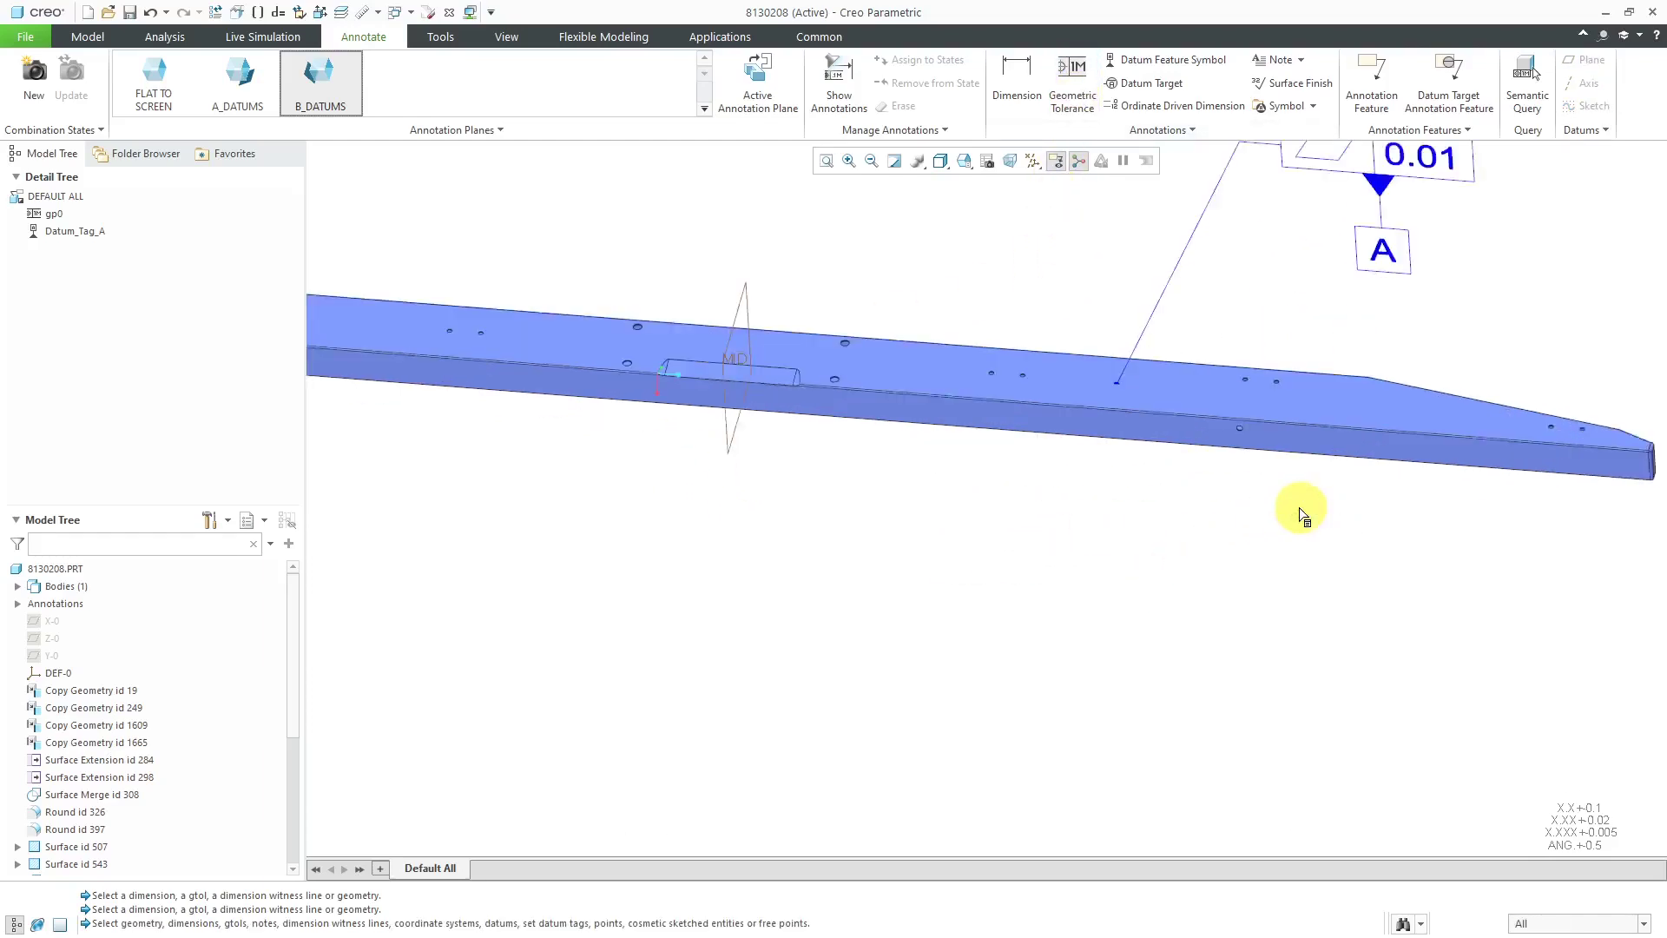
{"action": "scroll", "coordinate": [1077, 405], "scroll_direction": "up", "scroll_amount": 4}
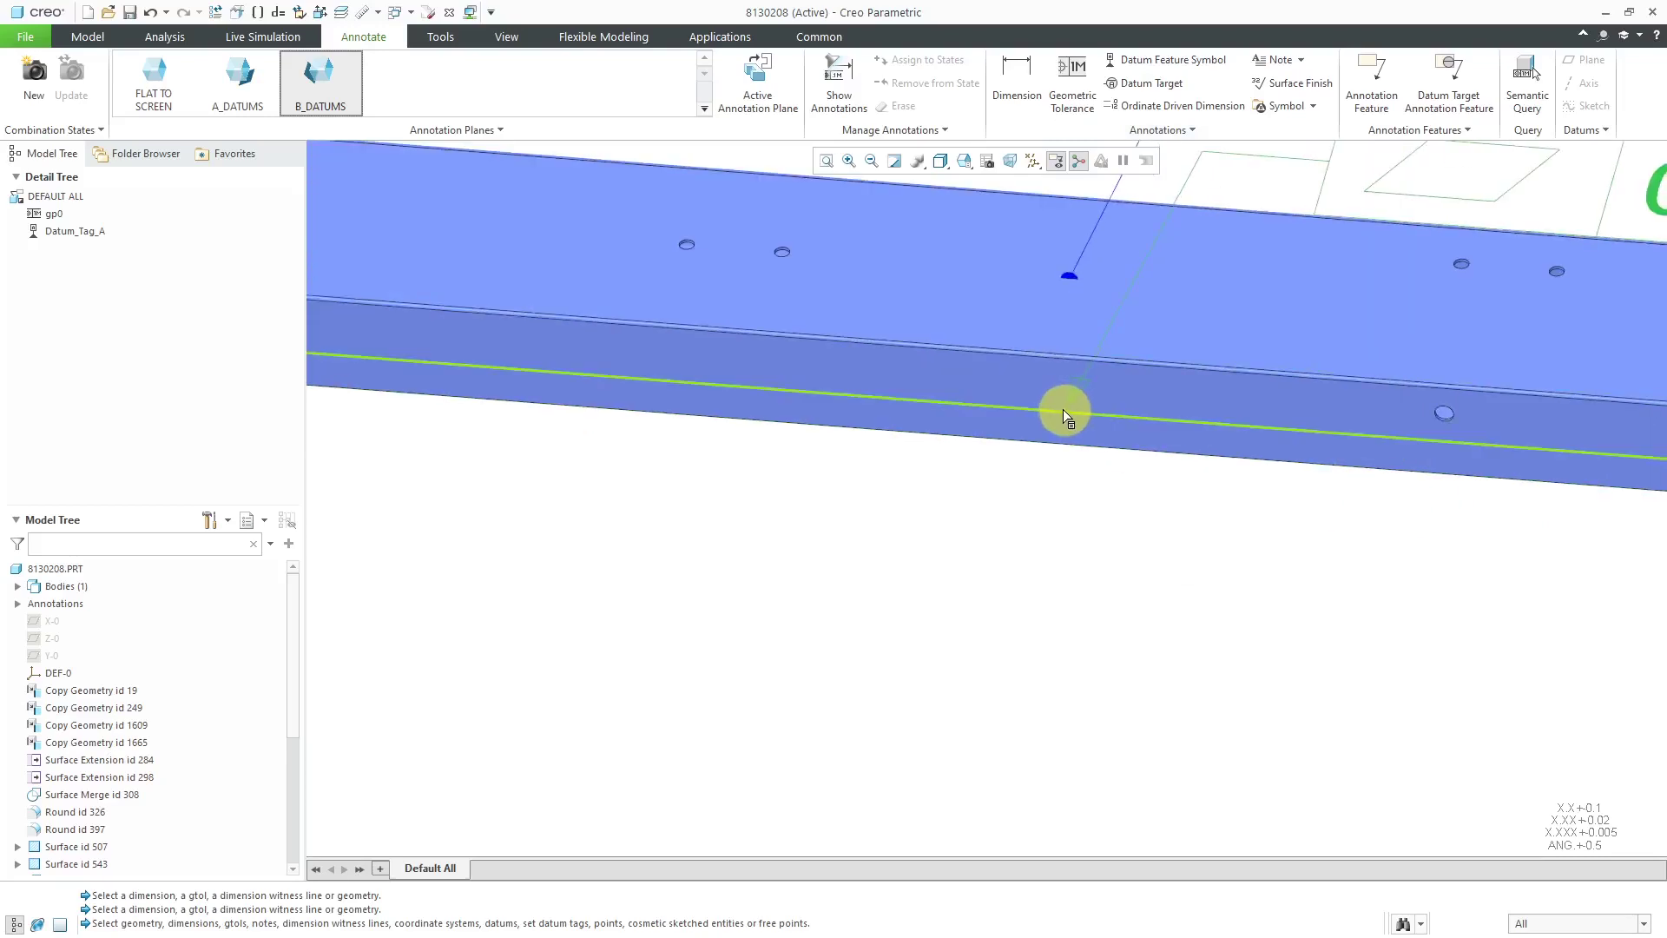
{"action": "left_click", "coordinate": [1060, 382]}
{"action": "scroll", "coordinate": [1050, 530], "scroll_direction": "down", "scroll_amount": 3}
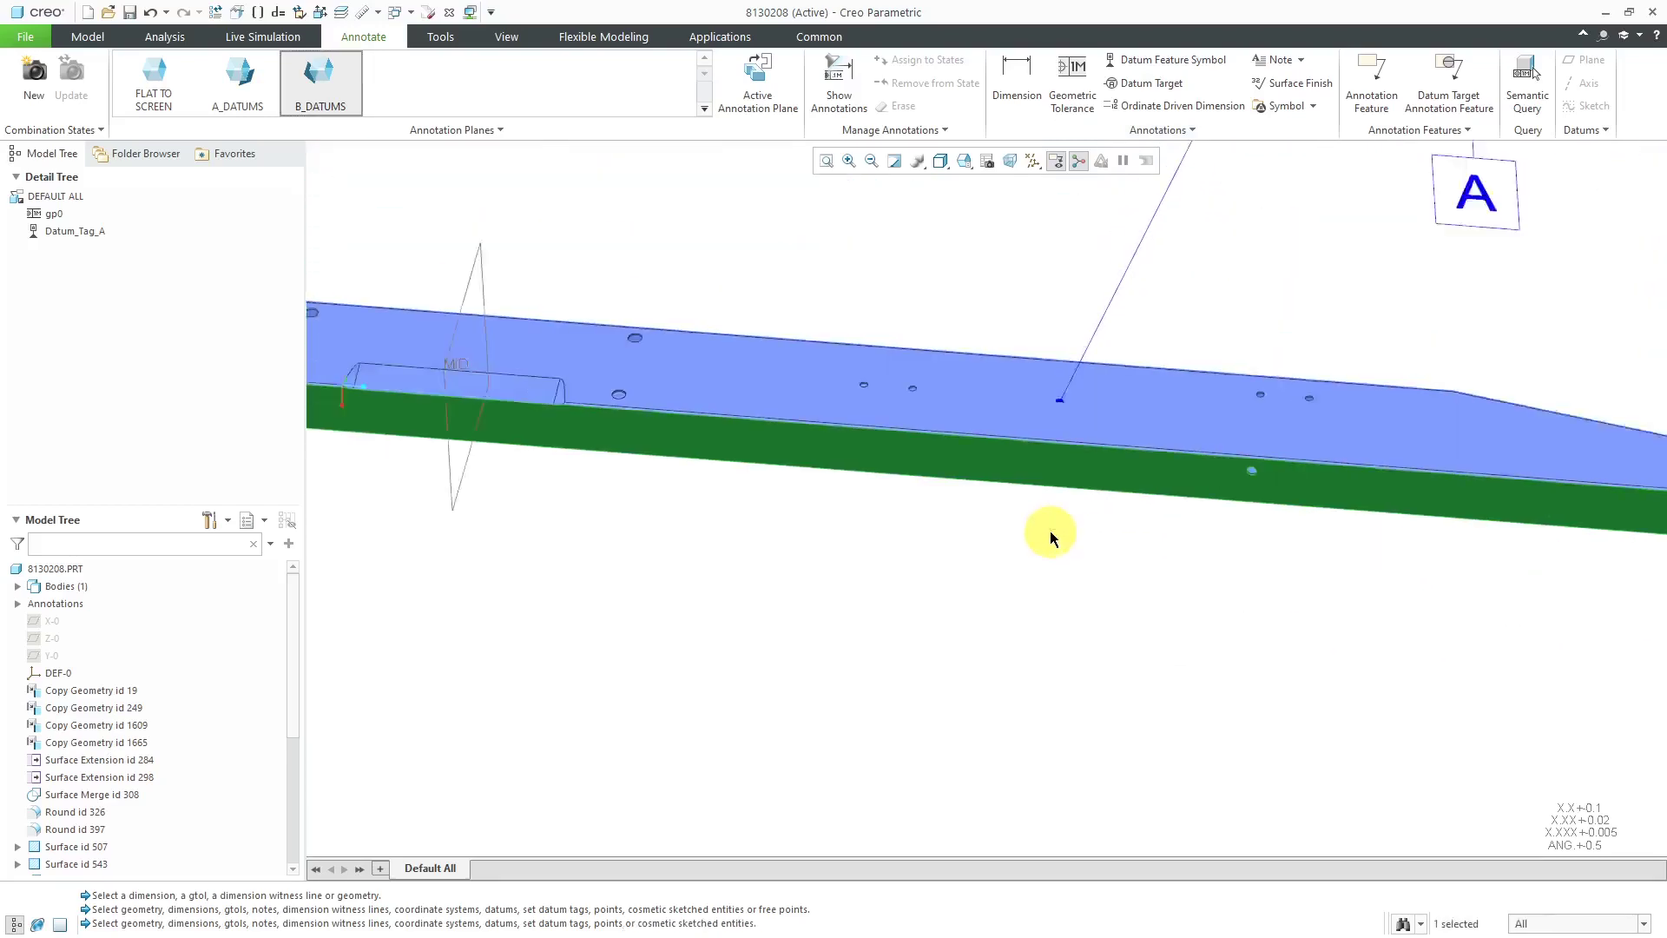
{"action": "scroll", "coordinate": [1050, 530], "scroll_direction": "down", "scroll_amount": 3}
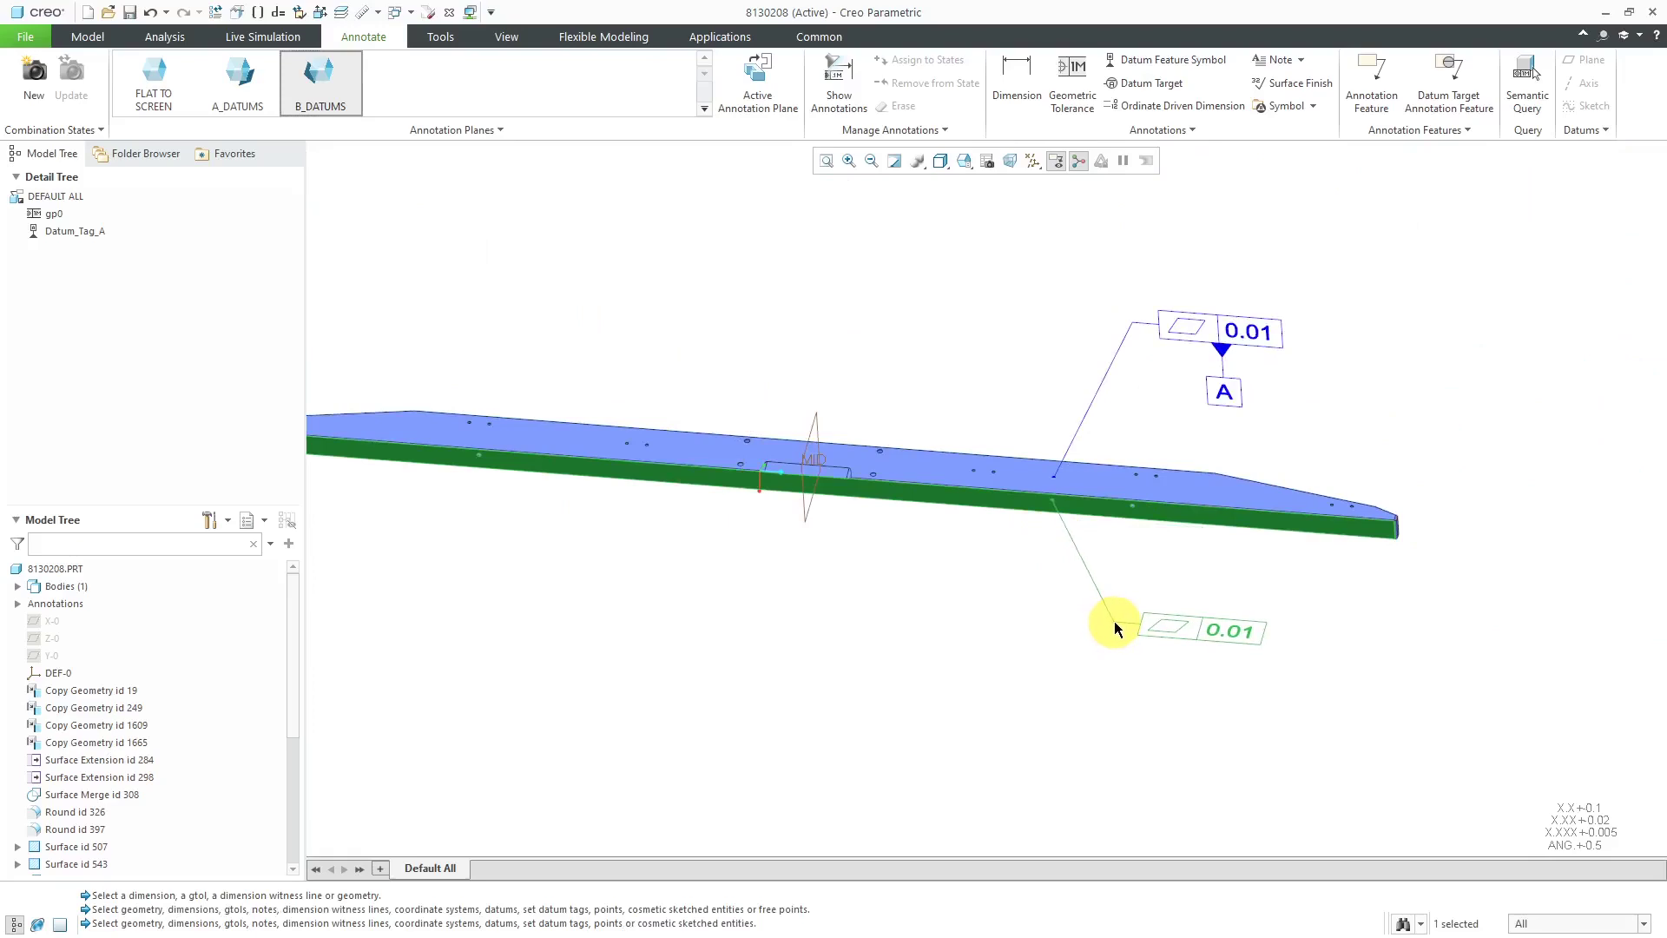
{"action": "left_click", "coordinate": [1114, 621]}
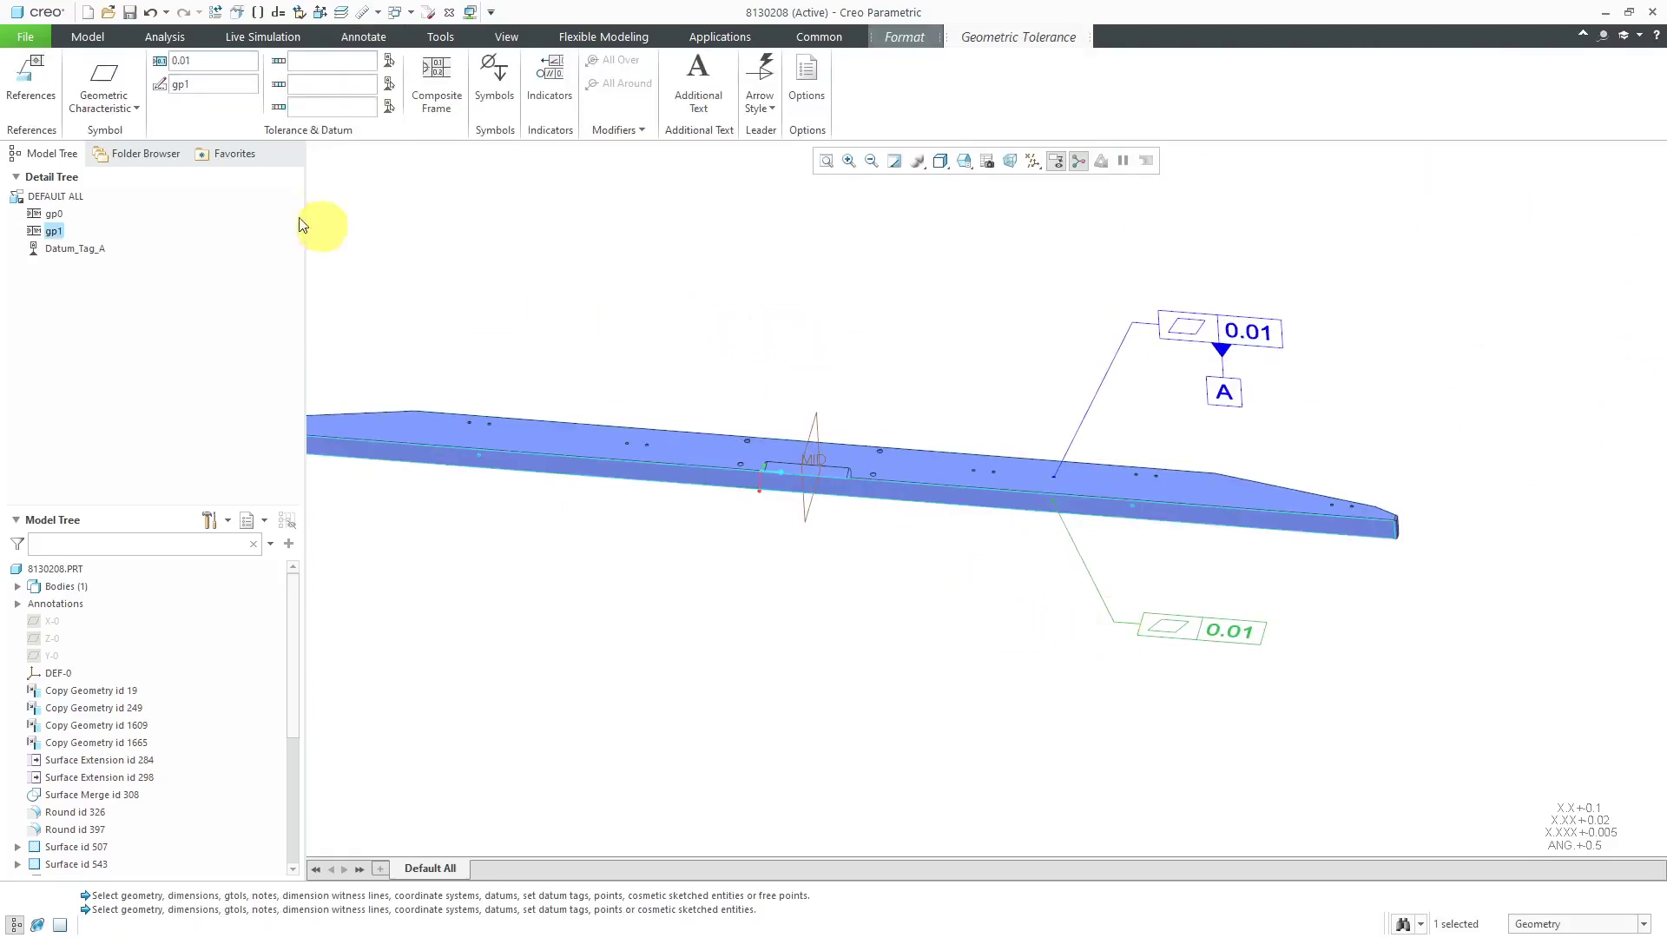
Change the narrow face's tolerance to perpendicularity with datum A as its primary reference.
{"action": "left_click", "coordinate": [106, 106]}
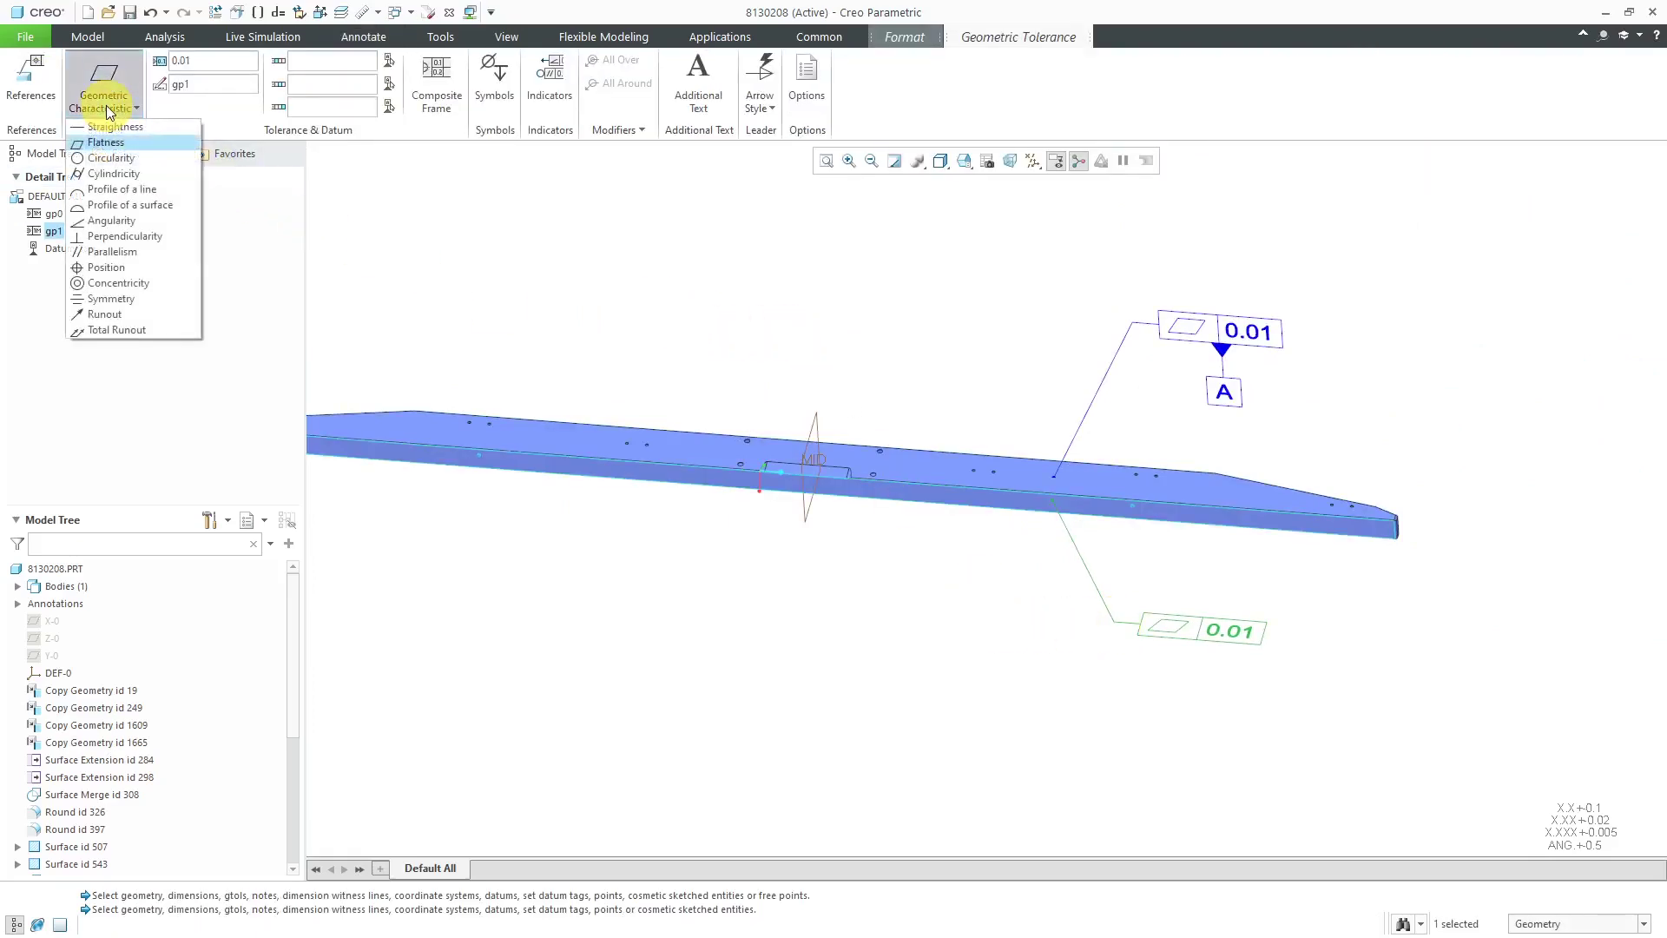
{"action": "left_click", "coordinate": [124, 236]}
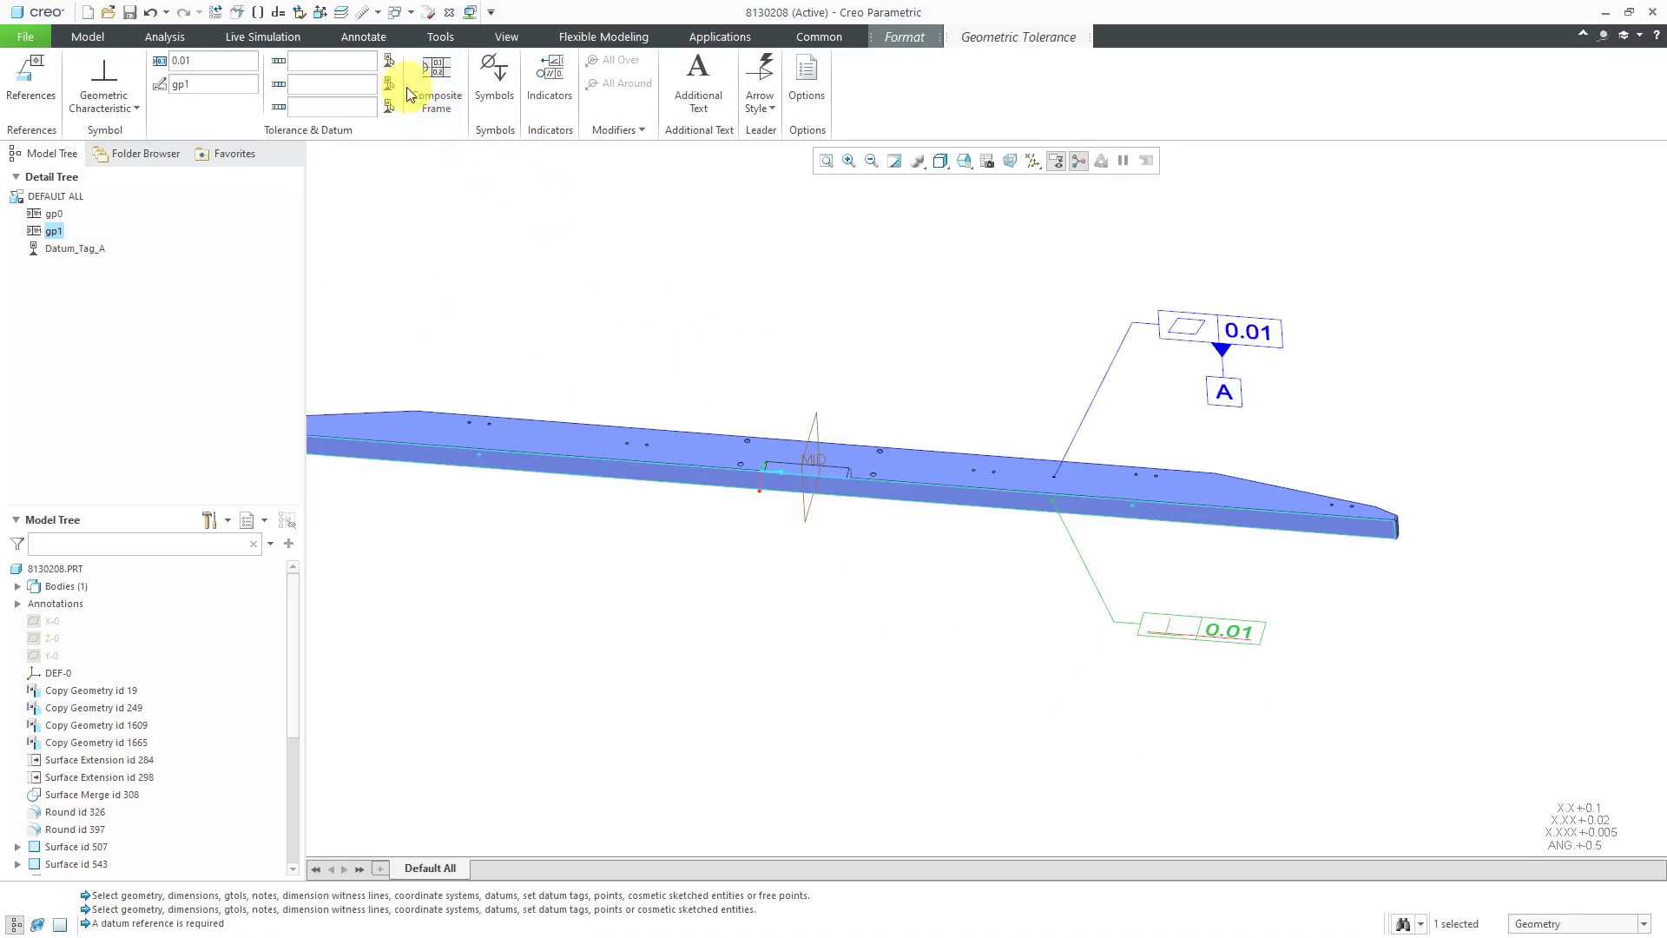
{"action": "left_click", "coordinate": [388, 60]}
{"action": "left_click", "coordinate": [1222, 393]}
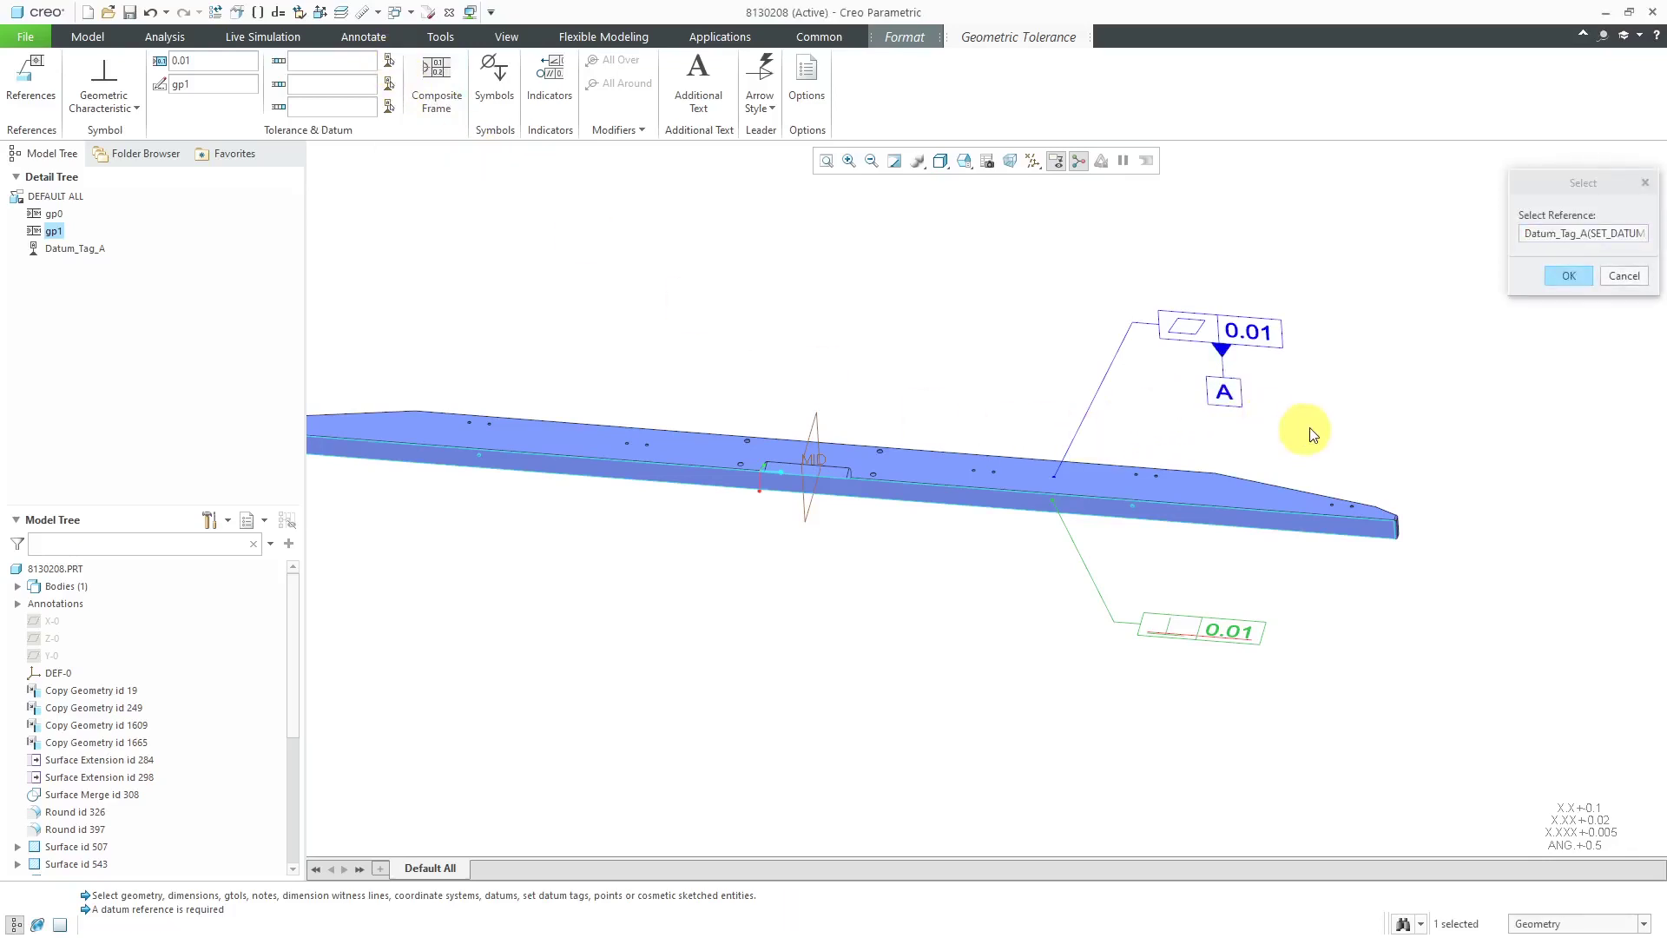
{"action": "left_click", "coordinate": [1571, 276]}
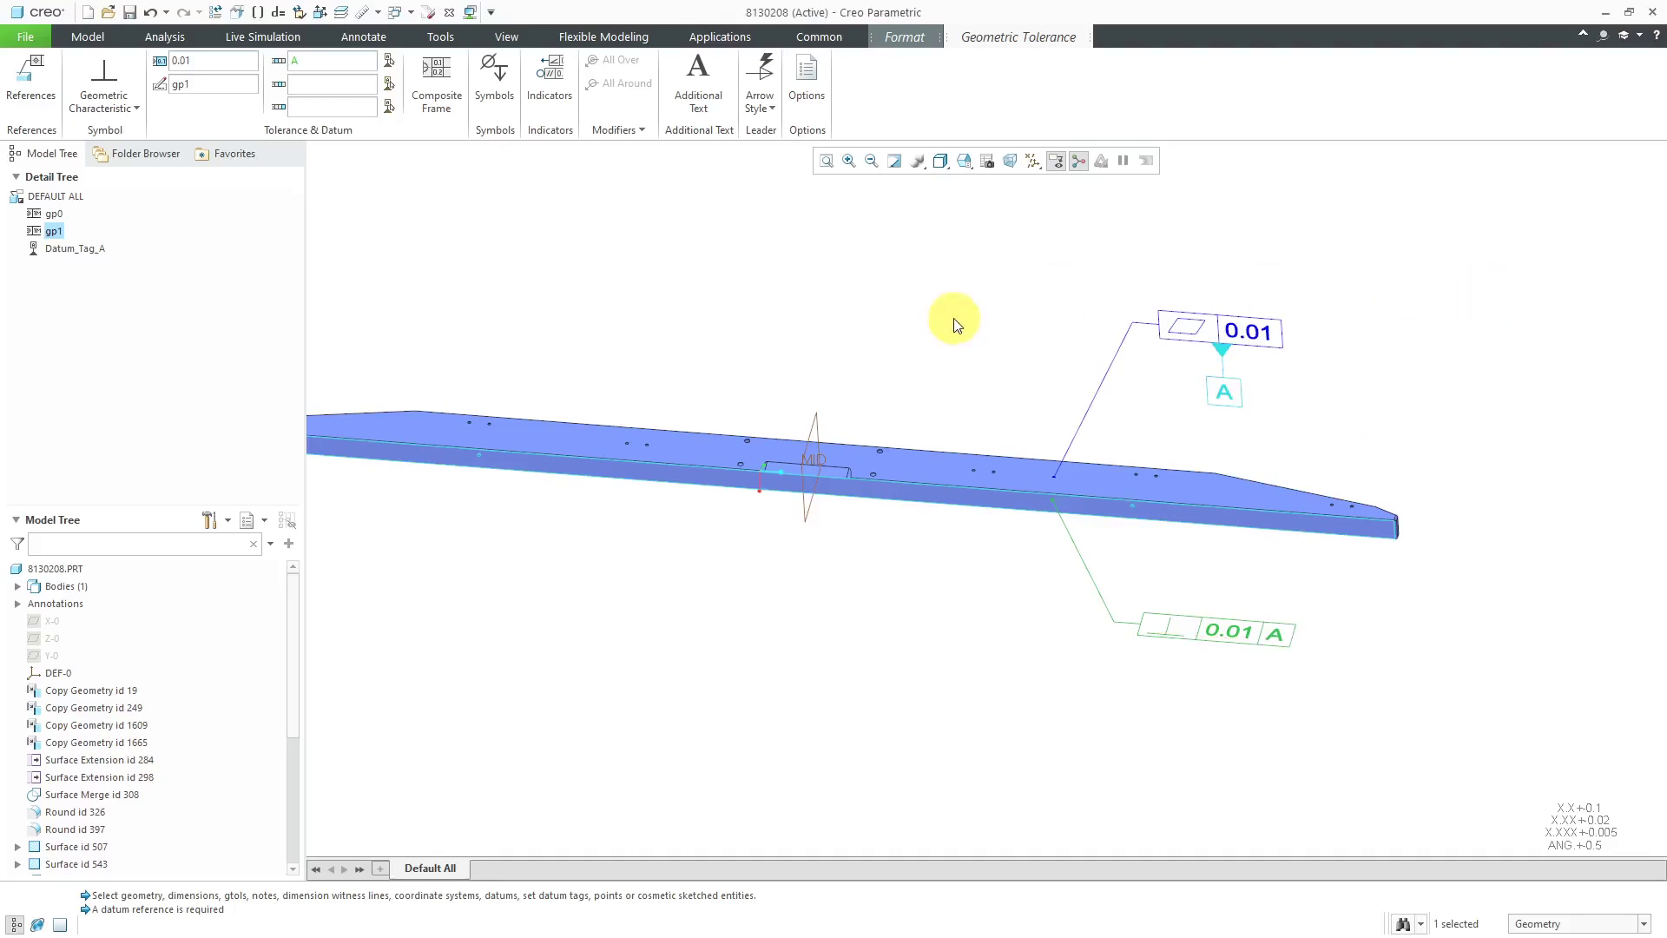
{"action": "left_click", "coordinate": [918, 304]}
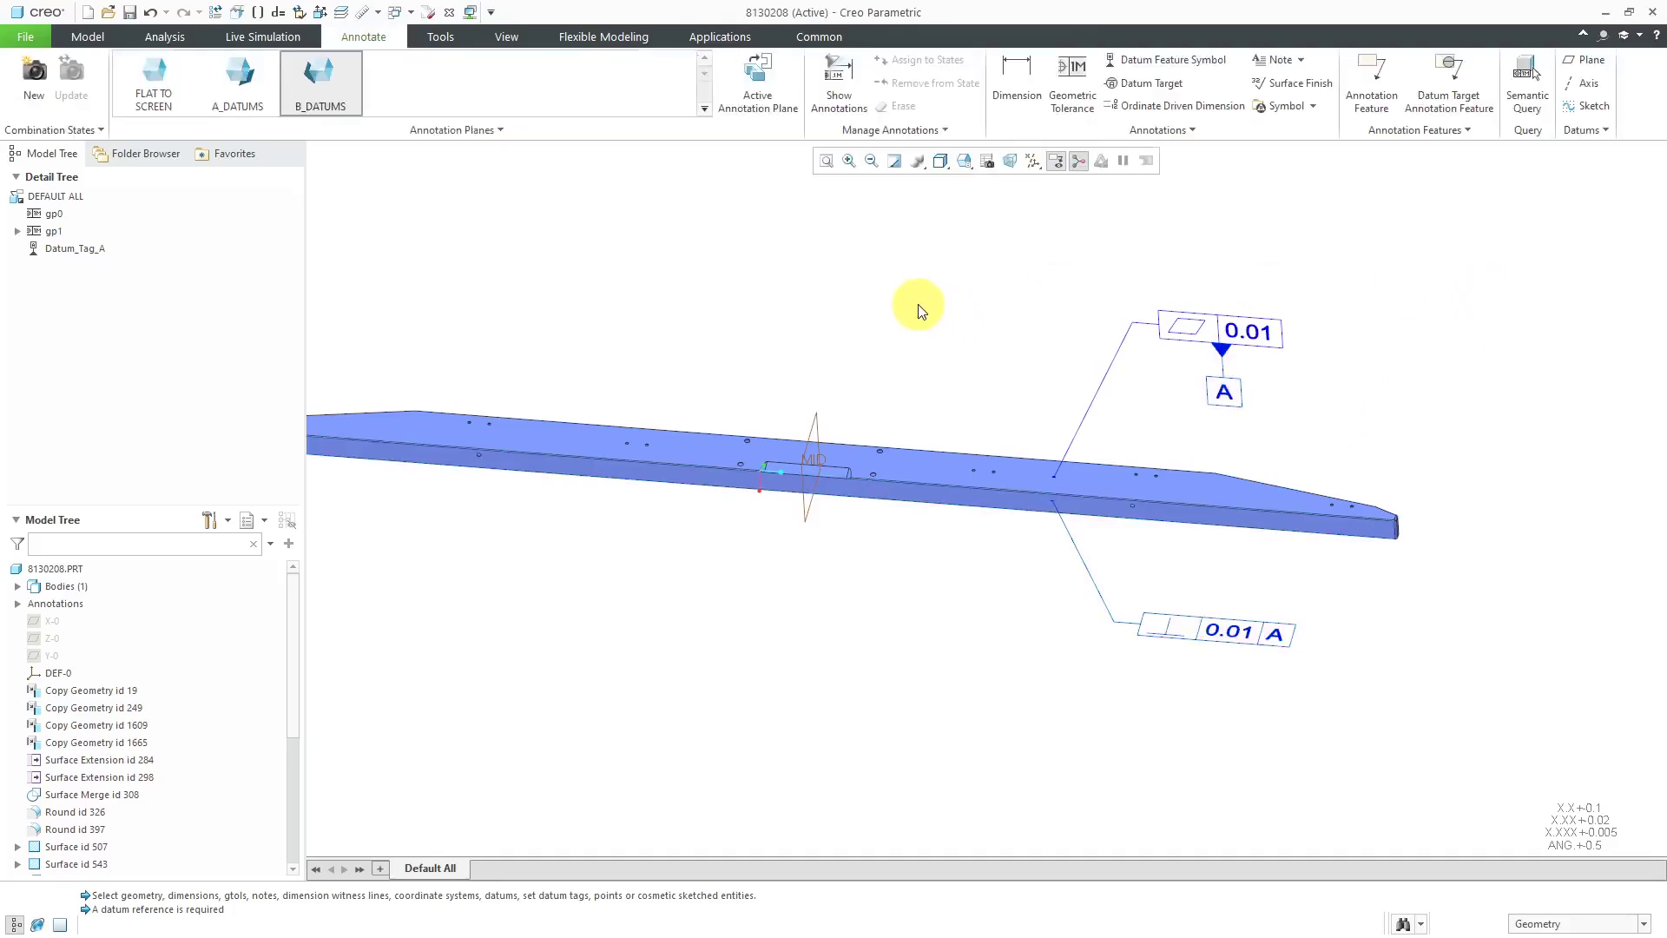
Attach a datum feature symbol beneath the perpendicularity tolerance frame.
{"action": "left_click", "coordinate": [1150, 59]}
{"action": "left_click", "coordinate": [1229, 637]}
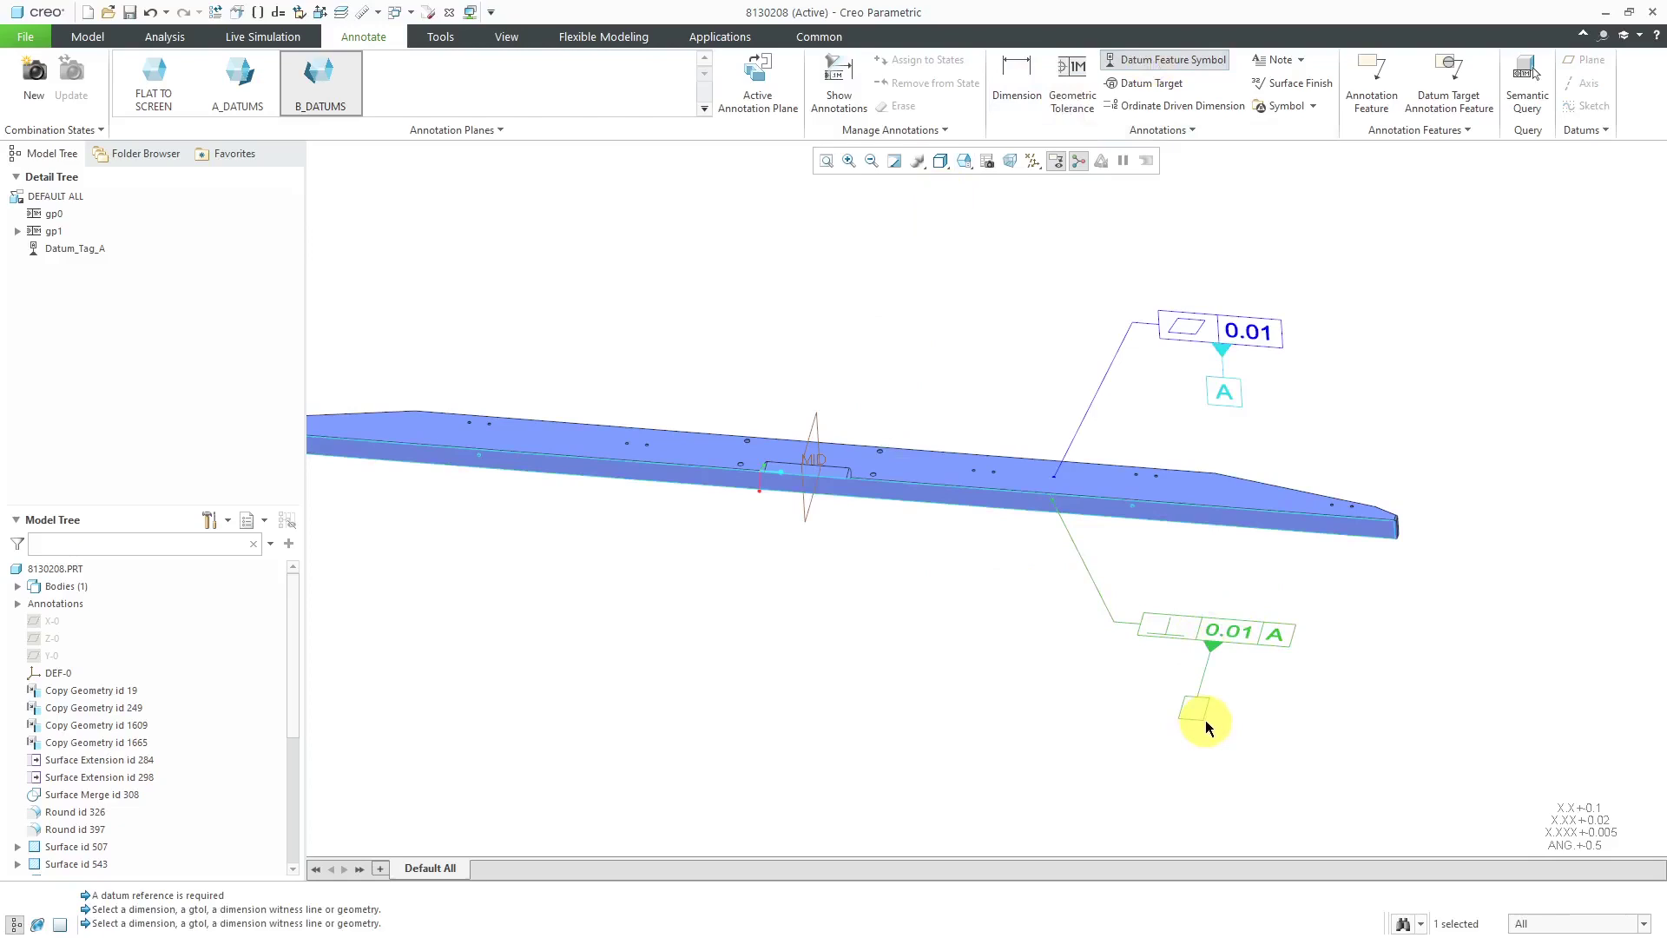
{"action": "left_click", "coordinate": [1206, 721]}
{"action": "middle_click", "coordinate": [1284, 719]}
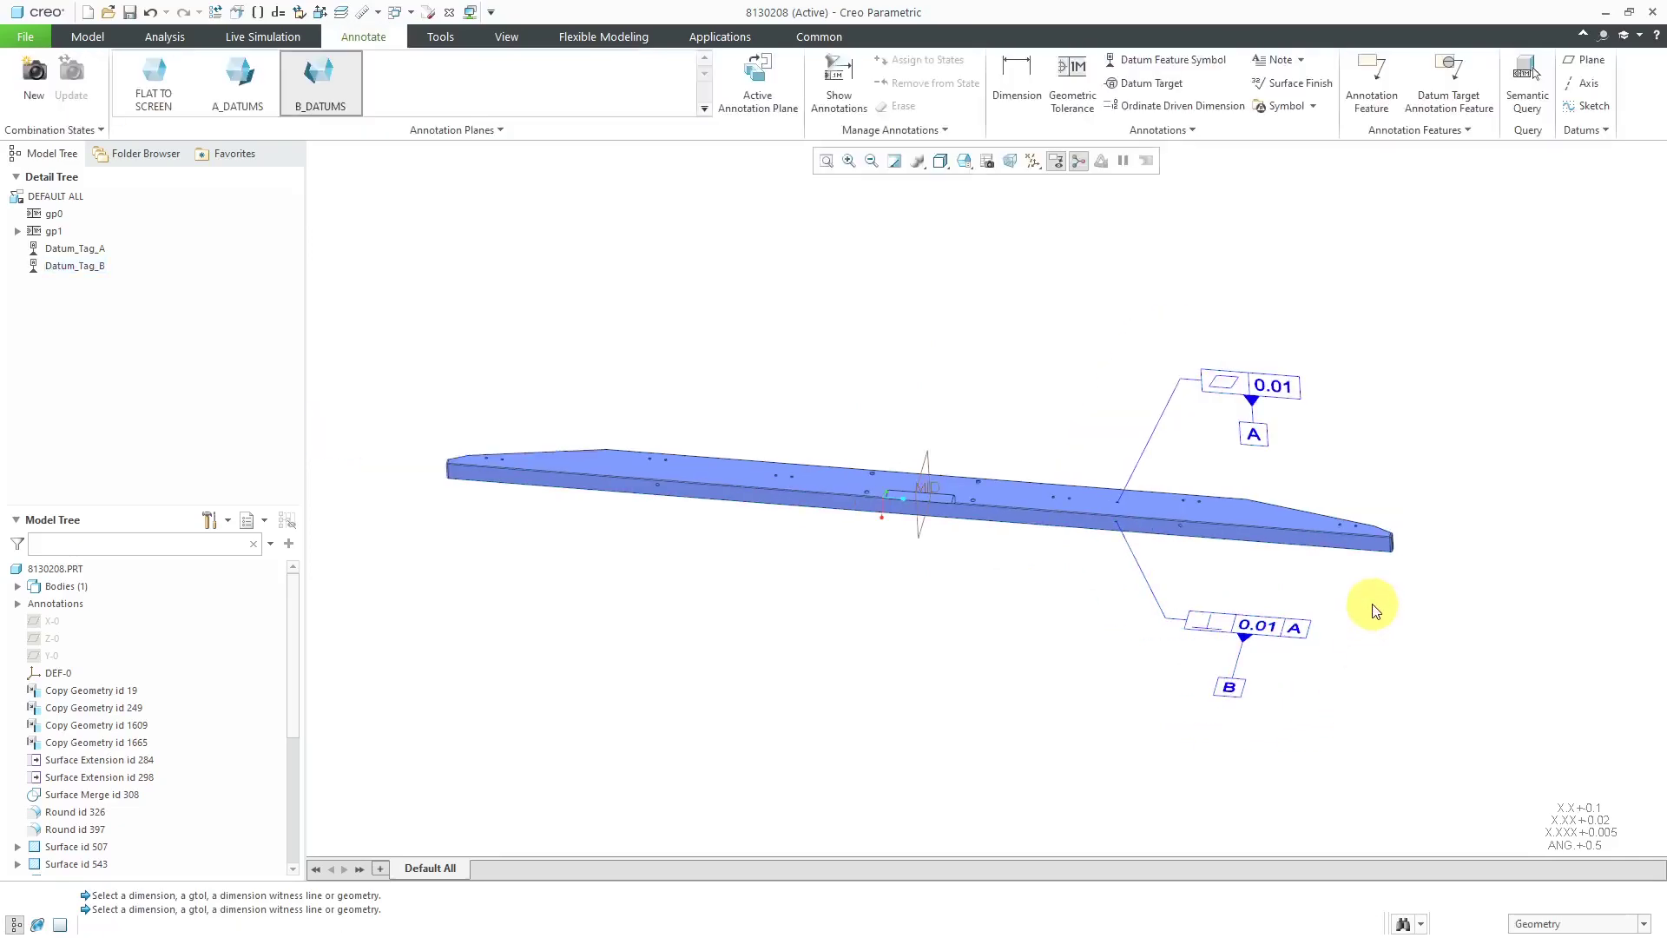
Place a perpendicularity tolerance of 0.01 to datum A beside the bar, attached to the small flat end face.
{"action": "middle_click_drag", "start_coordinate": [1098, 573], "coordinate": [1183, 476]}
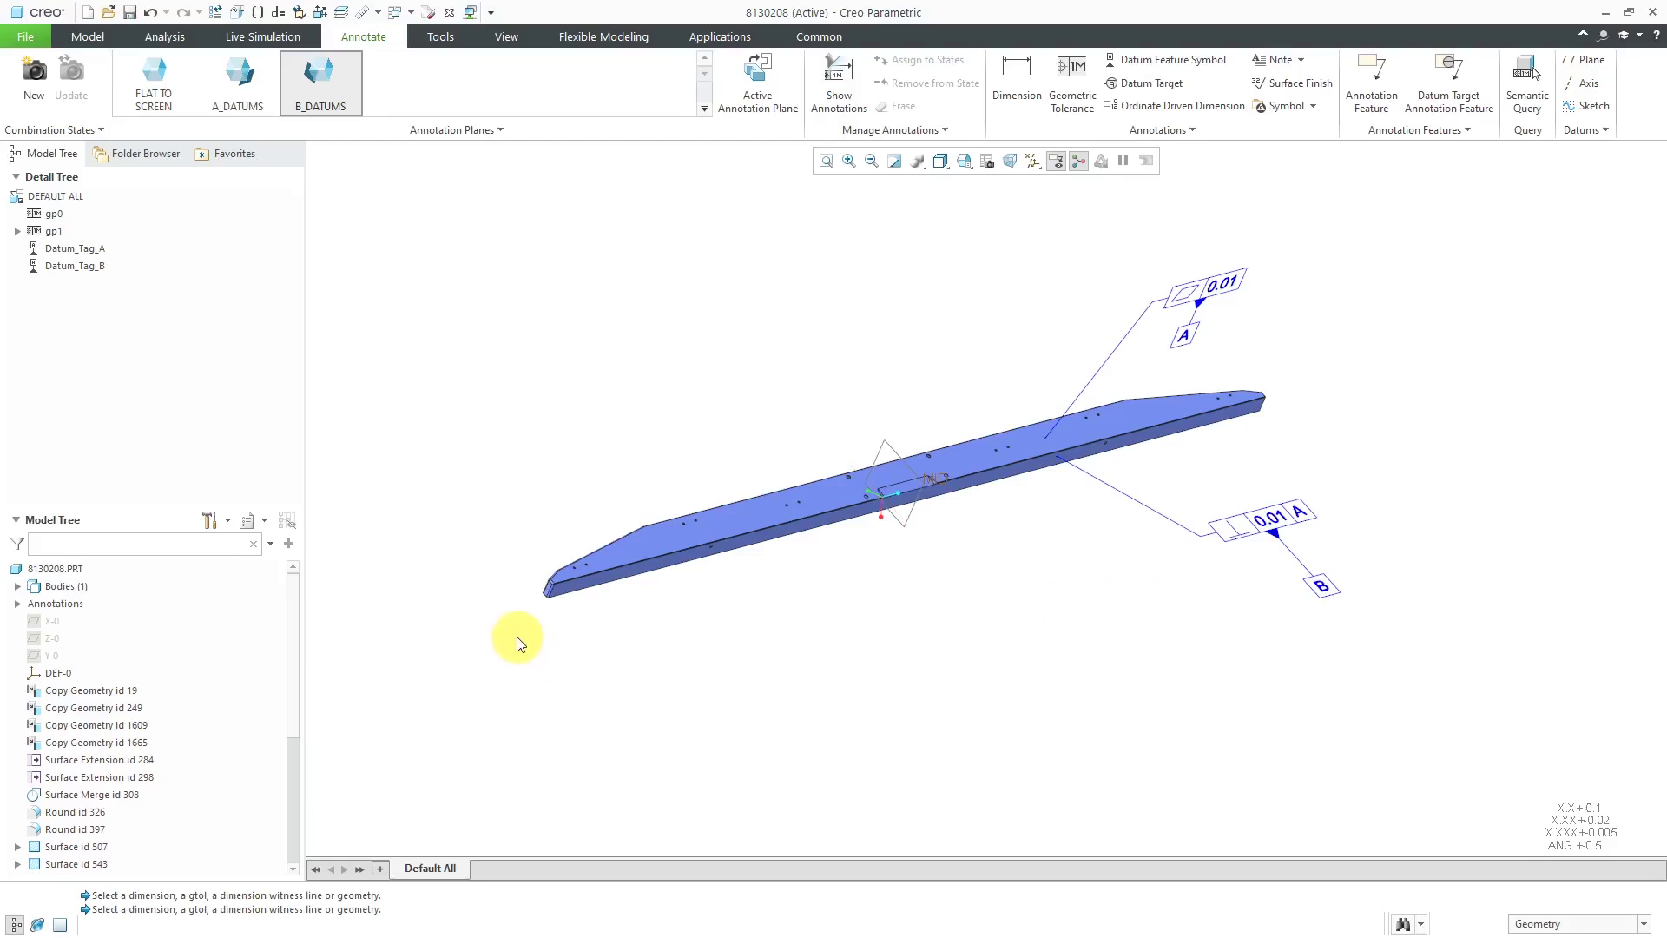
{"action": "scroll", "coordinate": [446, 614], "scroll_direction": "up", "scroll_amount": 5}
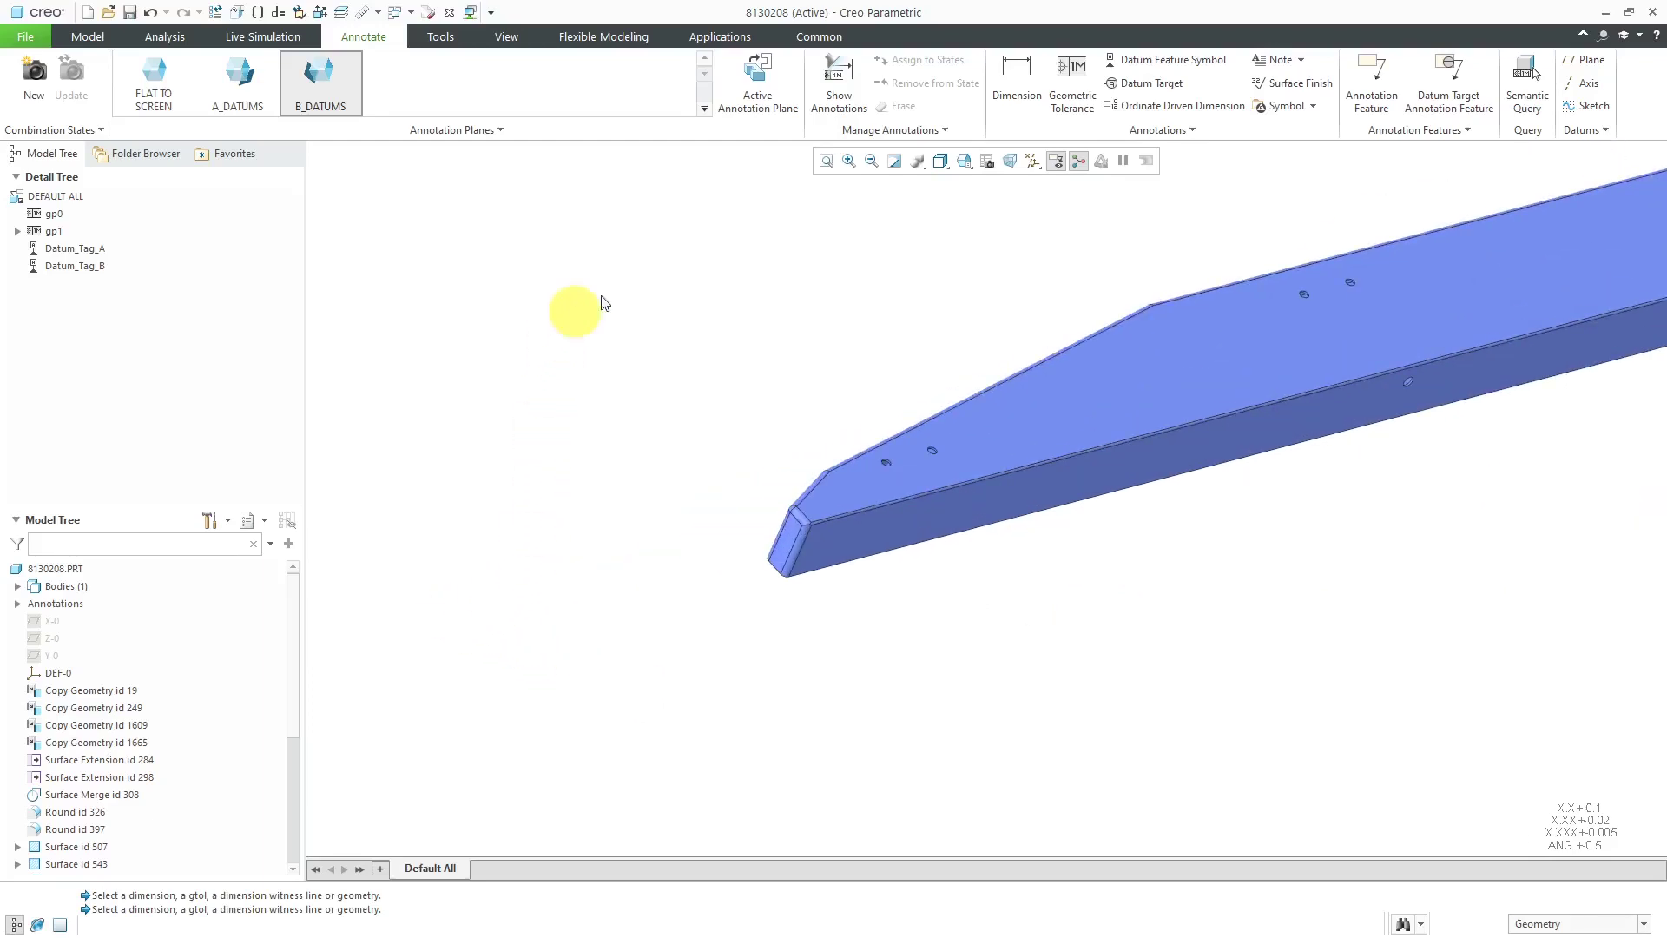
{"action": "left_click", "coordinate": [1068, 97]}
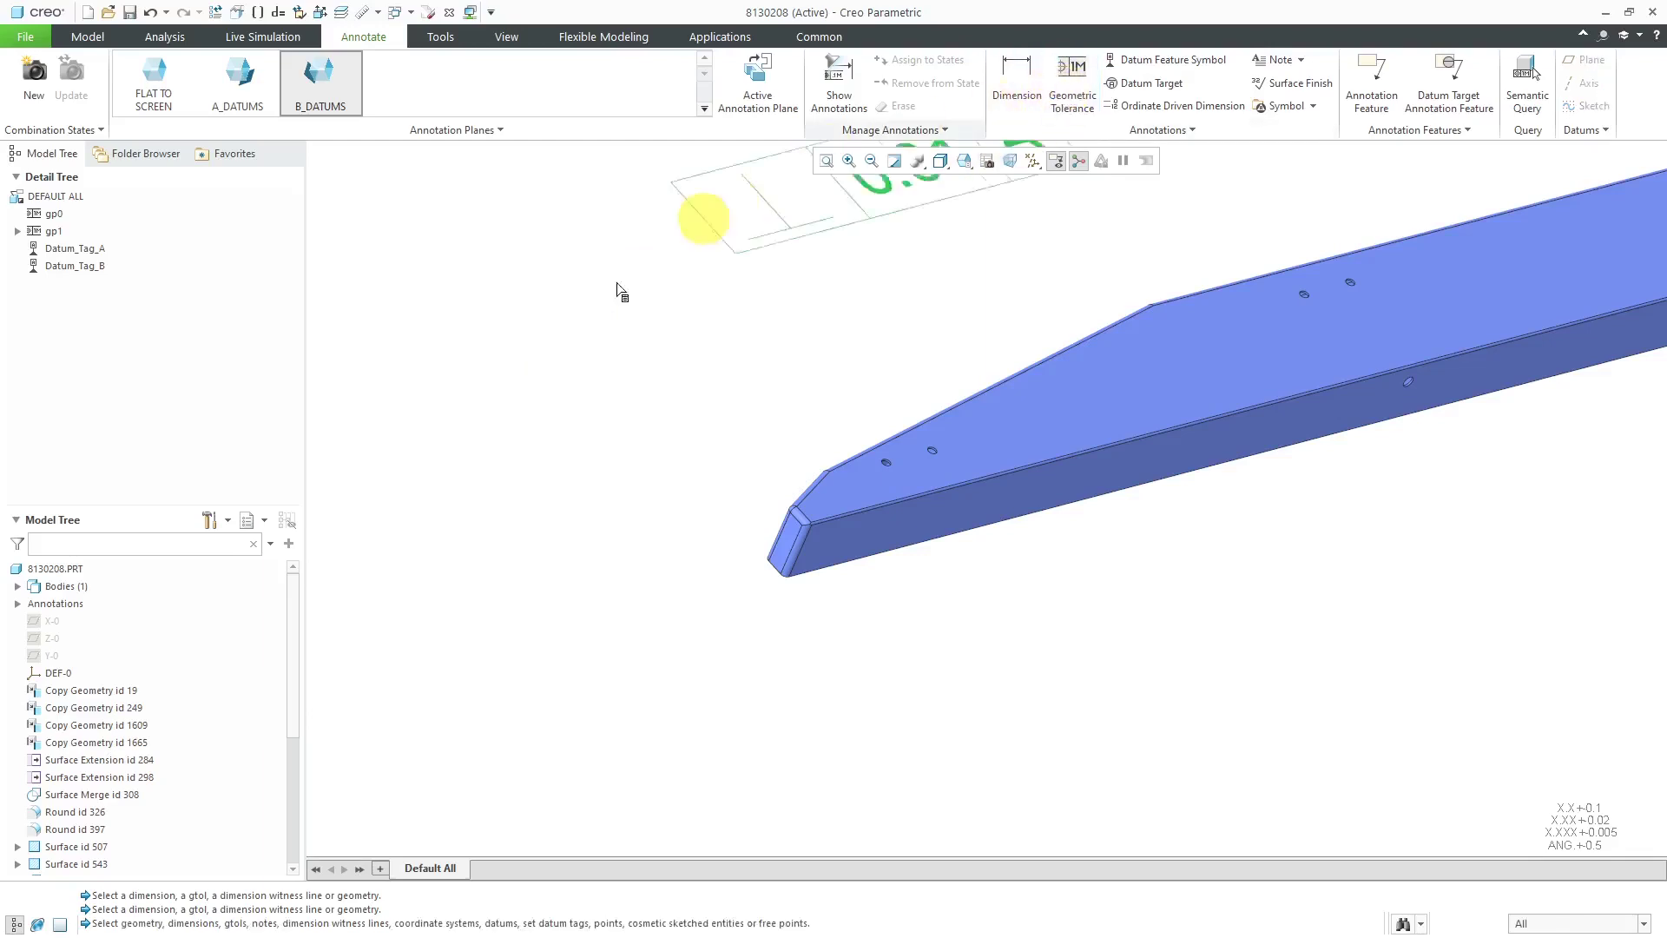
{"action": "middle_click", "coordinate": [707, 544]}
{"action": "scroll", "coordinate": [730, 552], "scroll_direction": "up", "scroll_amount": 2}
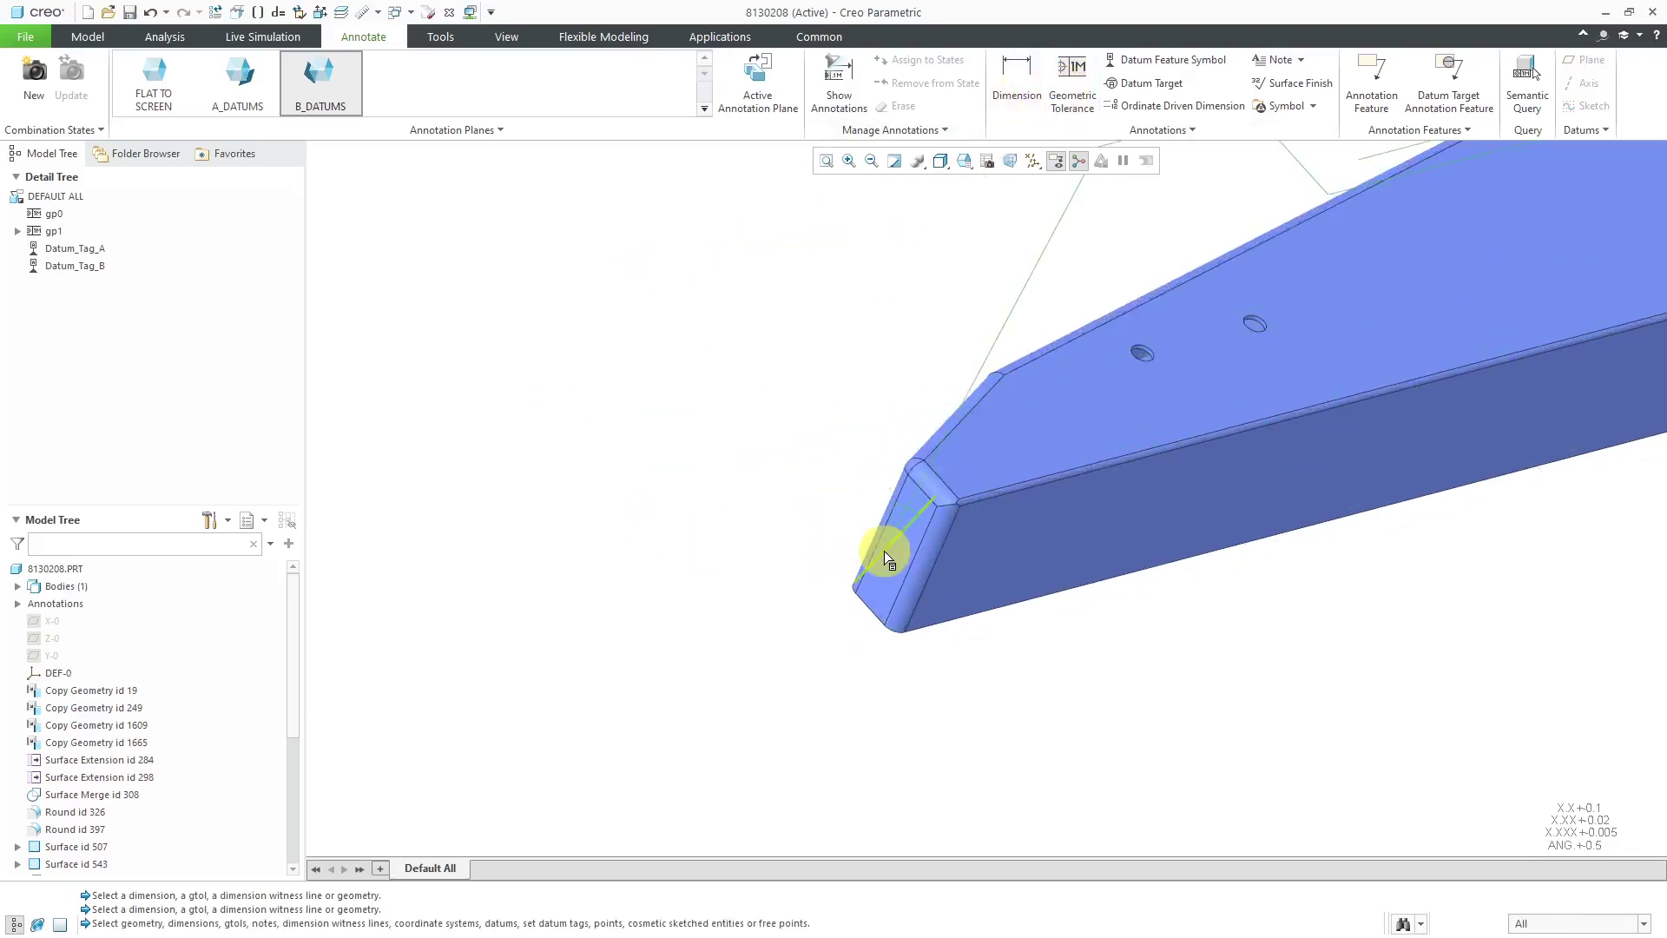
{"action": "scroll", "coordinate": [898, 535], "scroll_direction": "up", "scroll_amount": 2}
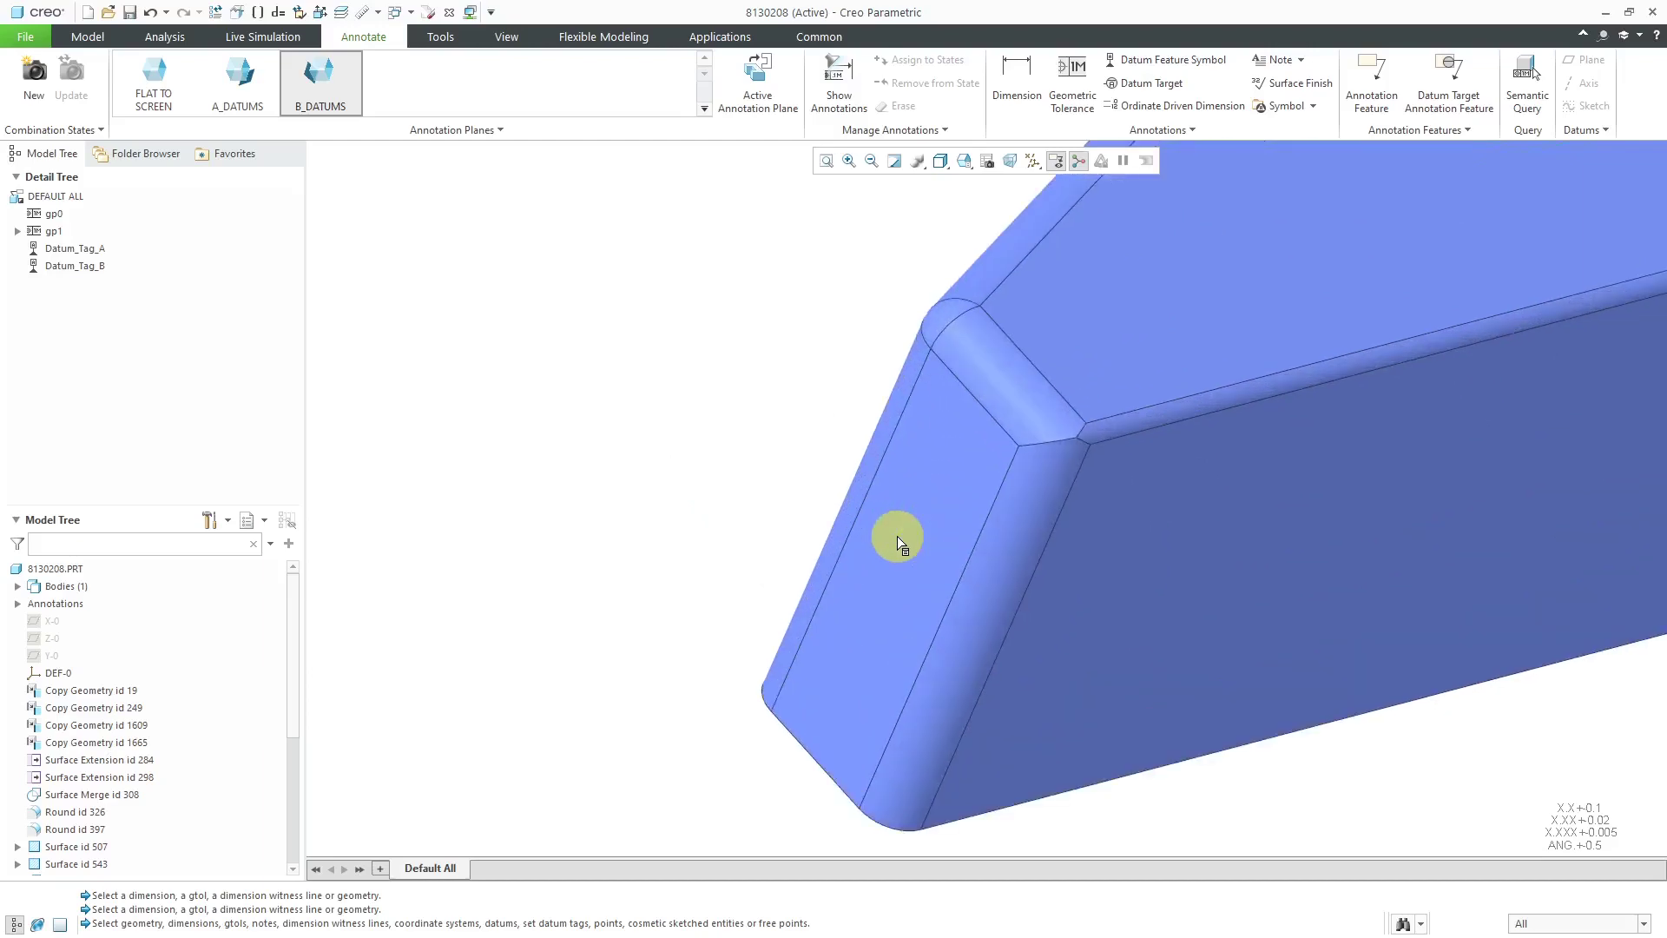
{"action": "left_click", "coordinate": [900, 599]}
{"action": "scroll", "coordinate": [910, 597], "scroll_direction": "down", "scroll_amount": 5}
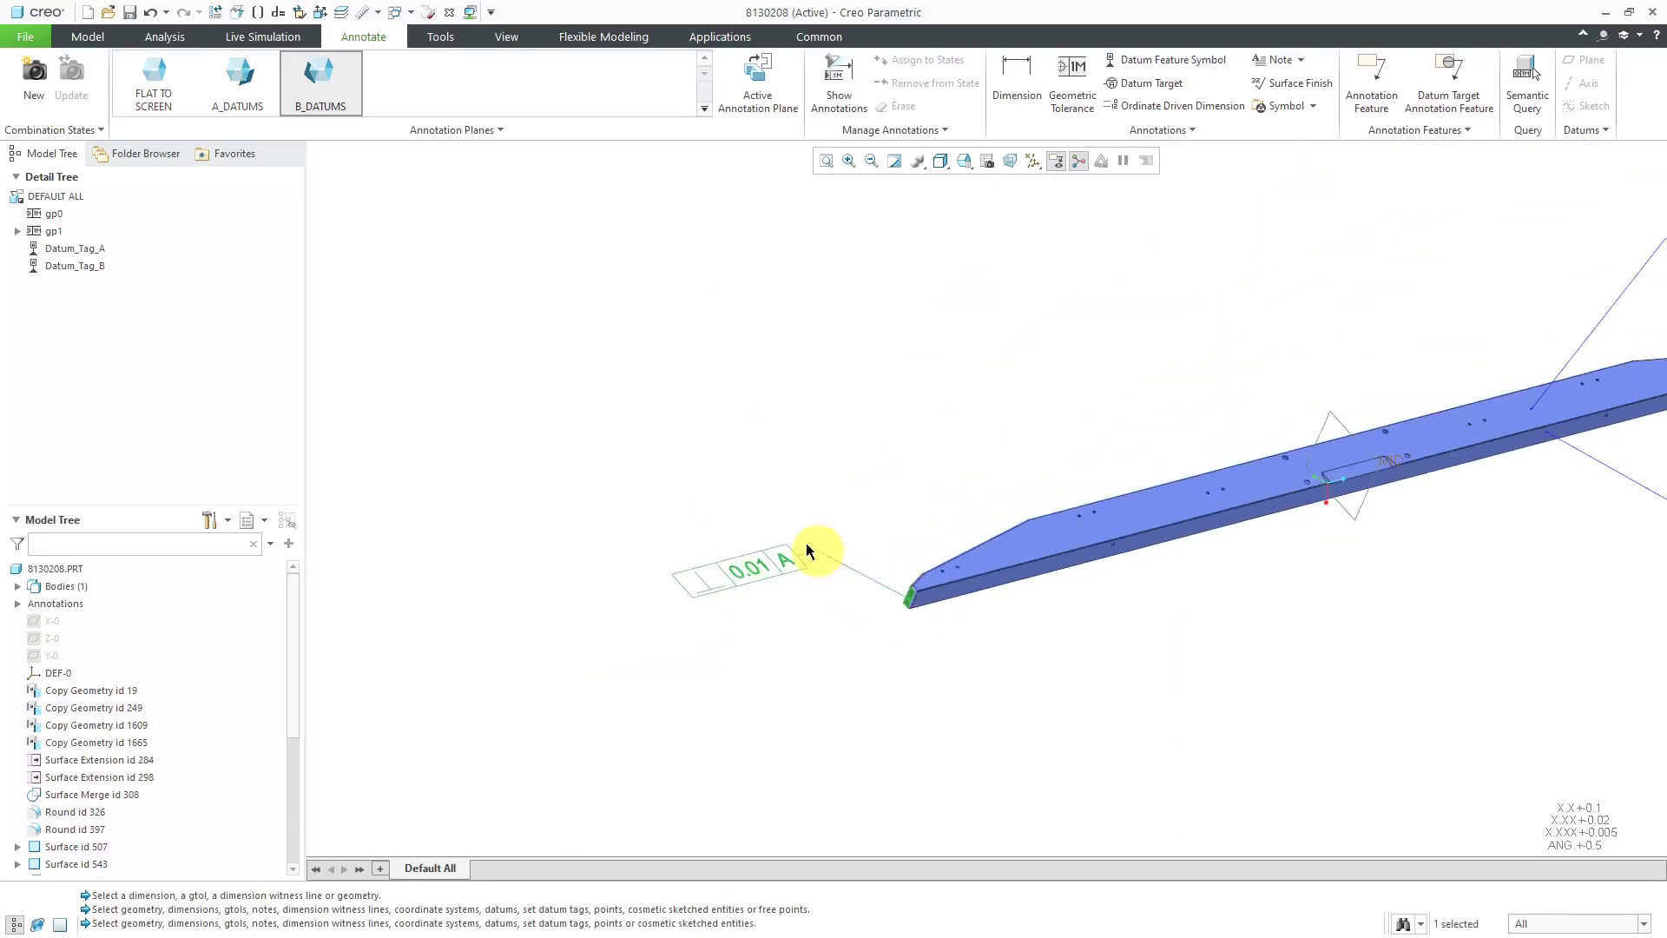
{"action": "middle_click", "coordinate": [699, 473]}
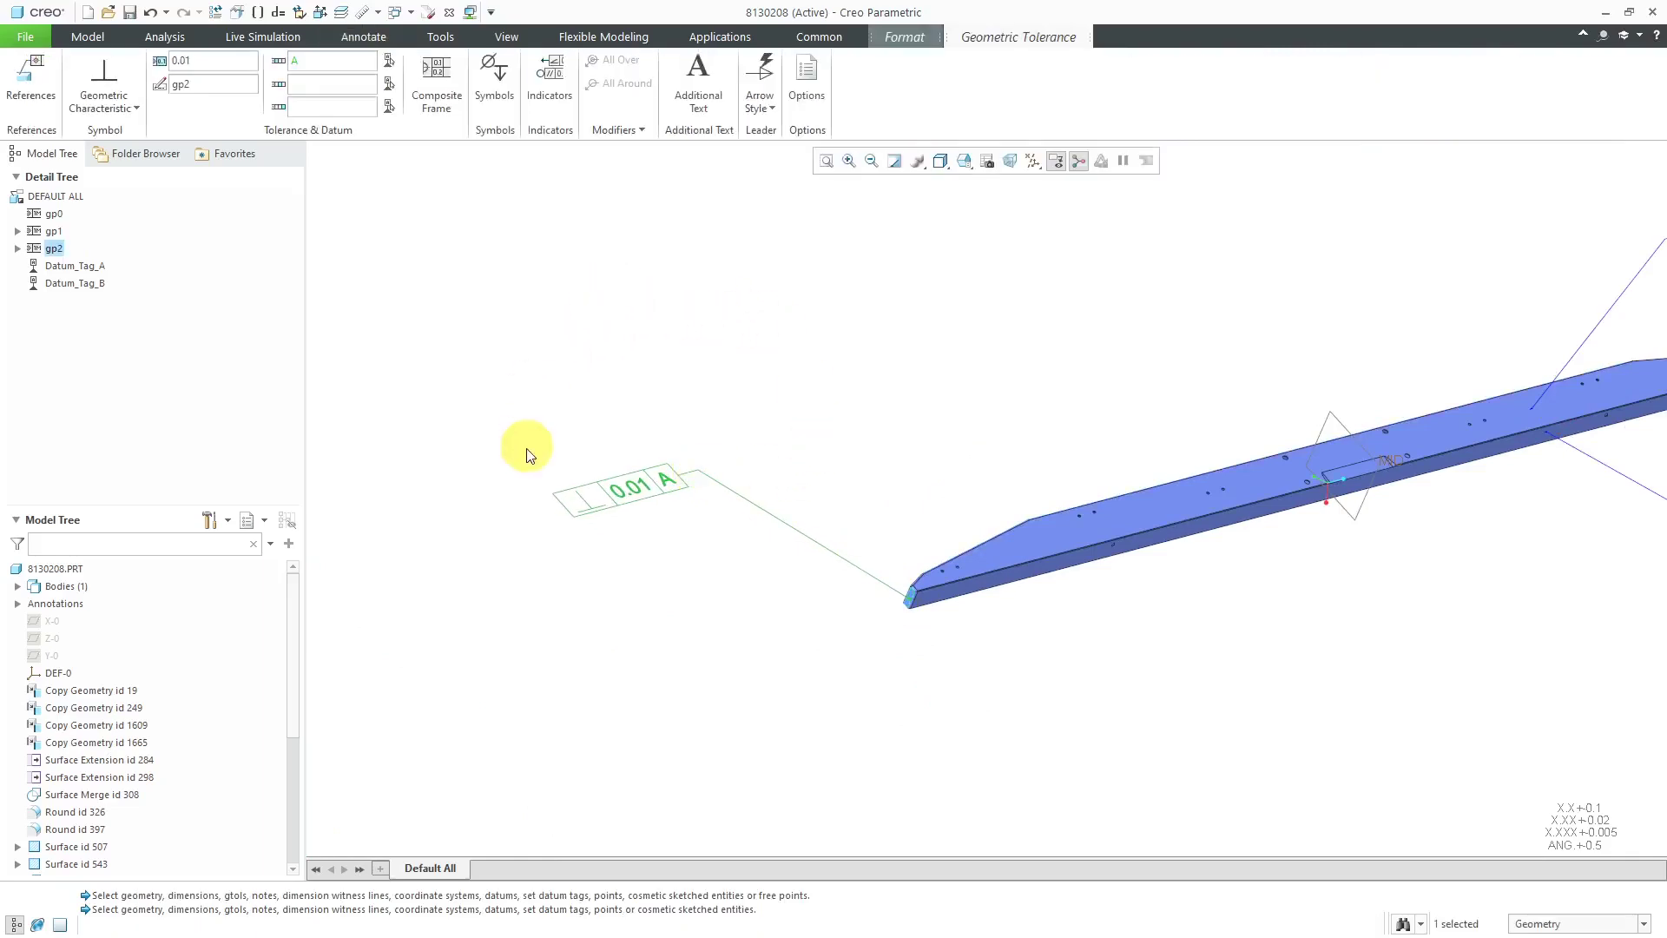
Add datum B as the secondary reference of the end face's perpendicularity tolerance.
{"action": "scroll", "coordinate": [525, 451], "scroll_direction": "down", "scroll_amount": 2}
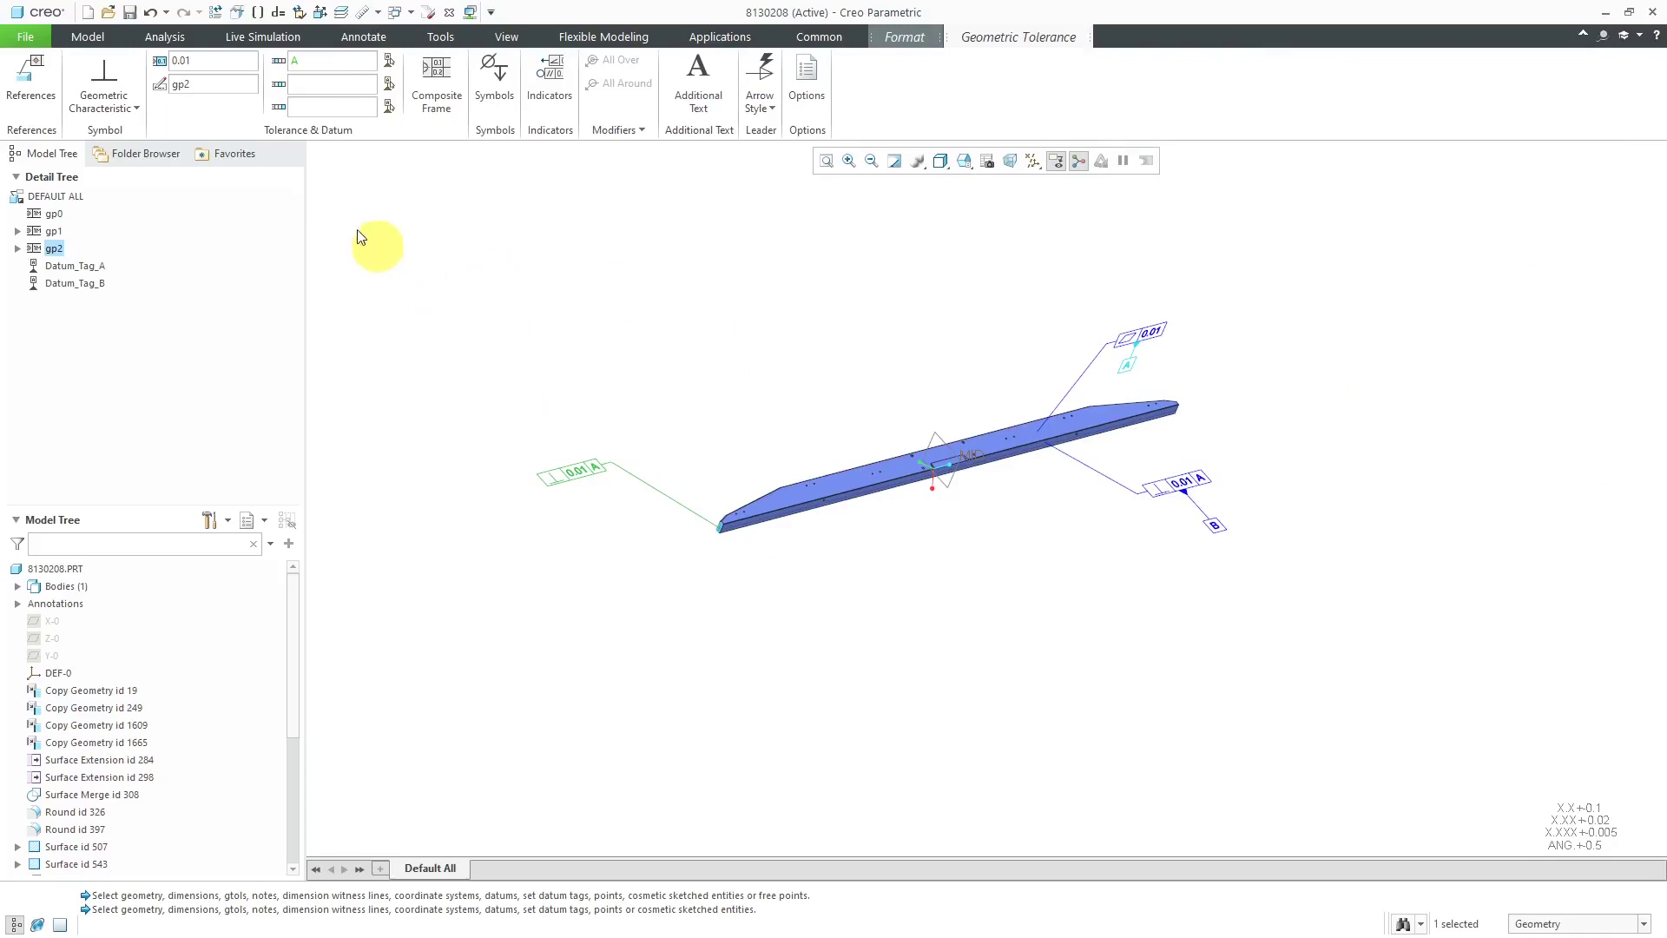
{"action": "left_click", "coordinate": [388, 84]}
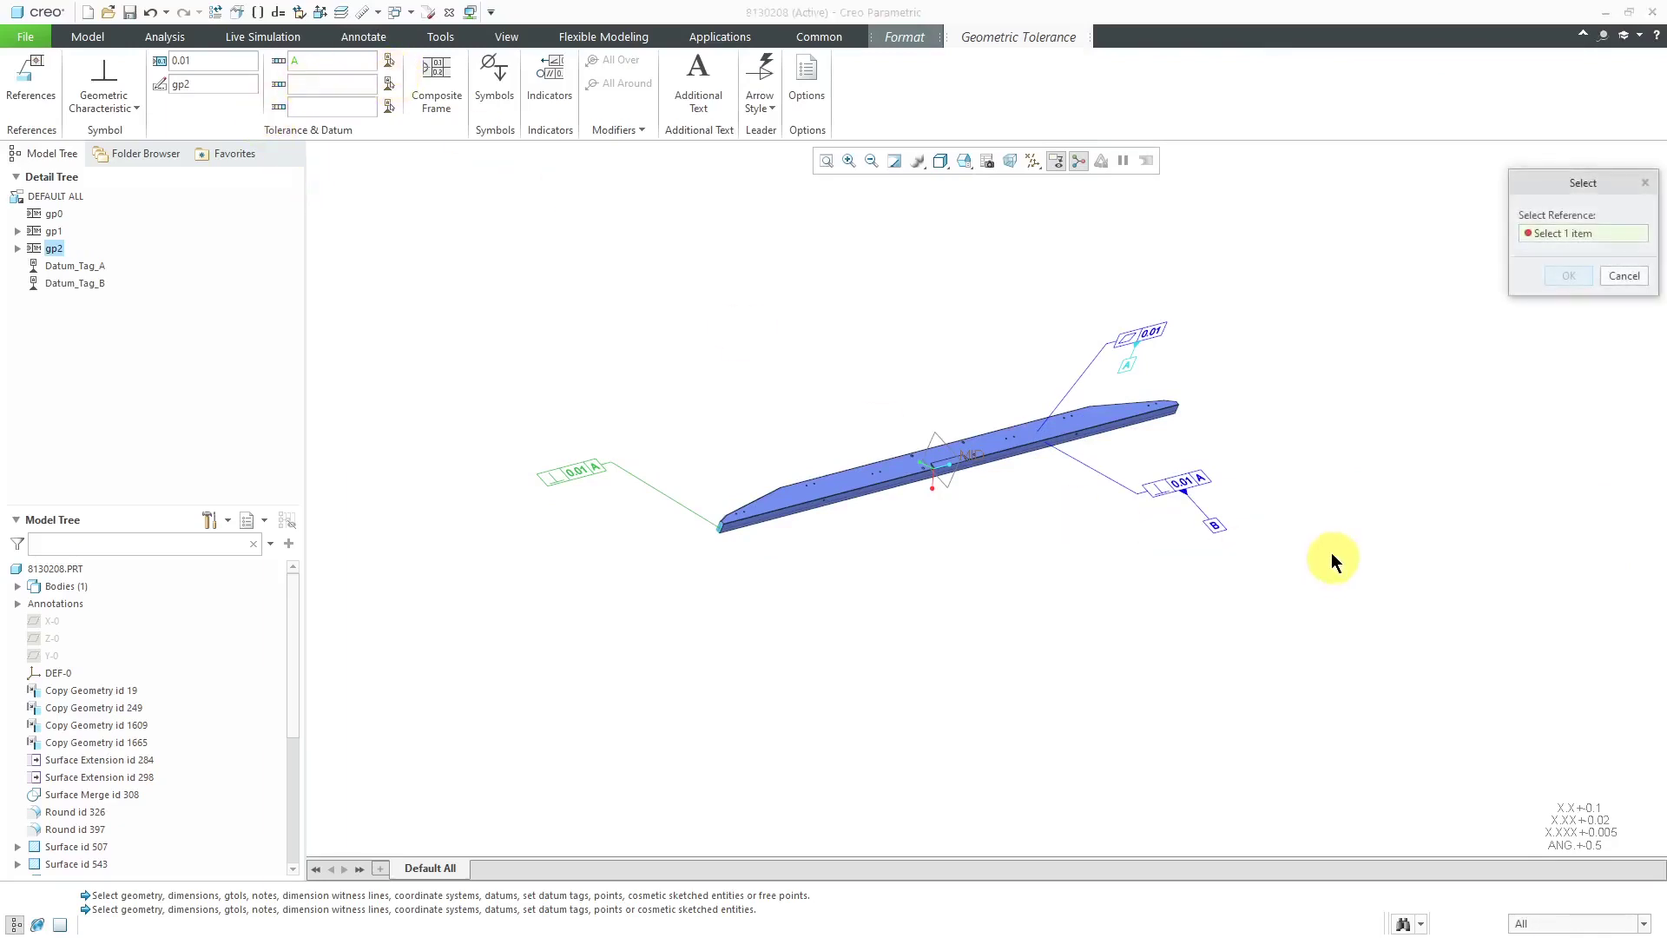
{"action": "left_click", "coordinate": [1221, 524]}
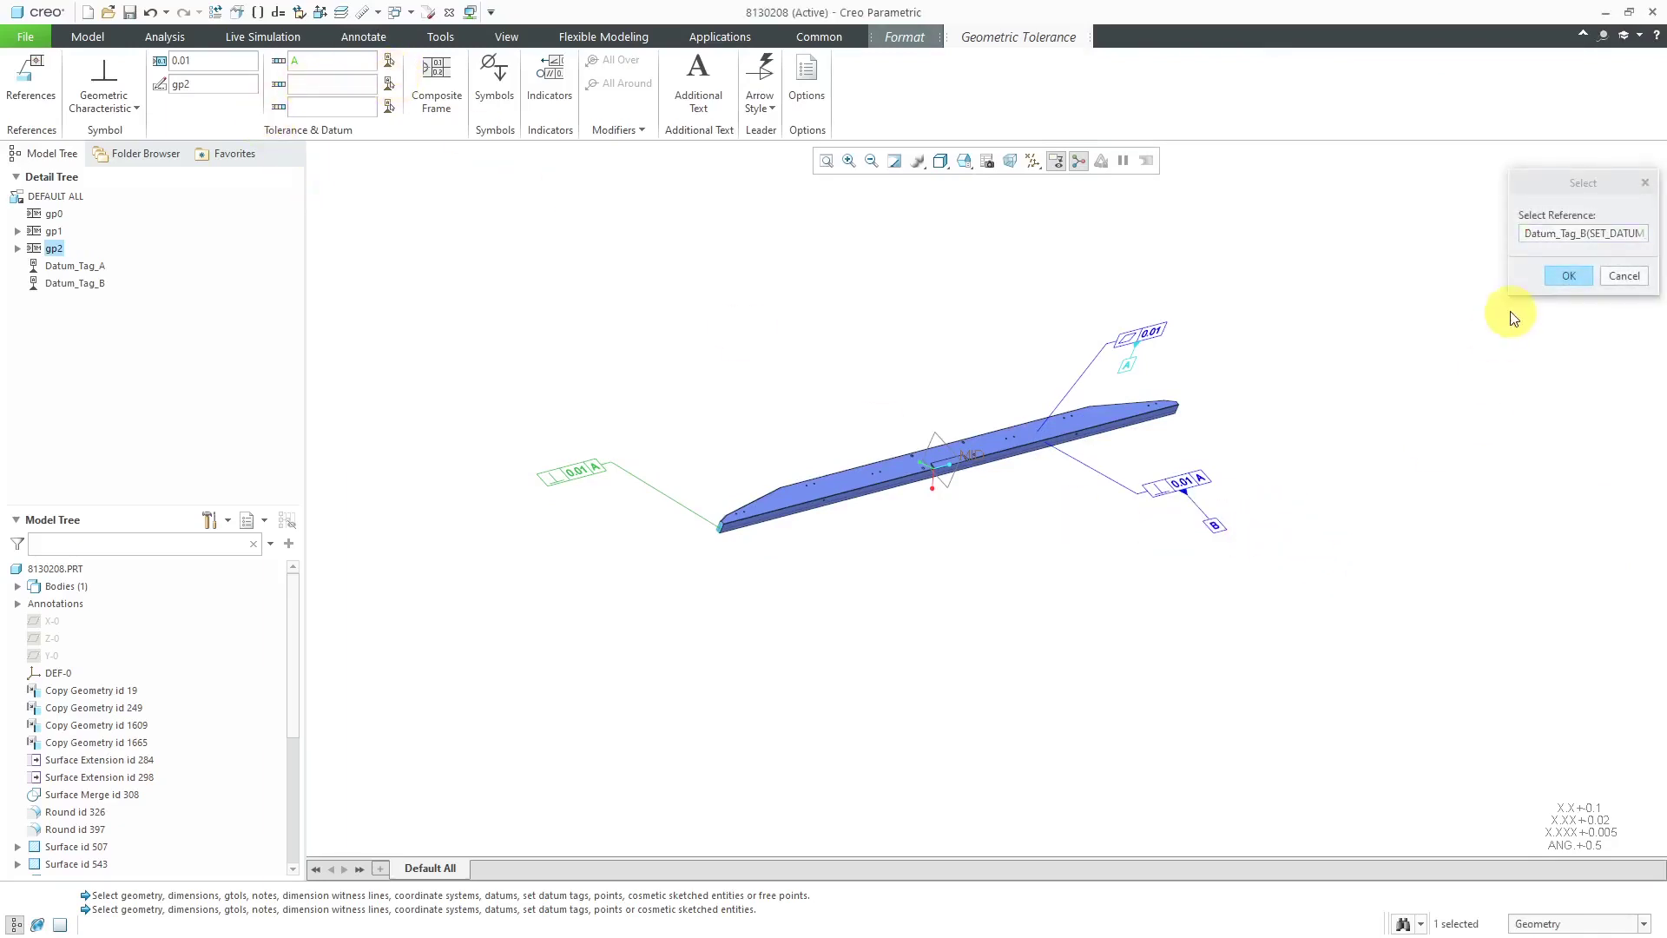
{"action": "left_click", "coordinate": [1569, 276]}
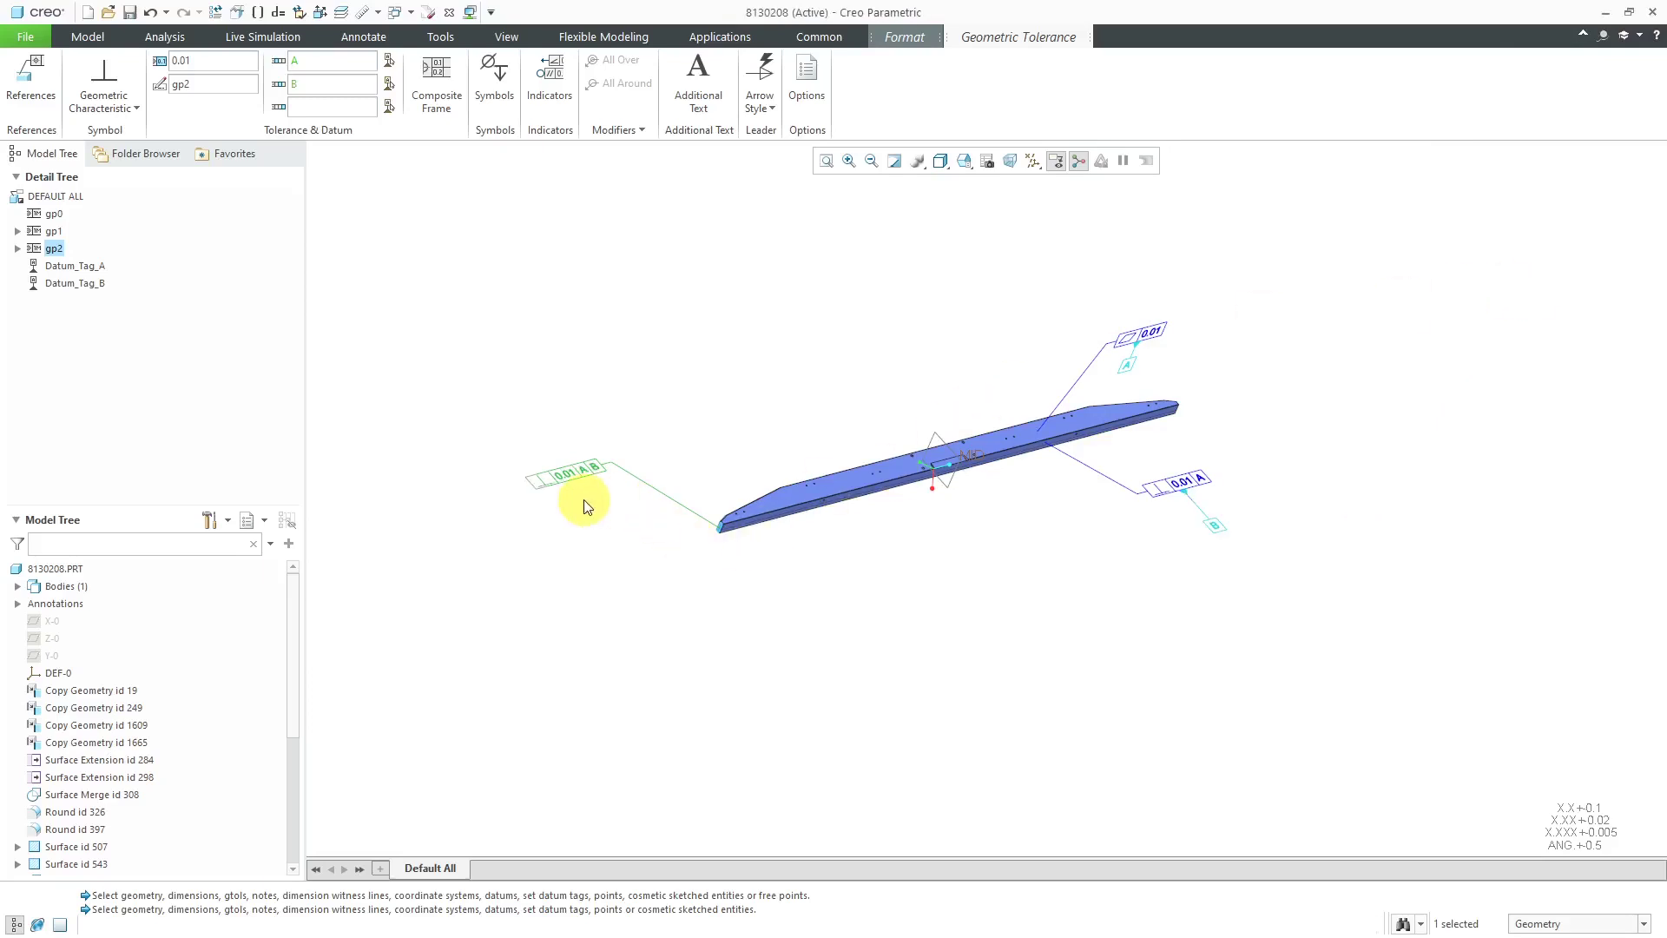
{"action": "left_click", "coordinate": [511, 314]}
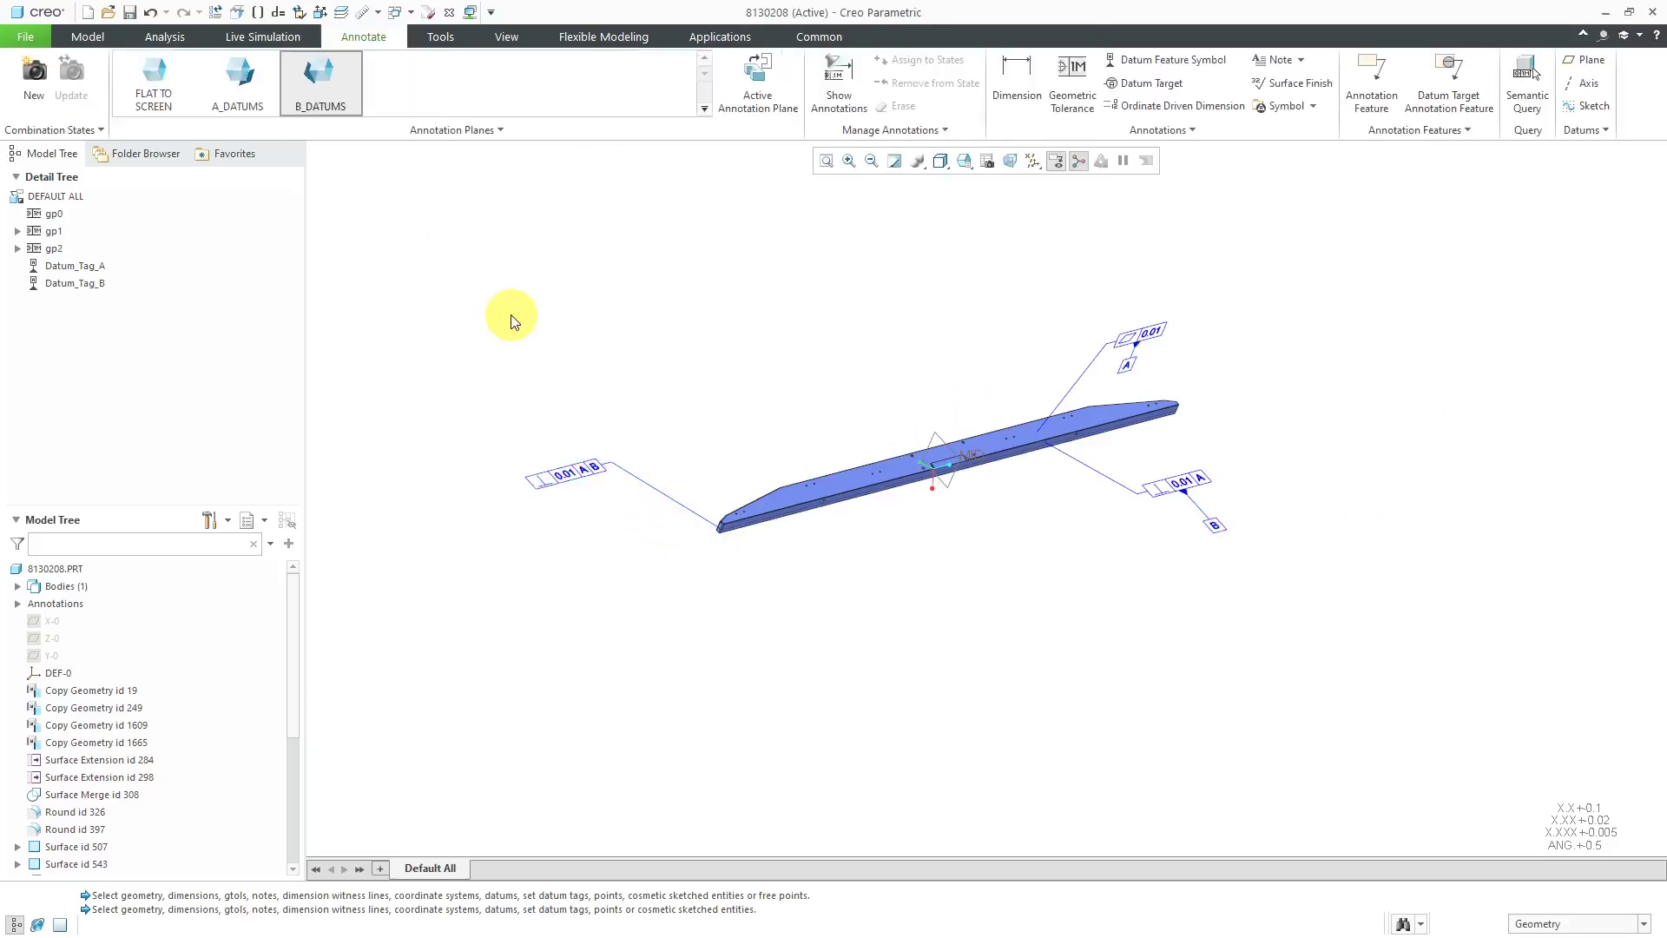
Attach a datum feature symbol beneath the end face's perpendicularity tolerance frame.
{"action": "left_click", "coordinate": [1156, 68]}
{"action": "left_click", "coordinate": [570, 483]}
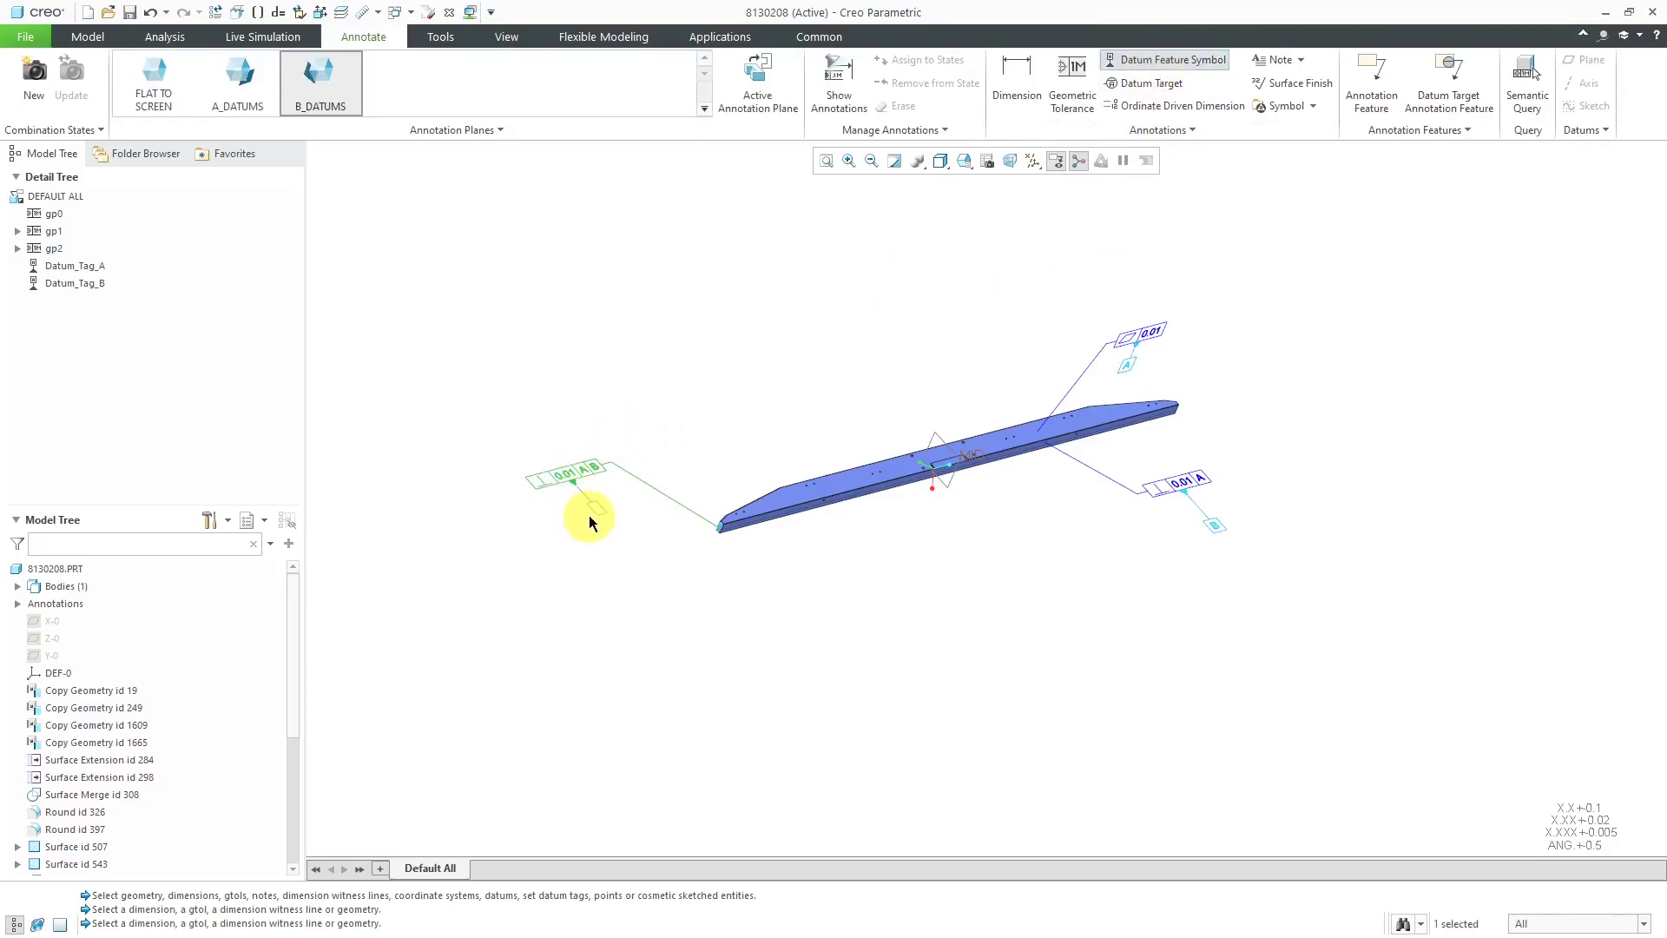
{"action": "middle_click", "coordinate": [659, 540]}
{"action": "middle_click", "coordinate": [659, 540]}
{"action": "mouse_move", "coordinate": [719, 466]}
{"action": "middle_mouse_down"}
{"action": "mouse_move", "coordinate": [748, 421]}
{"action": "mouse_move", "coordinate": [680, 443]}
{"action": "mouse_move", "coordinate": [695, 484]}
{"action": "mouse_move", "coordinate": [733, 450]}
{"action": "mouse_move", "coordinate": [706, 391]}
{"action": "mouse_move", "coordinate": [711, 436]}
{"action": "middle_mouse_up"}
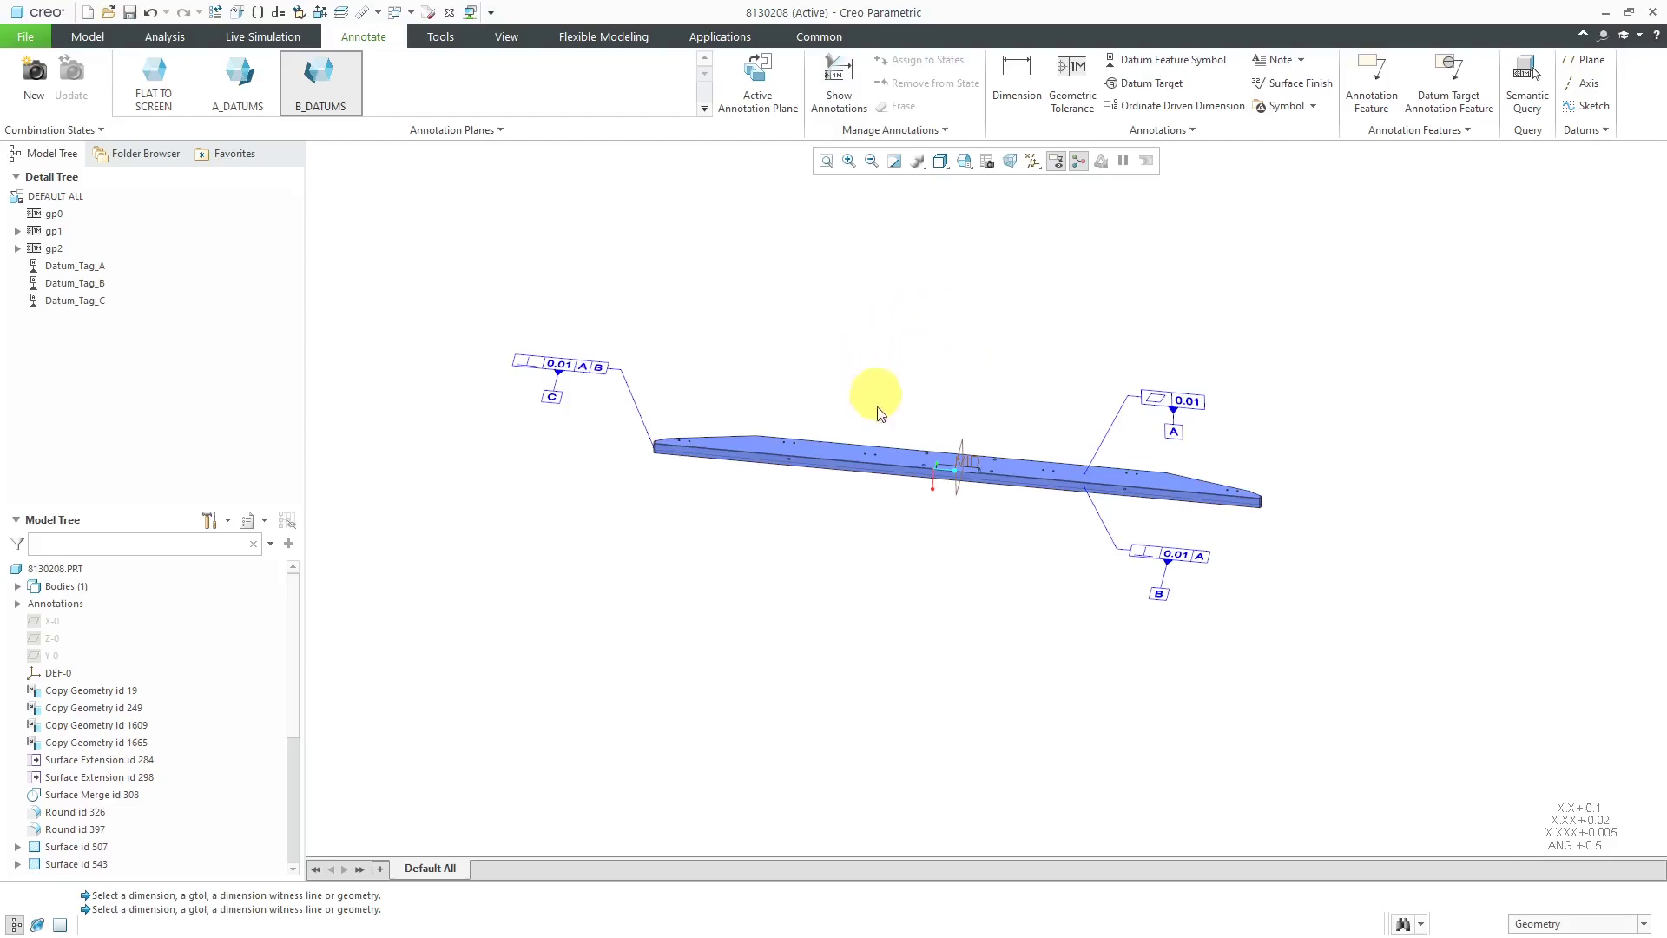
Start a sketch on the bar's broad notched face, using the MID datum plane as the Right orientation reference.
{"action": "mouse_move", "coordinate": [960, 430]}
{"action": "middle_mouse_down"}
{"action": "mouse_move", "coordinate": [1024, 428]}
{"action": "mouse_move", "coordinate": [1009, 469]}
{"action": "mouse_move", "coordinate": [927, 495]}
{"action": "middle_mouse_up"}
{"action": "scroll", "coordinate": [923, 489], "scroll_direction": "up", "scroll_amount": 3}
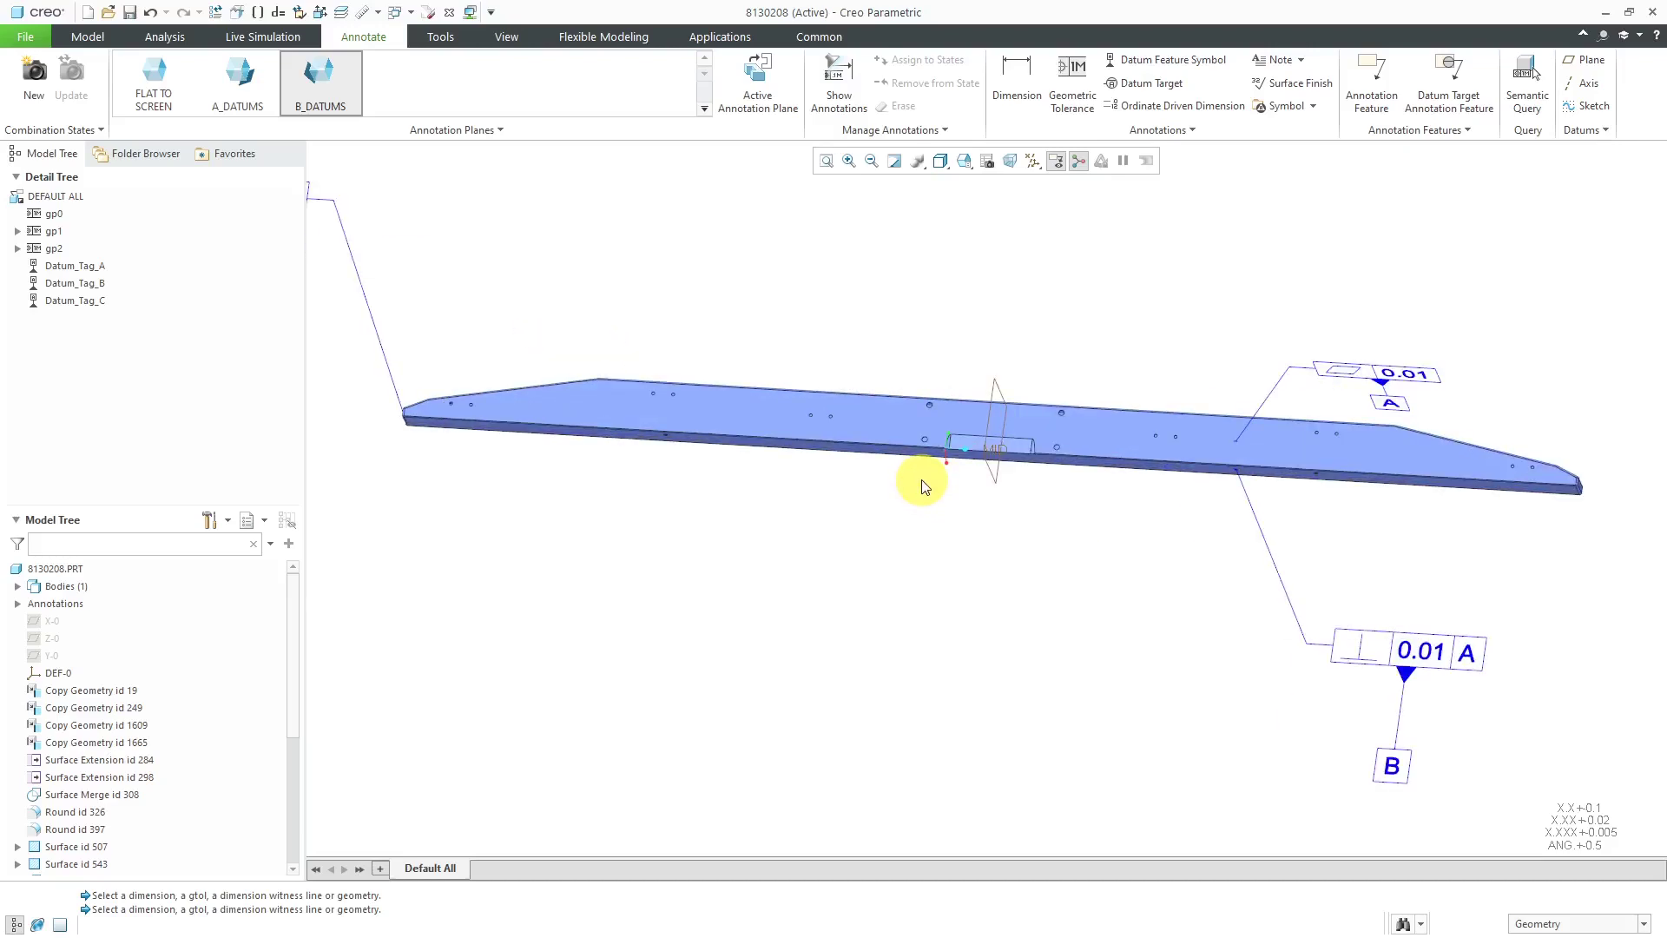
{"action": "left_click", "coordinate": [86, 40]}
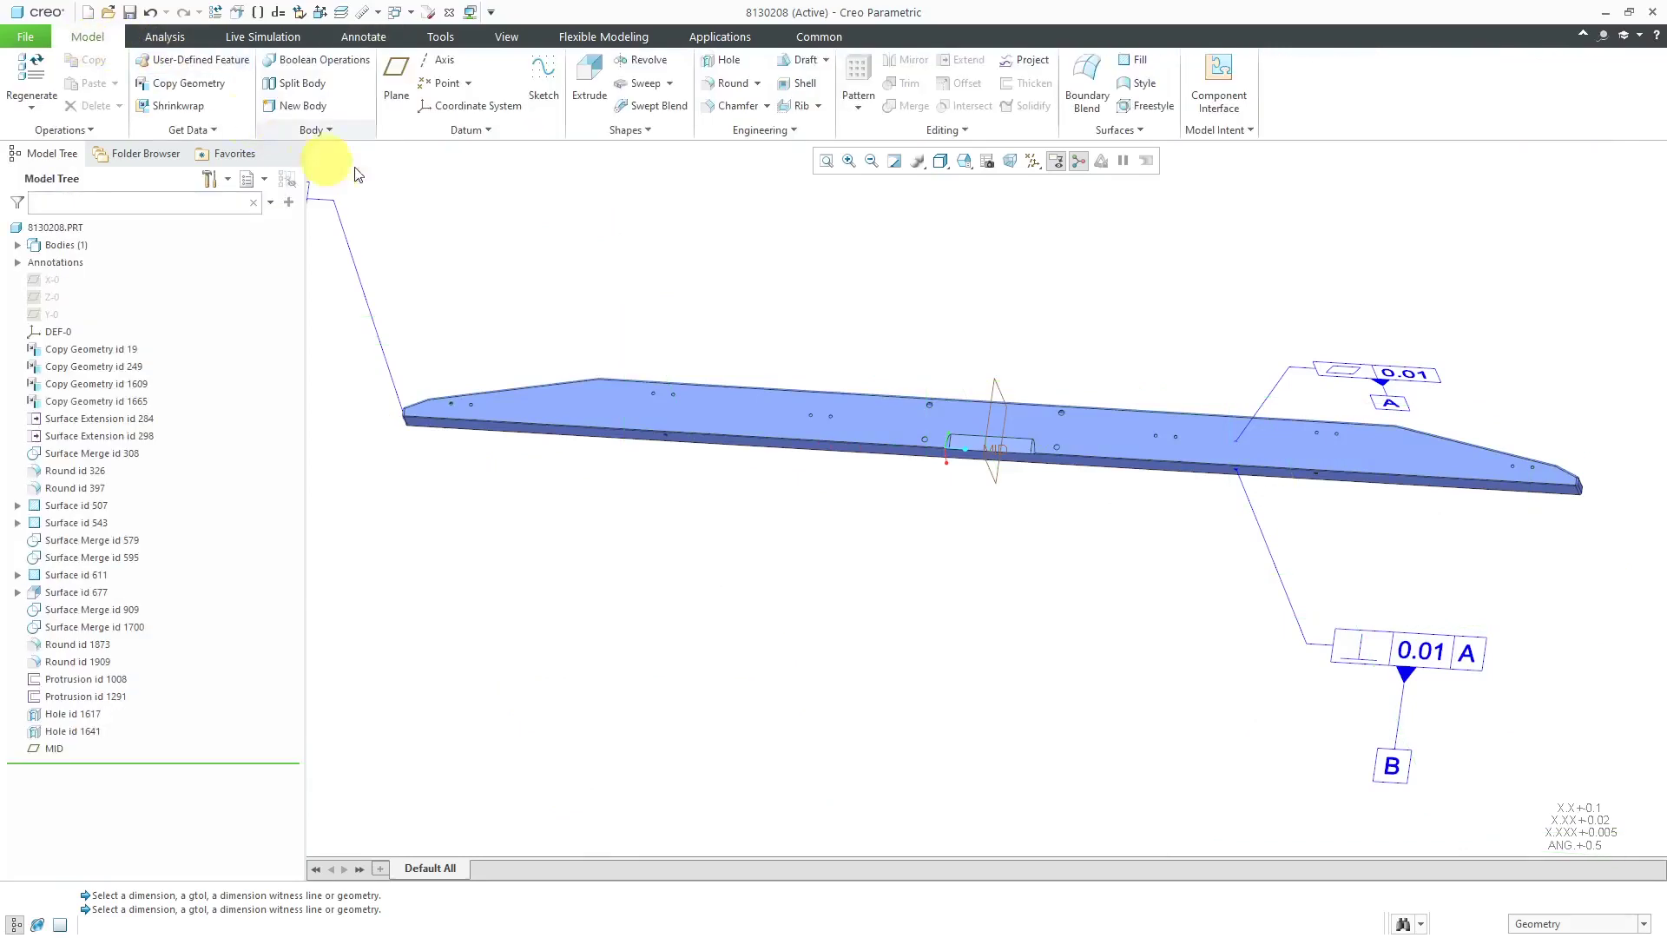
{"action": "left_click", "coordinate": [543, 87]}
{"action": "left_click", "coordinate": [782, 423]}
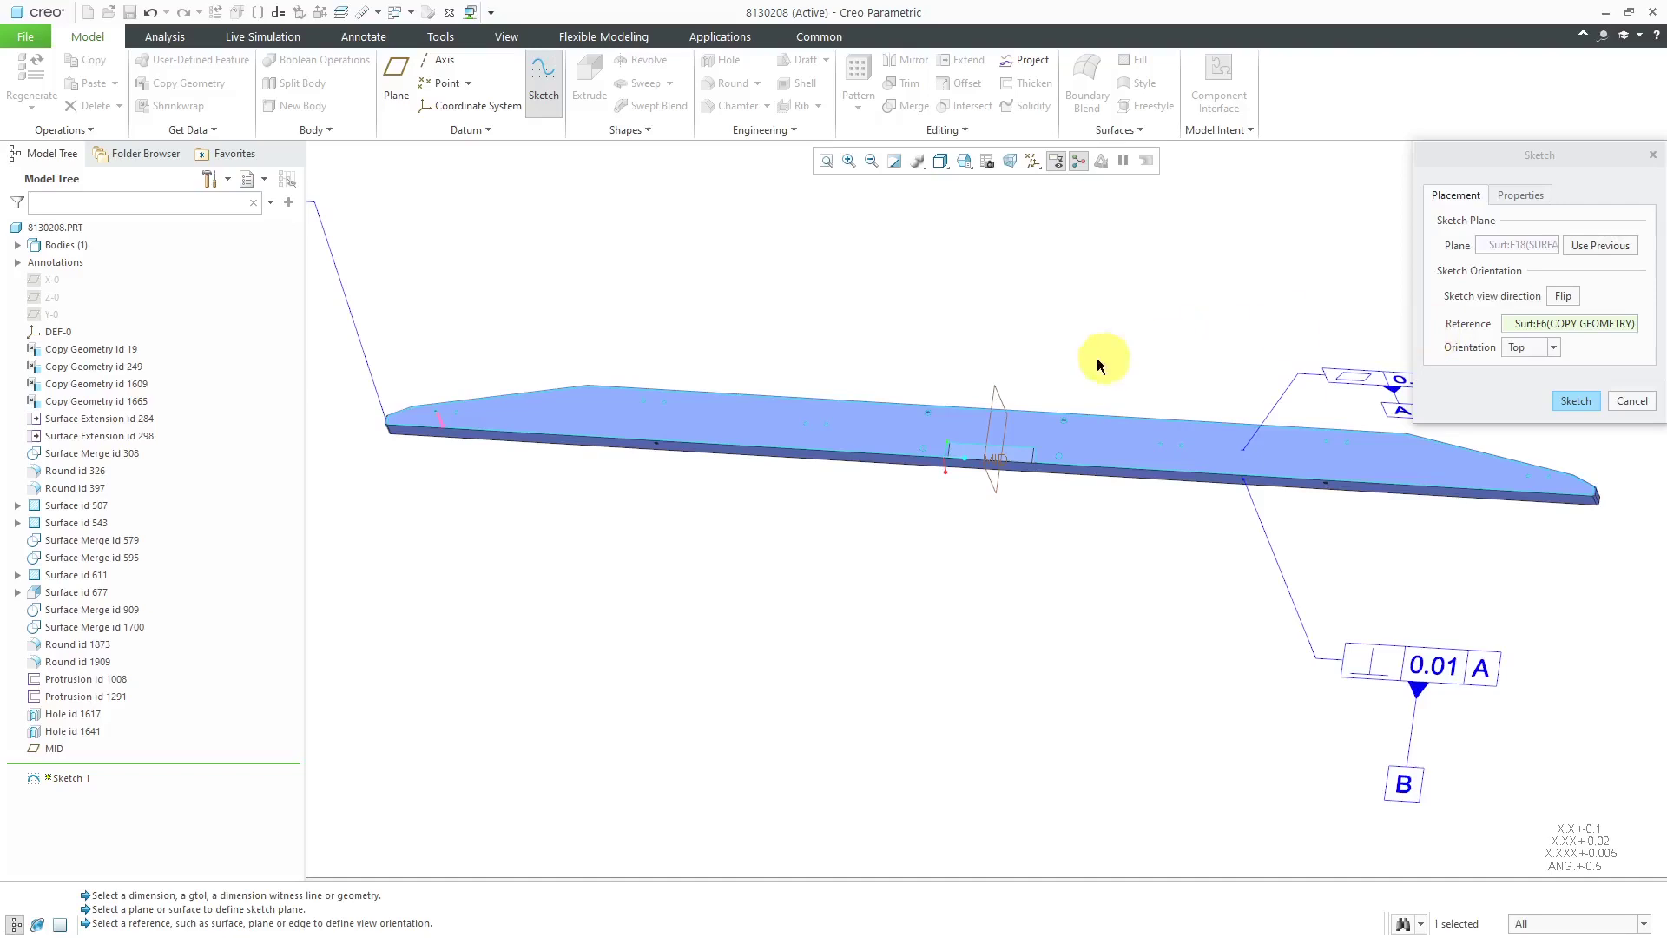
{"action": "left_click", "coordinate": [995, 393]}
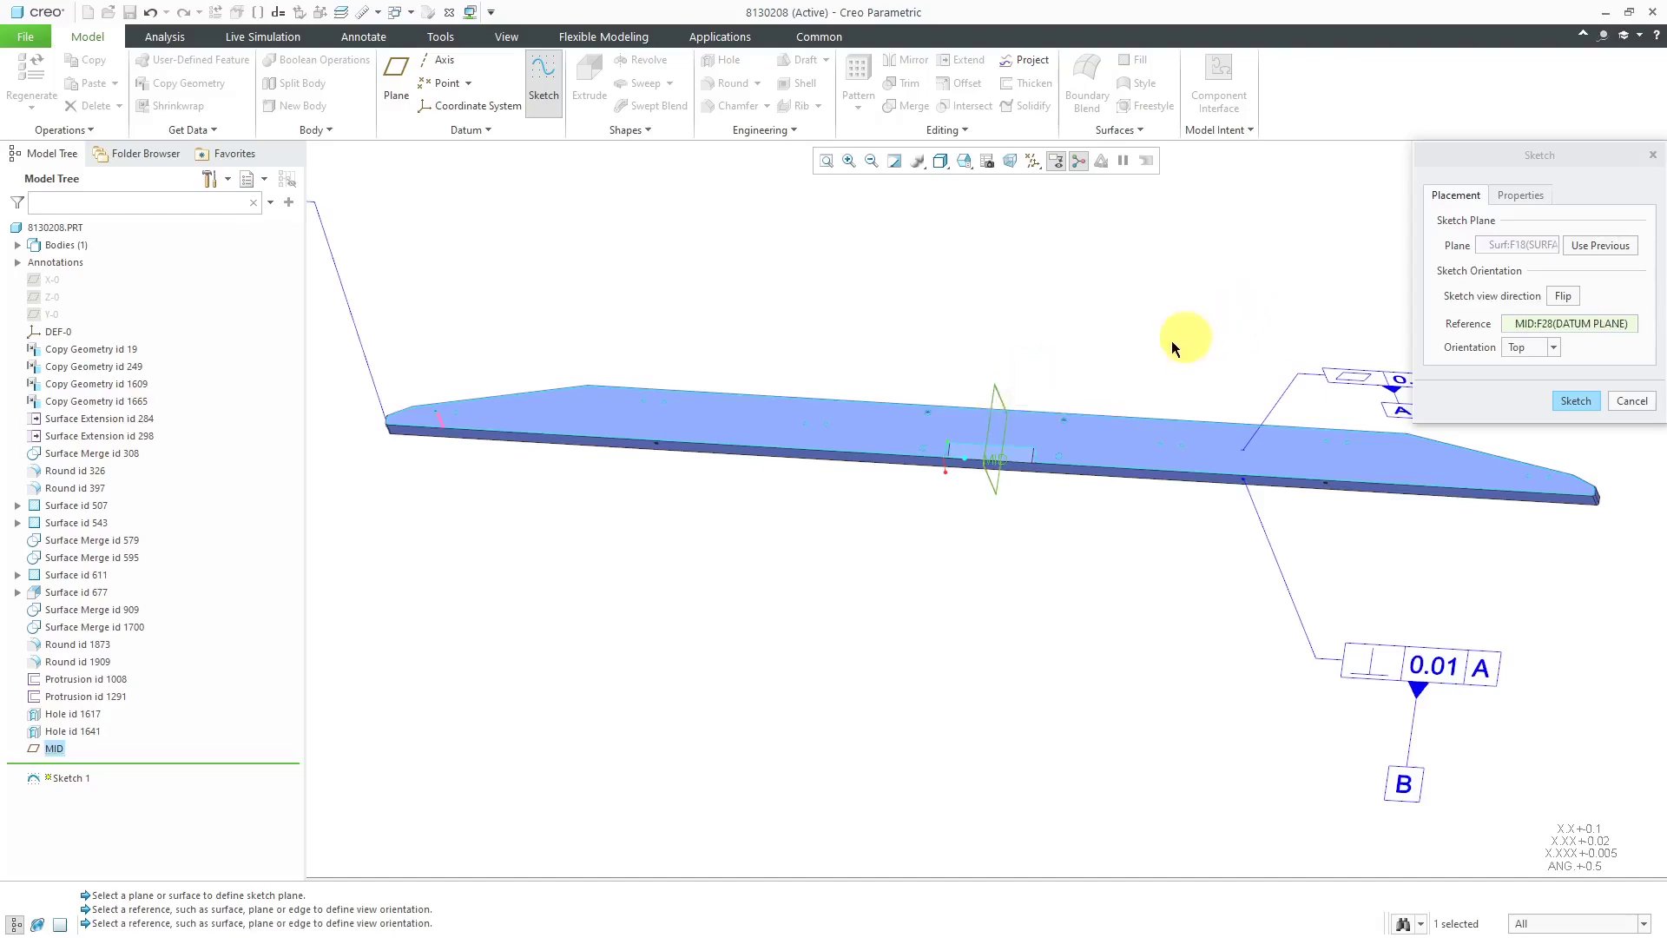
{"action": "left_click", "coordinate": [1555, 349]}
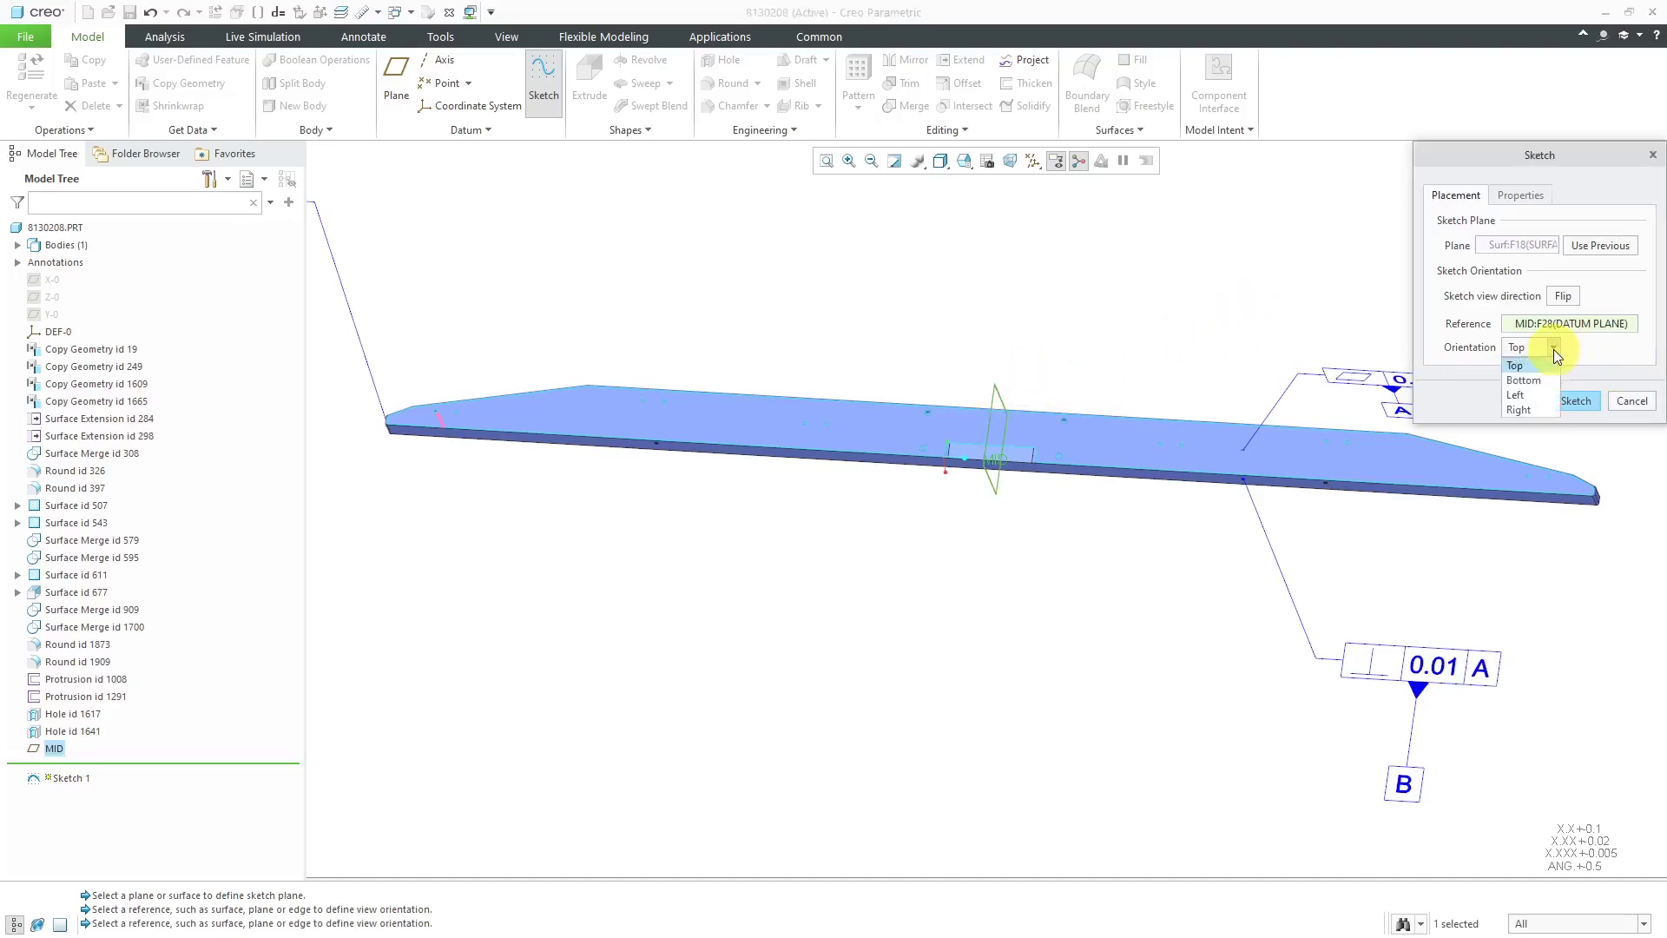
{"action": "left_click", "coordinate": [1537, 408]}
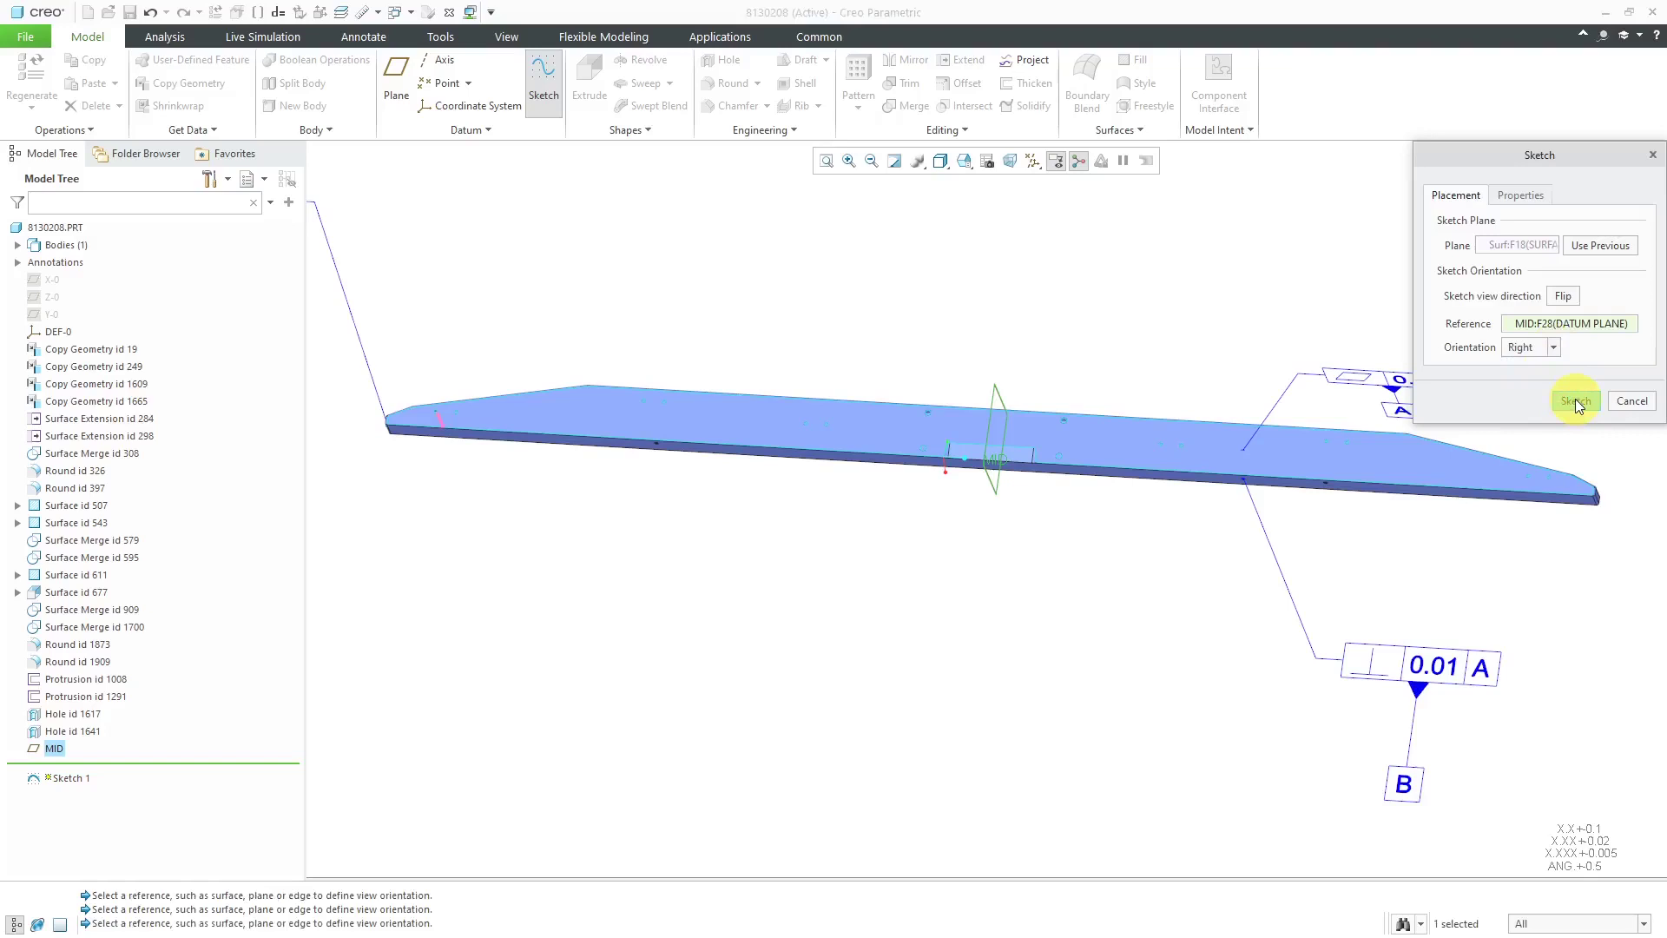
{"action": "left_click", "coordinate": [1576, 401]}
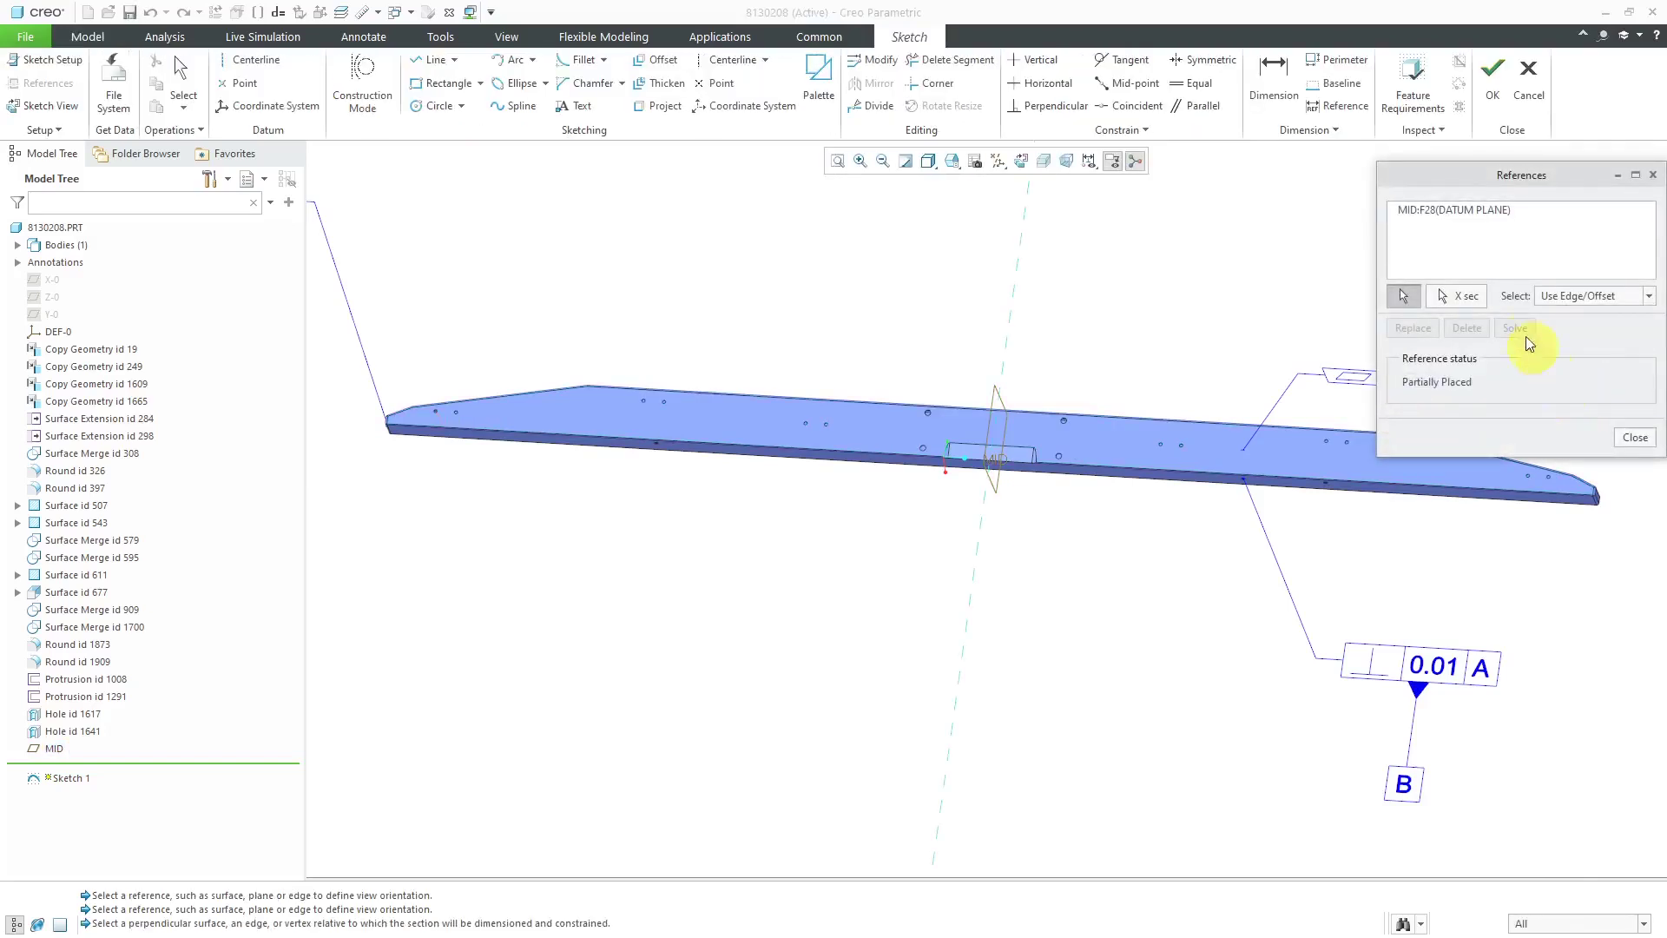
Add the long narrow surface along the notched edge as a second sketch reference.
{"action": "left_click", "coordinate": [1112, 488]}
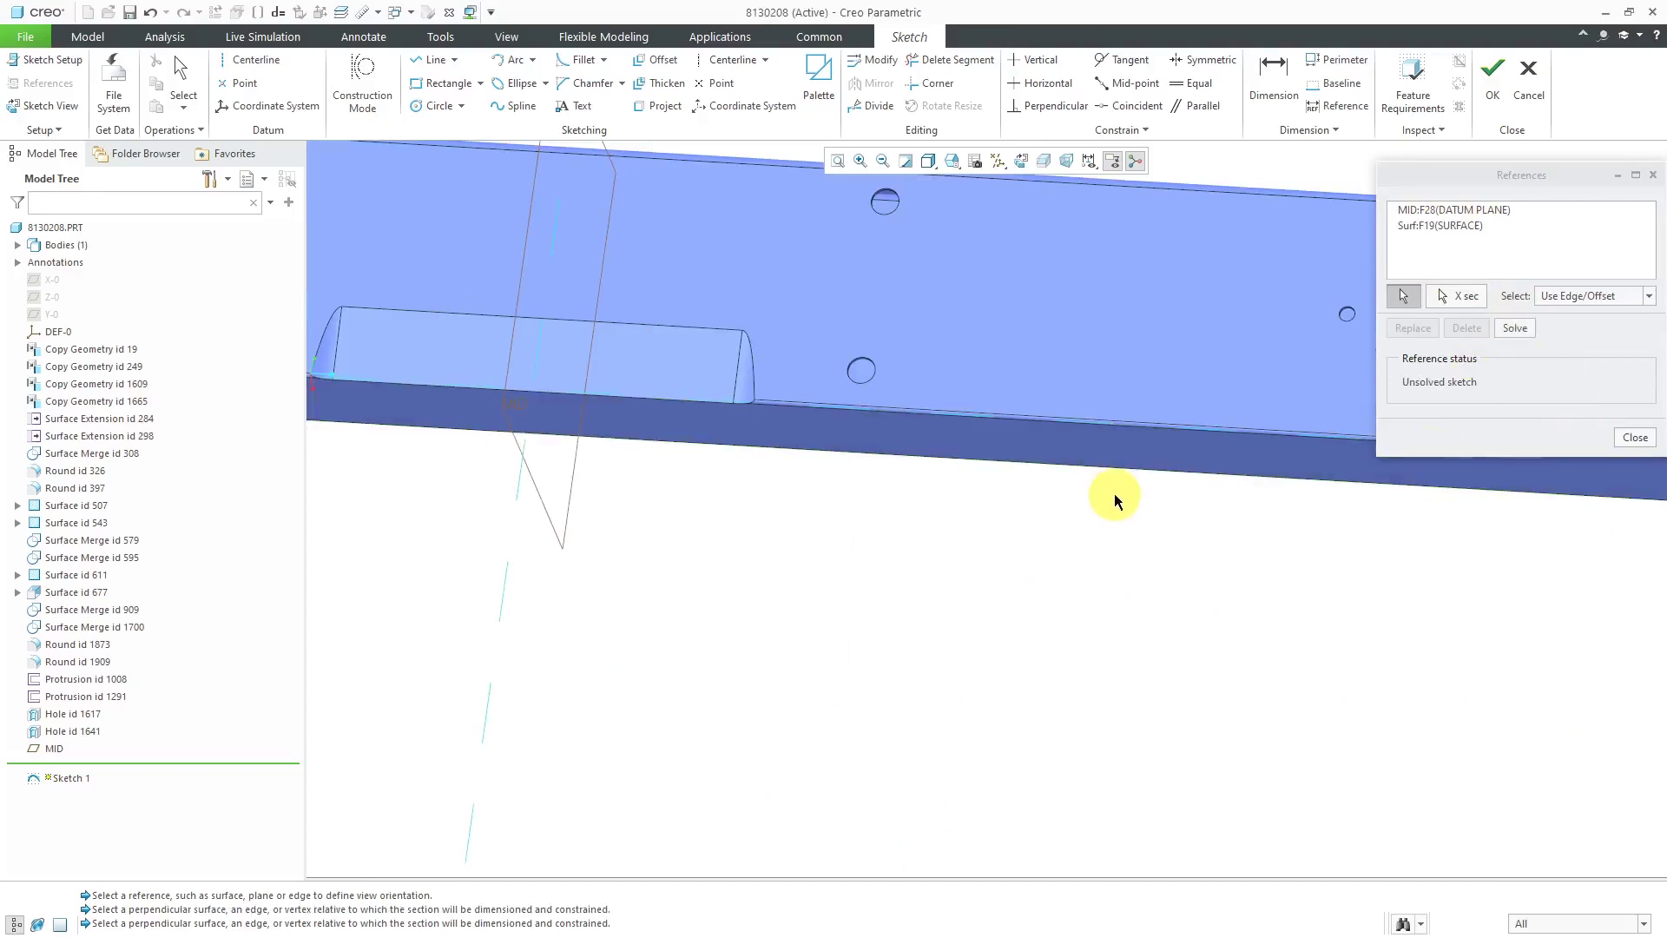
{"action": "scroll", "coordinate": [1116, 495], "scroll_direction": "up", "scroll_amount": 8}
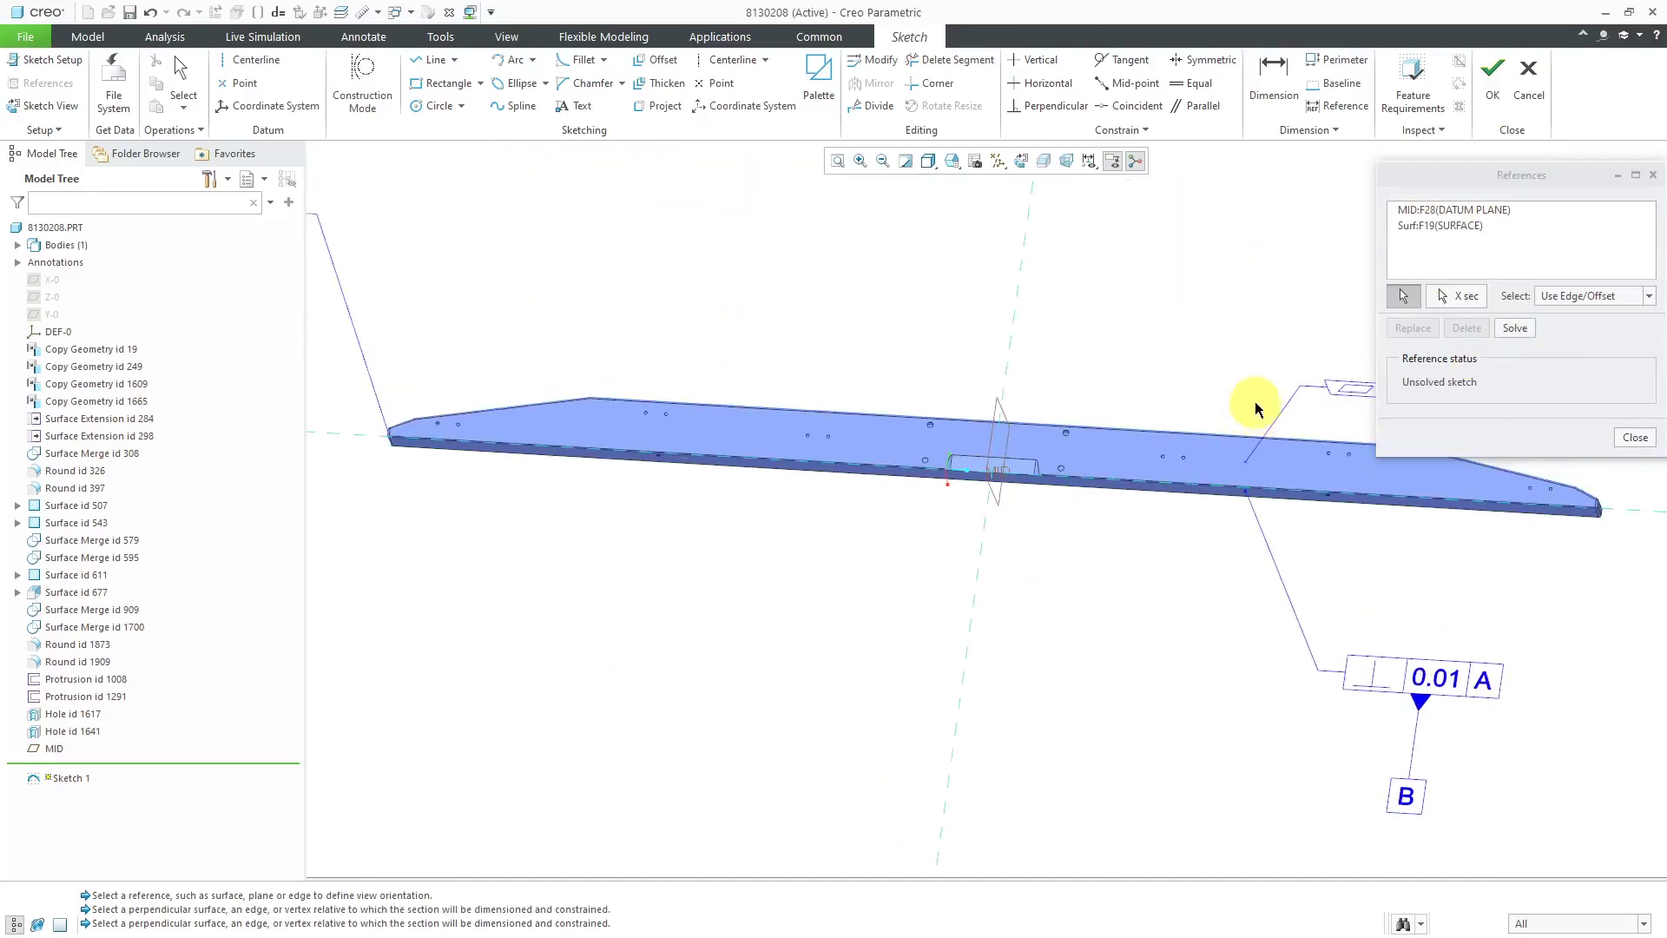
{"action": "left_click", "coordinate": [1638, 439]}
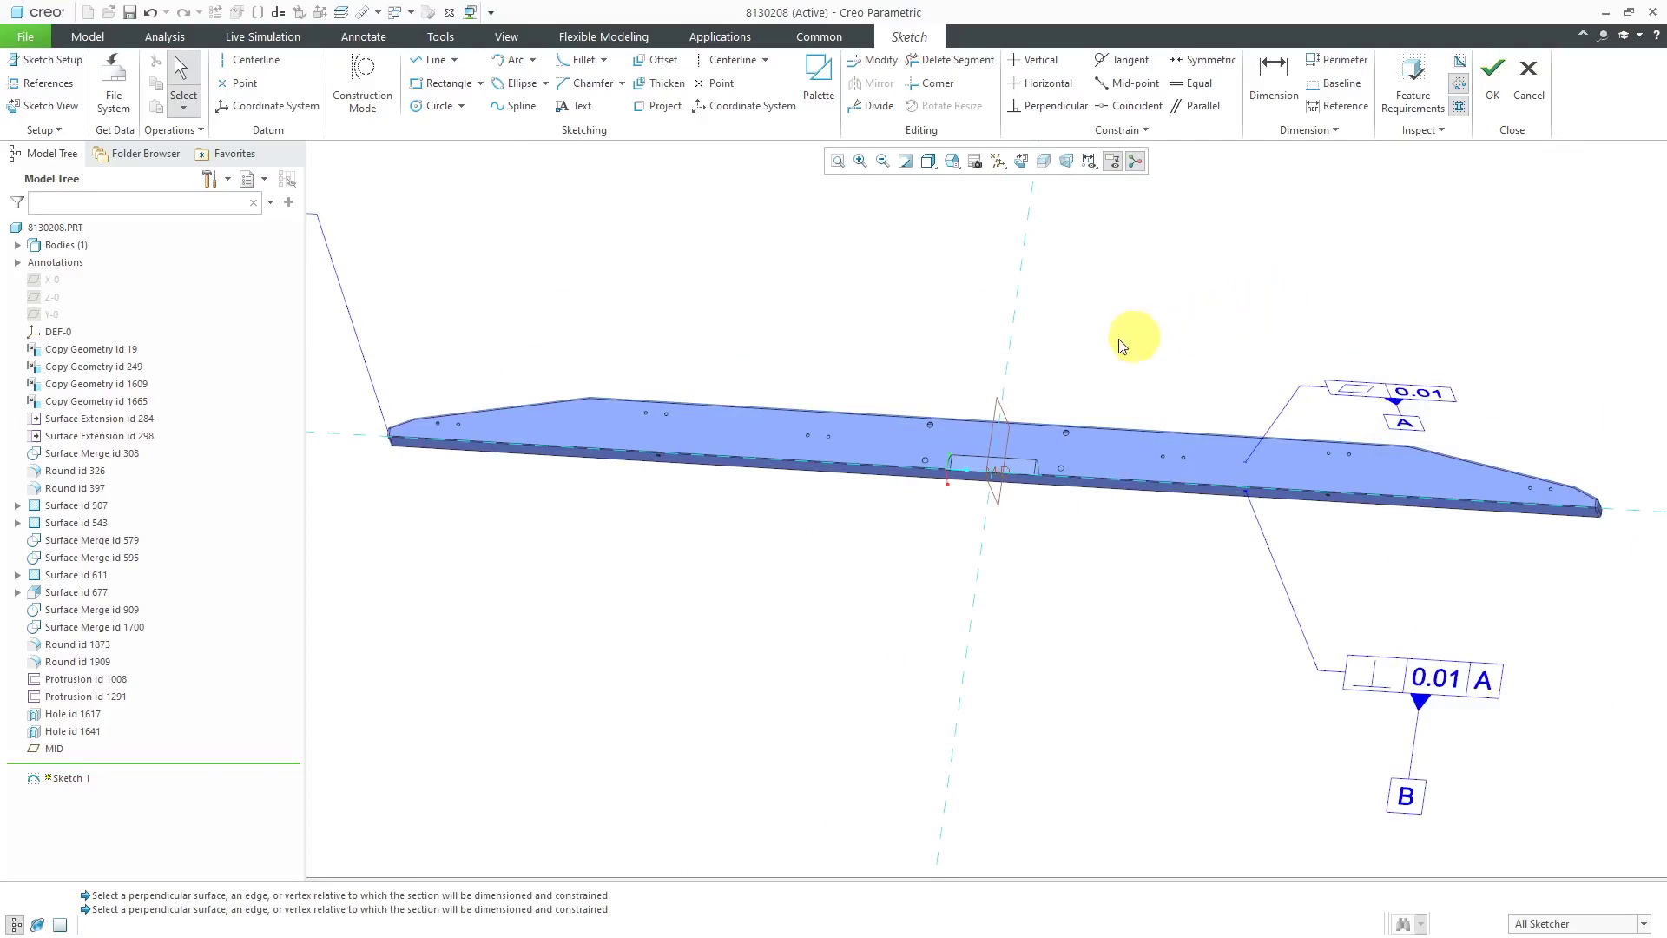
Place three datum points on the face: one on the MID reference 60 from the notched edge, and one near each end.
{"action": "scroll", "coordinate": [990, 436], "scroll_direction": "down", "scroll_amount": 2}
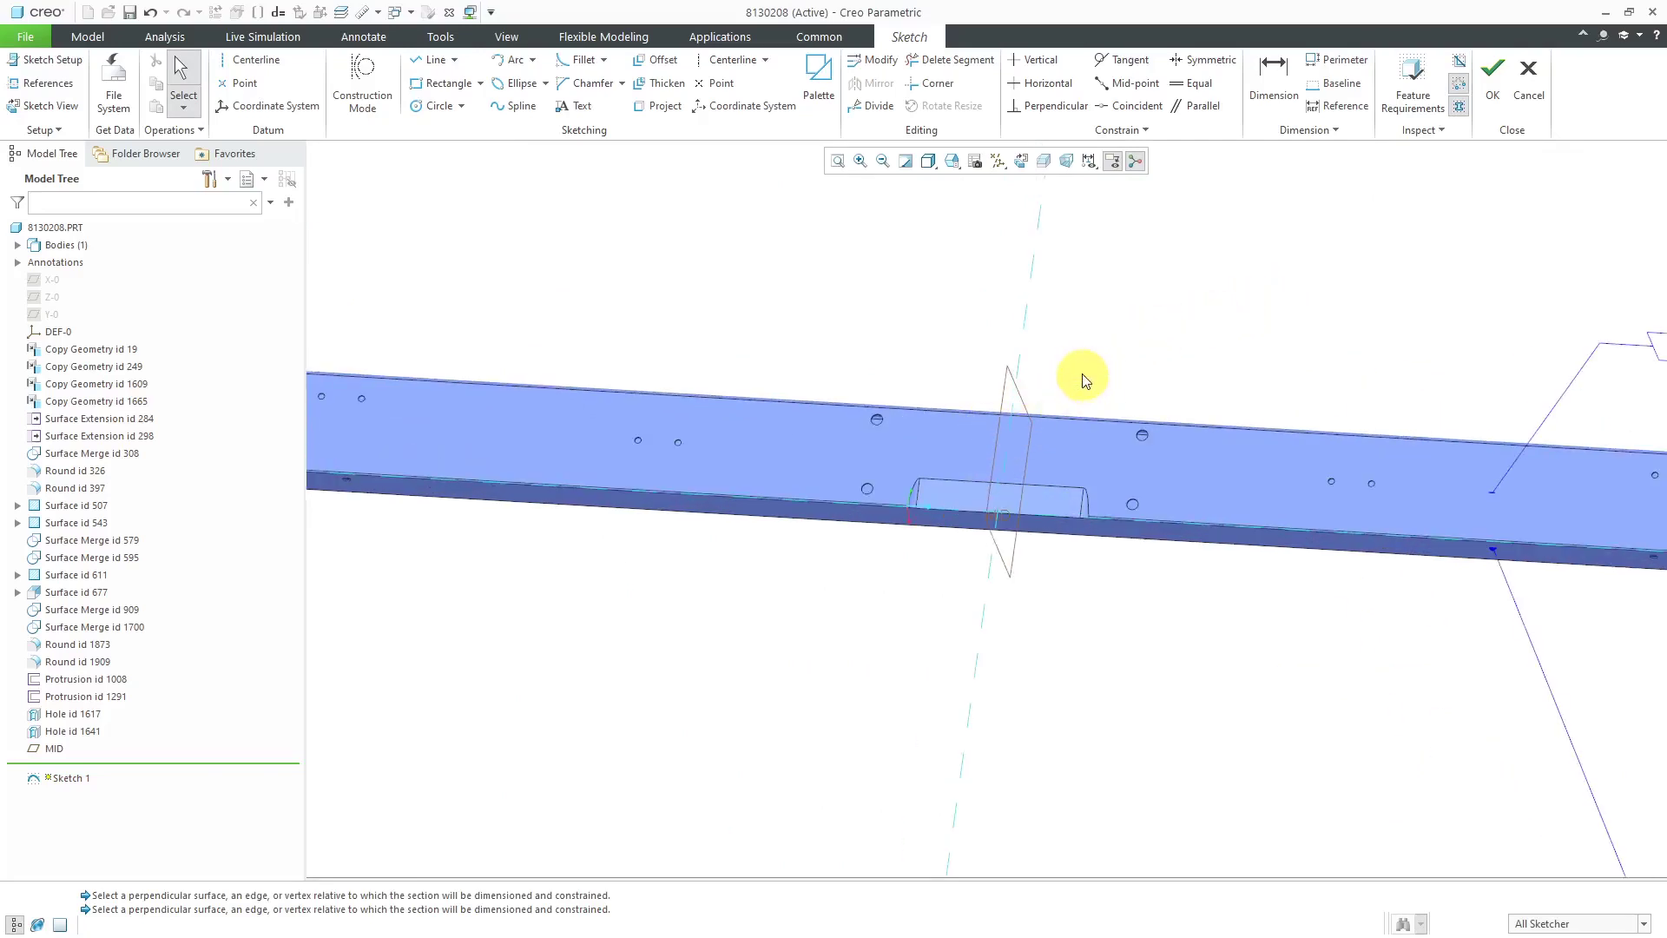
{"action": "scroll", "coordinate": [1082, 376], "scroll_direction": "down", "scroll_amount": 3}
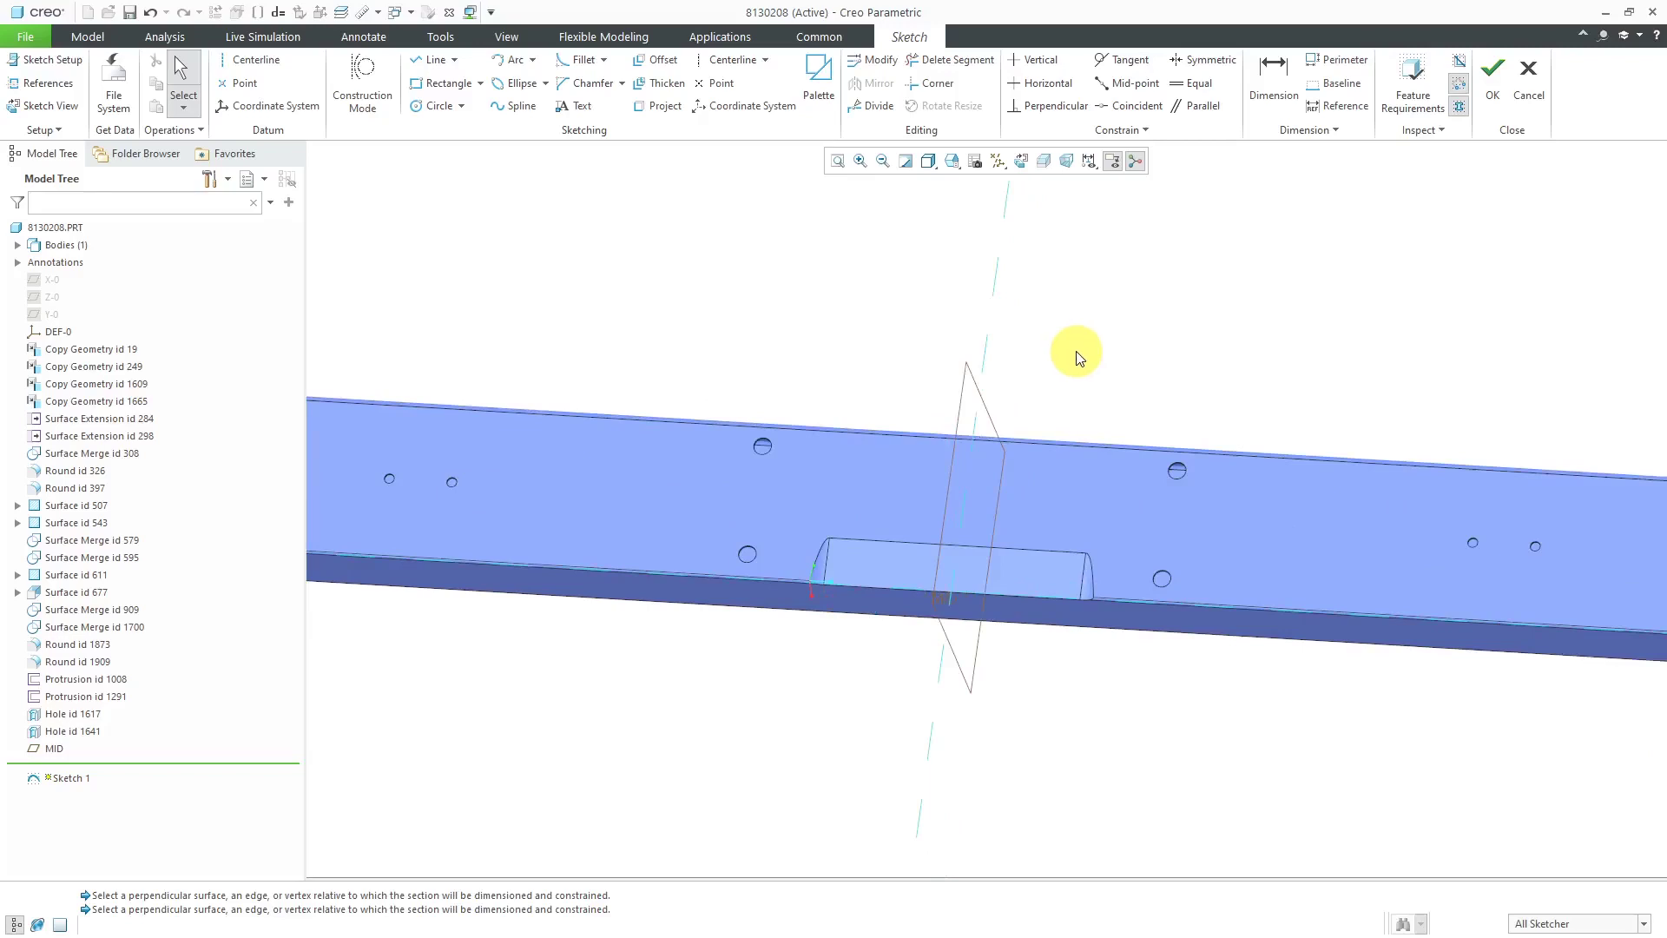
{"action": "left_click", "coordinate": [245, 85]}
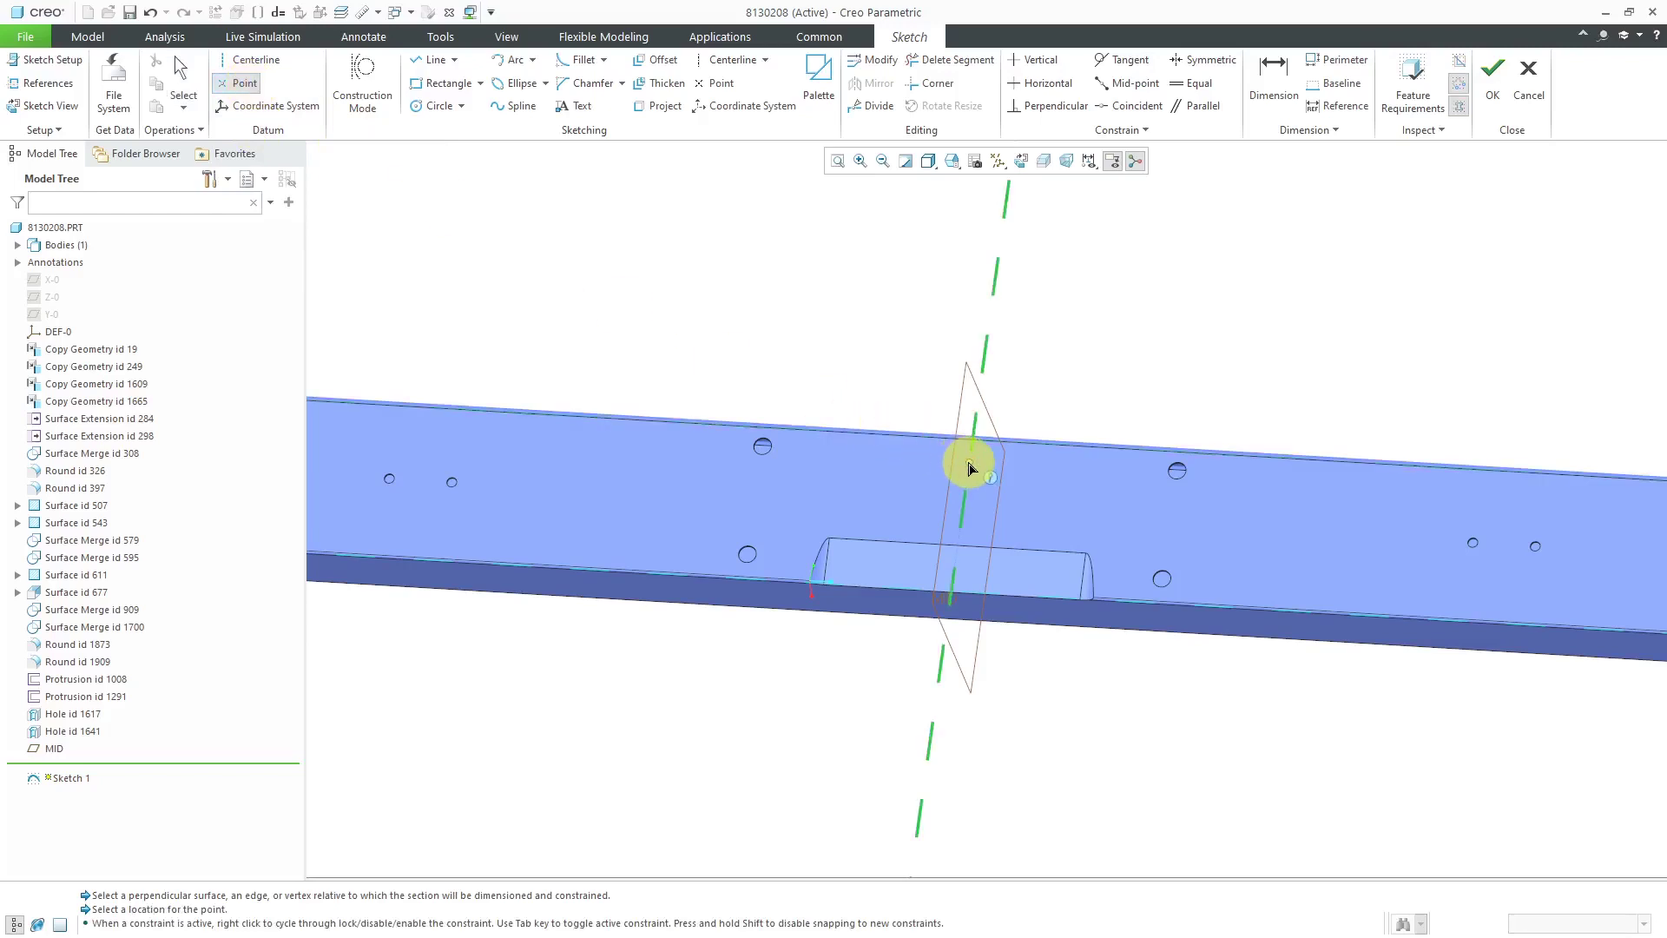
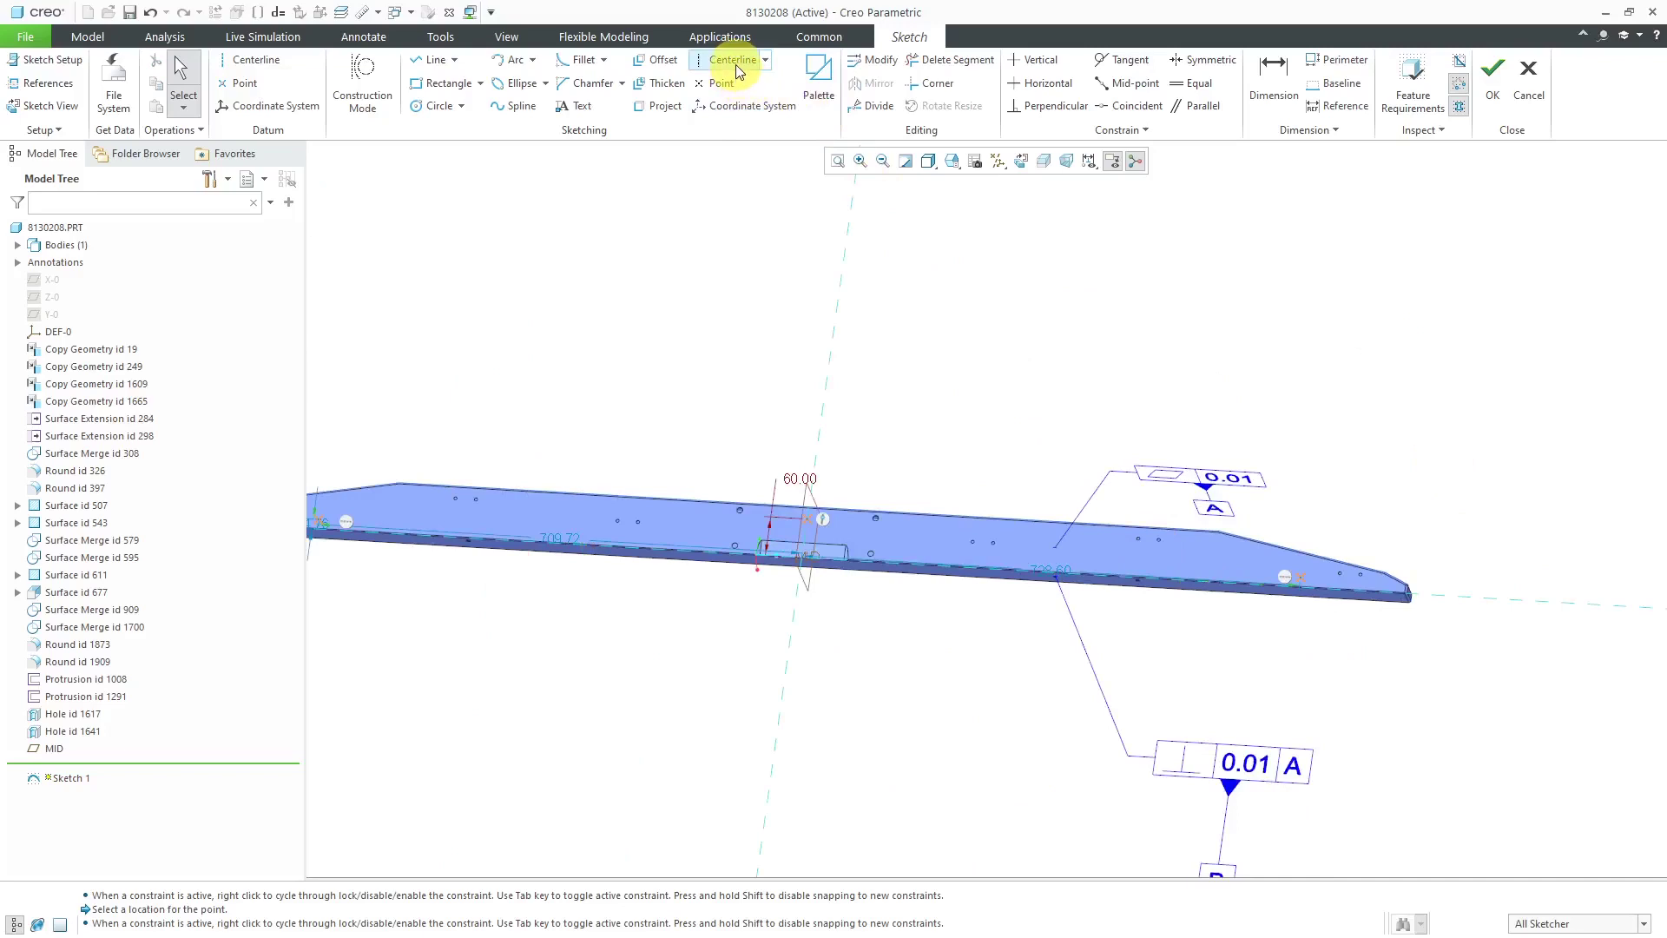
Draw a sketch centerline along the MID reference.
{"action": "left_click", "coordinate": [844, 279]}
{"action": "left_click", "coordinate": [848, 223]}
{"action": "middle_click", "coordinate": [971, 273]}
{"action": "left_click", "coordinate": [972, 276]}
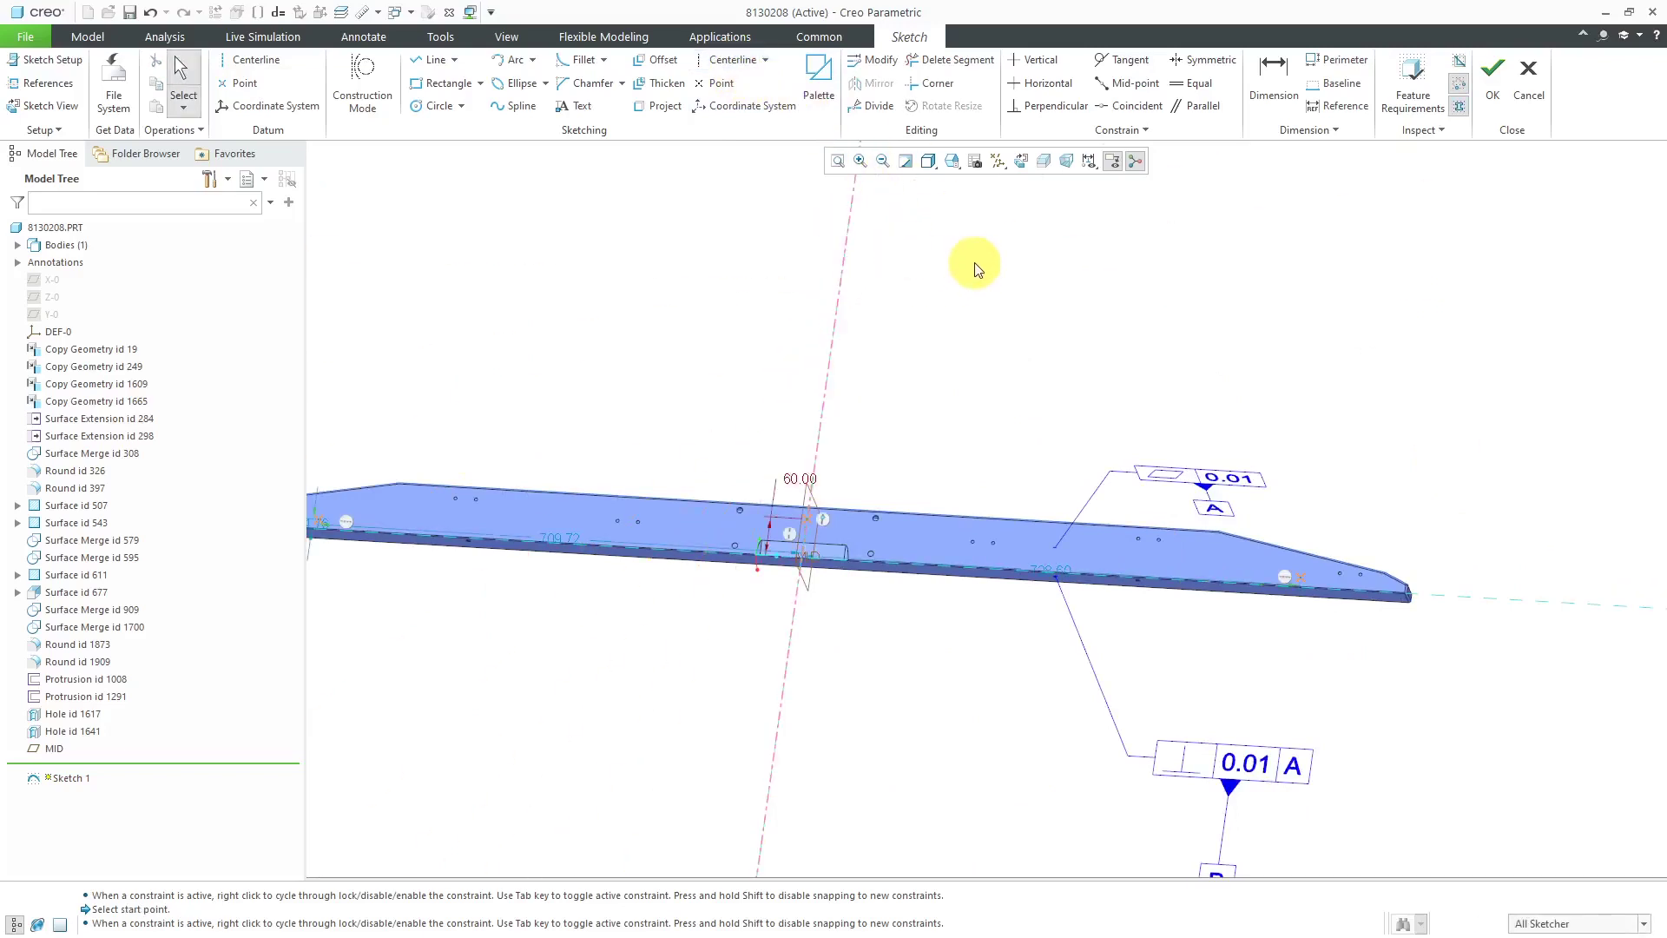
{"action": "middle_click_drag", "start_coordinate": [1142, 324], "coordinate": [1198, 328]}
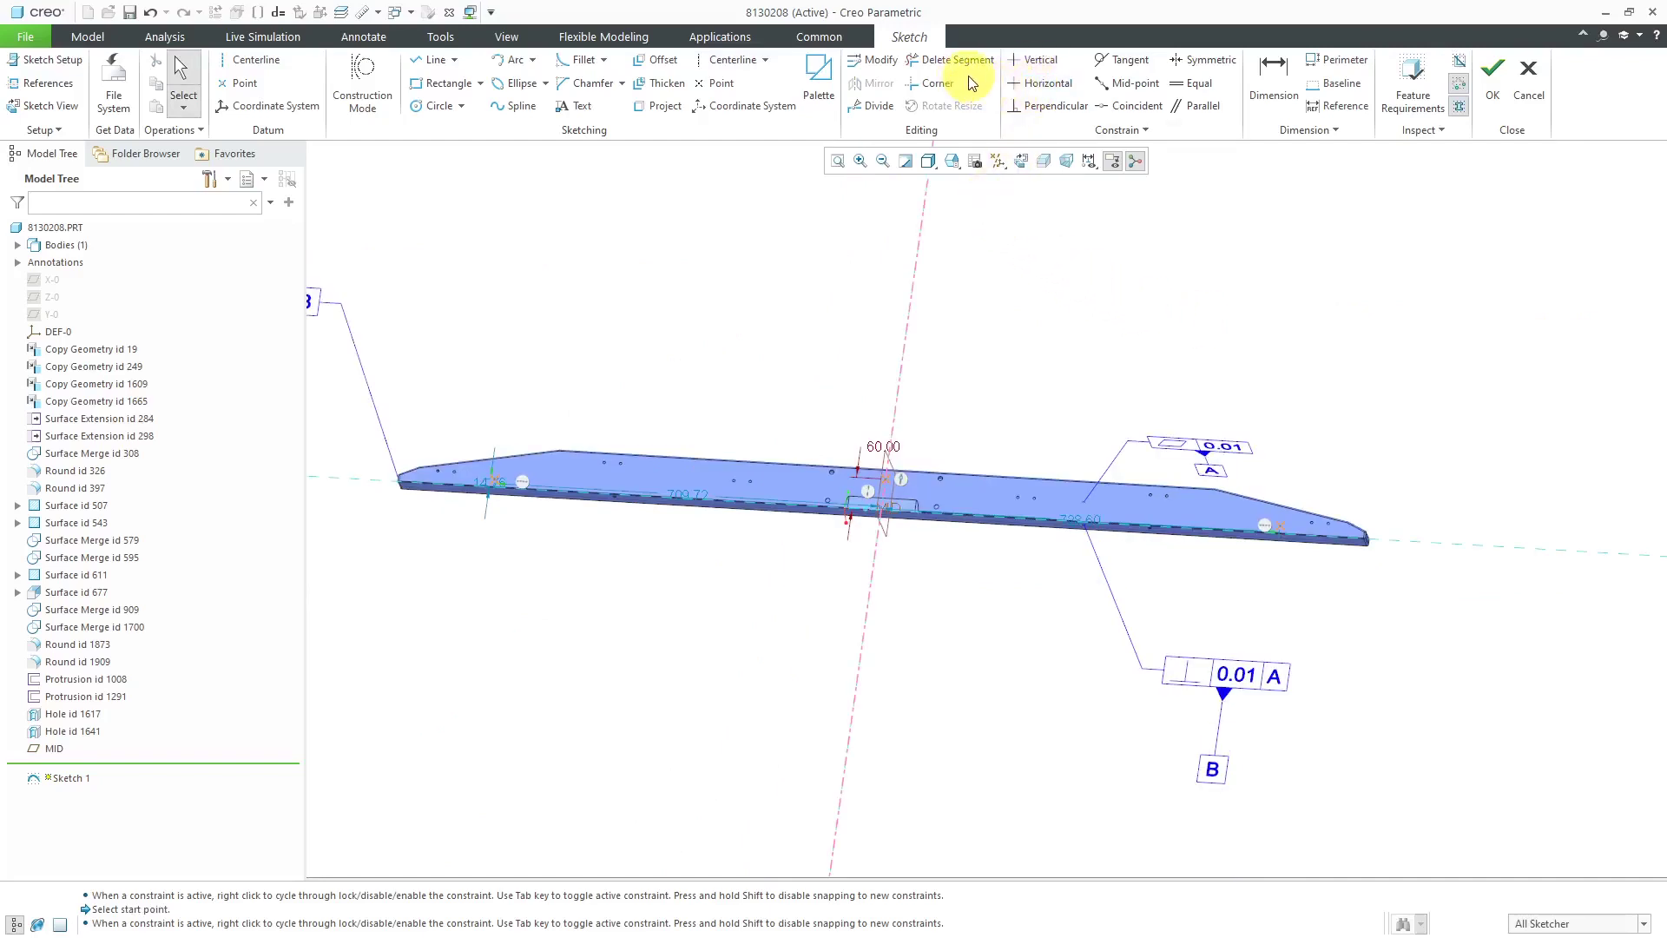
Make the two outer points symmetric about the centerline.
{"action": "left_click", "coordinate": [1206, 61]}
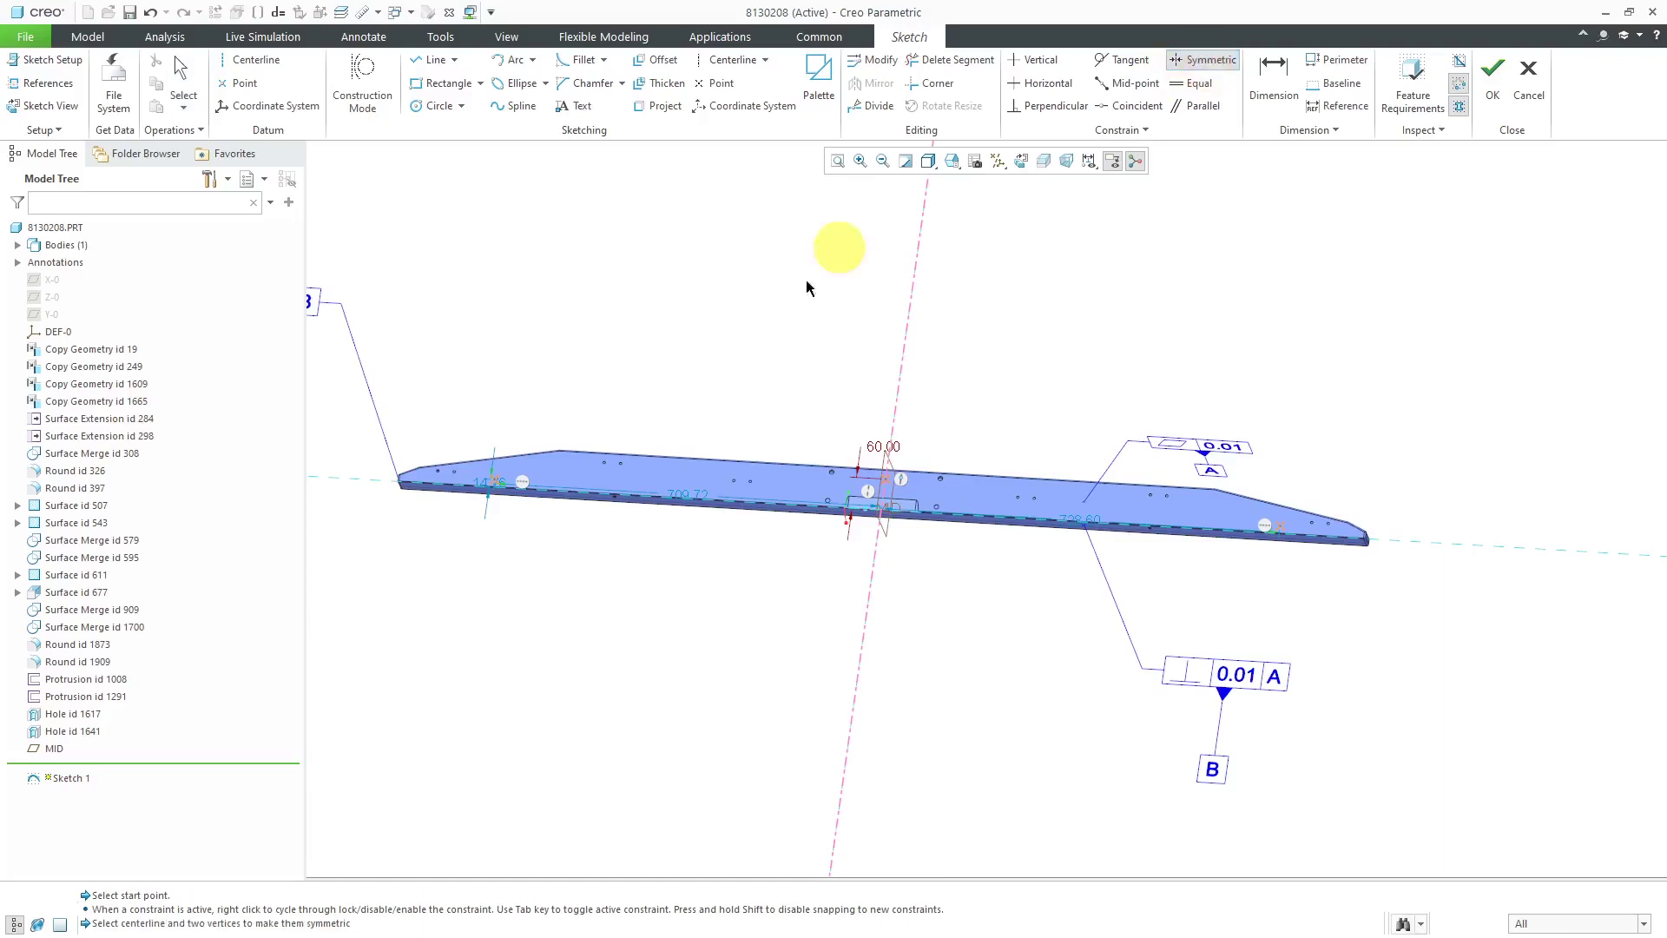
{"action": "scroll", "coordinate": [446, 495], "scroll_direction": "down", "scroll_amount": 5}
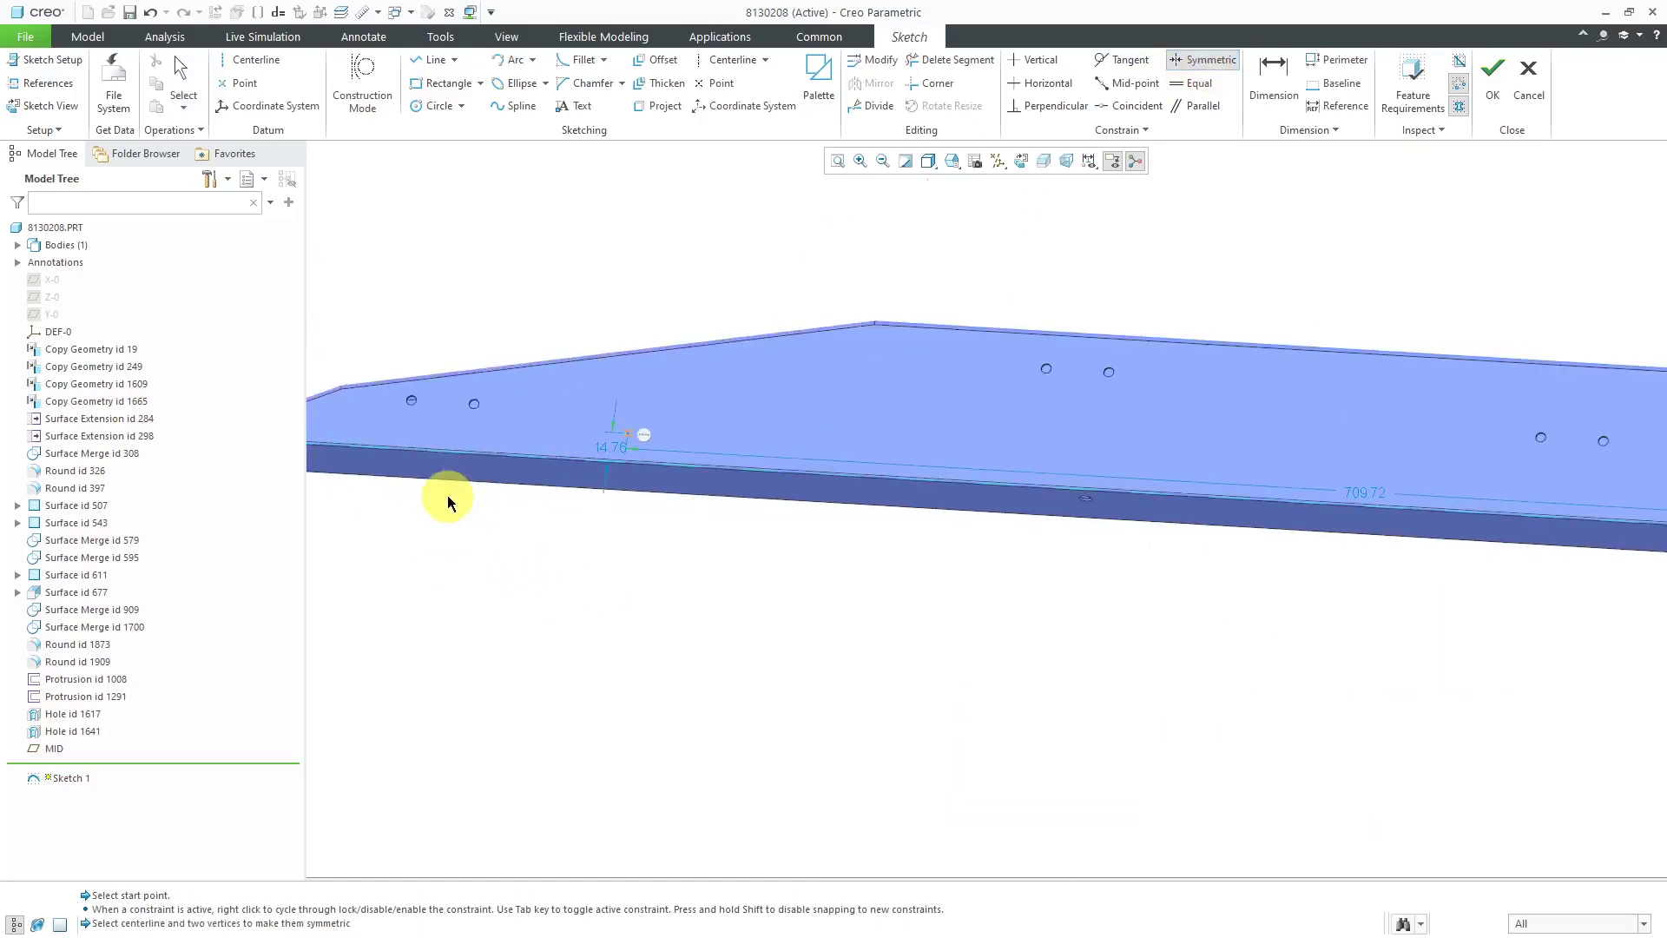
{"action": "left_click", "coordinate": [632, 436]}
{"action": "scroll", "coordinate": [631, 452], "scroll_direction": "up", "scroll_amount": 5}
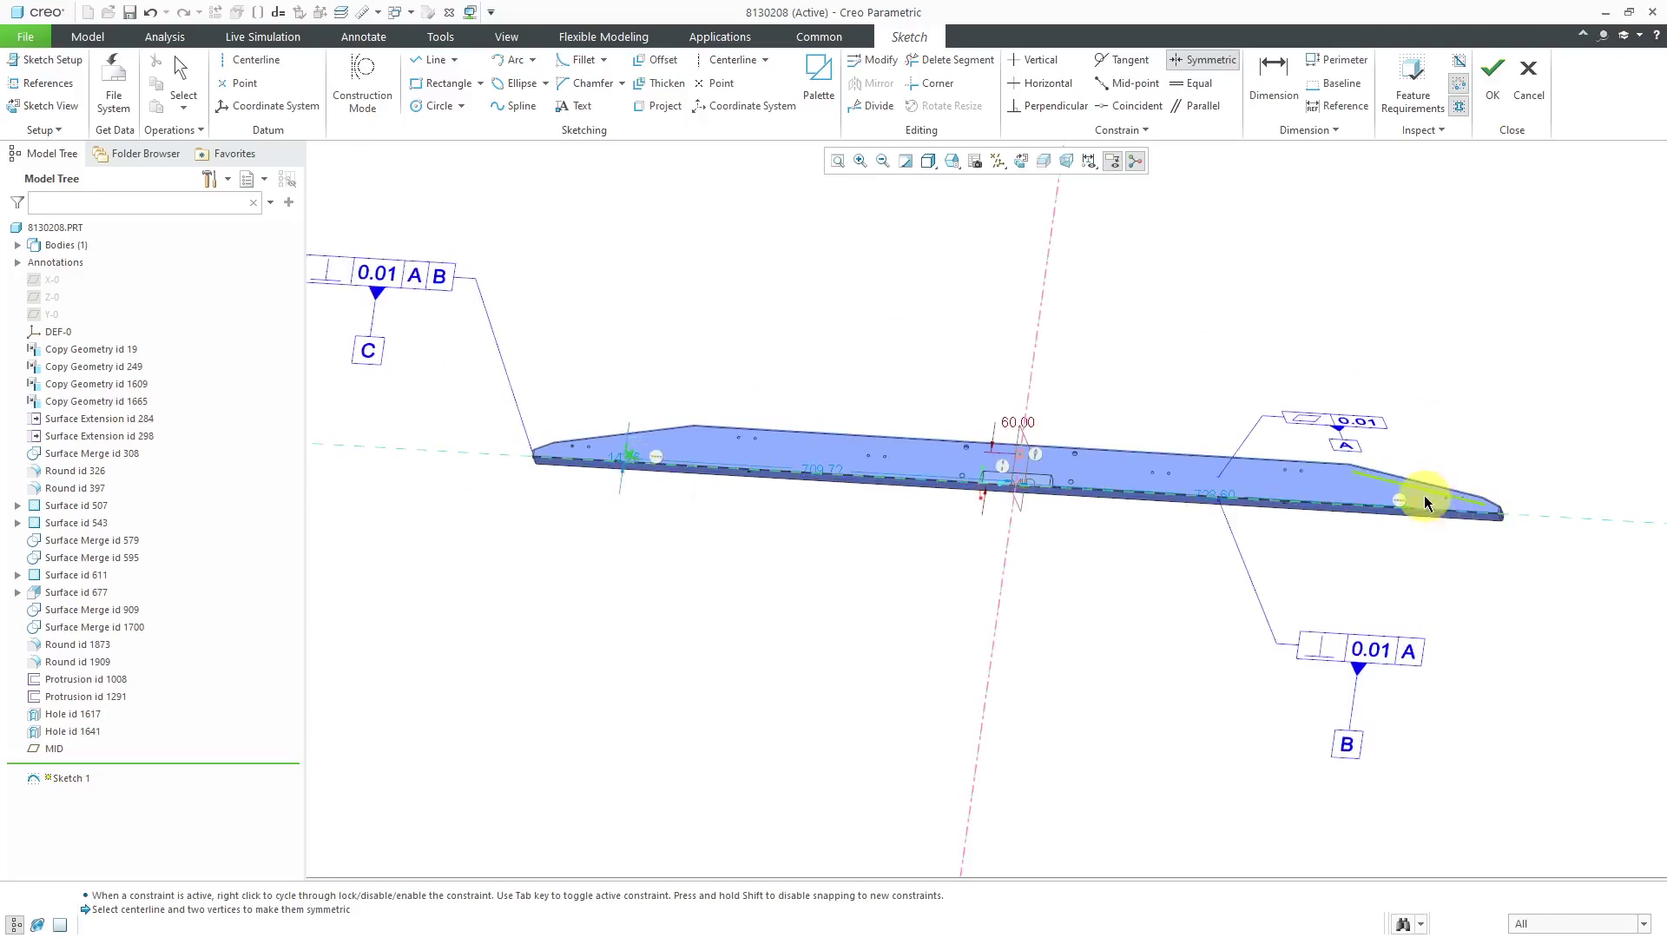
{"action": "left_click", "coordinate": [1041, 333]}
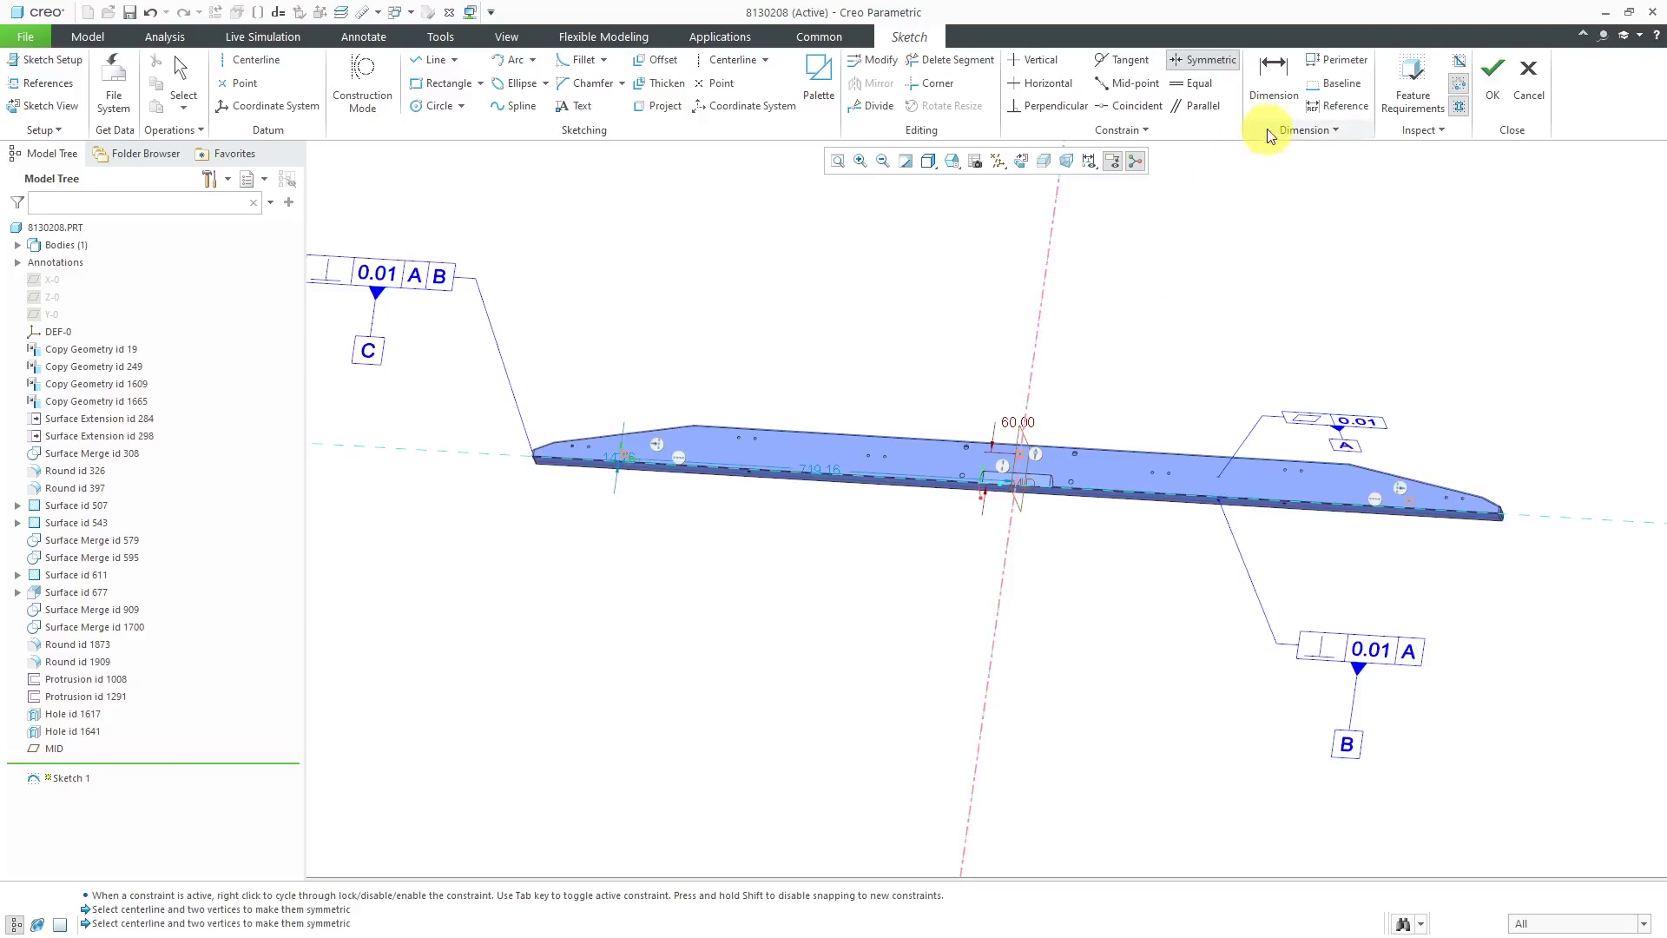
Dimension the distance between the two outer datum points and set it to 1500.
{"action": "left_click", "coordinate": [1274, 82]}
{"action": "left_click", "coordinate": [624, 470]}
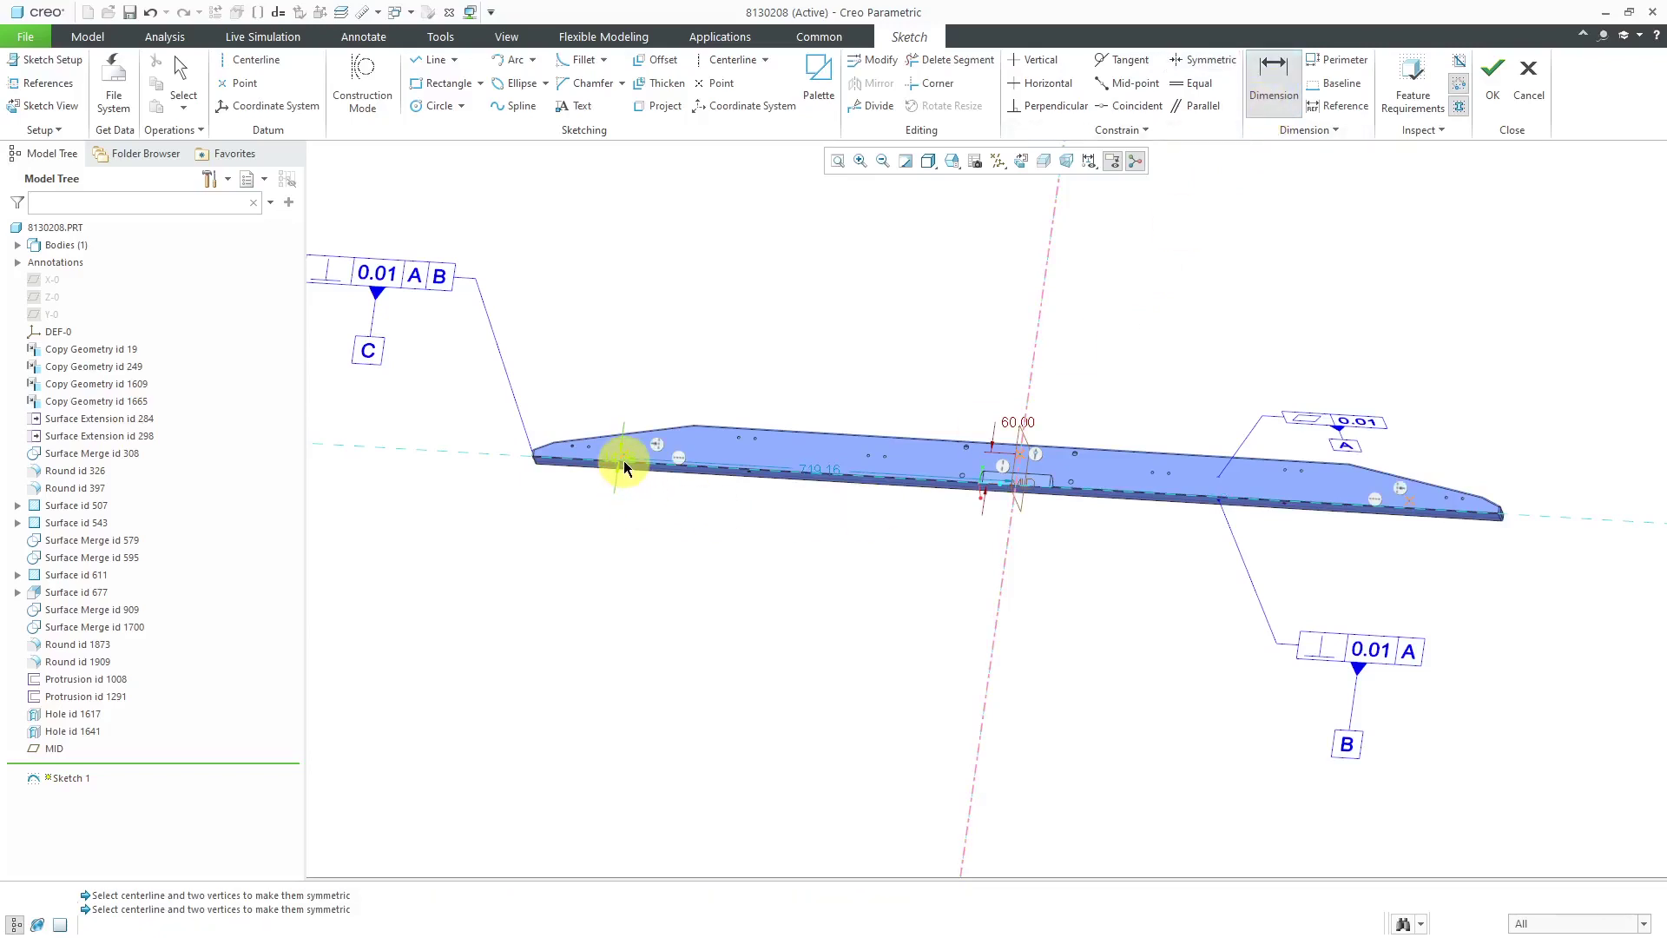
{"action": "left_click", "coordinate": [1407, 505]}
{"action": "middle_click", "coordinate": [1068, 570]}
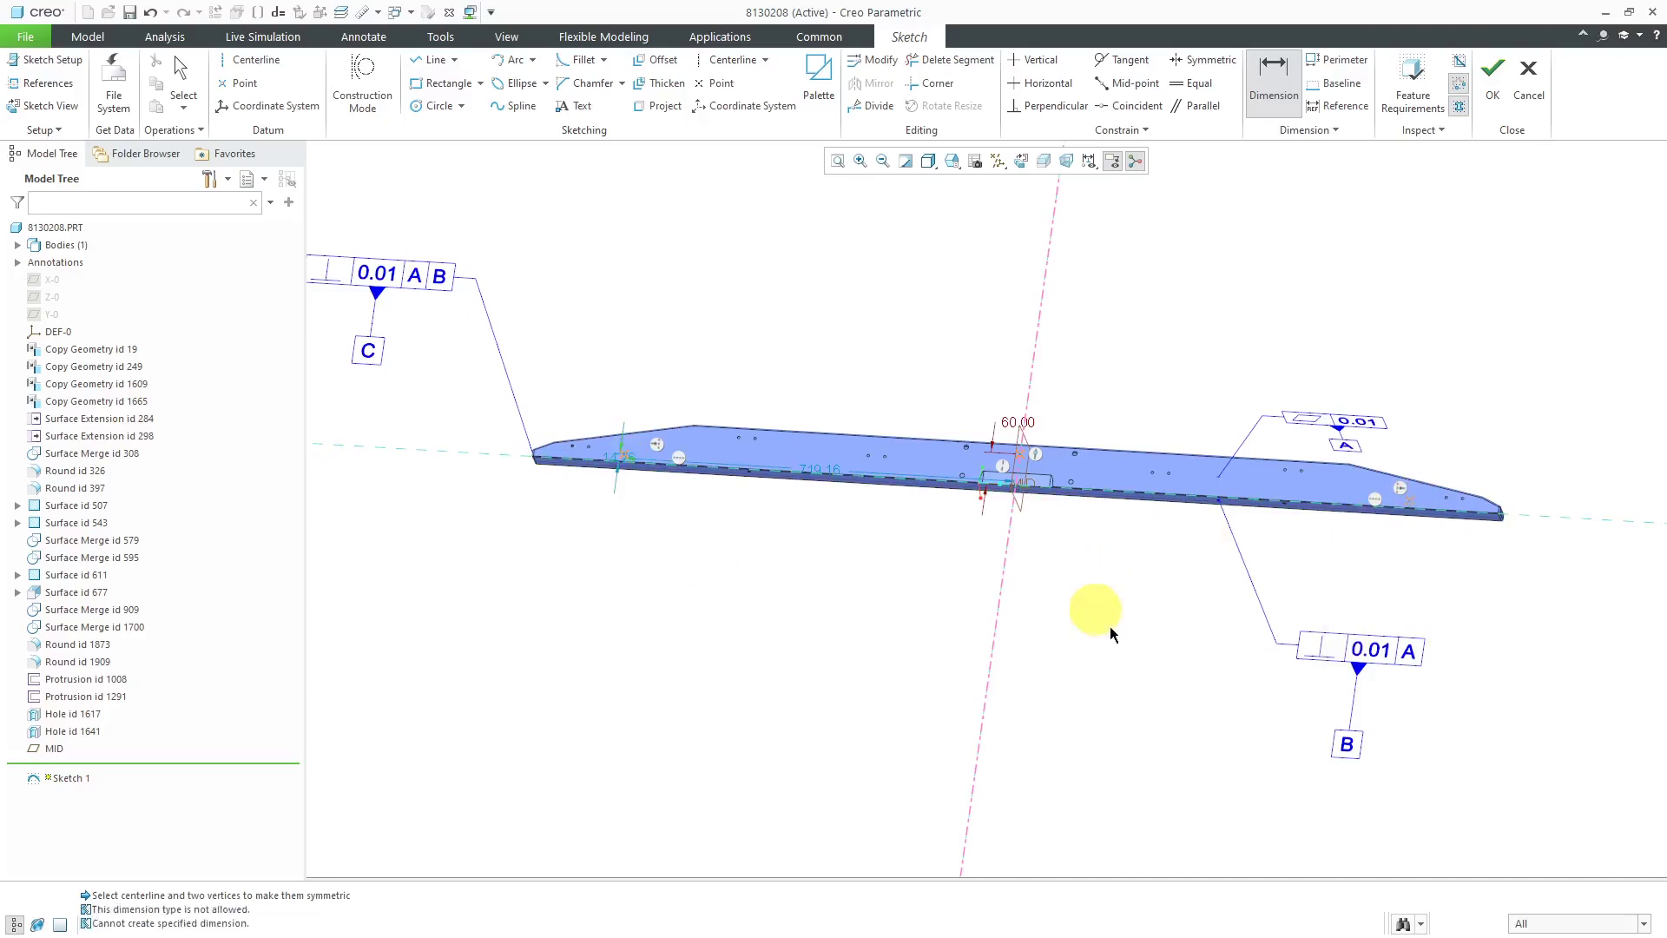
{"action": "scroll", "coordinate": [634, 540], "scroll_direction": "down", "scroll_amount": 8}
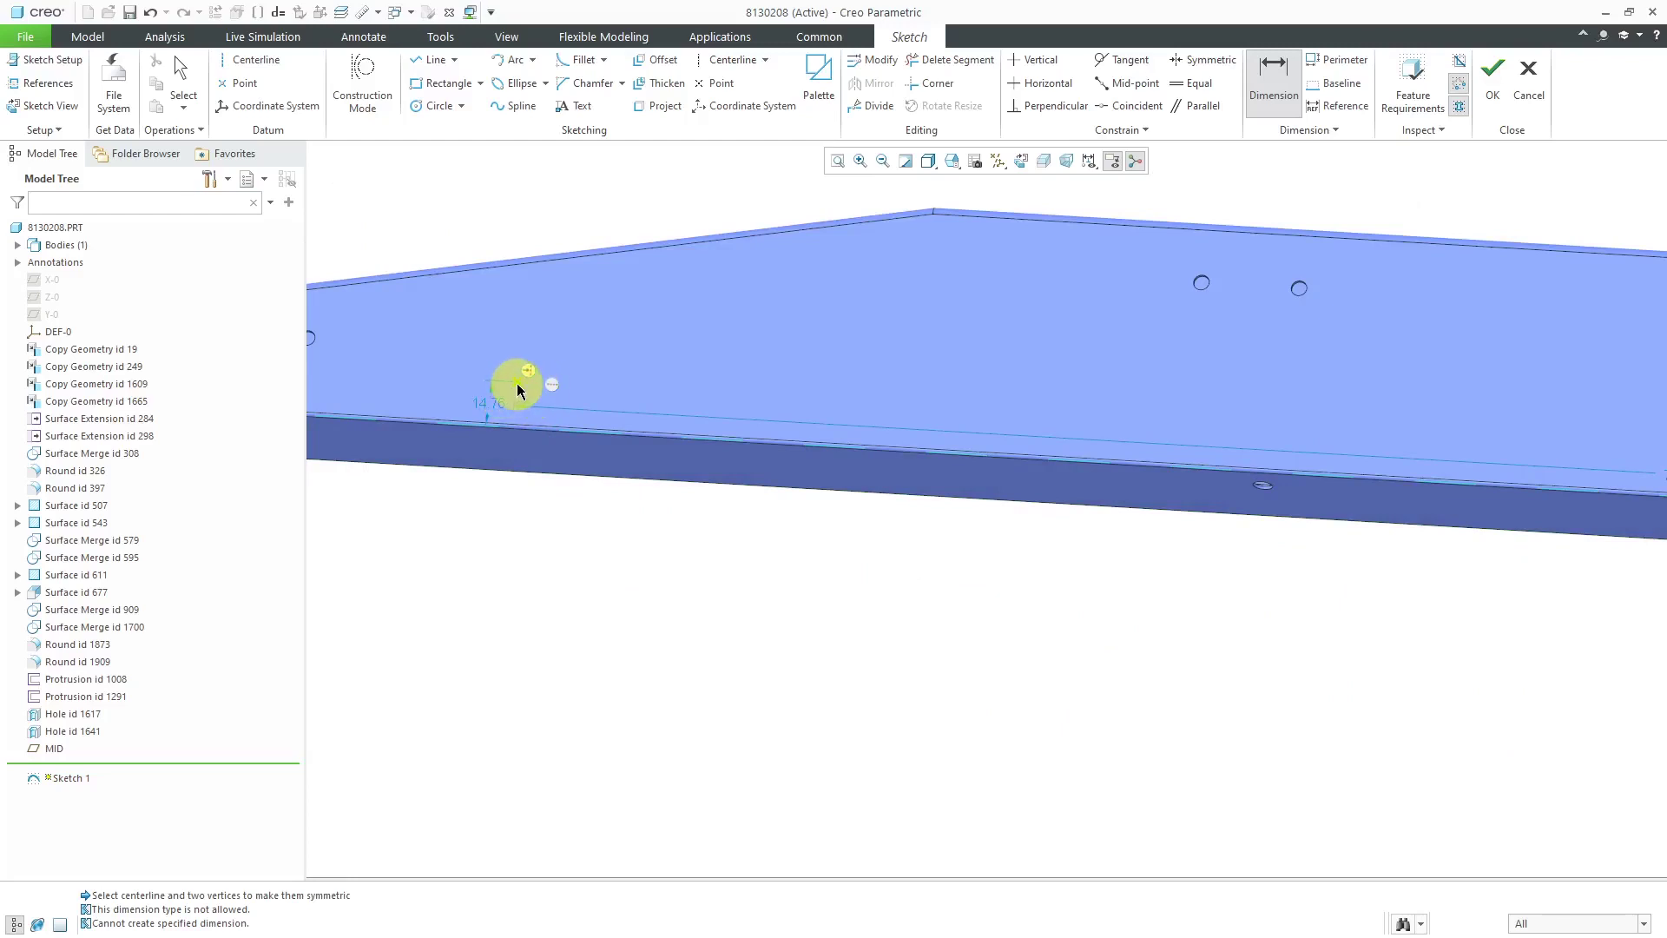
{"action": "scroll", "coordinate": [528, 491], "scroll_direction": "up", "scroll_amount": 8}
{"action": "scroll", "coordinate": [1177, 529], "scroll_direction": "down", "scroll_amount": 6}
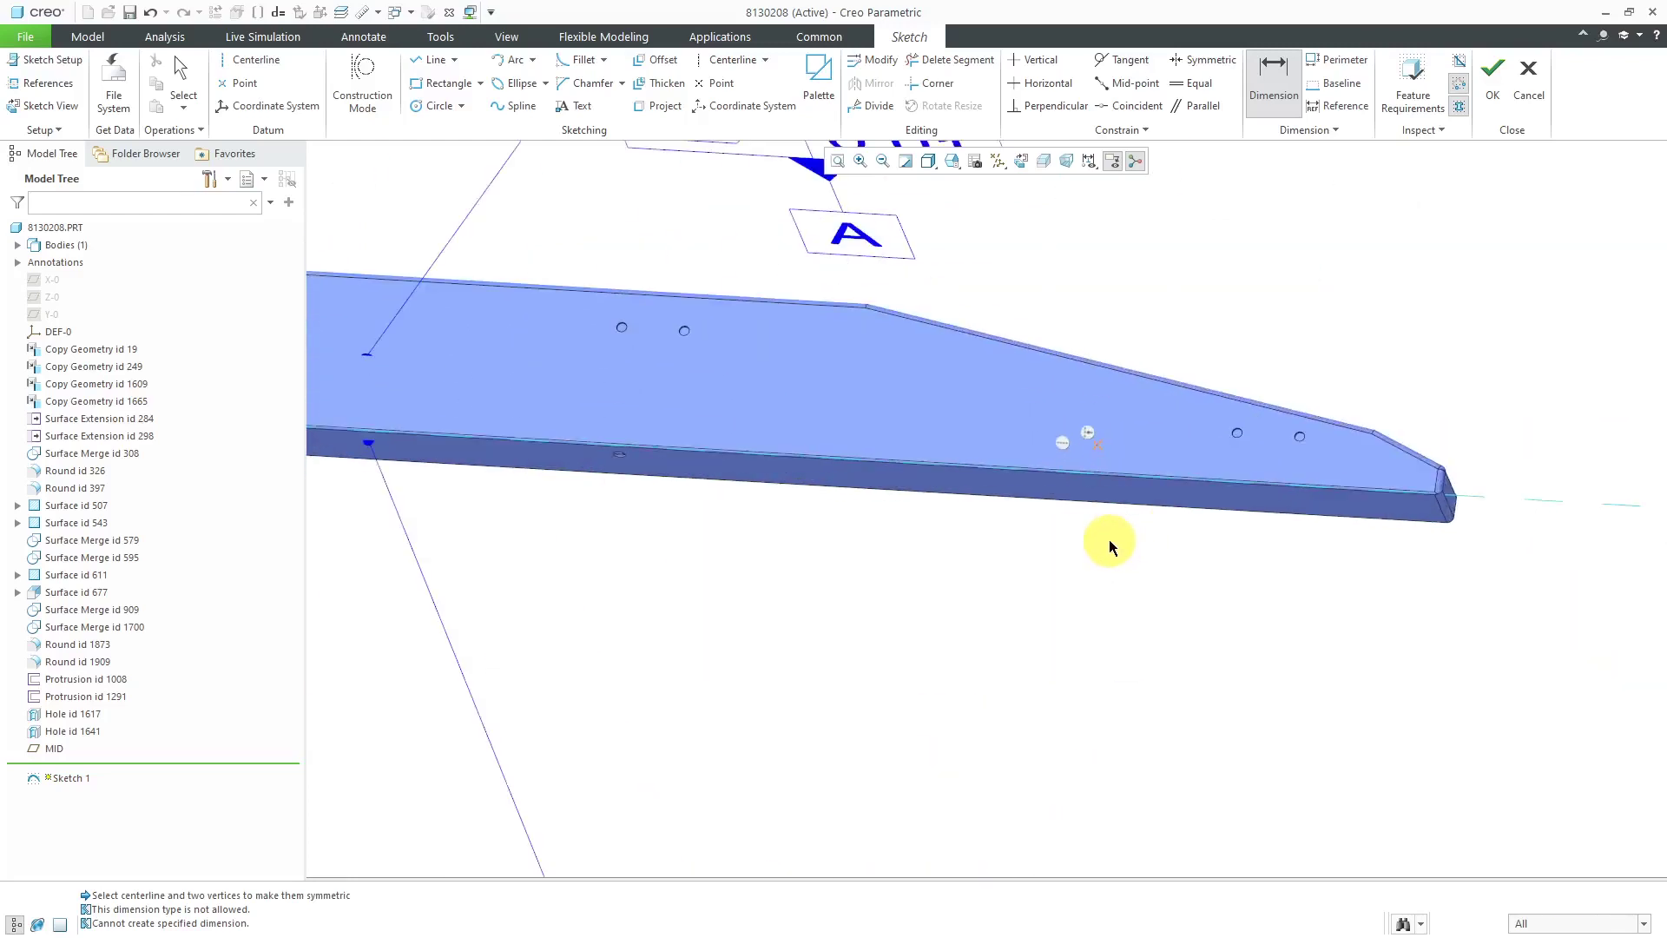
{"action": "scroll", "coordinate": [1106, 542], "scroll_direction": "up", "scroll_amount": 5}
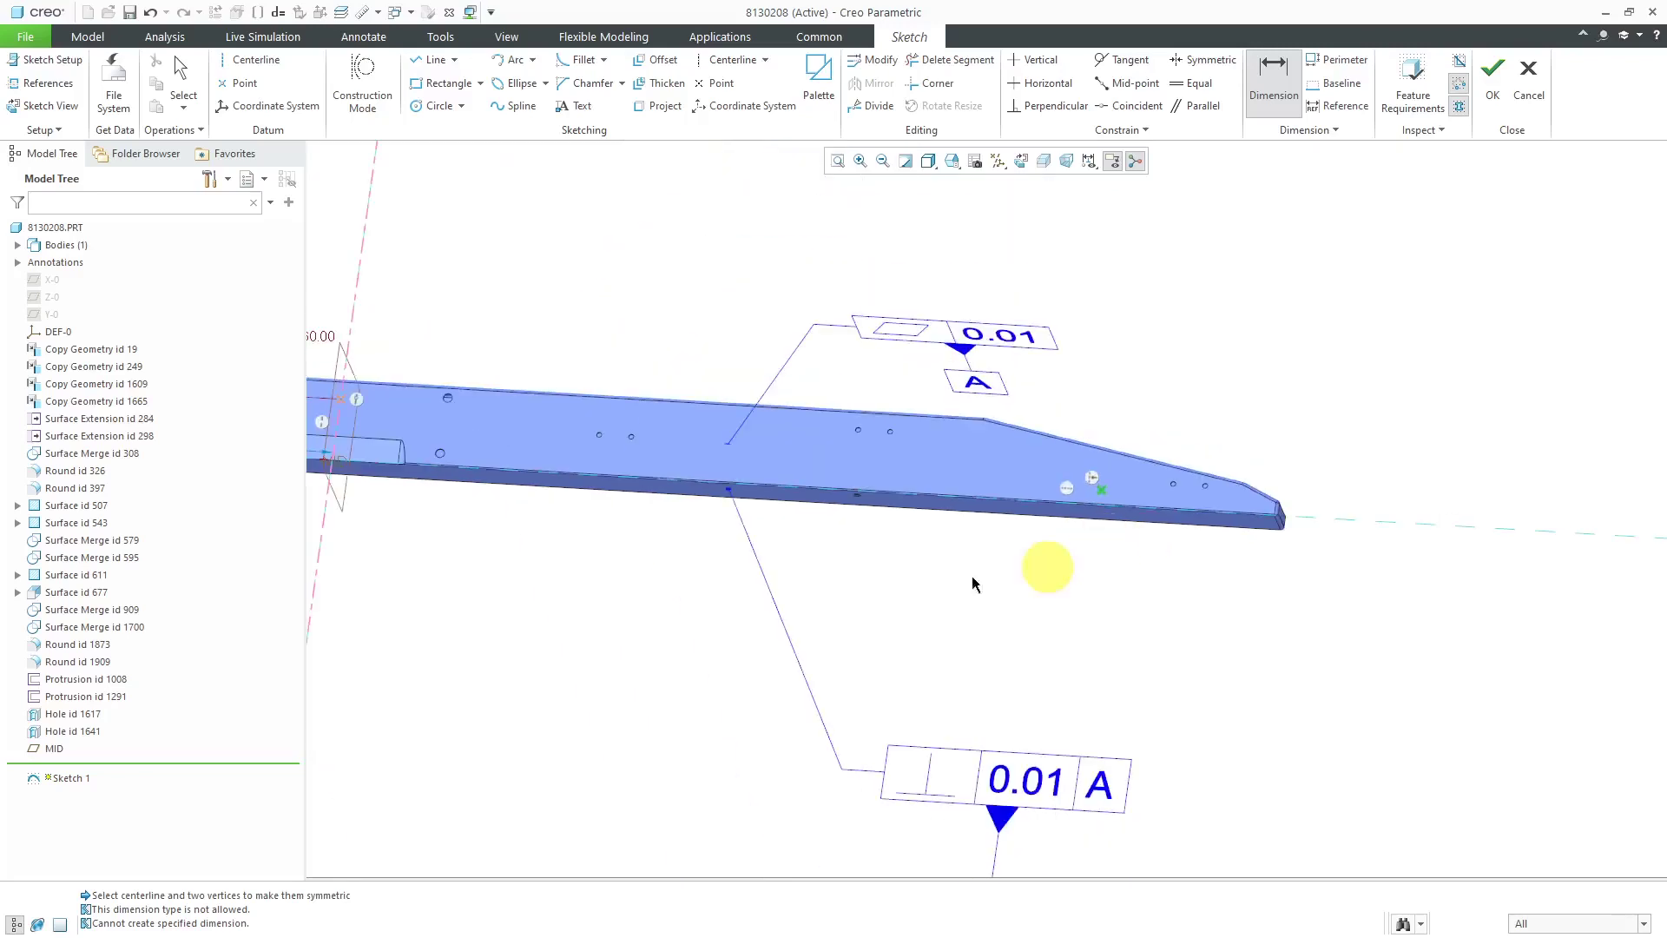
{"action": "middle_click", "coordinate": [668, 572]}
{"action": "scroll", "coordinate": [1057, 614], "scroll_direction": "up", "scroll_amount": 2}
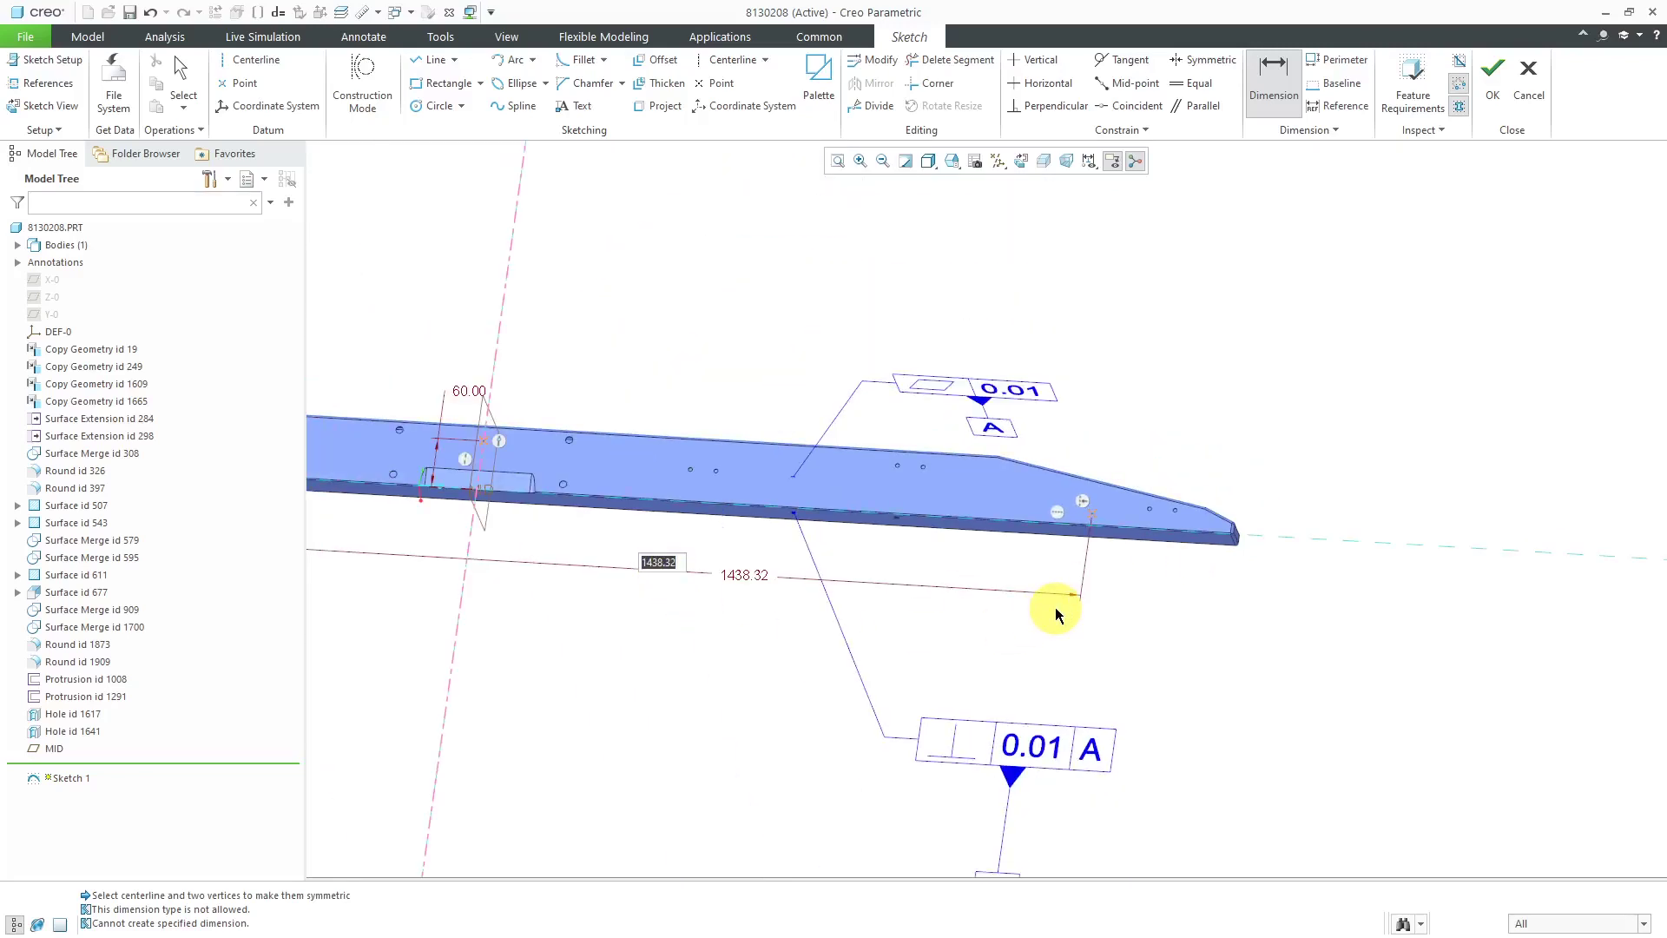
{"action": "key", "text": "Return"}
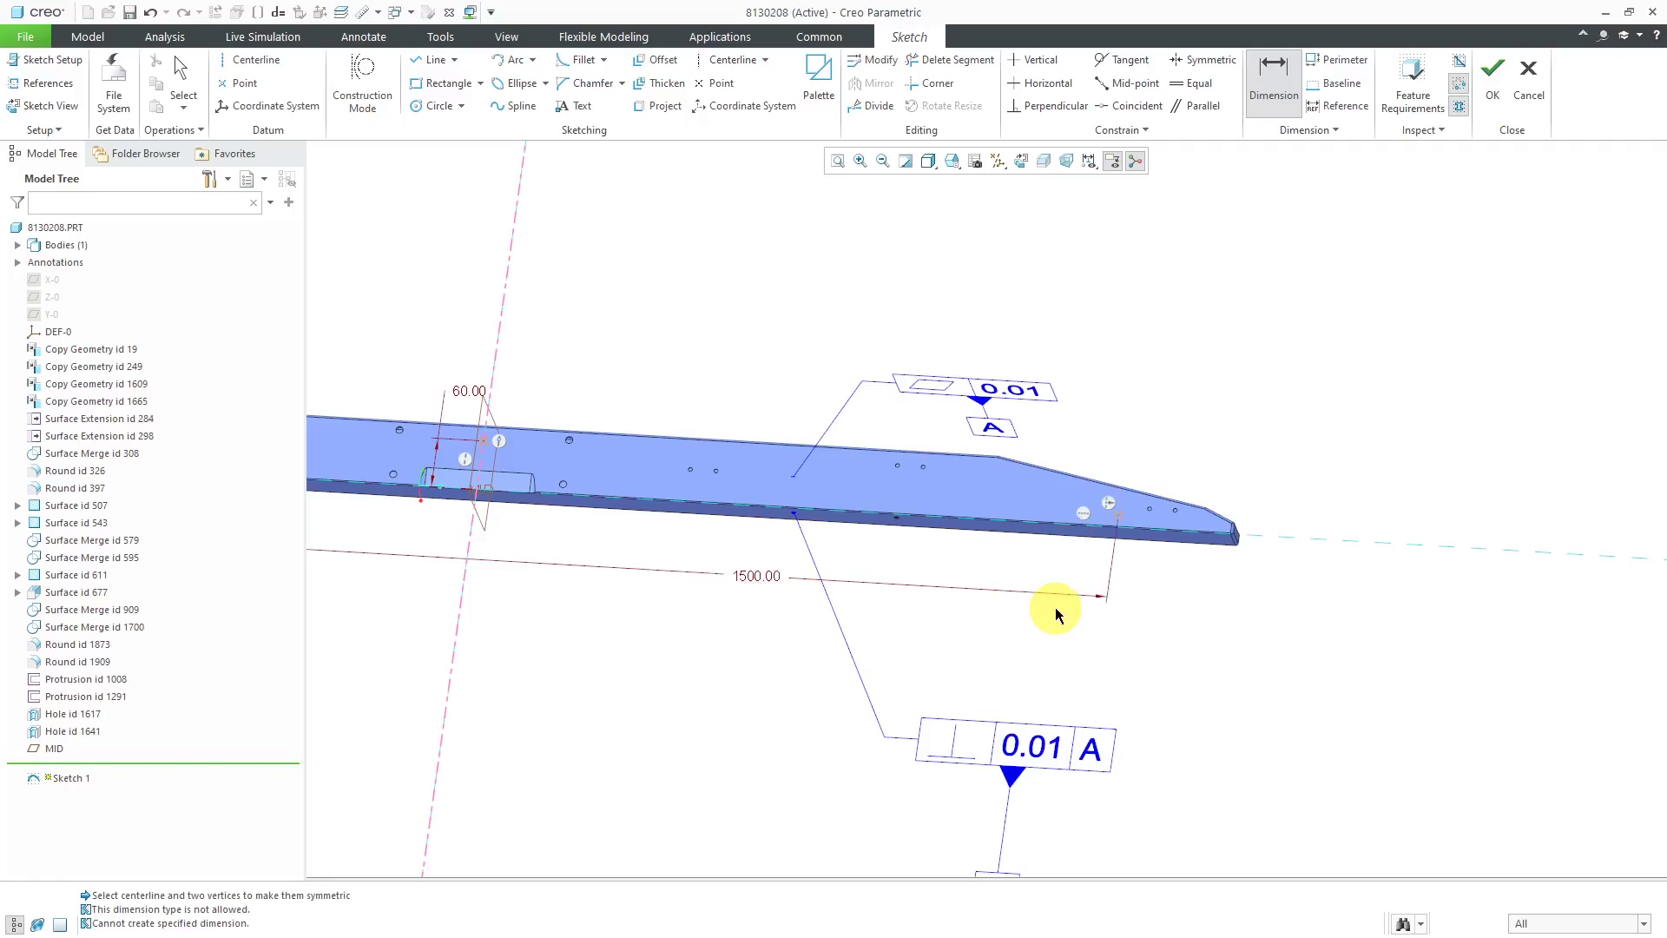
{"action": "scroll", "coordinate": [1164, 570], "scroll_direction": "up", "scroll_amount": 3}
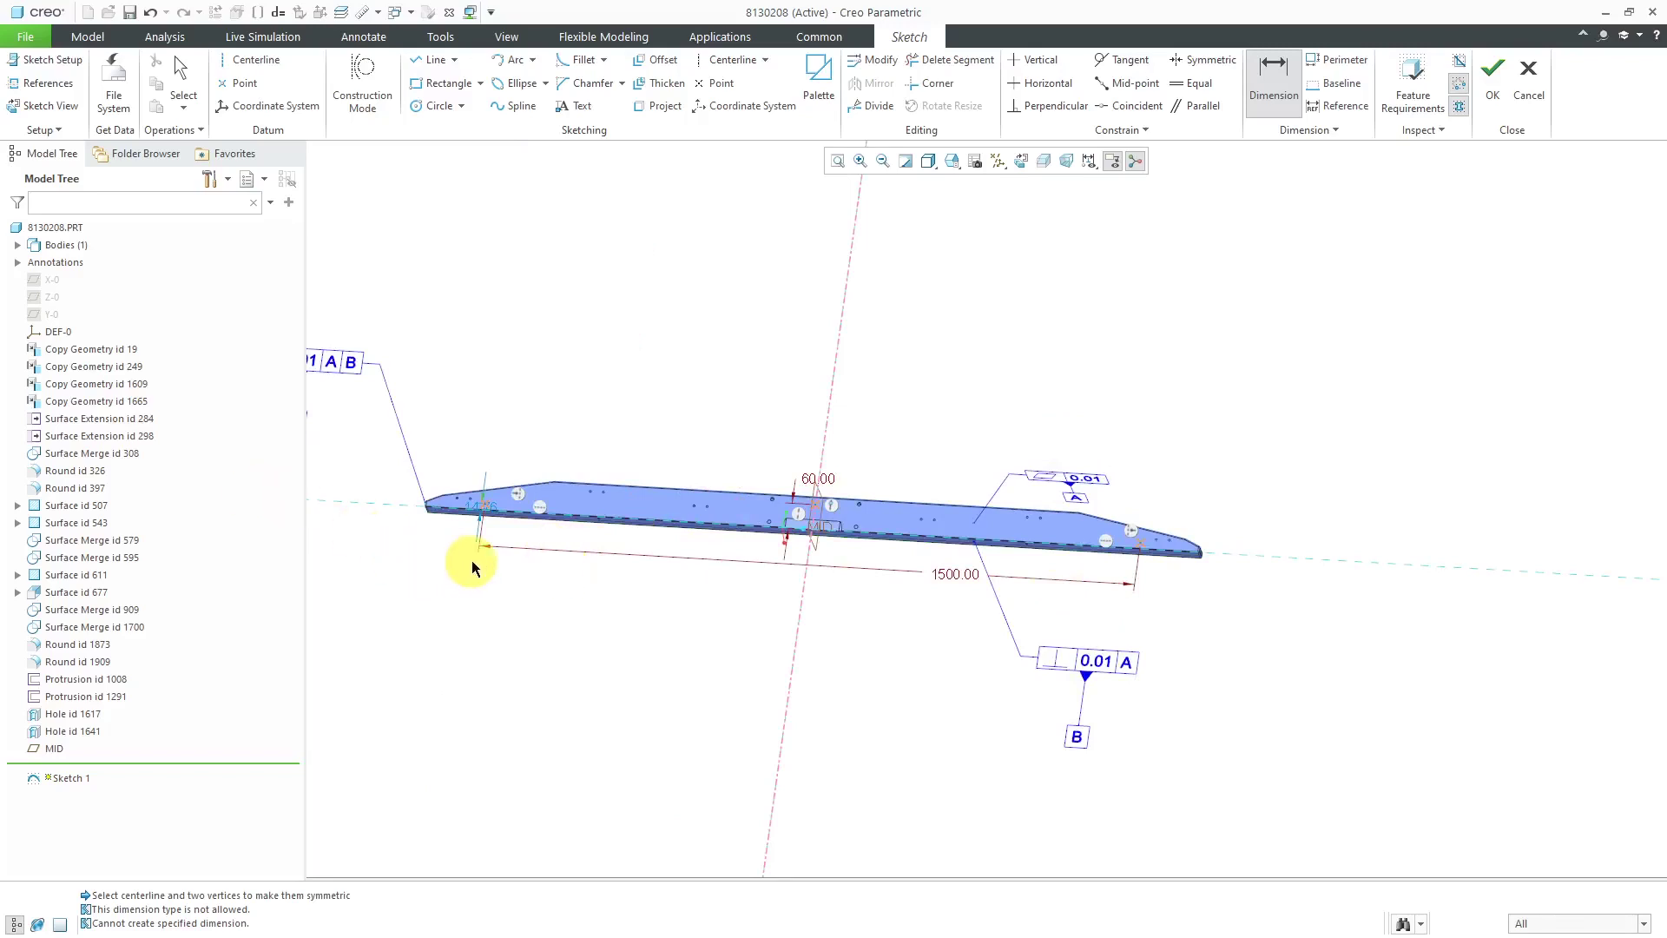
{"action": "key", "text": "Escape"}
Set the outer datum point's offset from the long notched edge to 10.
{"action": "scroll", "coordinate": [461, 544], "scroll_direction": "down", "scroll_amount": 3}
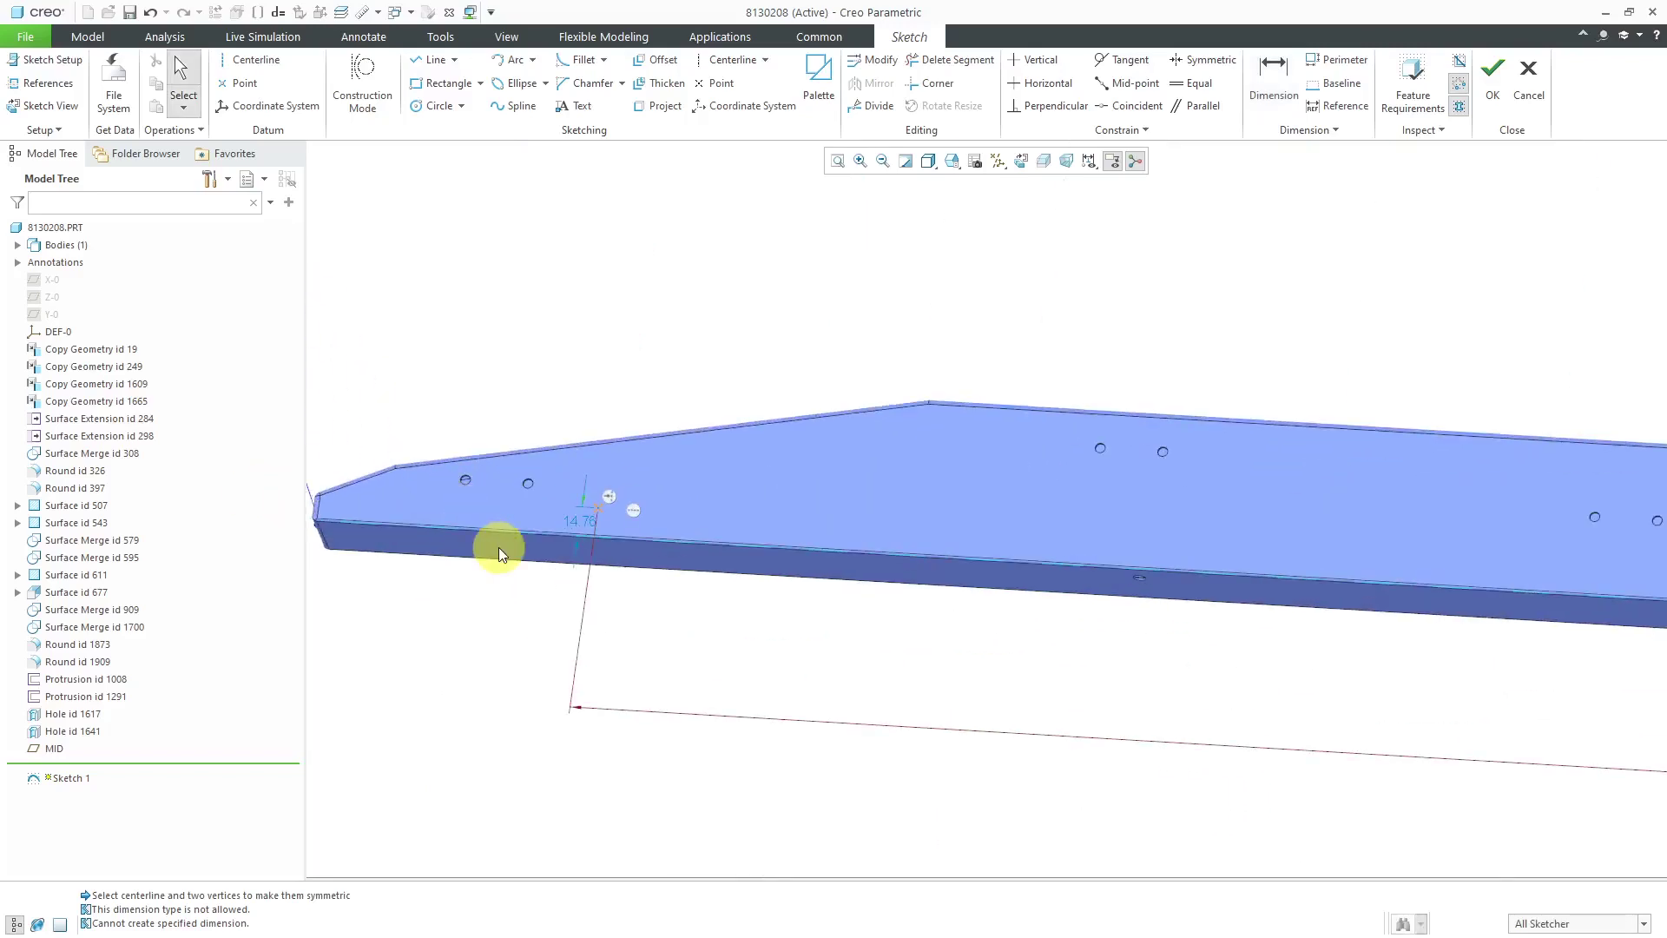
{"action": "scroll", "coordinate": [602, 534], "scroll_direction": "down", "scroll_amount": 3}
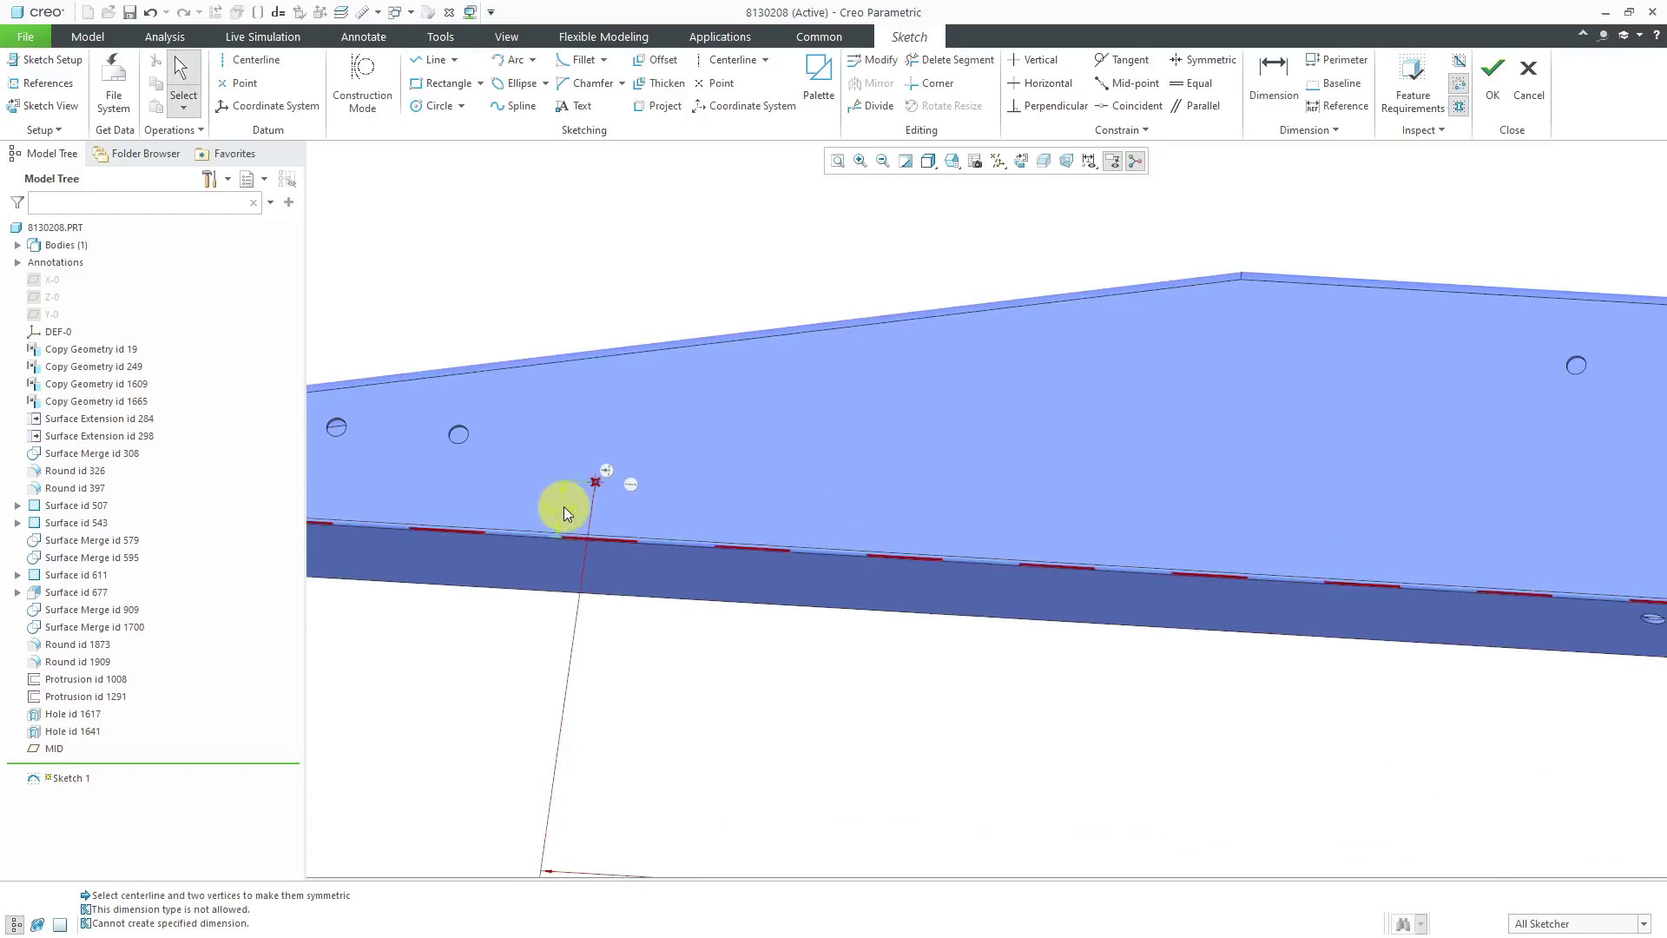
{"action": "left_click", "coordinate": [566, 509]}
{"action": "type", "text": "10"}
{"action": "key", "text": "Return"}
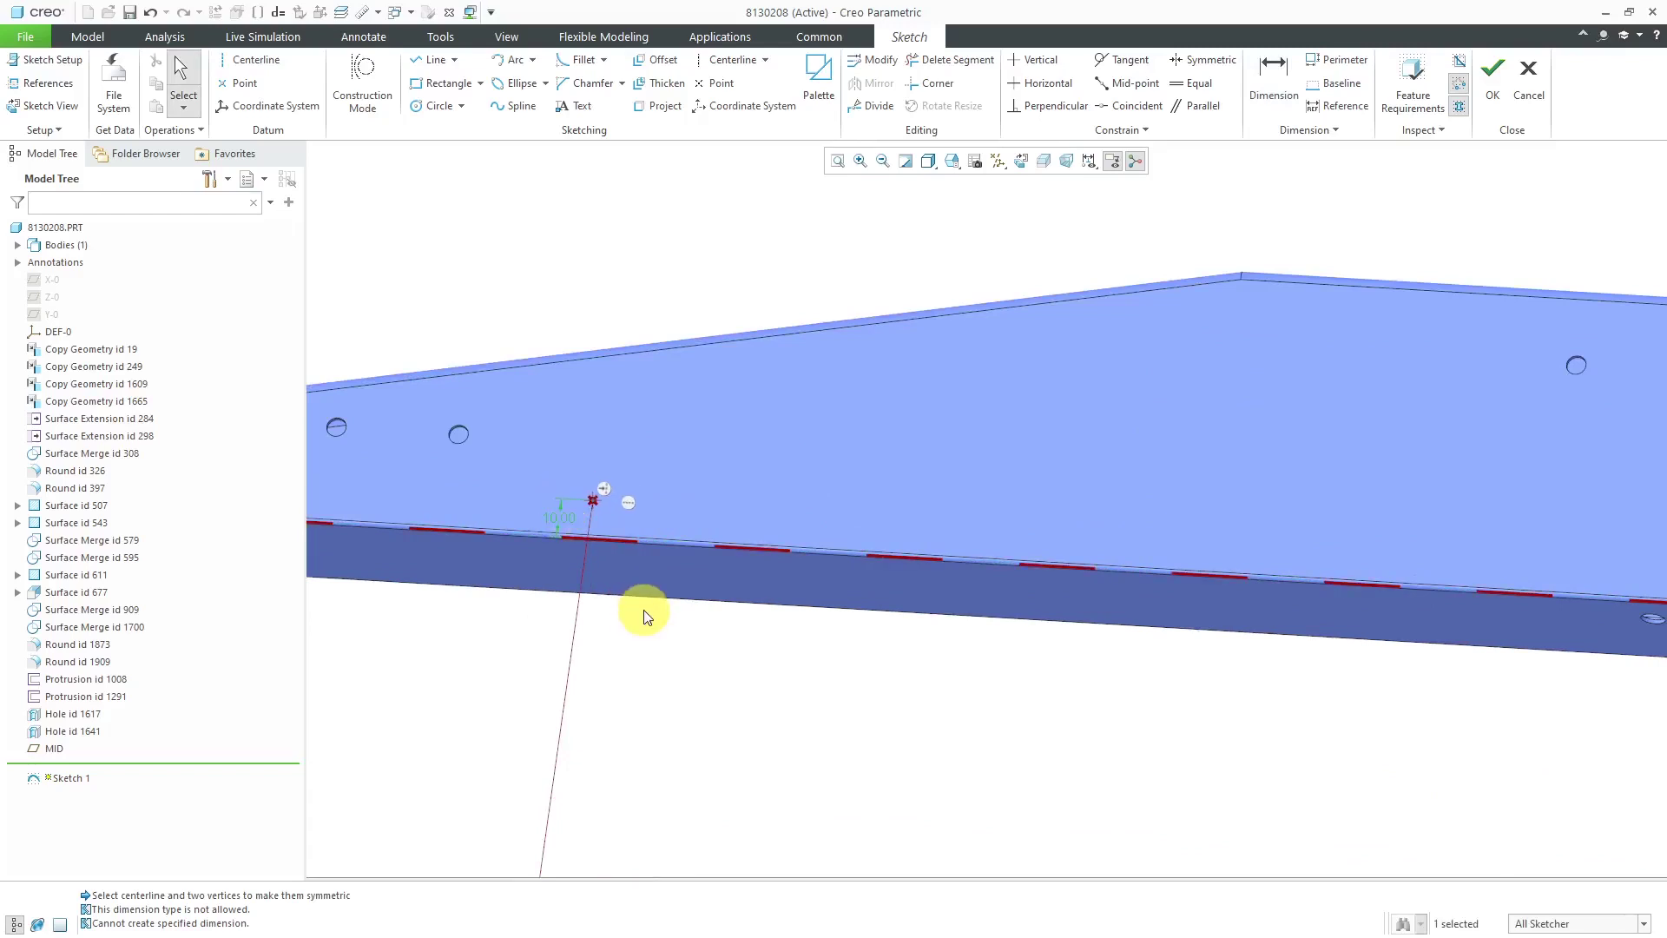
Finish the sketch and rename it A-DTM-TARG-SKETCH.
{"action": "scroll", "coordinate": [603, 400], "scroll_direction": "up", "scroll_amount": 5}
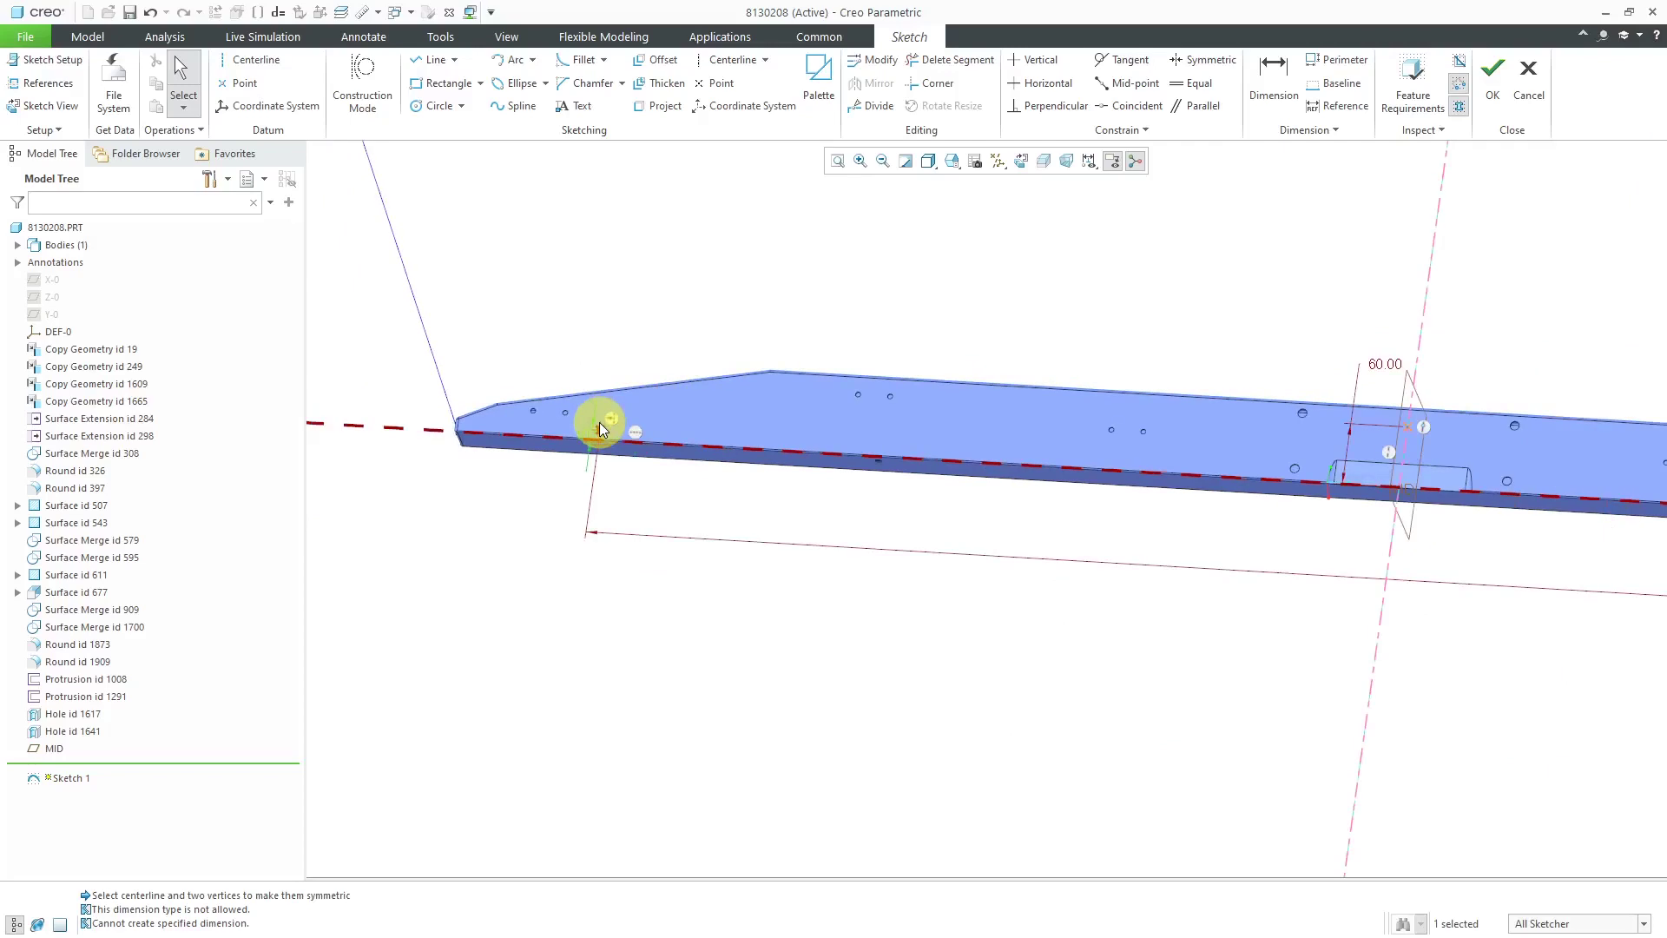
{"action": "scroll", "coordinate": [599, 422], "scroll_direction": "up", "scroll_amount": 2}
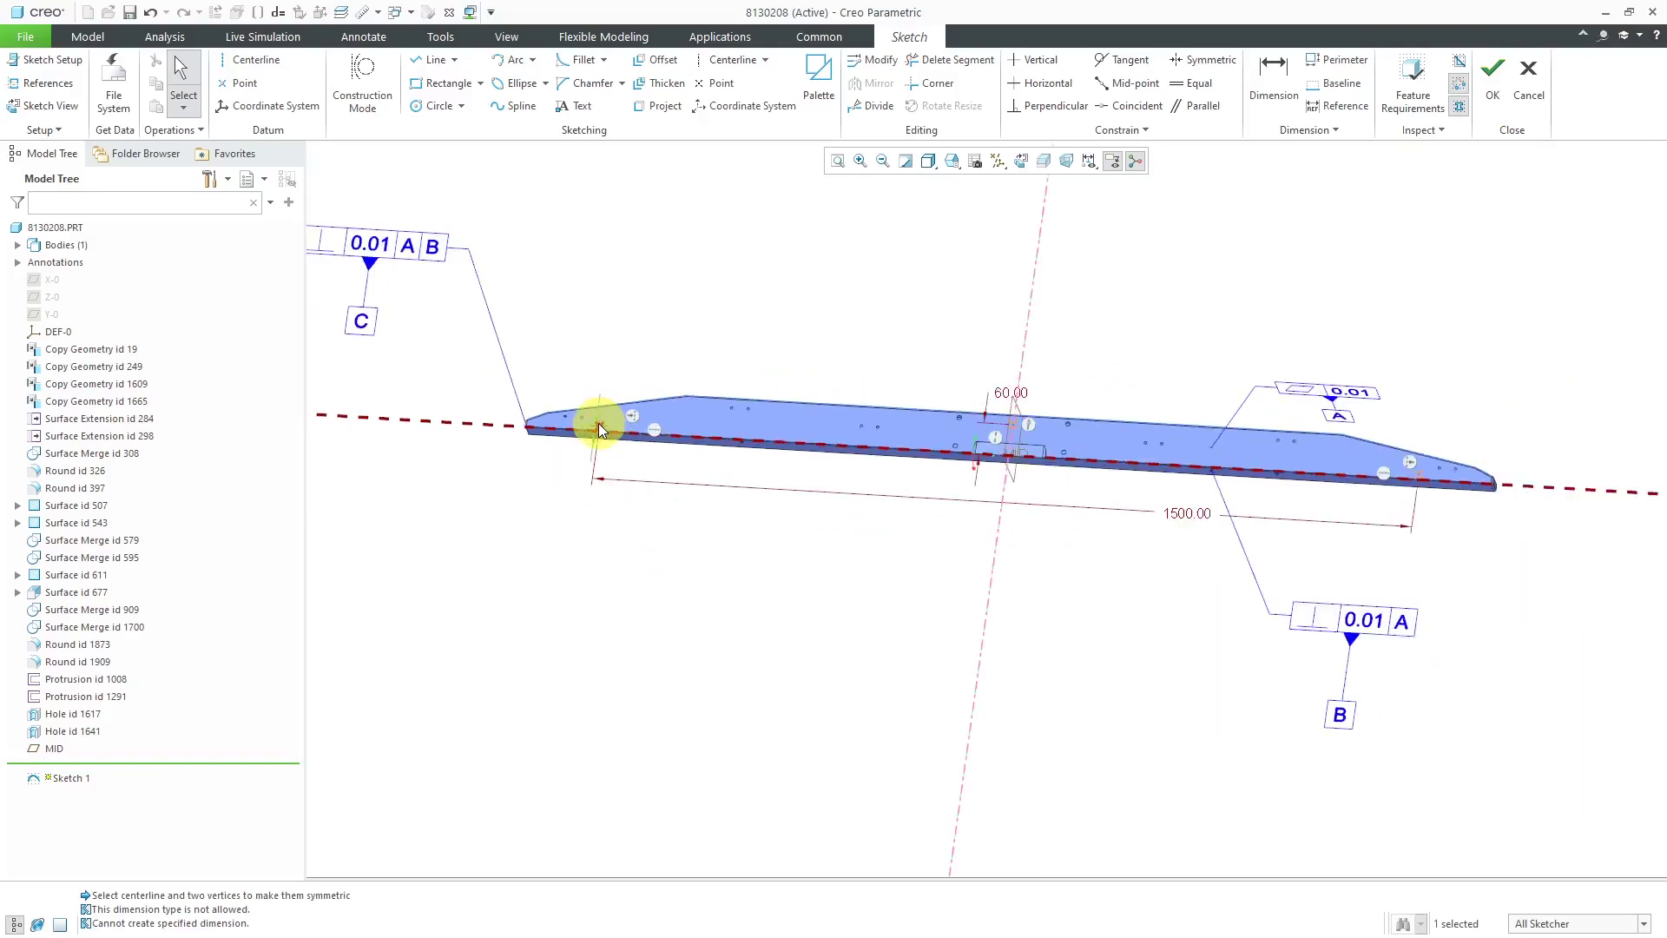
{"action": "left_click", "coordinate": [1505, 103]}
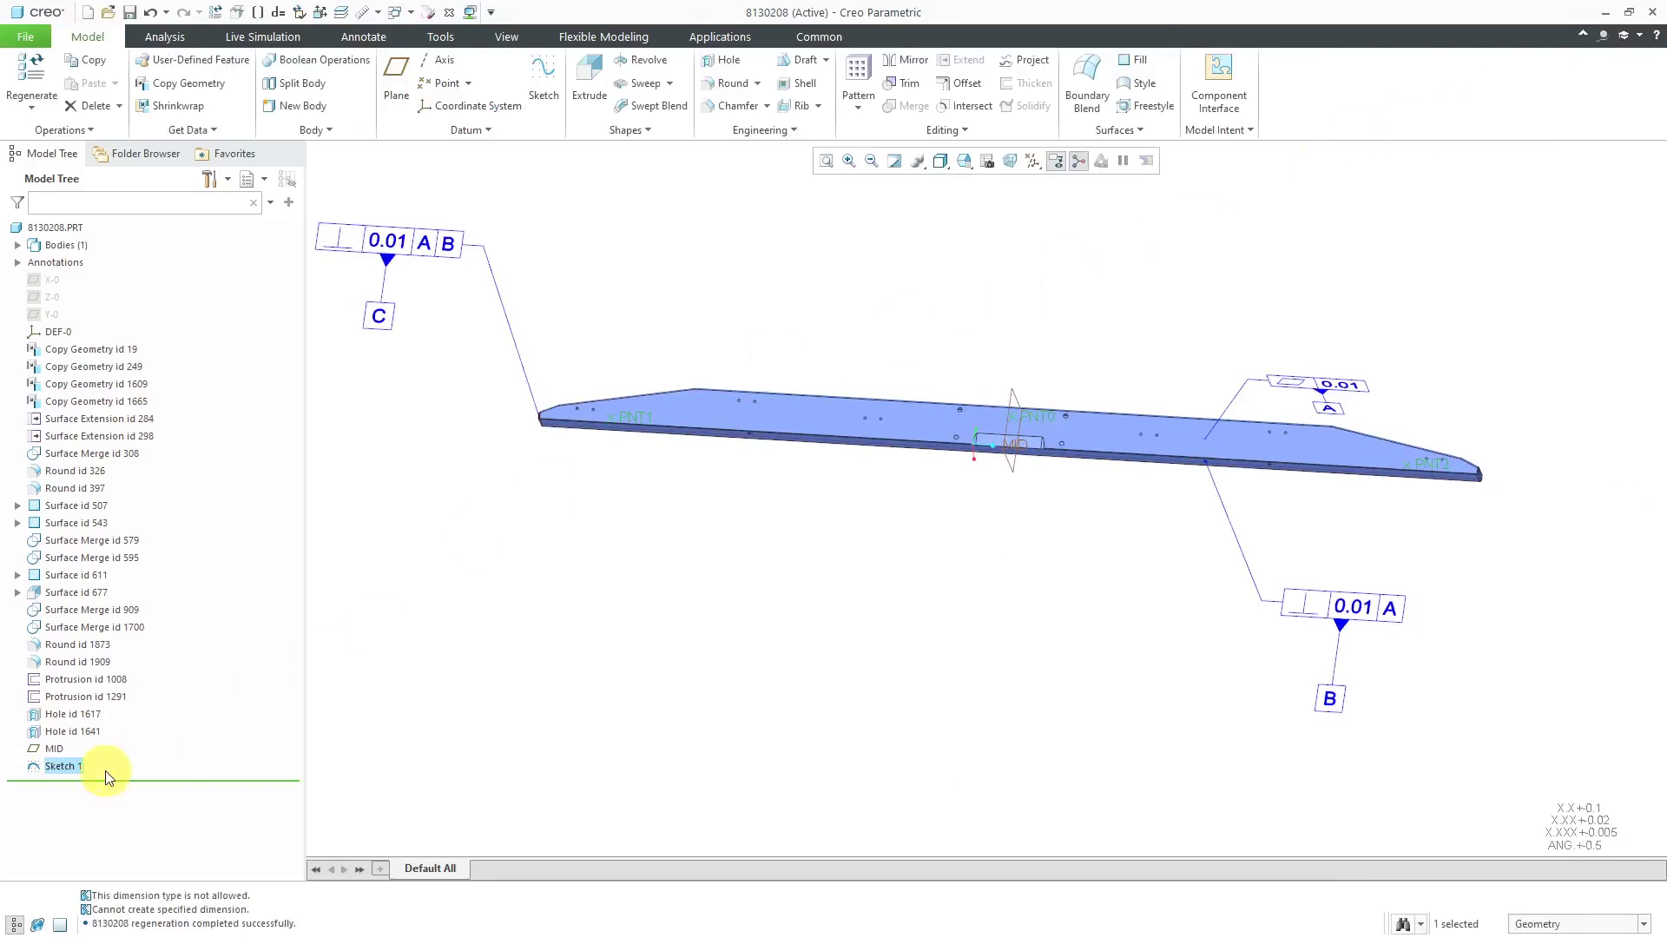
{"action": "left_click", "coordinate": [75, 766]}
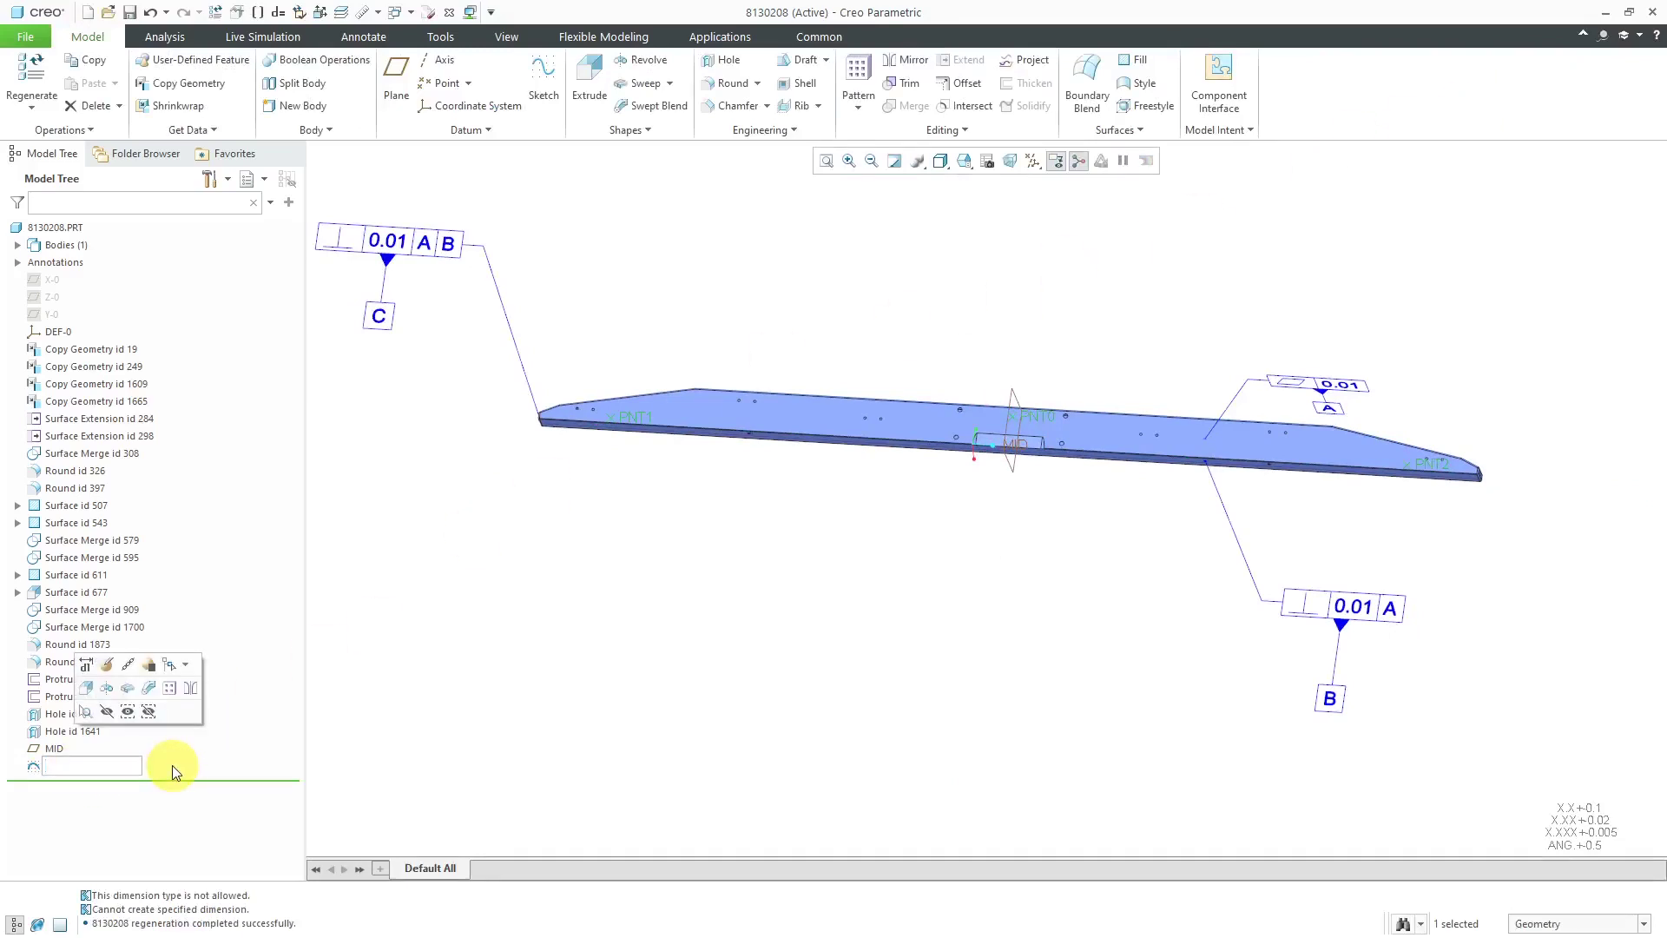
{"action": "type", "text": "a-dtm-targ-sketch"}
{"action": "key", "text": "Return"}
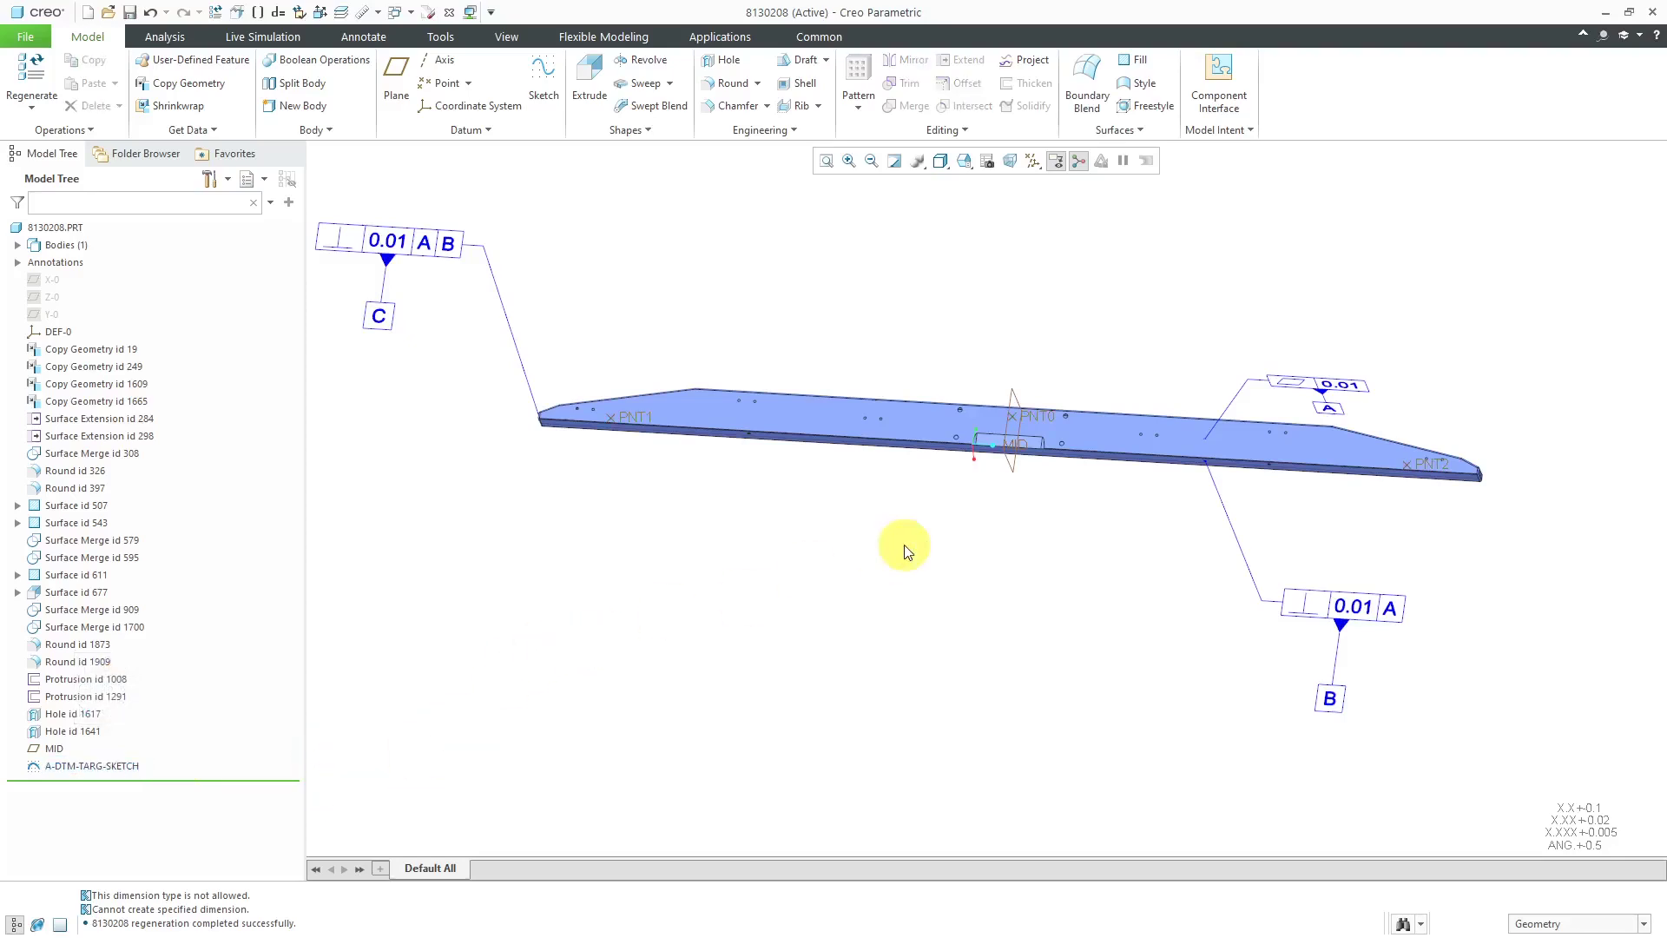
Start a new sketch on the long narrow datum B surface, using the datum A face as the Top orientation reference.
{"action": "mouse_move", "coordinate": [1034, 524]}
{"action": "middle_mouse_down"}
{"action": "mouse_move", "coordinate": [1065, 461]}
{"action": "mouse_move", "coordinate": [1019, 454]}
{"action": "middle_mouse_up"}
{"action": "scroll", "coordinate": [899, 491], "scroll_direction": "up", "scroll_amount": 2}
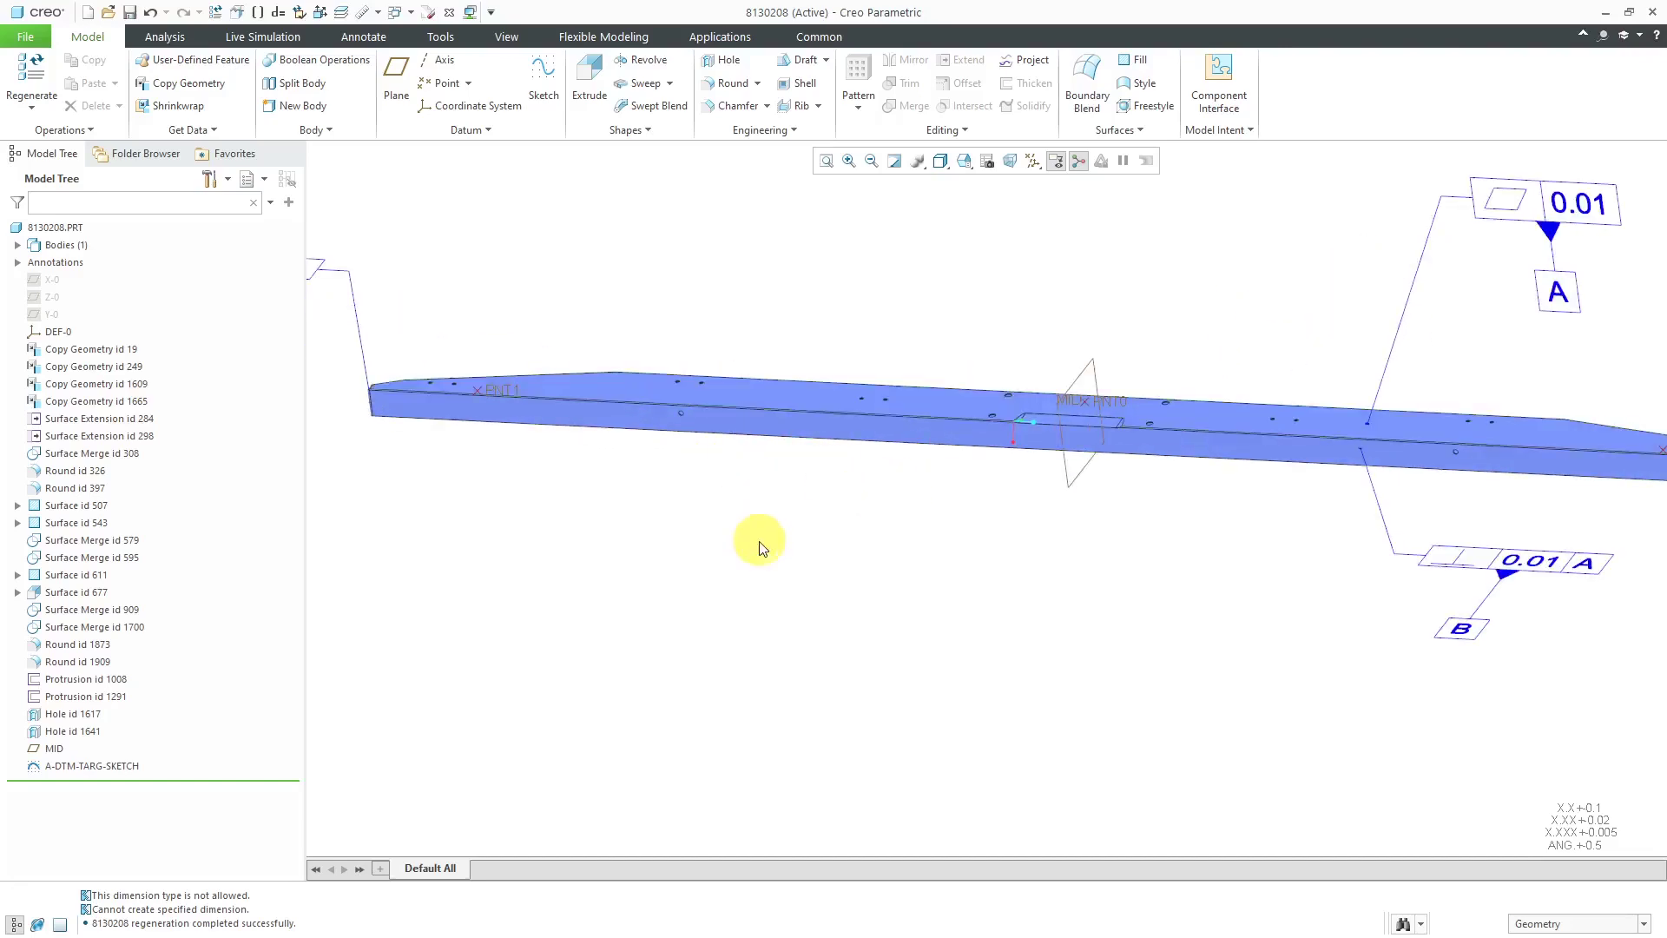
{"action": "left_click", "coordinate": [543, 77]}
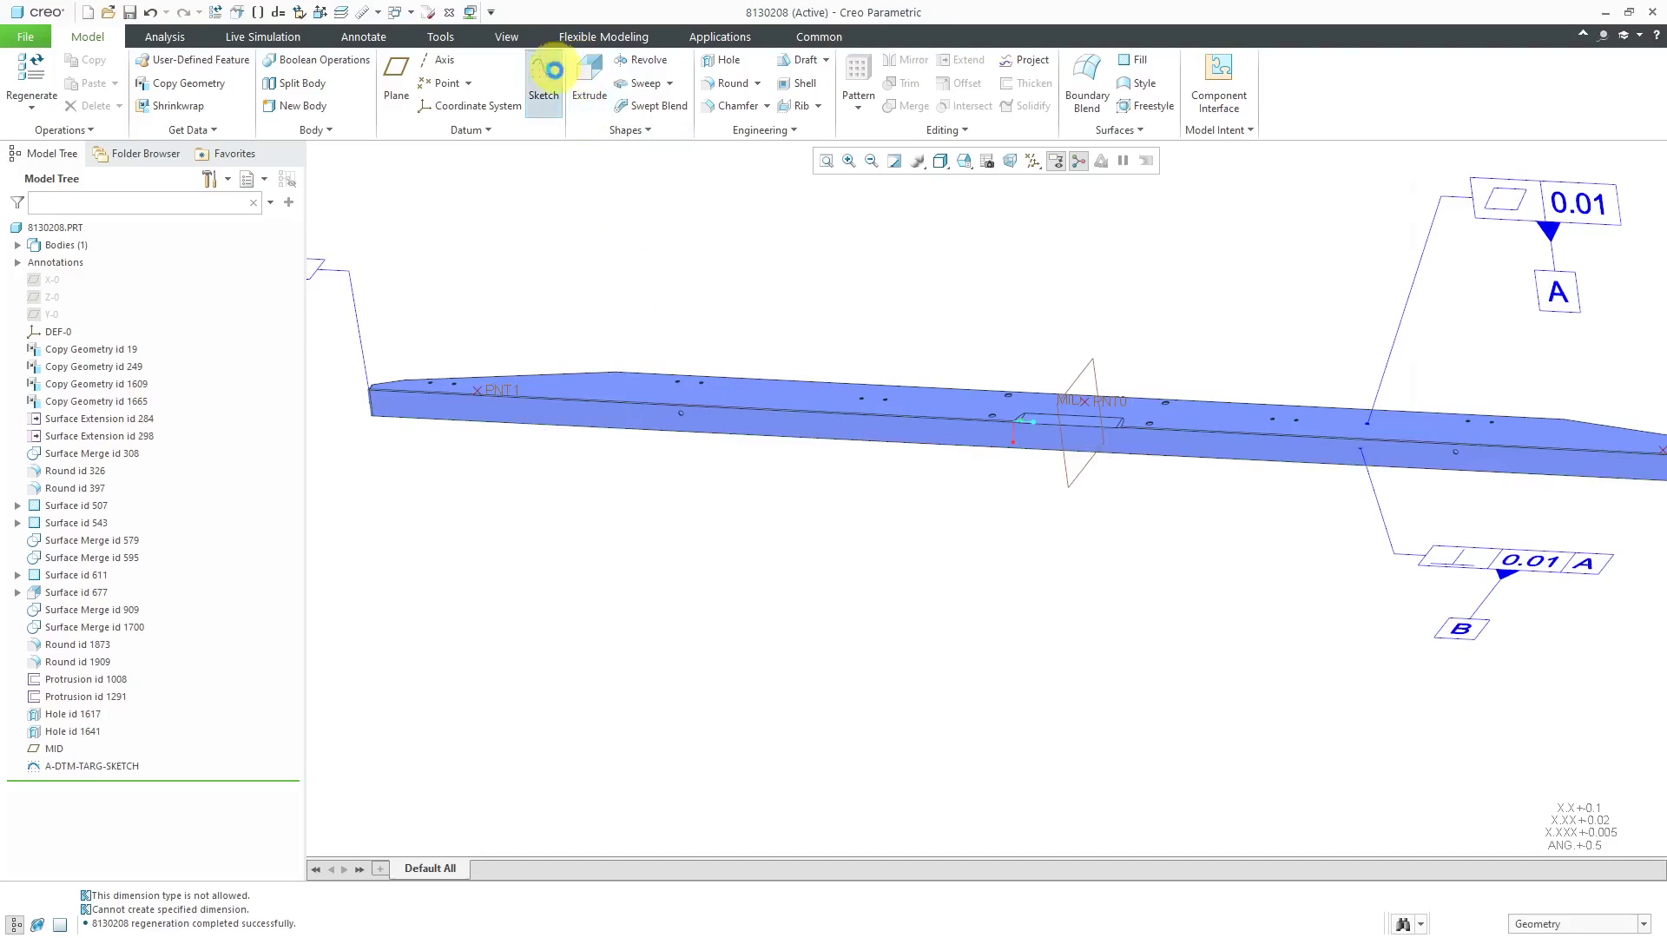
{"action": "left_click", "coordinate": [906, 445]}
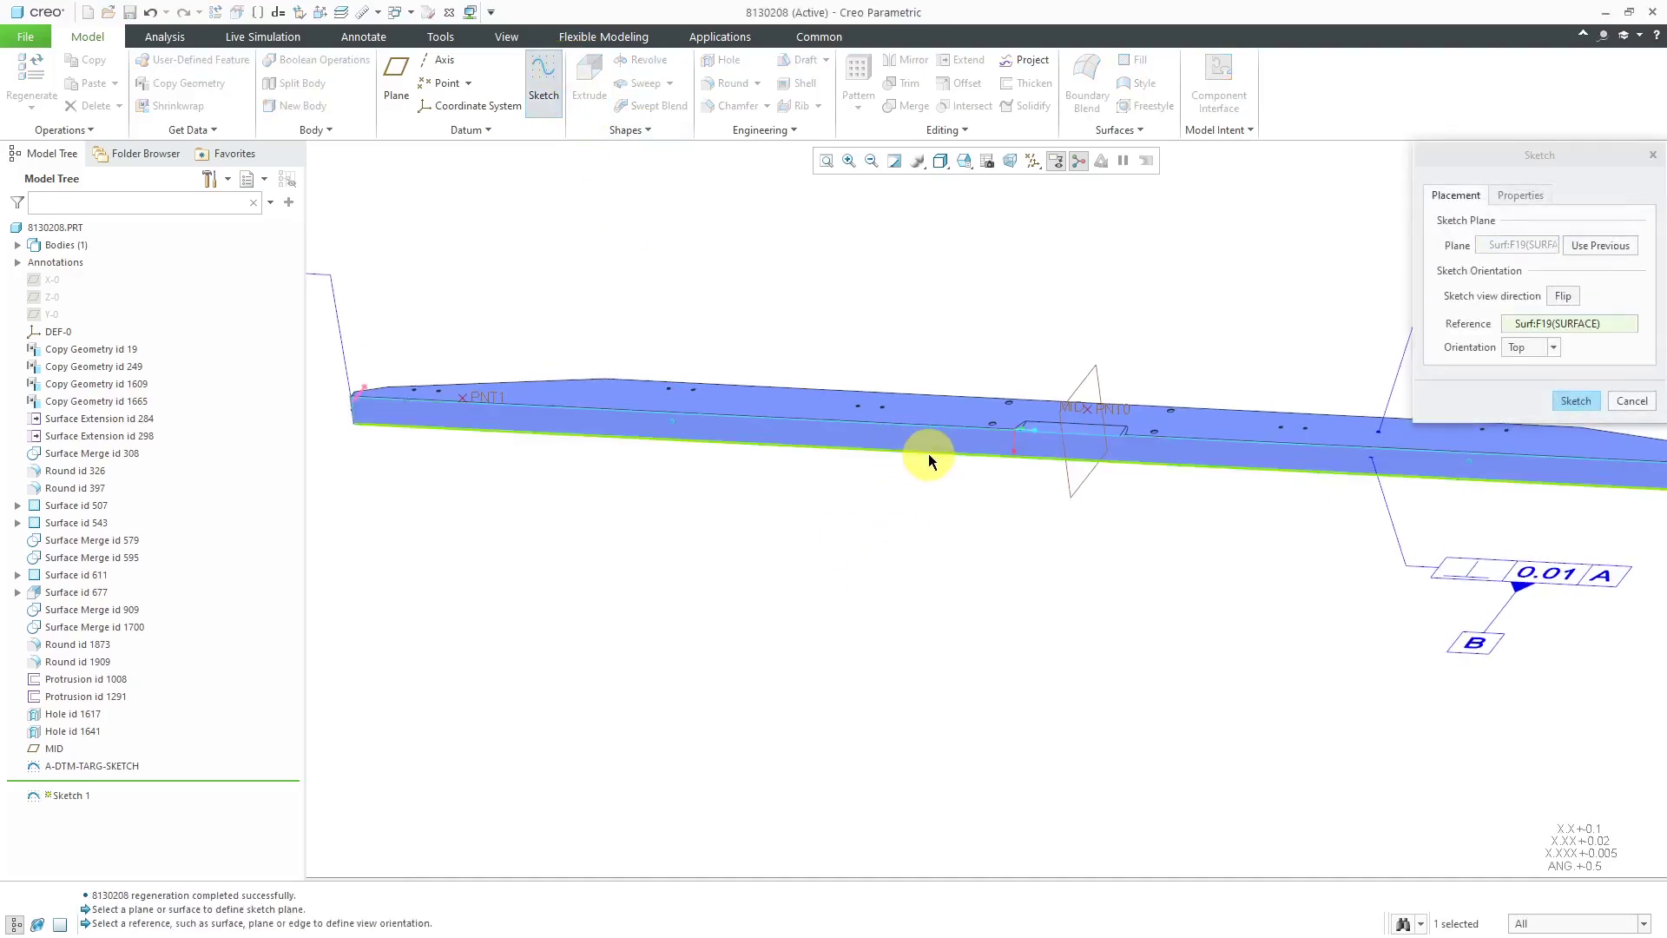
{"action": "left_click", "coordinate": [1529, 323]}
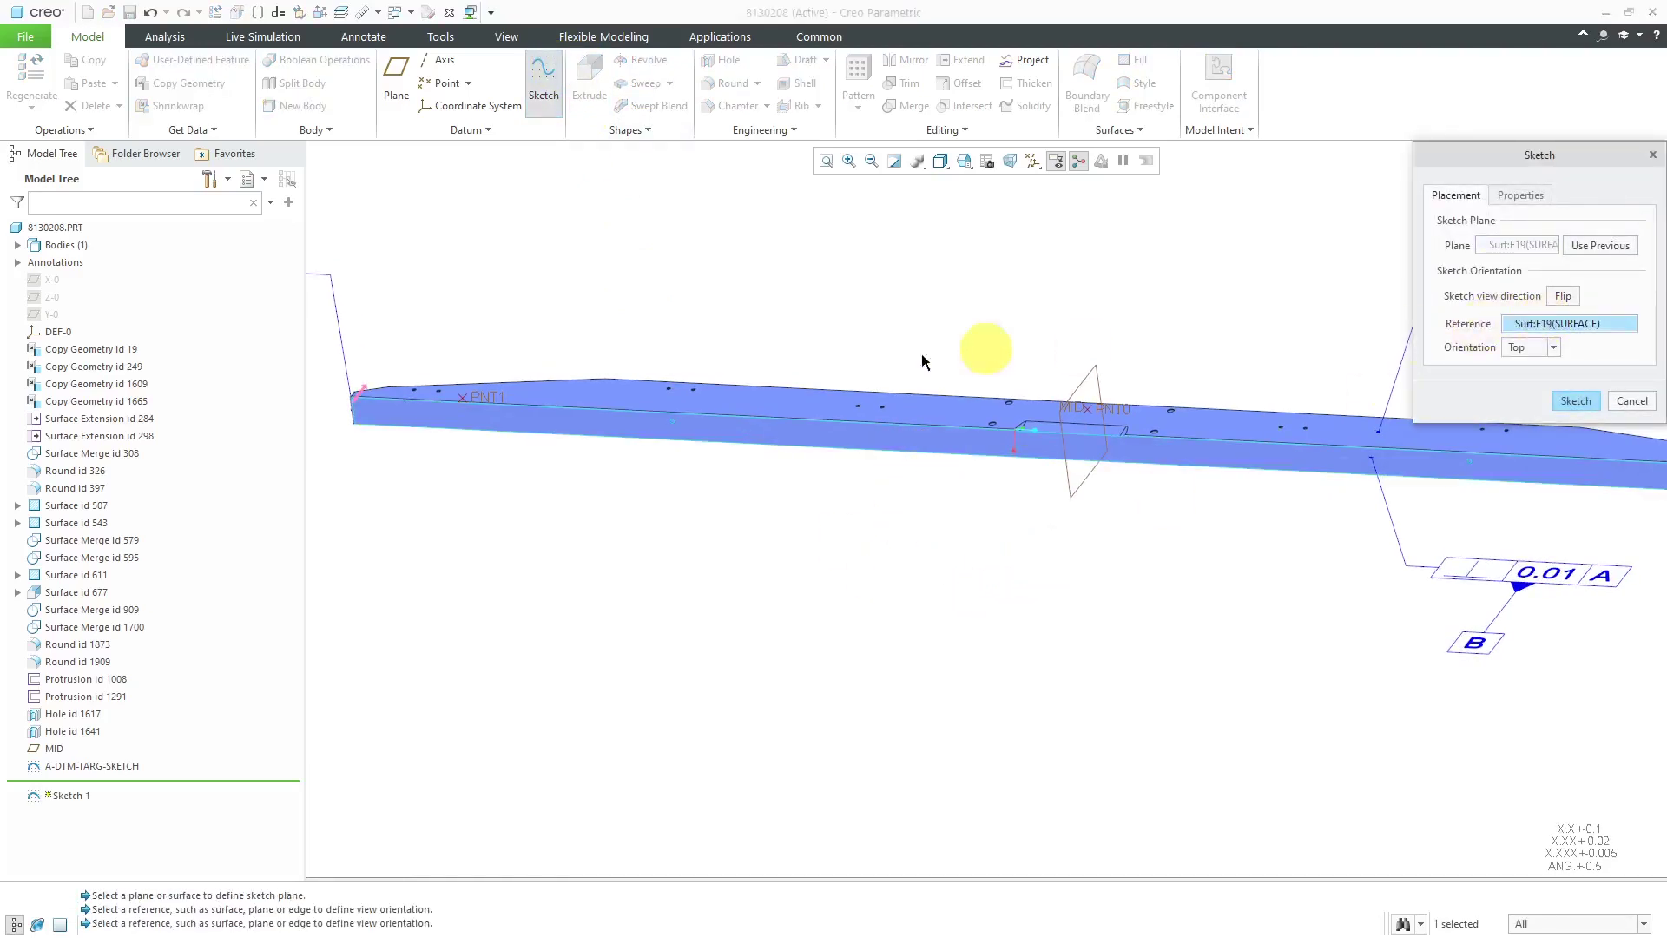
{"action": "left_click", "coordinate": [961, 392]}
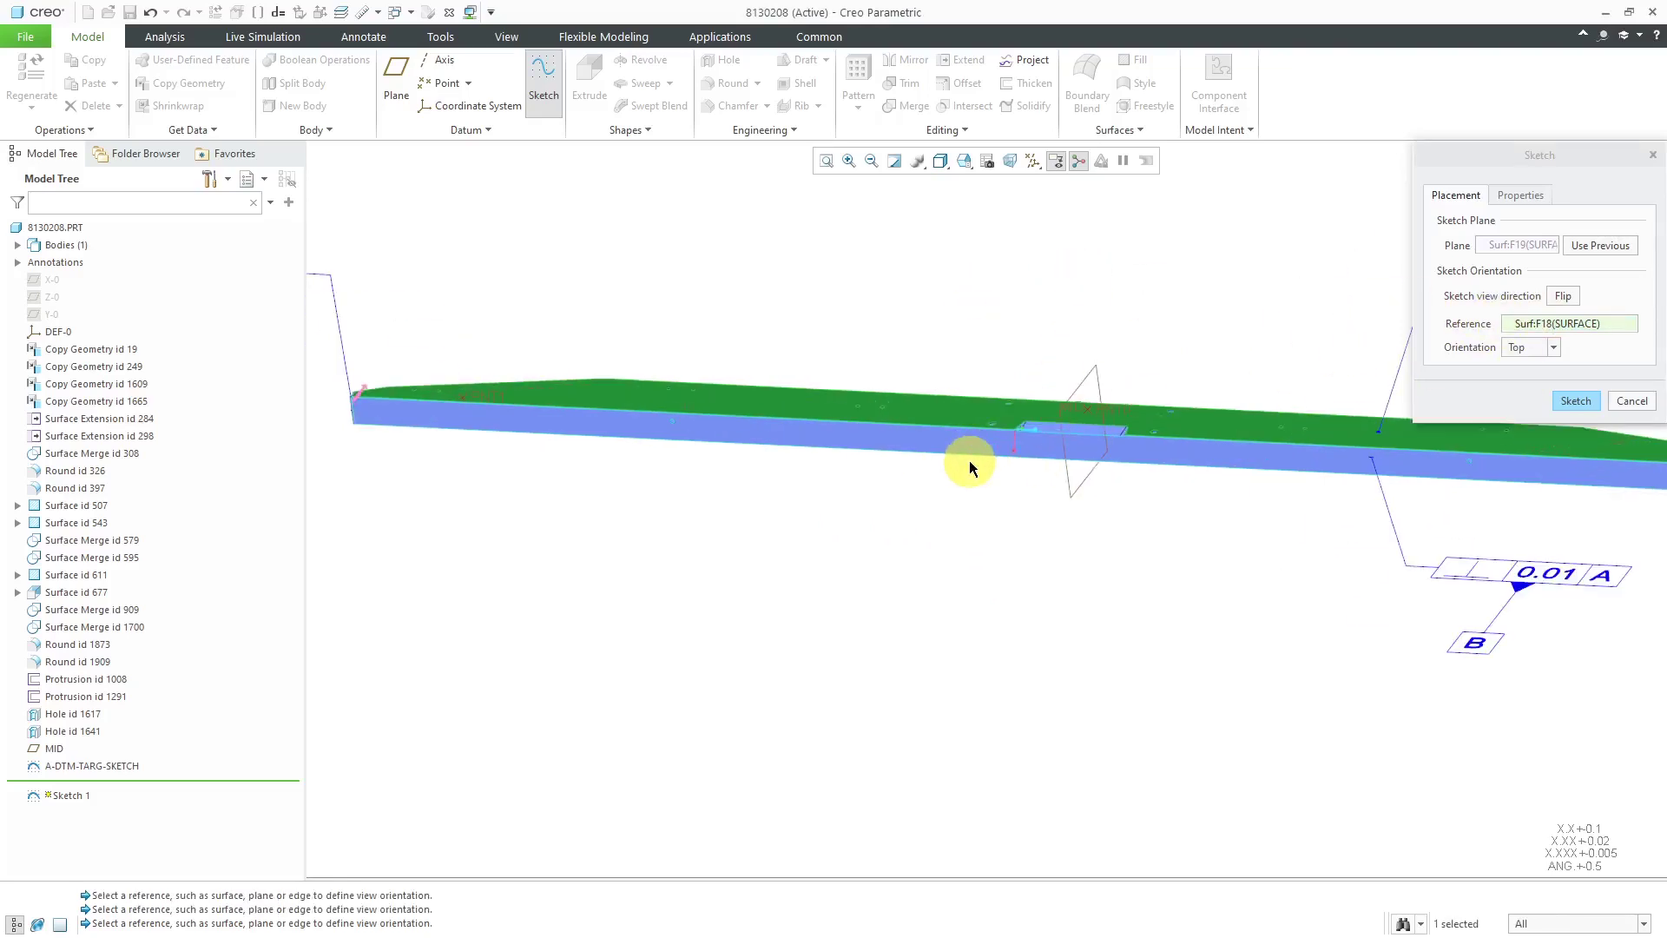
{"action": "left_click", "coordinate": [1575, 403]}
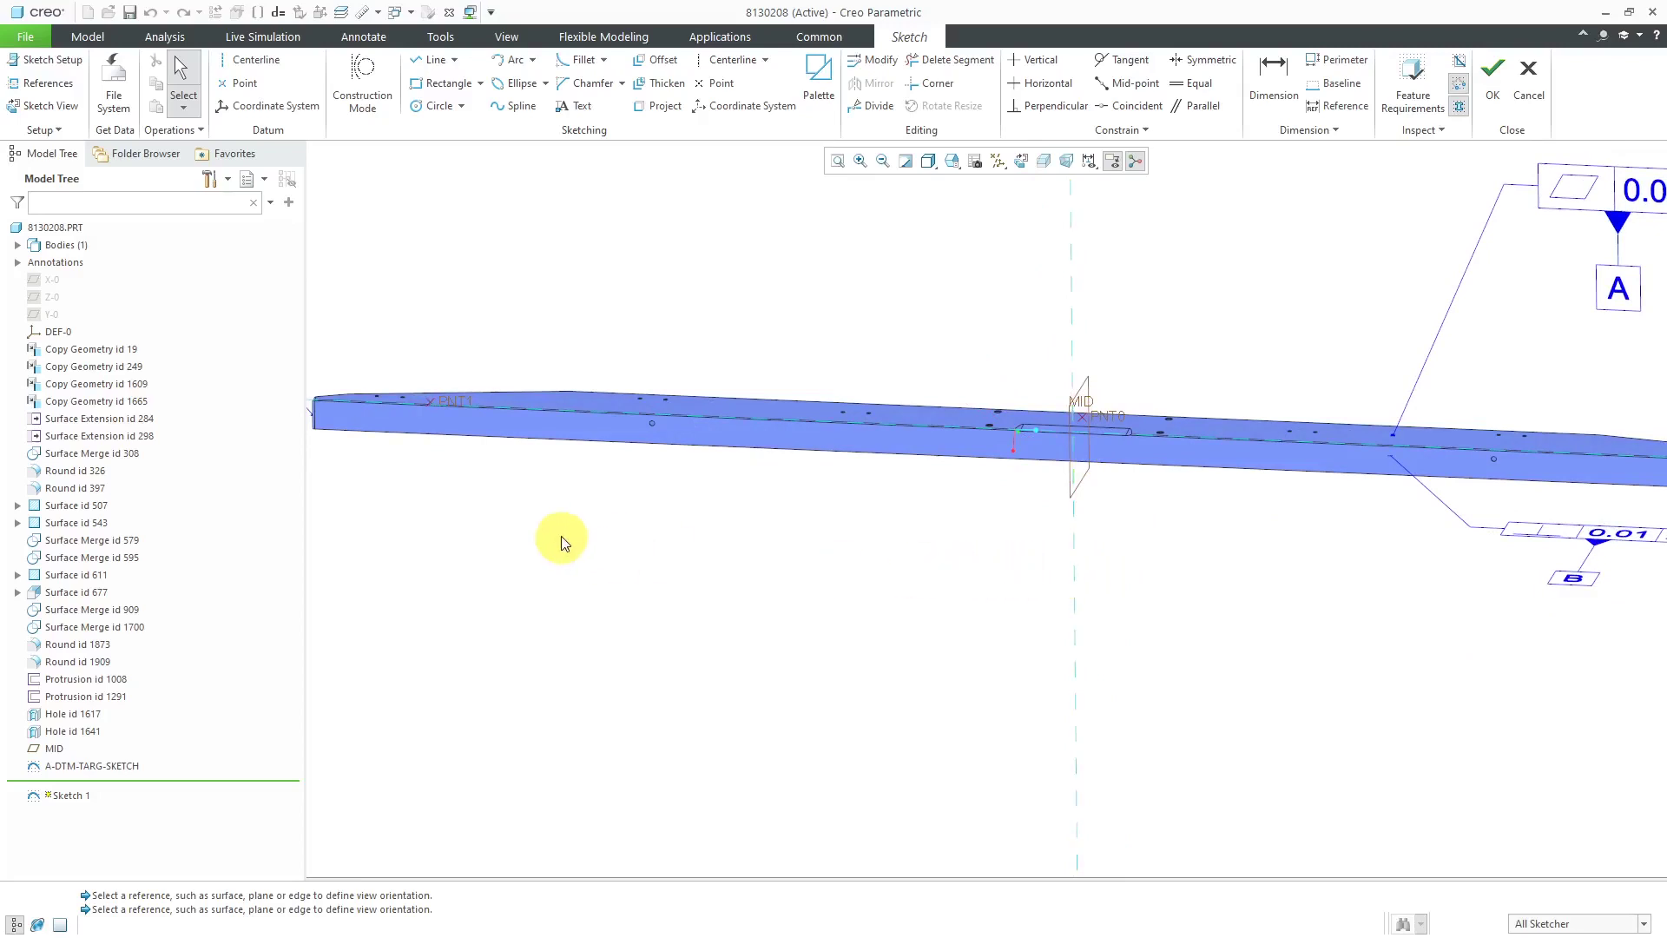
Place two horizontally aligned datum points on the narrow face, one toward each end.
{"action": "left_click", "coordinate": [253, 86]}
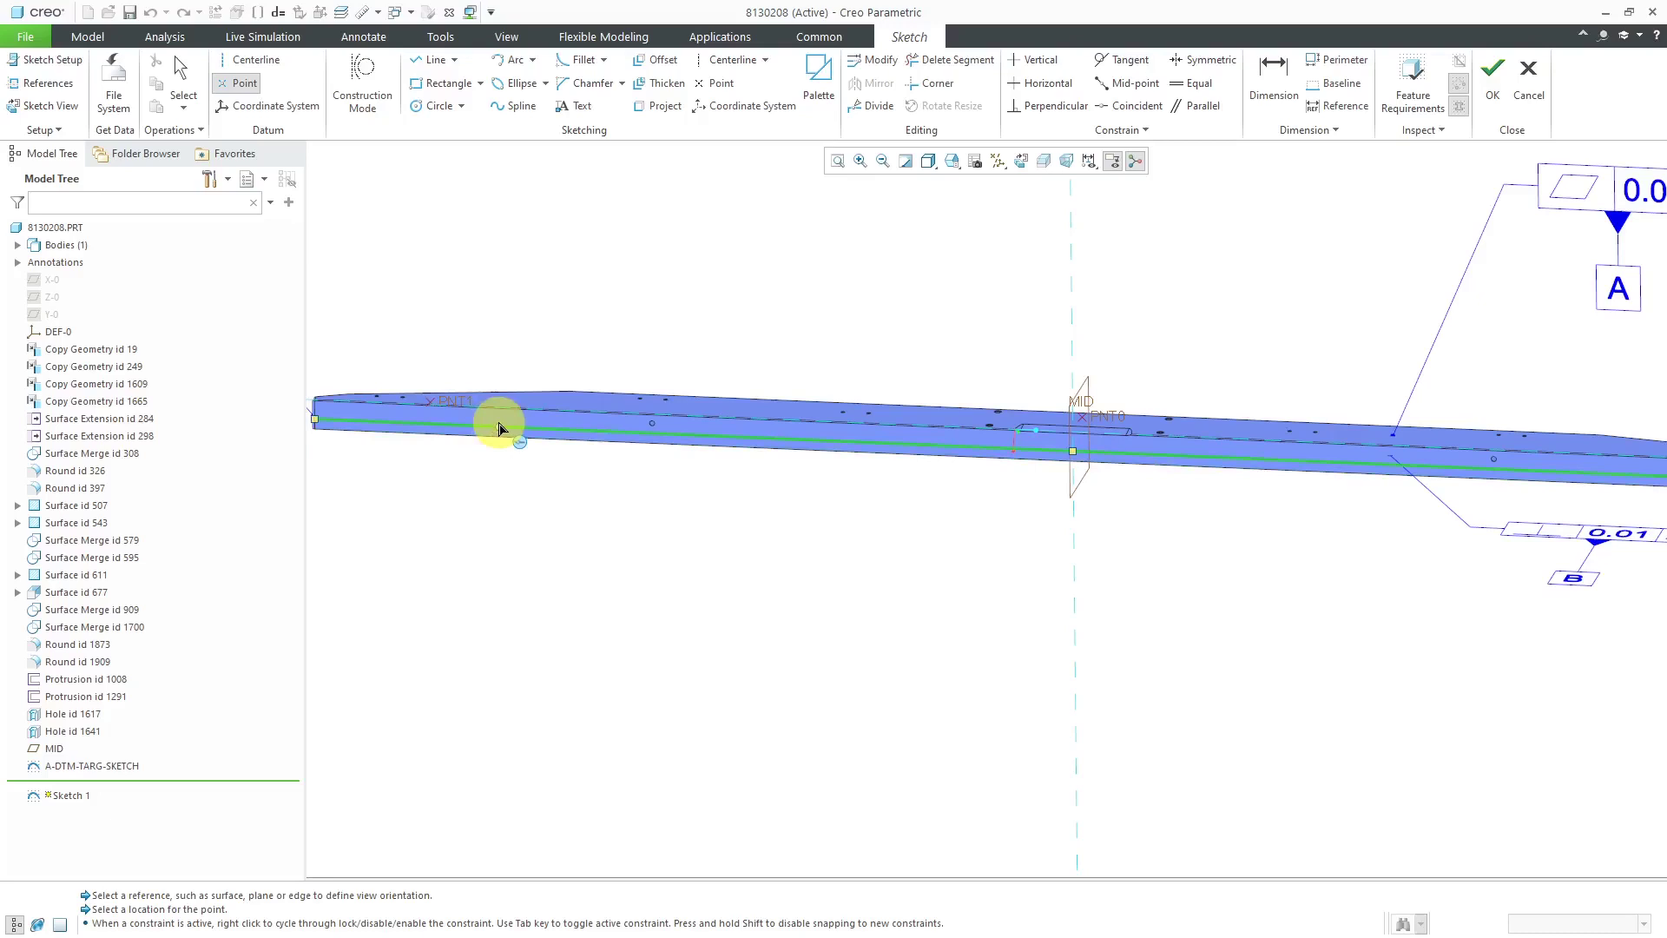
{"action": "scroll", "coordinate": [499, 427], "scroll_direction": "down", "scroll_amount": 4}
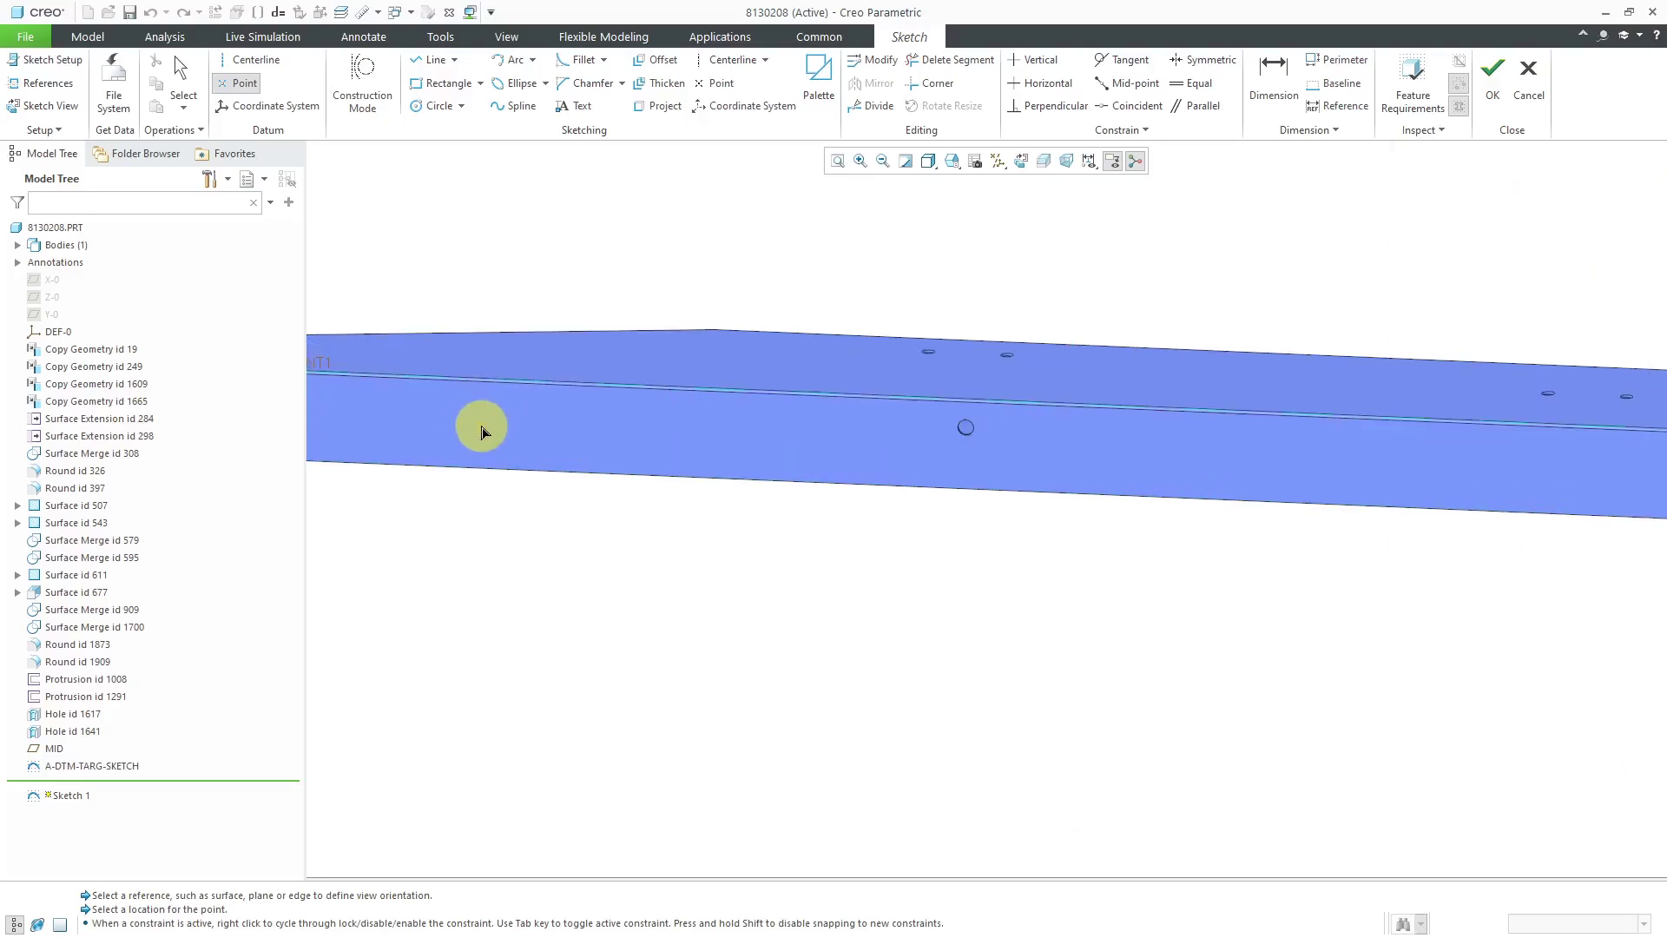
{"action": "scroll", "coordinate": [532, 500], "scroll_direction": "up", "scroll_amount": 5}
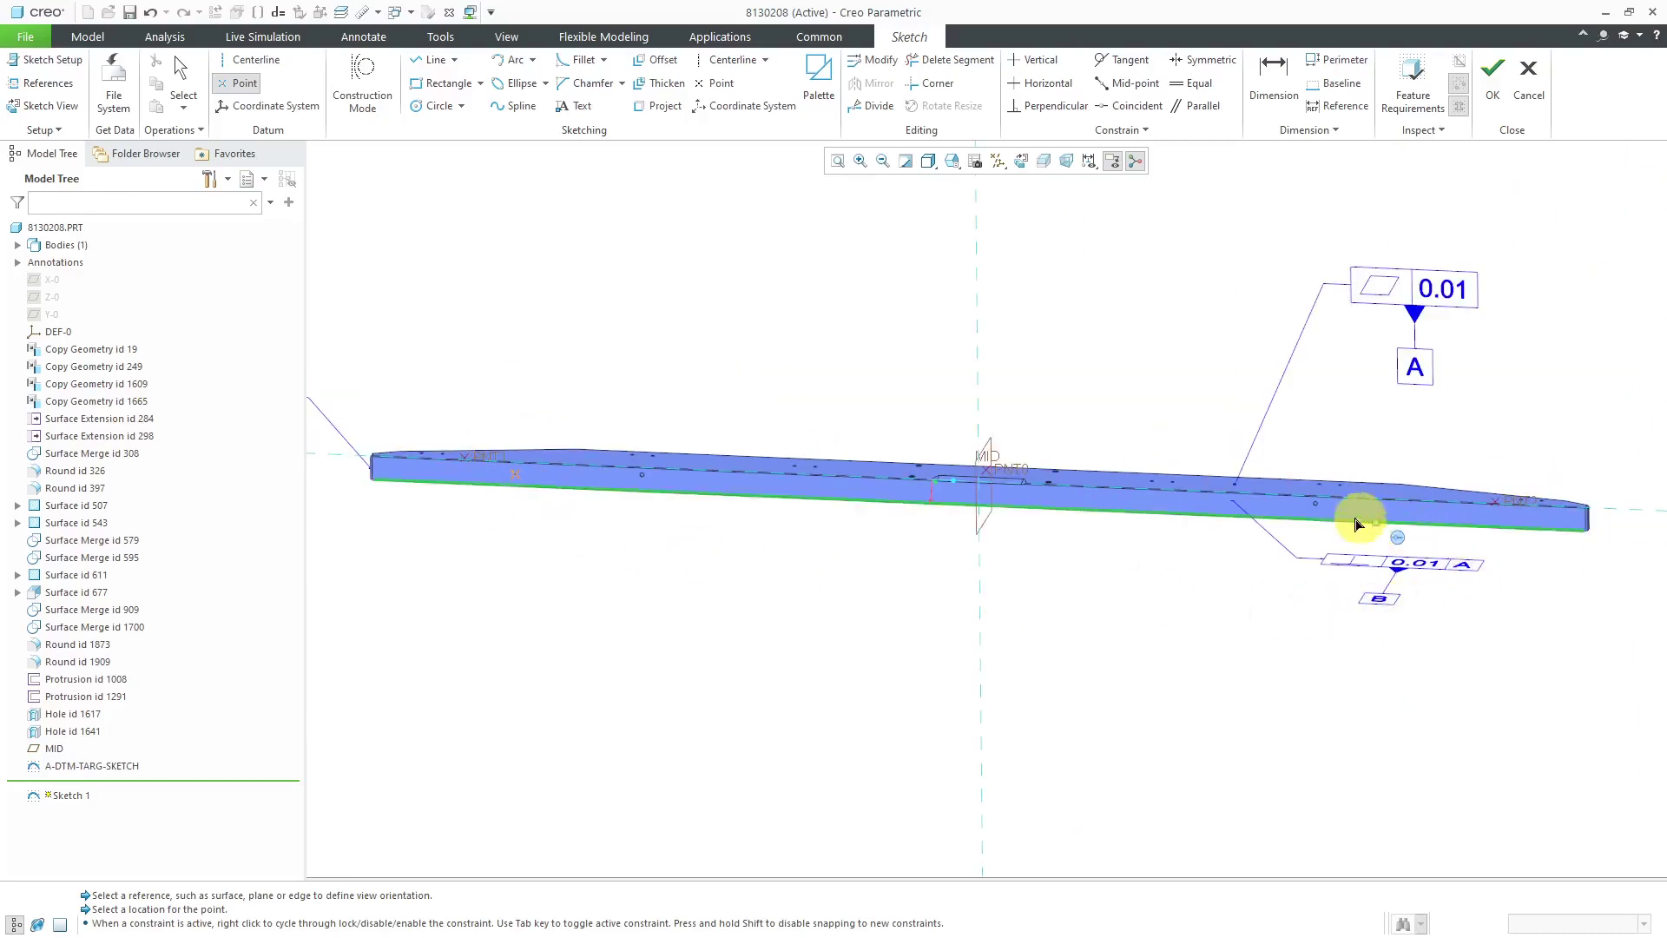
{"action": "scroll", "coordinate": [1359, 525], "scroll_direction": "down", "scroll_amount": 3}
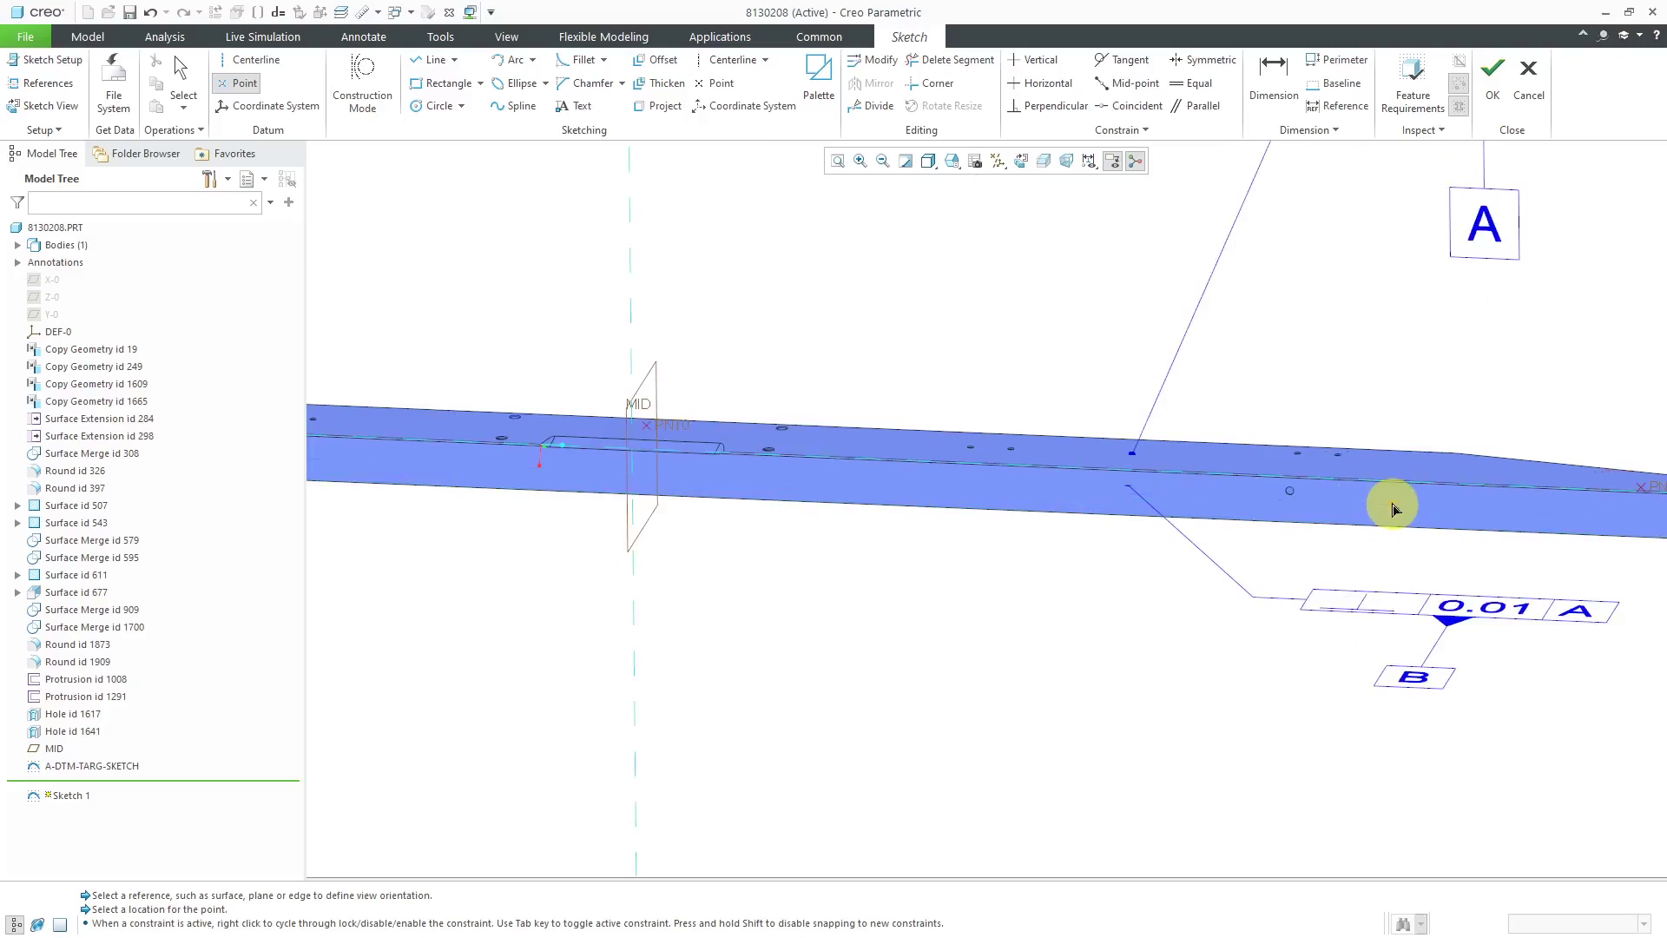
{"action": "left_click", "coordinate": [1394, 508]}
{"action": "middle_click", "coordinate": [1399, 361]}
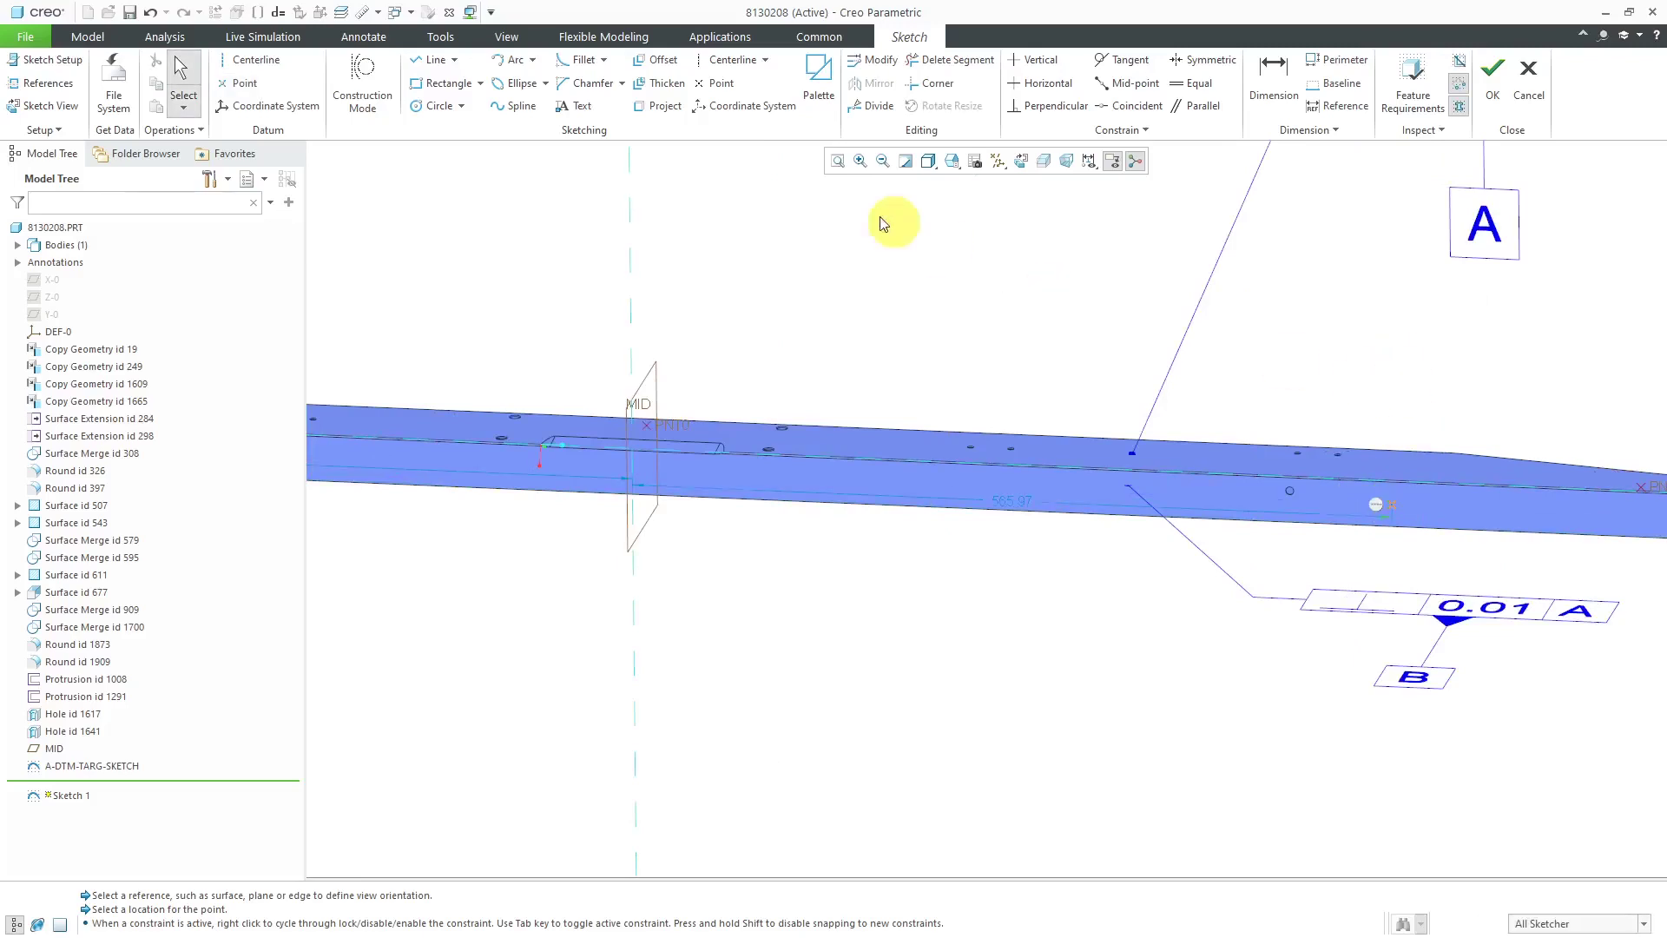
Draw a sketch centerline along the MID reference on the narrow face.
{"action": "left_click", "coordinate": [733, 59]}
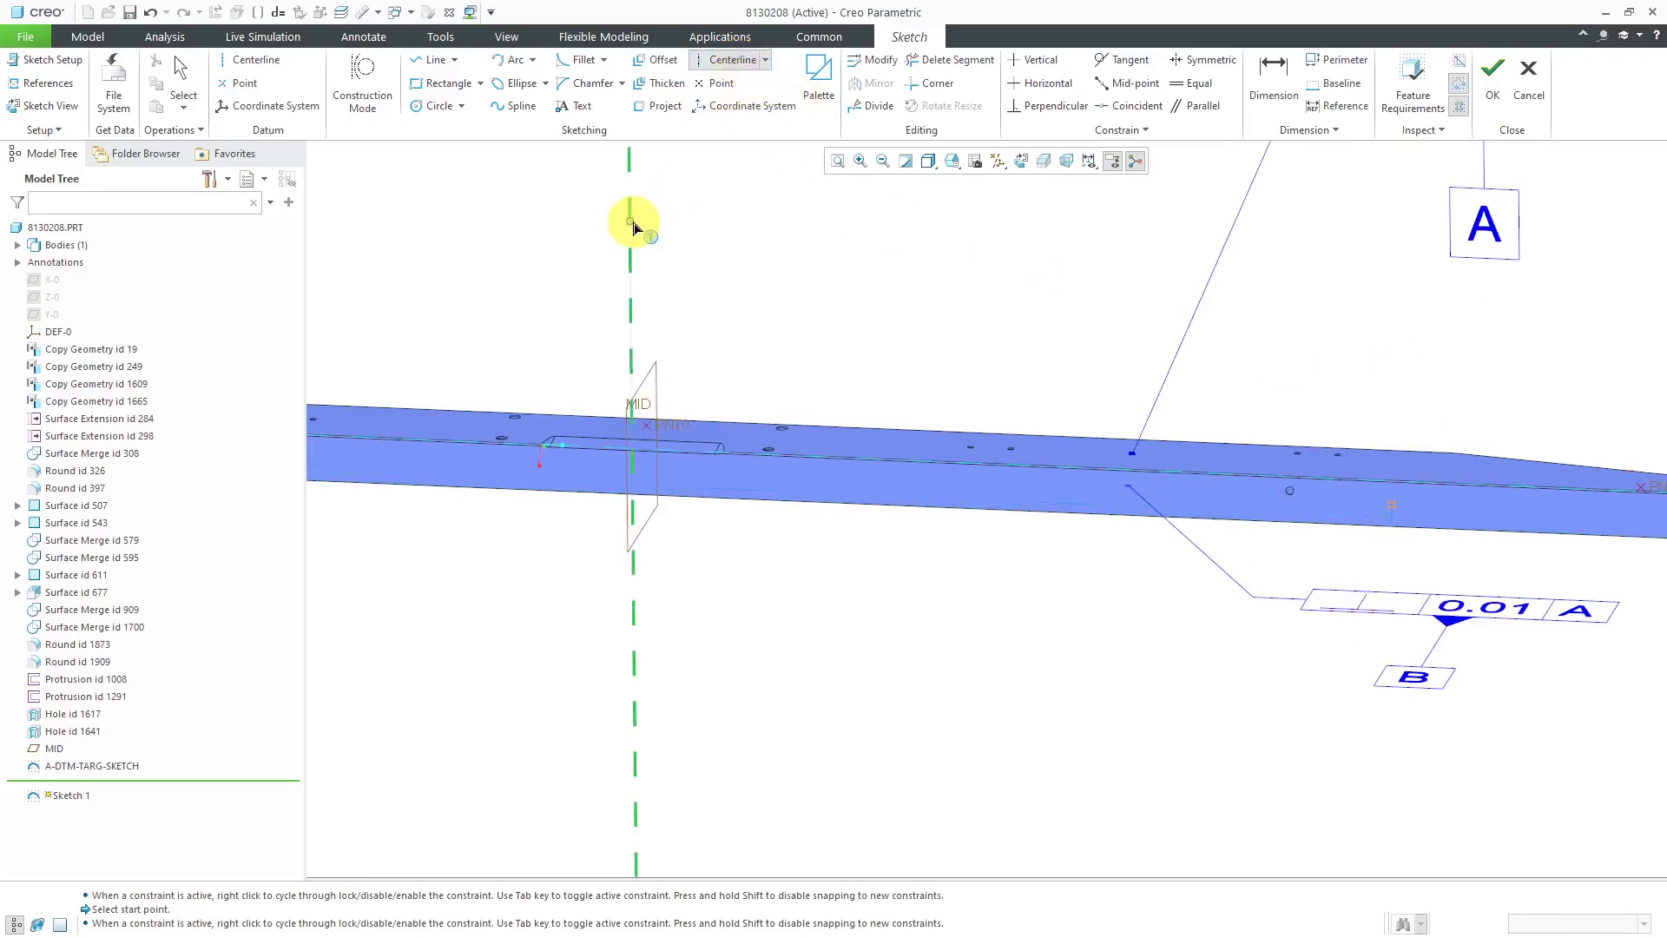
{"action": "left_click", "coordinate": [641, 469]}
{"action": "middle_click", "coordinate": [1027, 236]}
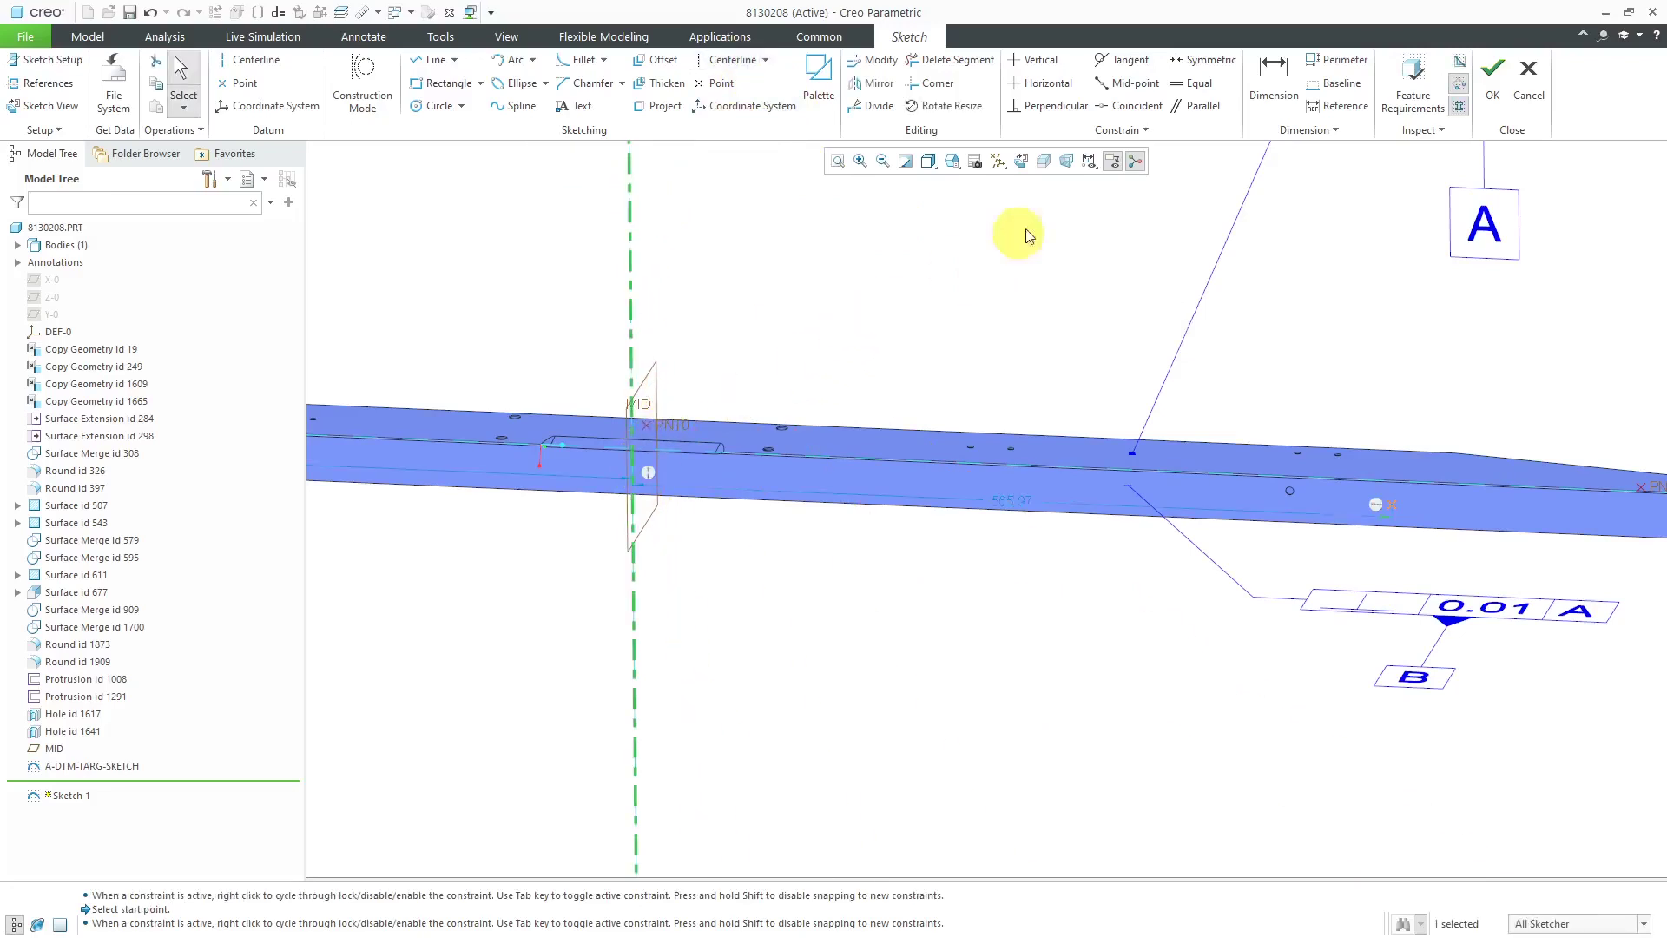
Make the two datum points on the narrow face symmetric about the centerline.
{"action": "left_click", "coordinate": [1203, 59]}
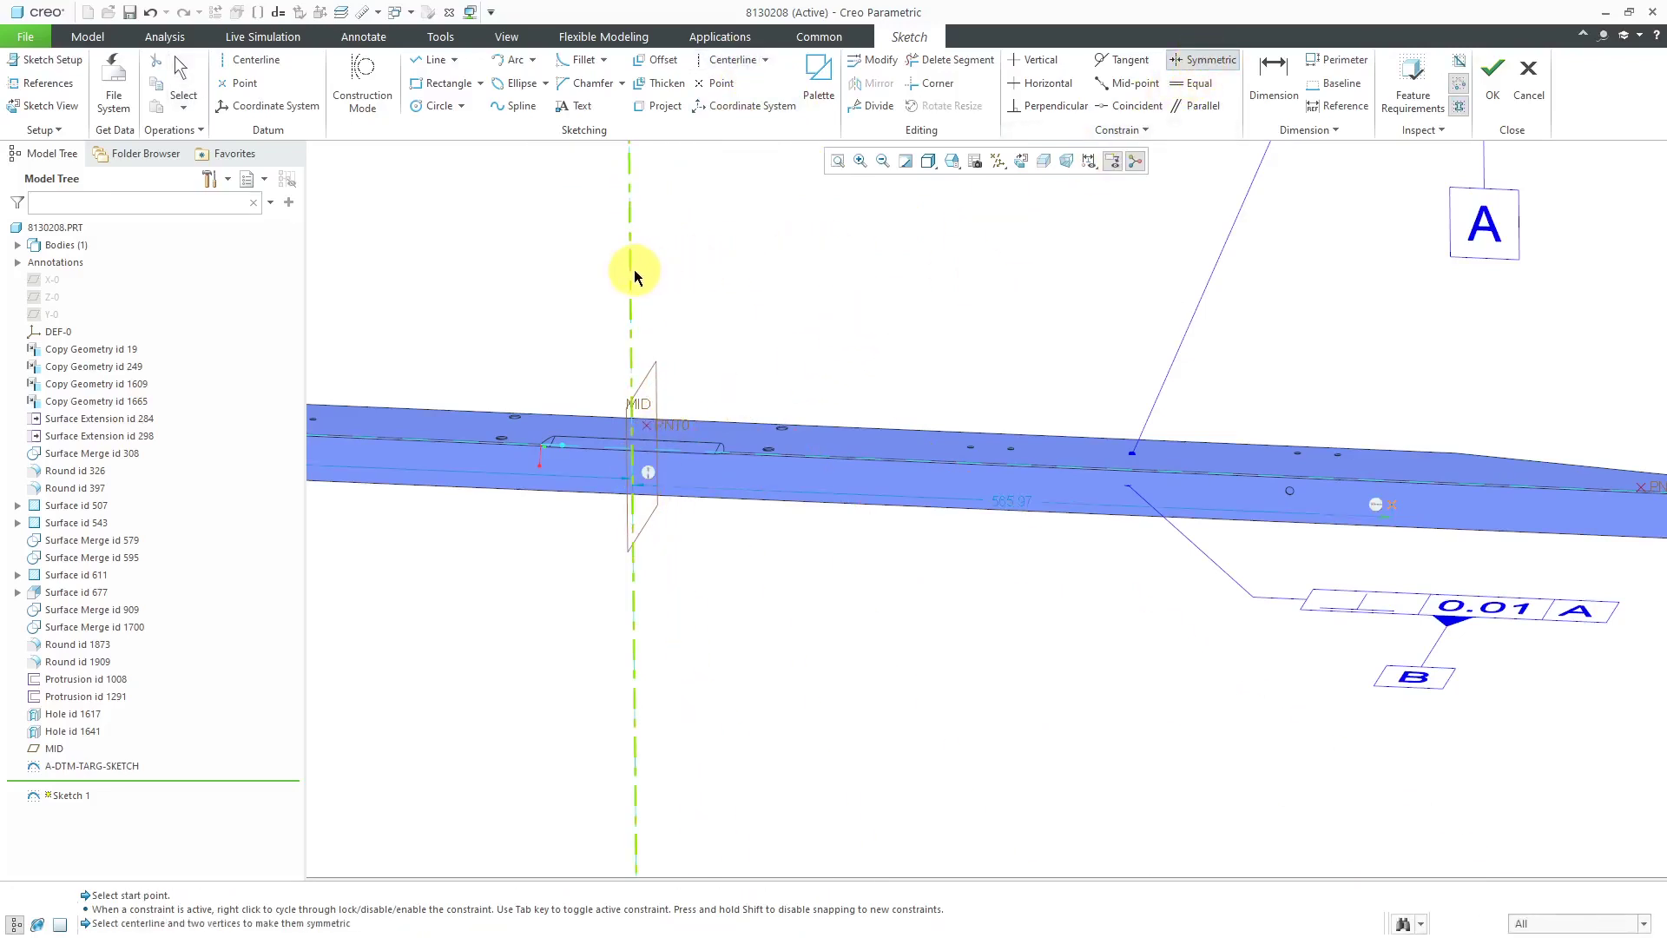
{"action": "left_click", "coordinate": [632, 271]}
{"action": "left_click", "coordinate": [1400, 507]}
{"action": "scroll", "coordinate": [1415, 547], "scroll_direction": "down", "scroll_amount": 3}
{"action": "scroll", "coordinate": [783, 528], "scroll_direction": "up", "scroll_amount": 3}
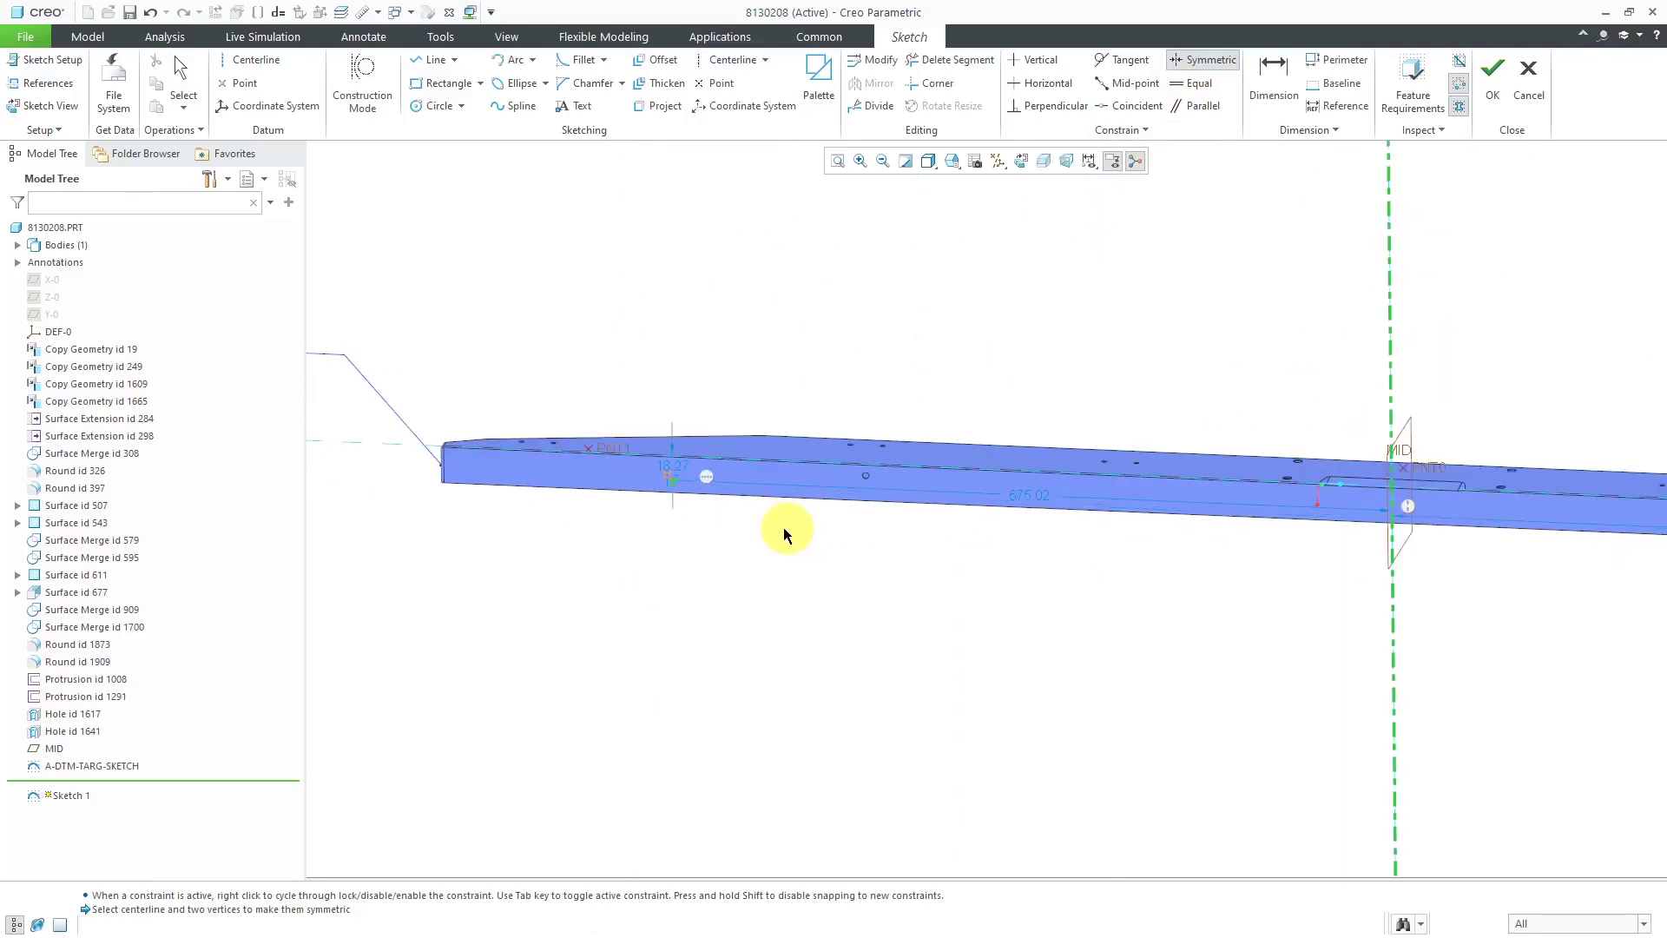
{"action": "left_click", "coordinate": [666, 476]}
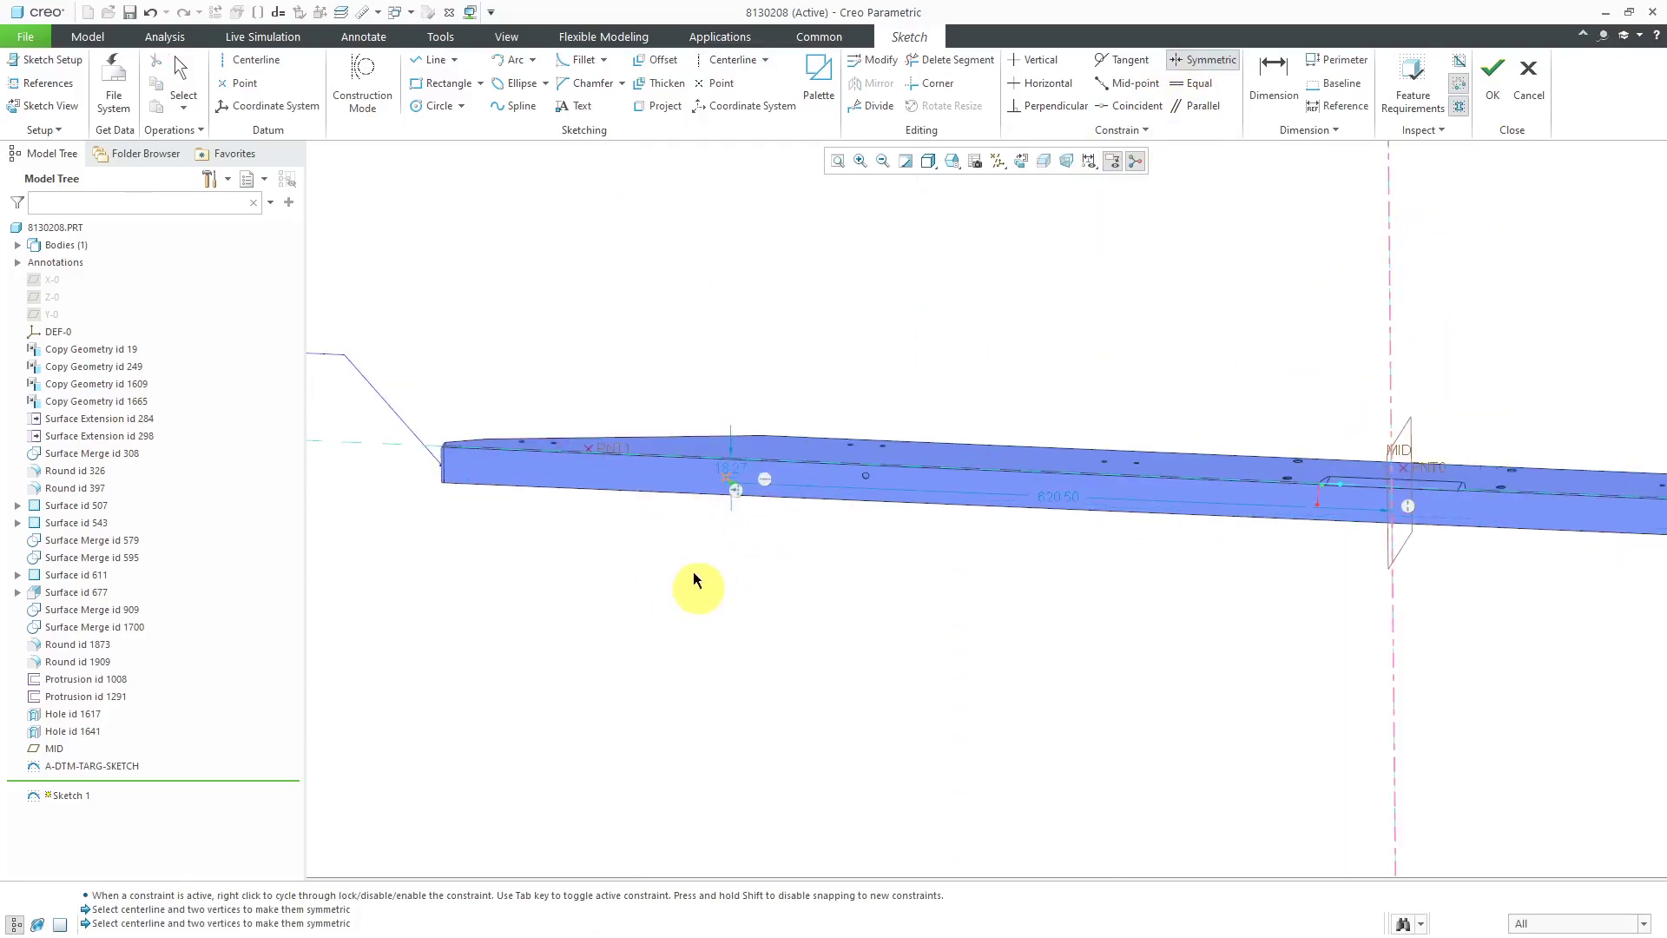
Dimension the distance between the two datum points on the narrow face and set it to 1250.
{"action": "scroll", "coordinate": [525, 508], "scroll_direction": "down", "scroll_amount": 3}
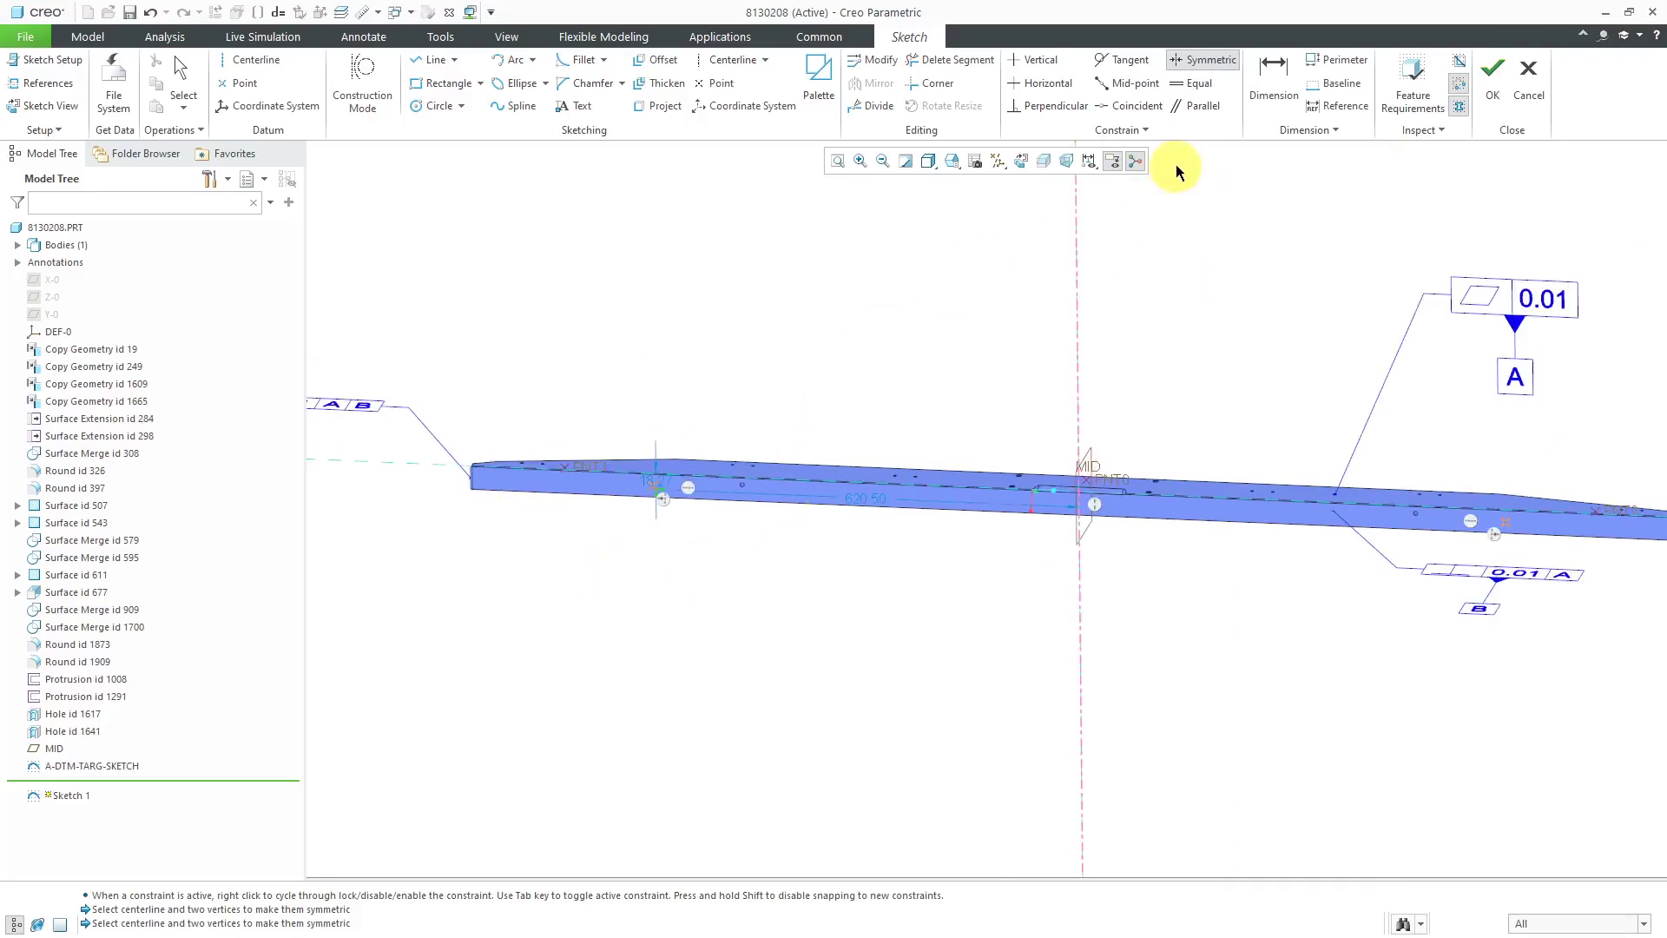
{"action": "left_click", "coordinate": [1273, 84]}
{"action": "scroll", "coordinate": [696, 361], "scroll_direction": "up", "scroll_amount": 3}
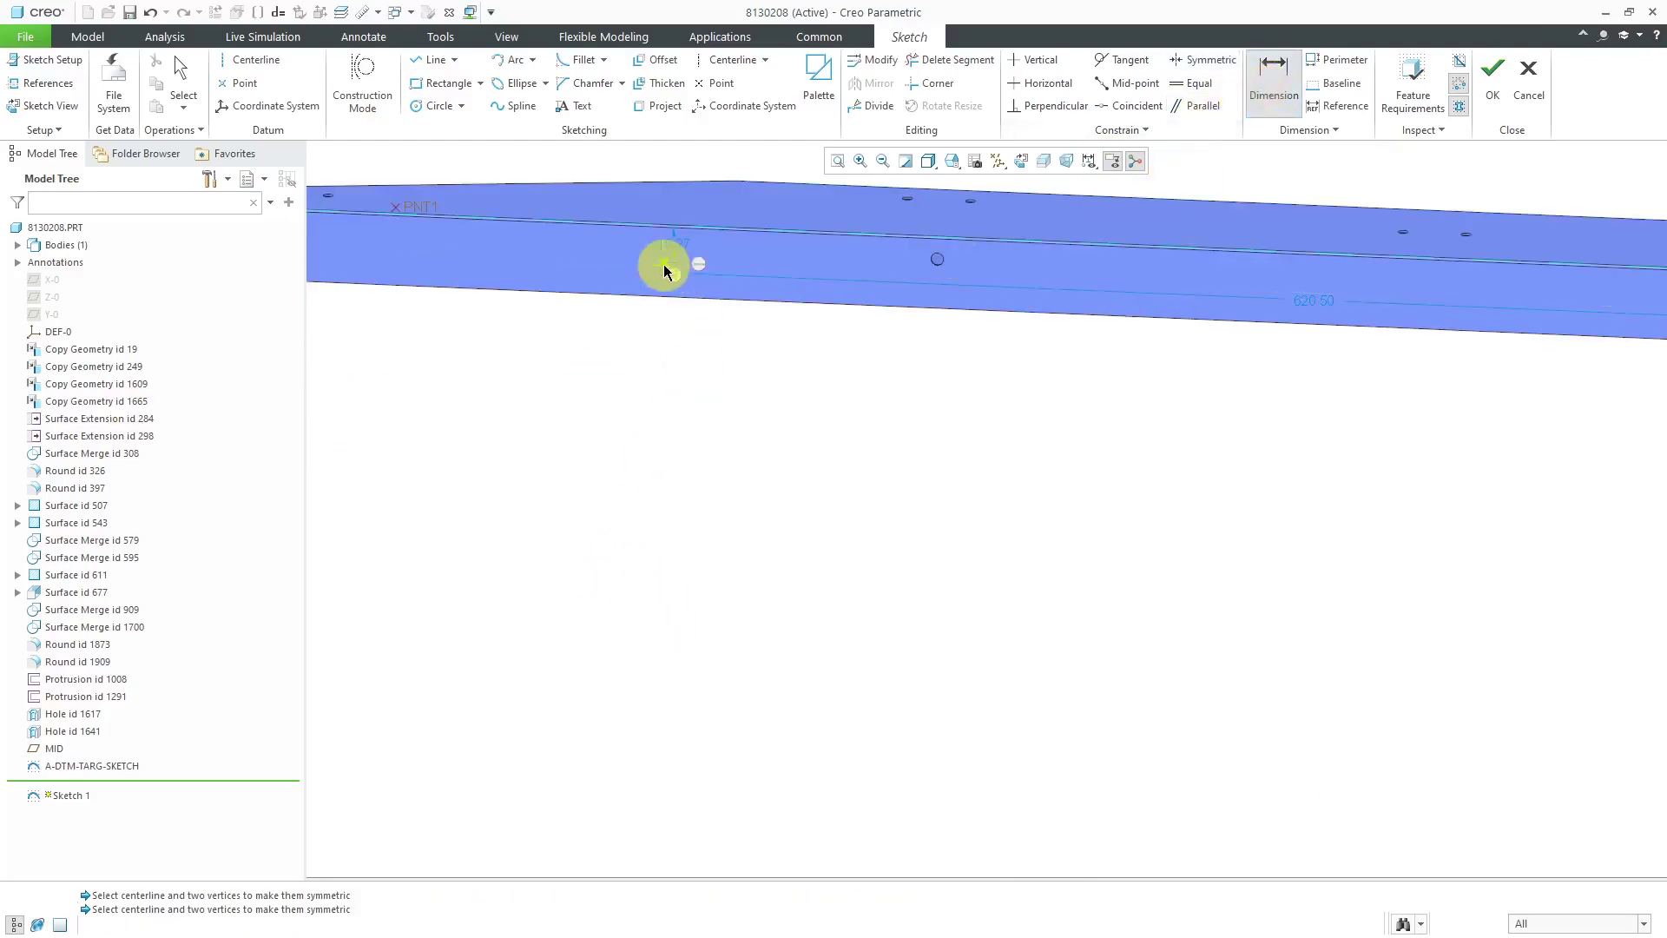
{"action": "scroll", "coordinate": [660, 434], "scroll_direction": "down", "scroll_amount": 3}
{"action": "scroll", "coordinate": [1589, 417], "scroll_direction": "down", "scroll_amount": 3}
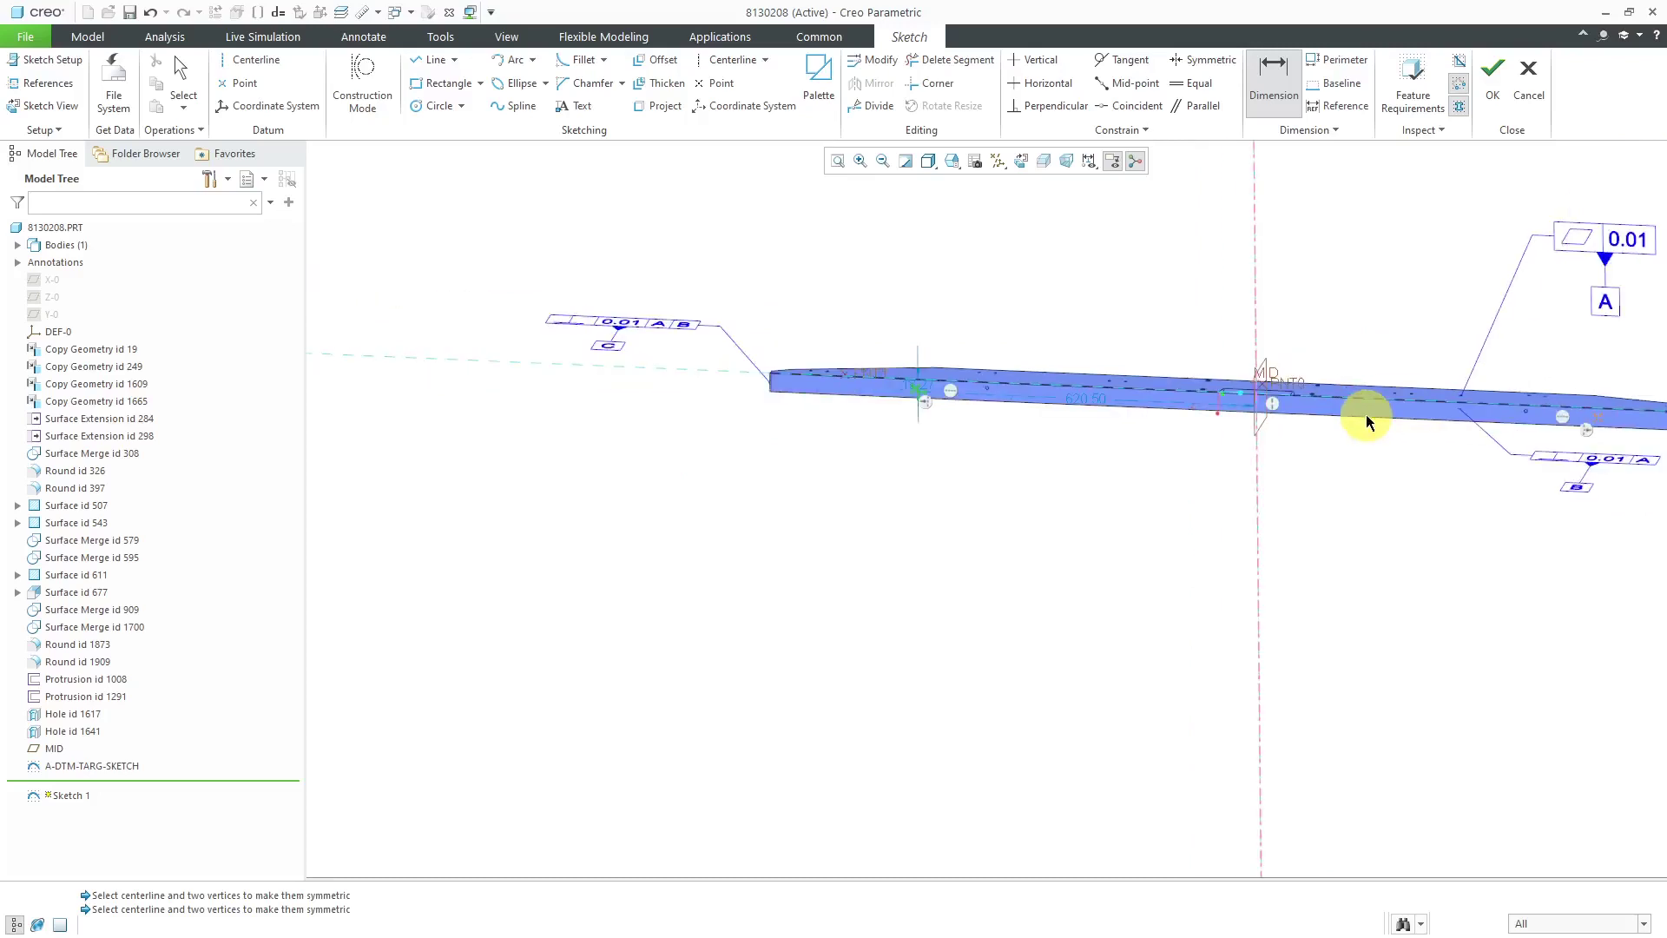
{"action": "scroll", "coordinate": [1580, 428], "scroll_direction": "up", "scroll_amount": 2}
{"action": "scroll", "coordinate": [1580, 428], "scroll_direction": "up", "scroll_amount": 2}
{"action": "left_click", "coordinate": [1654, 418]}
{"action": "middle_click", "coordinate": [905, 570]}
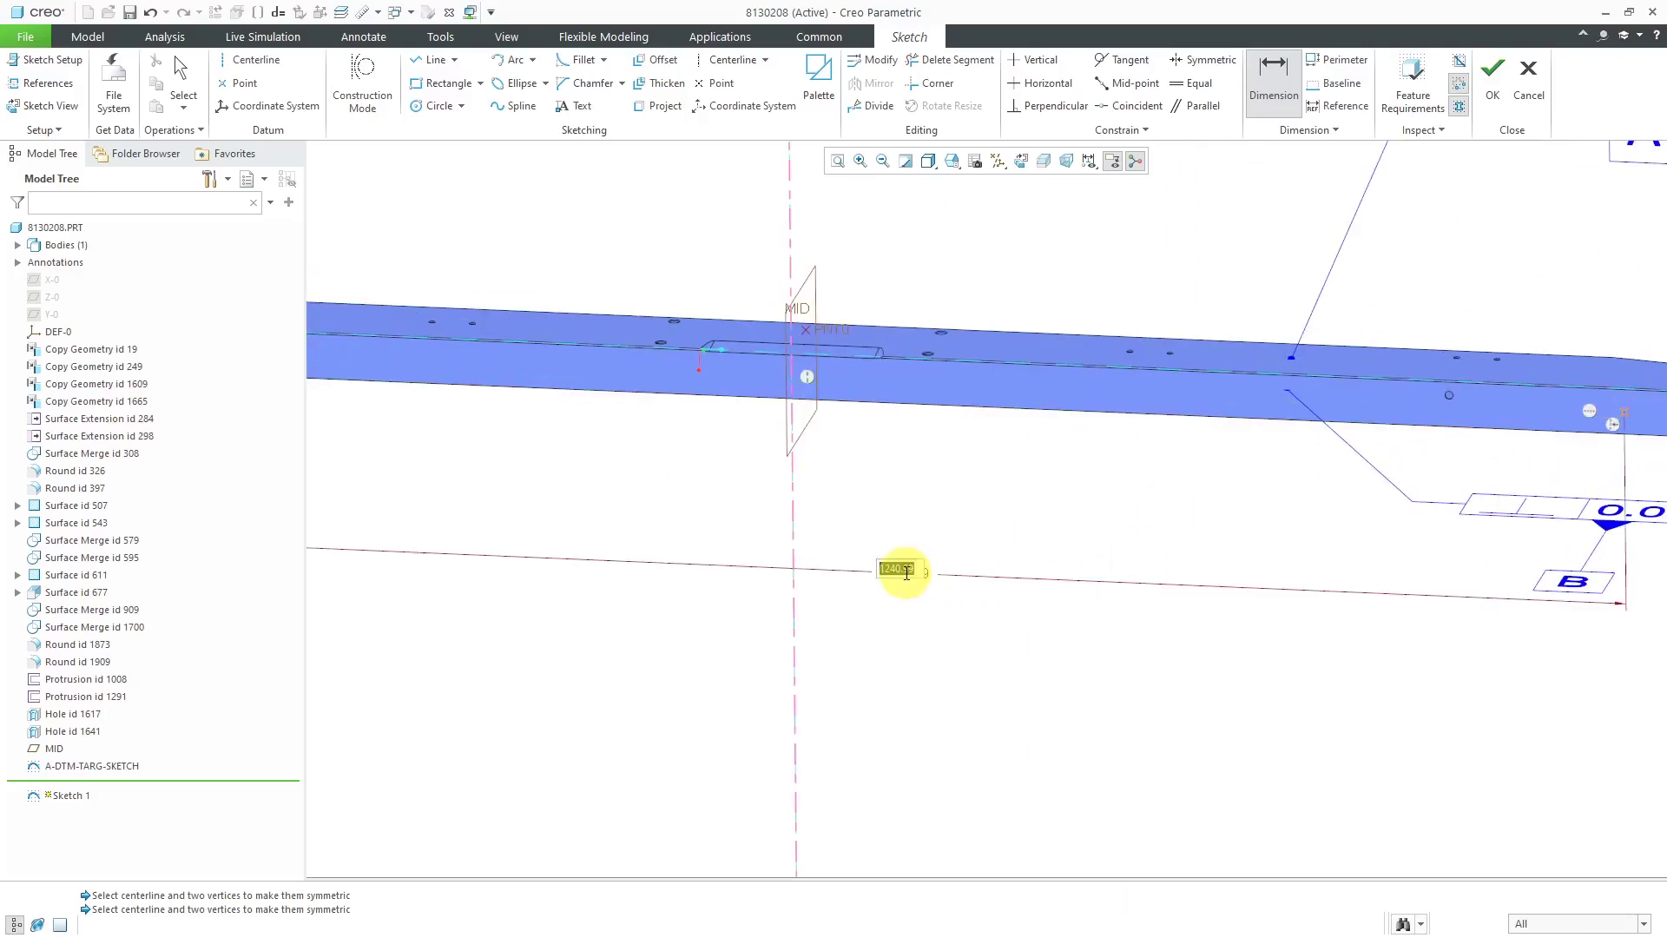
{"action": "scroll", "coordinate": [1066, 630], "scroll_direction": "down", "scroll_amount": 2}
{"action": "scroll", "coordinate": [1067, 630], "scroll_direction": "down", "scroll_amount": 1}
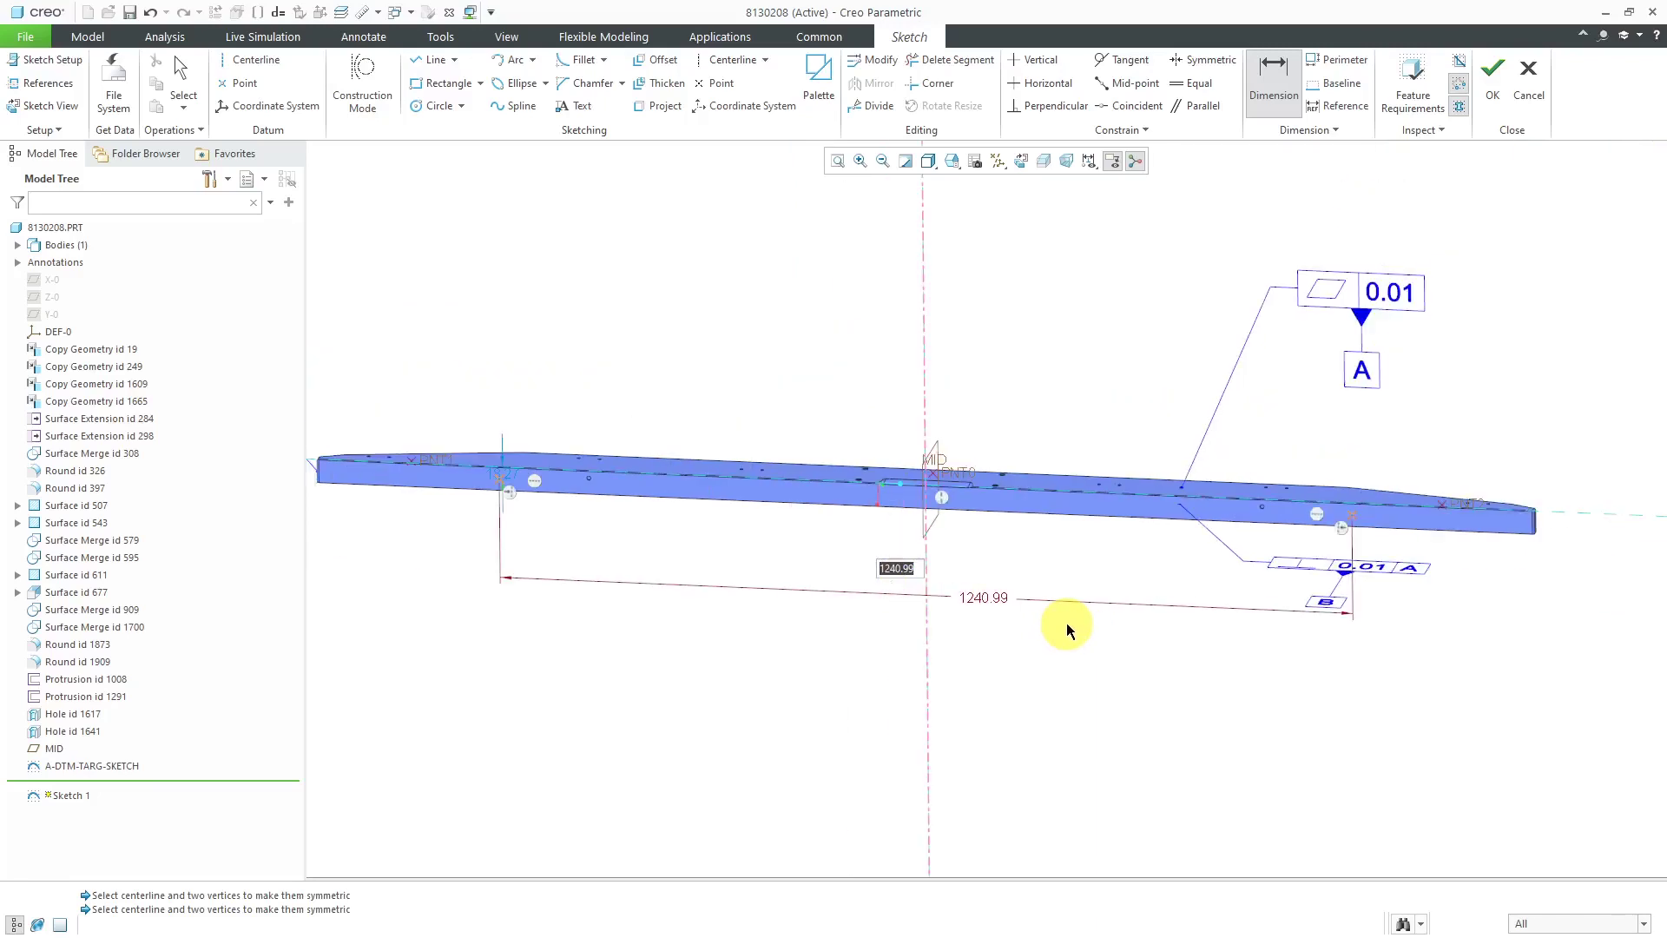
{"action": "type", "text": "1250"}
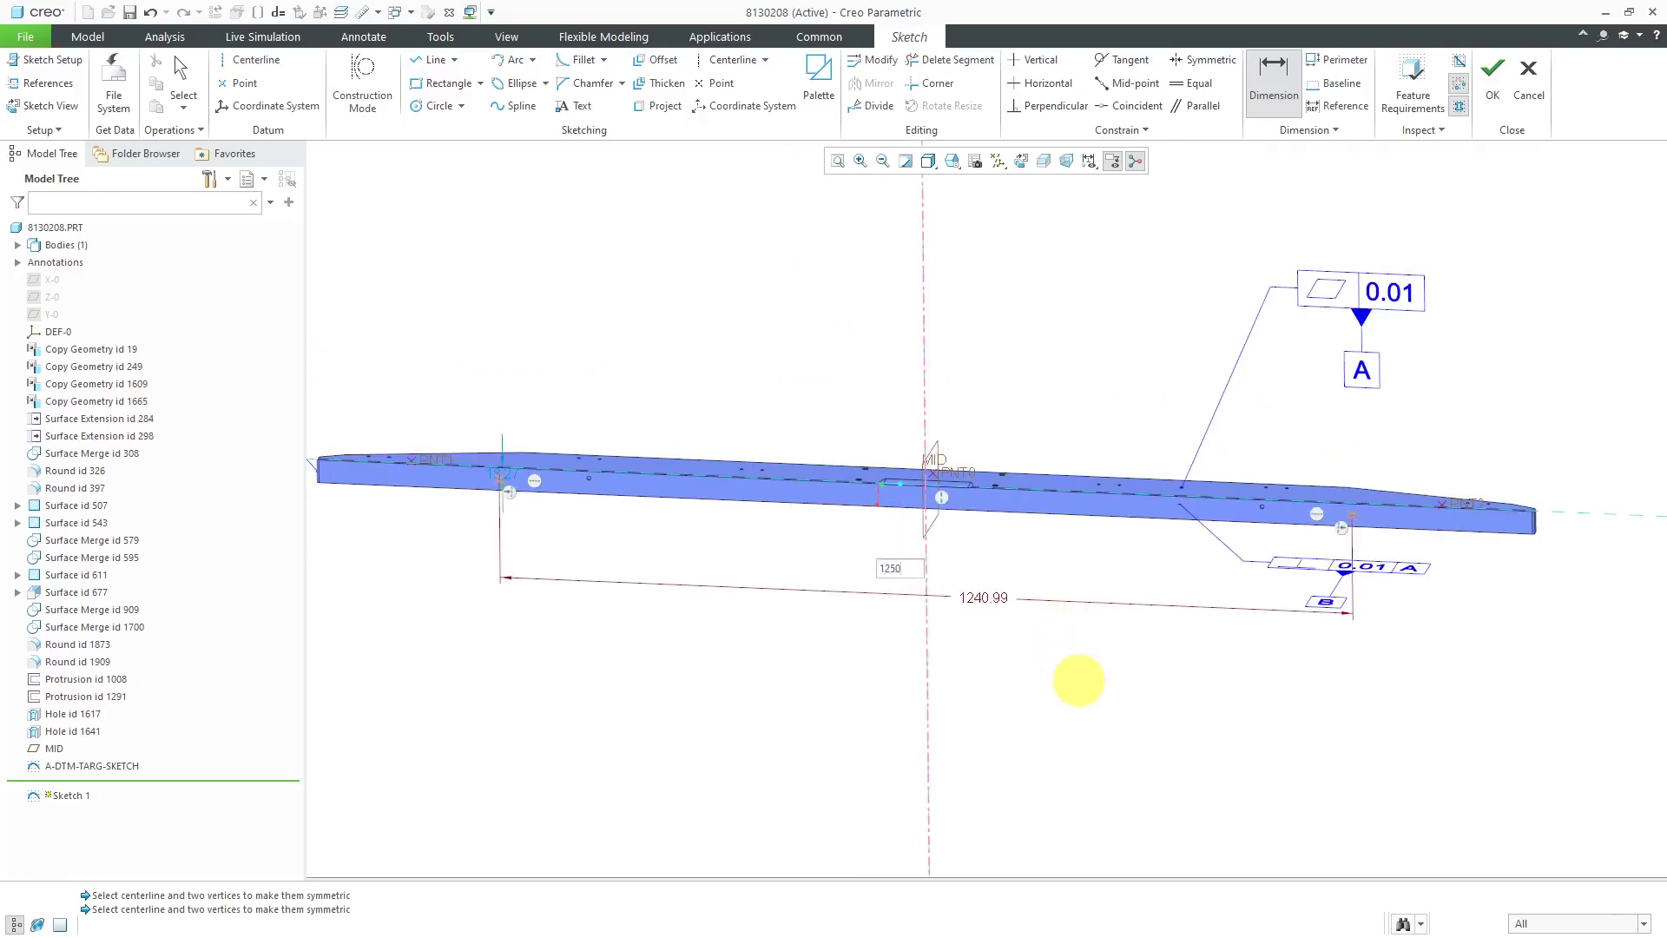
{"action": "key", "text": "Return"}
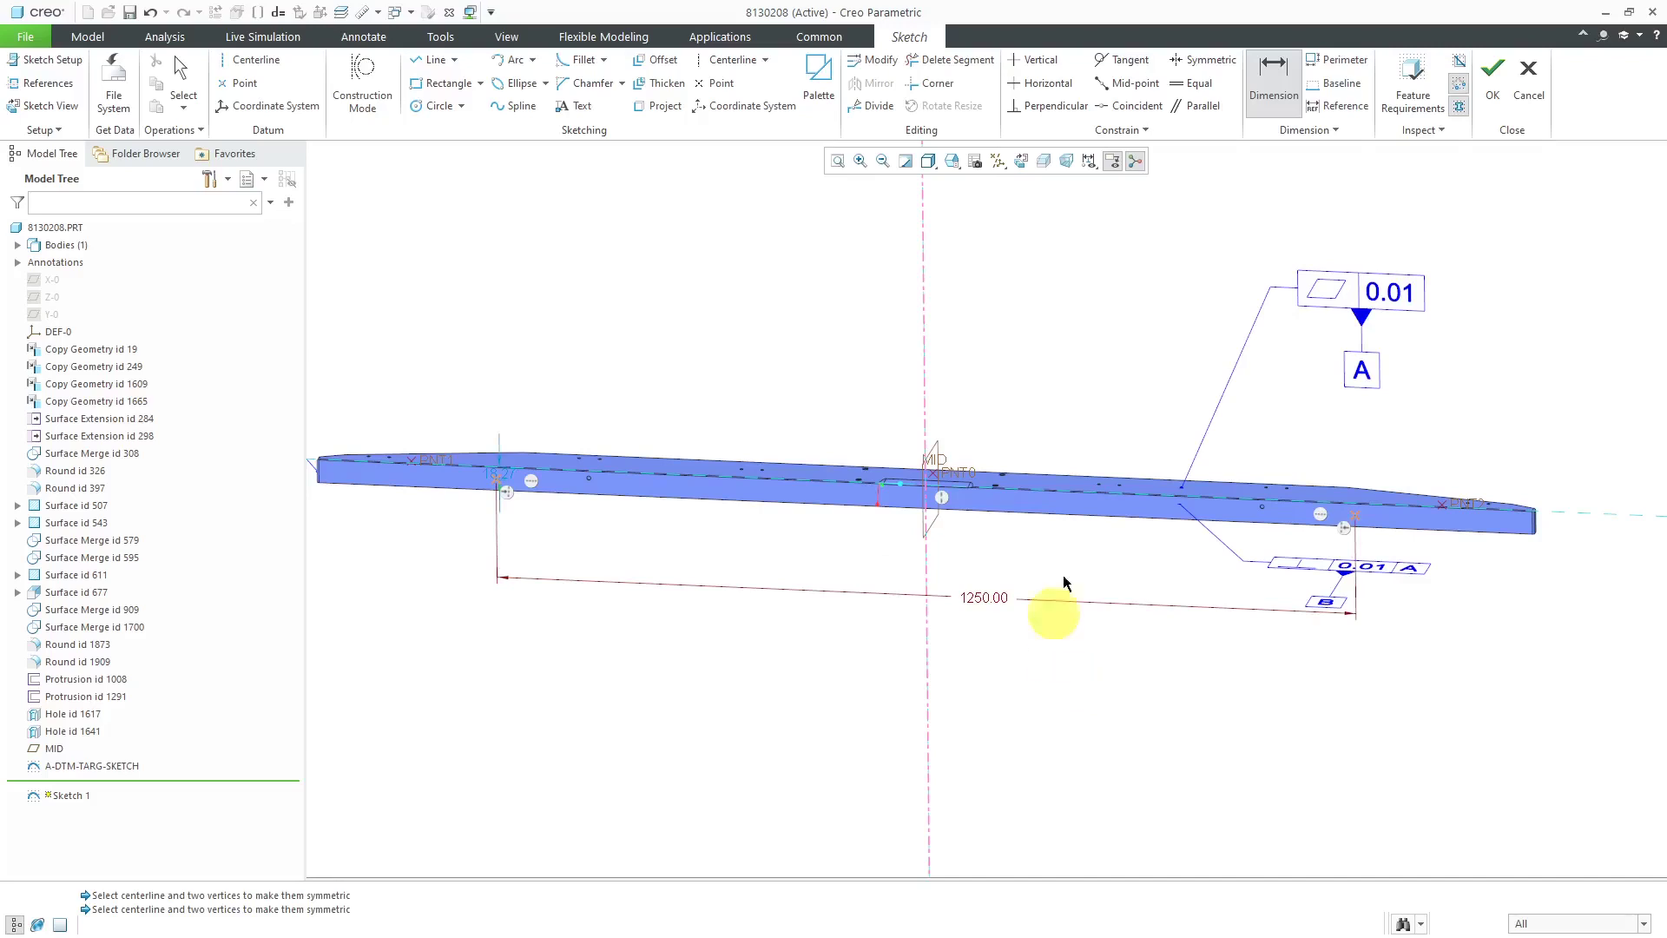
Finish the sketch and rename it B-DTM-TARG-SKETCH.
{"action": "left_click", "coordinate": [1494, 91]}
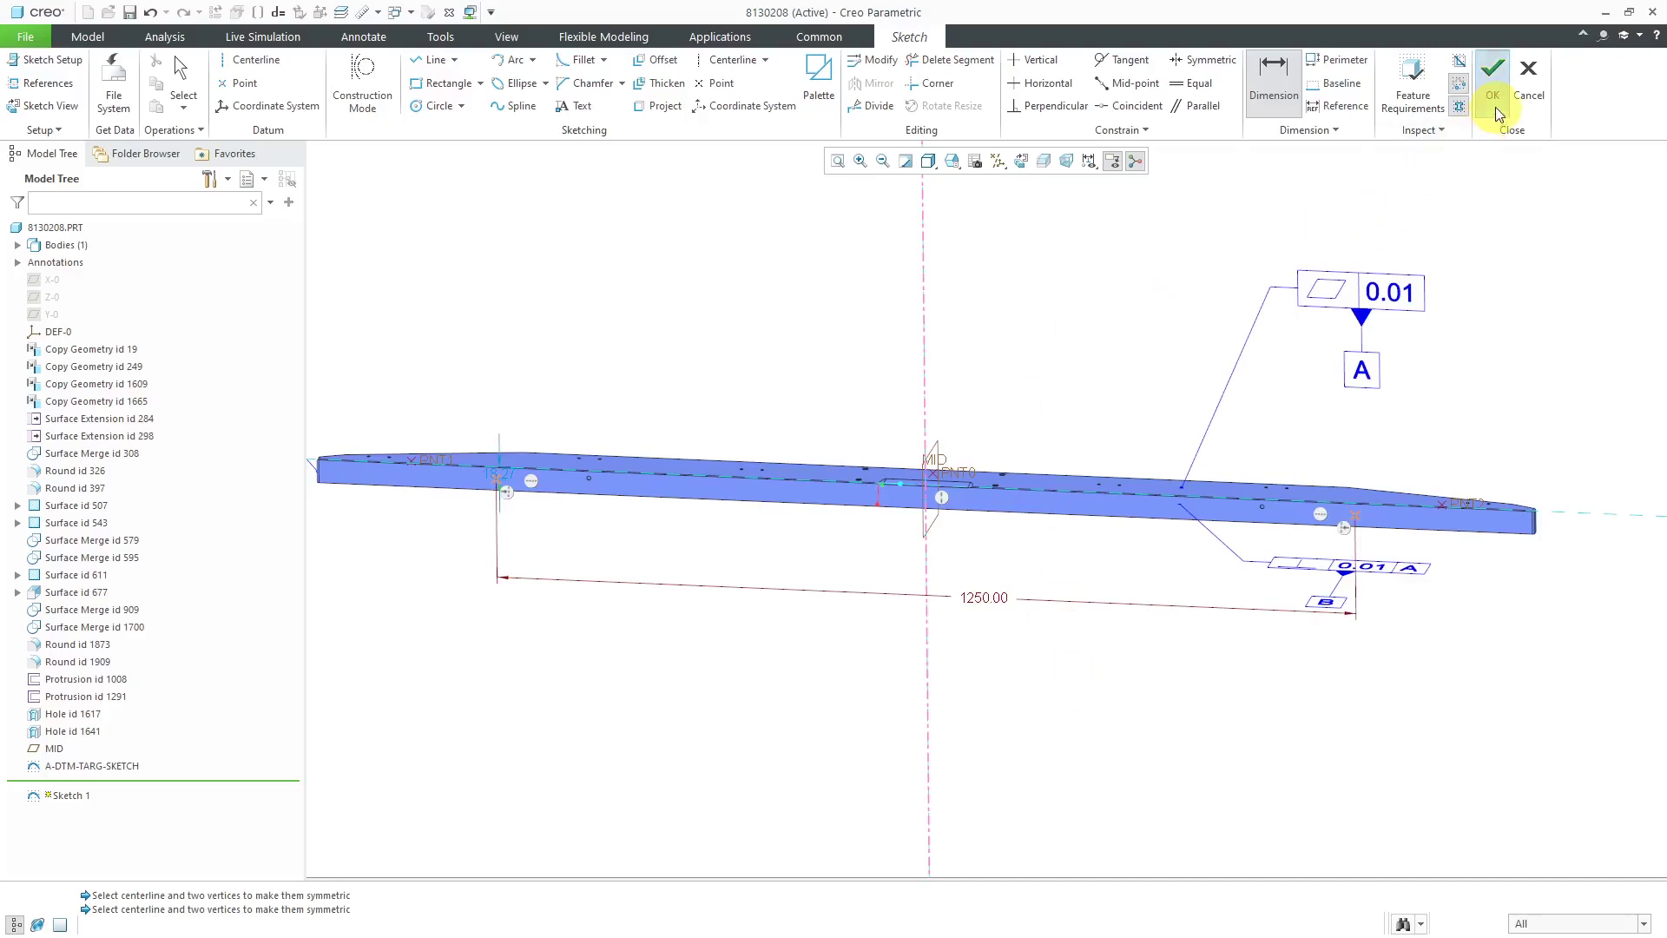
{"action": "left_click", "coordinate": [61, 787]}
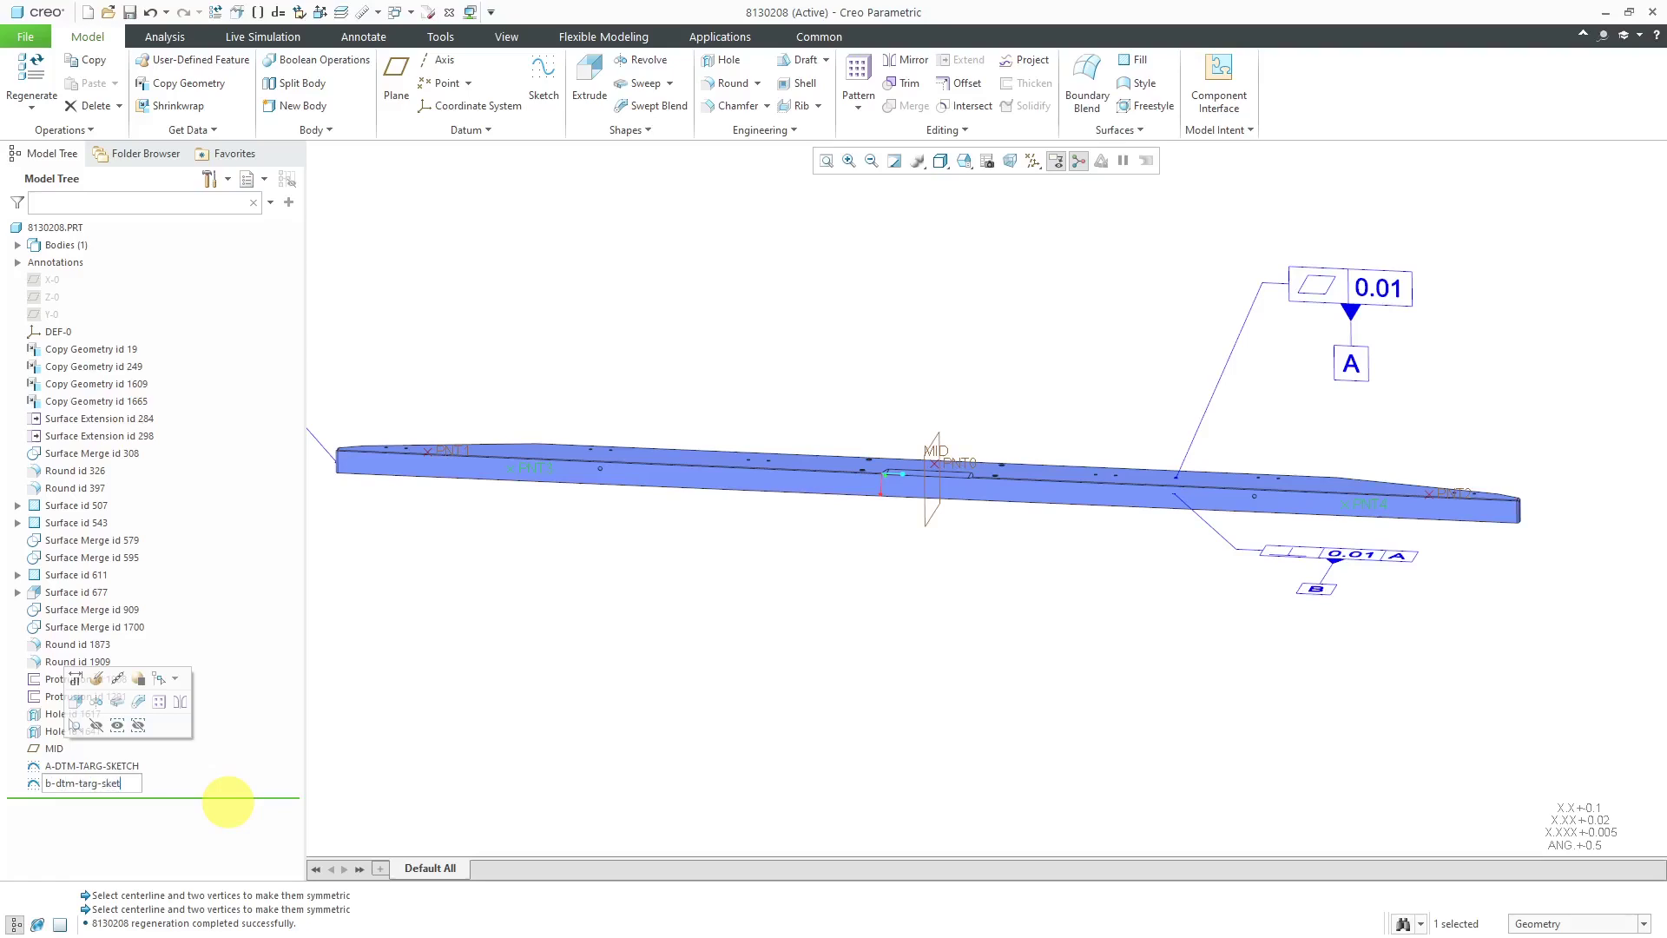
{"action": "key", "text": "Return"}
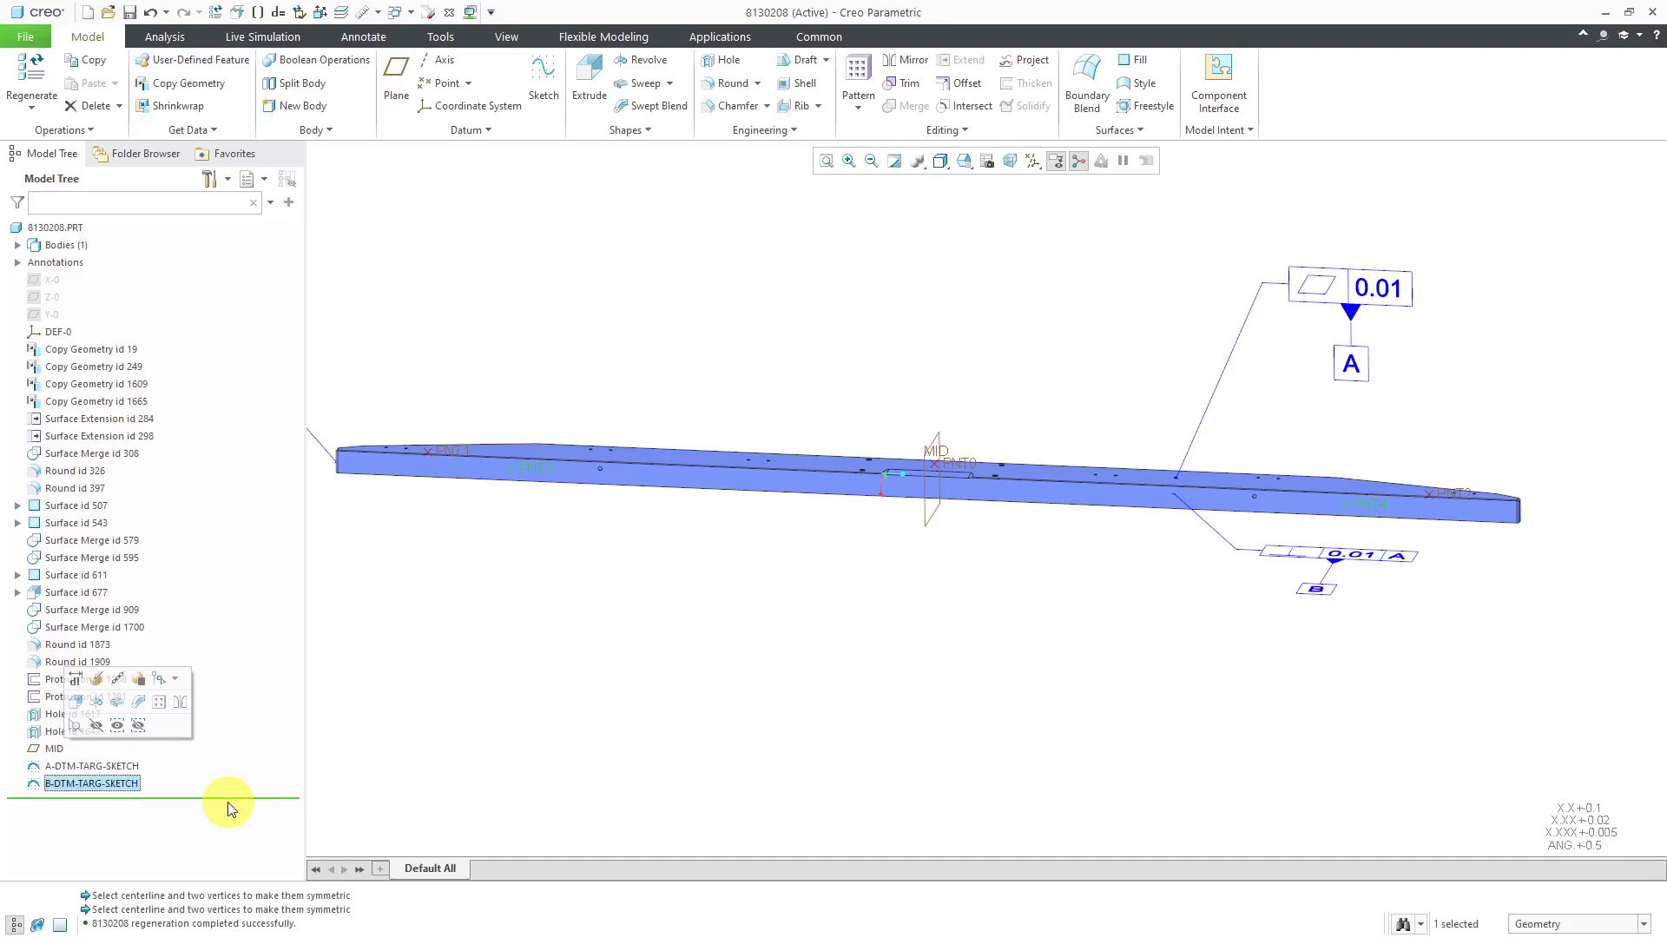
{"action": "left_click", "coordinate": [599, 756]}
{"action": "mouse_move", "coordinate": [856, 576]}
{"action": "middle_mouse_down"}
{"action": "mouse_move", "coordinate": [807, 555]}
{"action": "mouse_move", "coordinate": [793, 581]}
{"action": "mouse_move", "coordinate": [815, 562]}
{"action": "mouse_move", "coordinate": [811, 588]}
{"action": "mouse_move", "coordinate": [841, 588]}
{"action": "mouse_move", "coordinate": [808, 622]}
{"action": "mouse_move", "coordinate": [824, 590]}
{"action": "mouse_move", "coordinate": [808, 584]}
{"action": "mouse_move", "coordinate": [815, 607]}
{"action": "mouse_move", "coordinate": [832, 589]}
{"action": "mouse_move", "coordinate": [808, 550]}
{"action": "middle_mouse_up"}
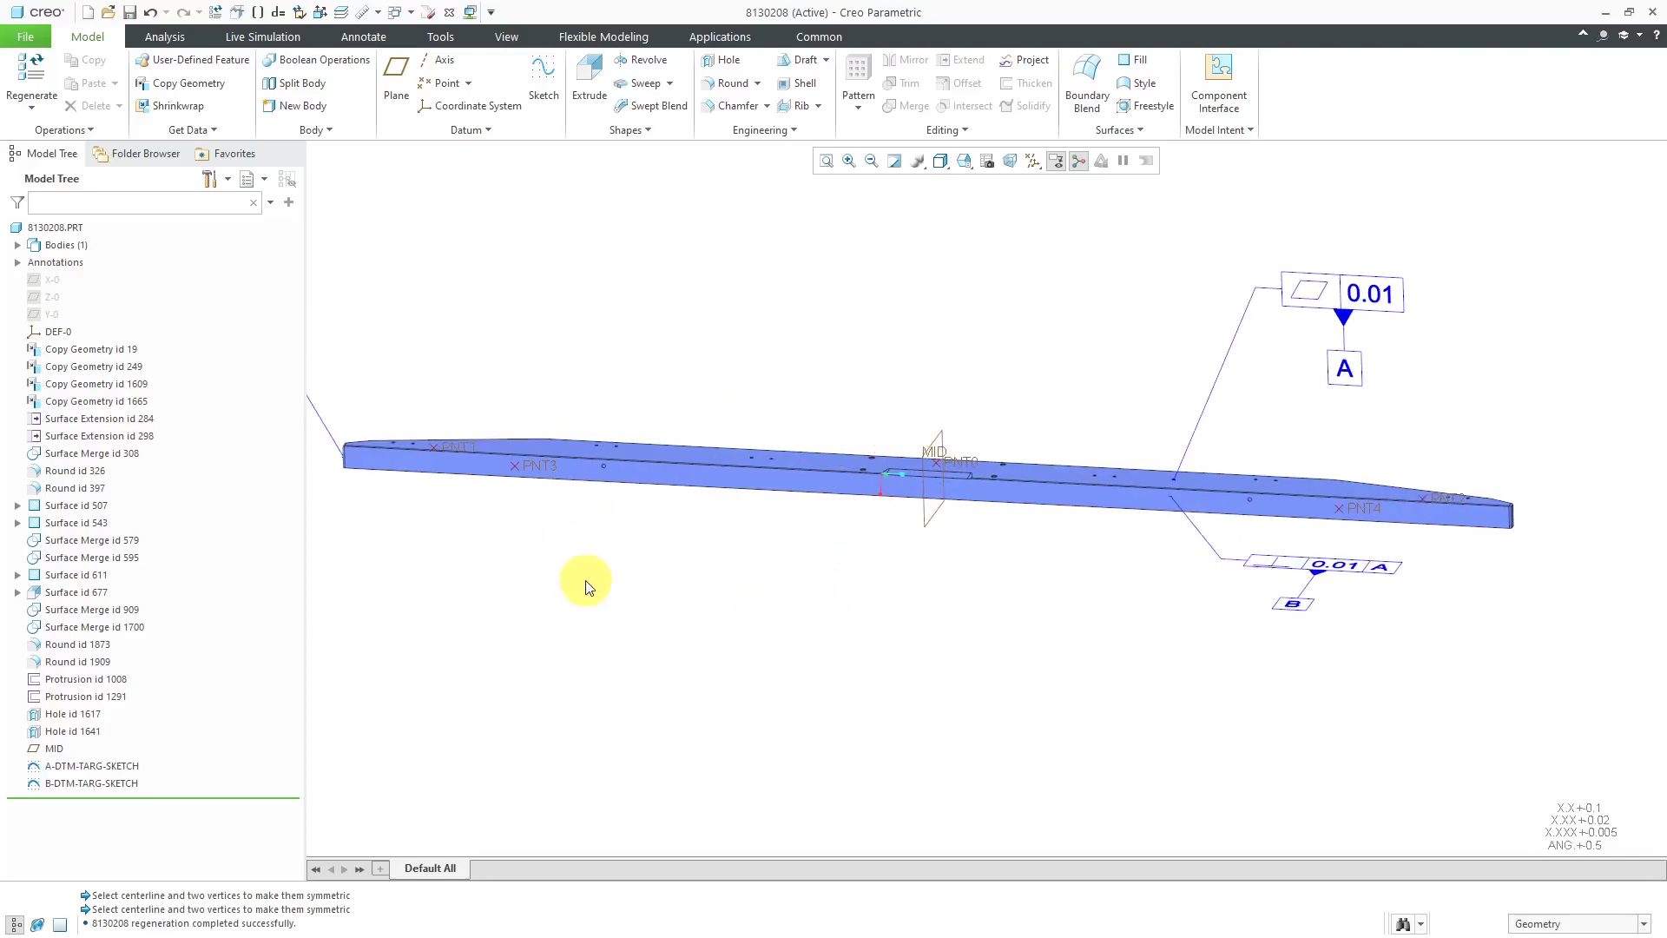
Add an annotation dimension on the B_DATUMS plane from the datum C end to PNT1, placed below the part.
{"action": "left_click", "coordinate": [368, 39]}
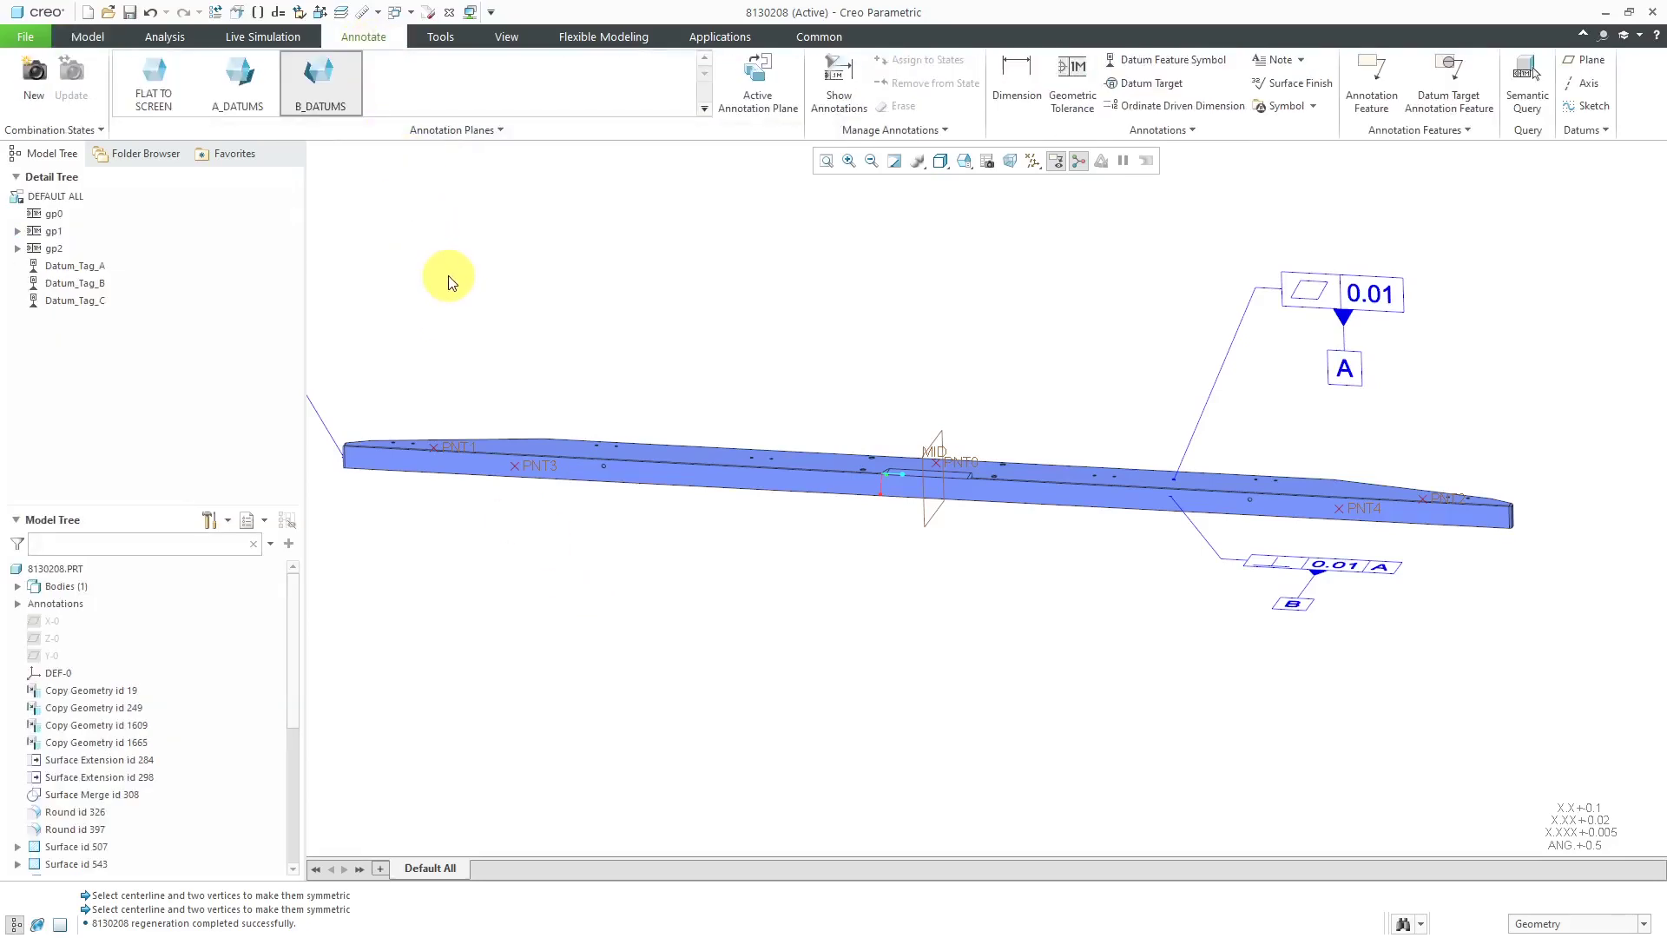
{"action": "mouse_move", "coordinate": [596, 342]}
{"action": "middle_mouse_down"}
{"action": "mouse_move", "coordinate": [637, 458]}
{"action": "mouse_move", "coordinate": [542, 437]}
{"action": "mouse_move", "coordinate": [588, 429]}
{"action": "mouse_move", "coordinate": [570, 435]}
{"action": "mouse_move", "coordinate": [588, 450]}
{"action": "mouse_move", "coordinate": [606, 432]}
{"action": "middle_mouse_up"}
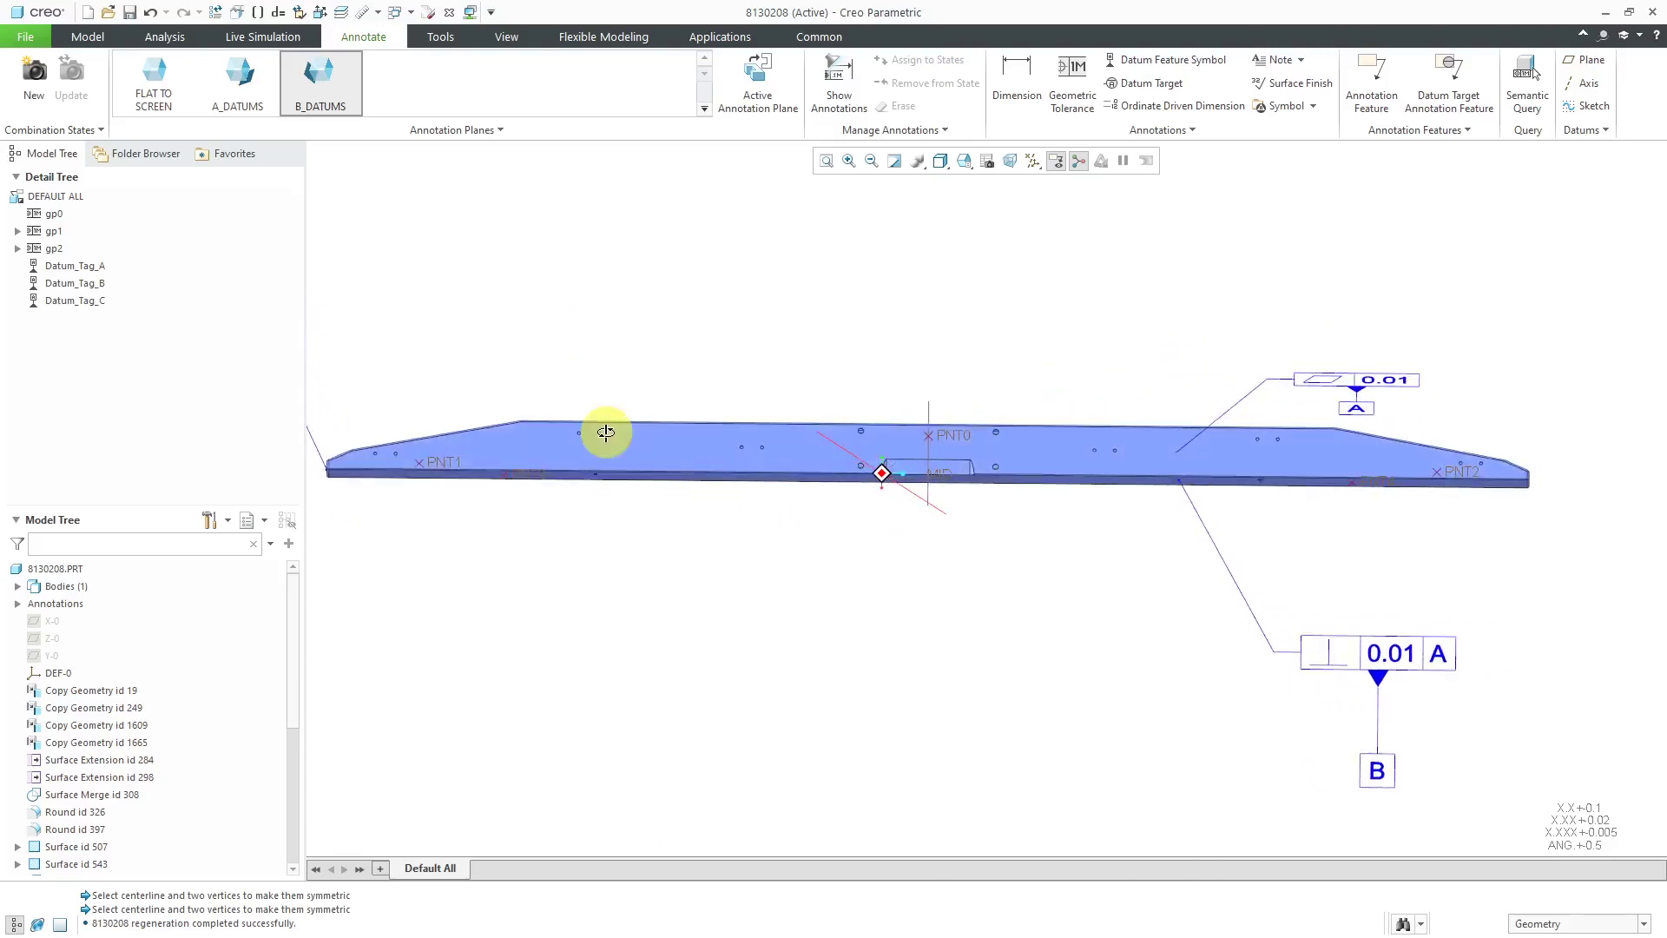
{"action": "left_click", "coordinate": [350, 87]}
{"action": "left_click", "coordinate": [347, 87]}
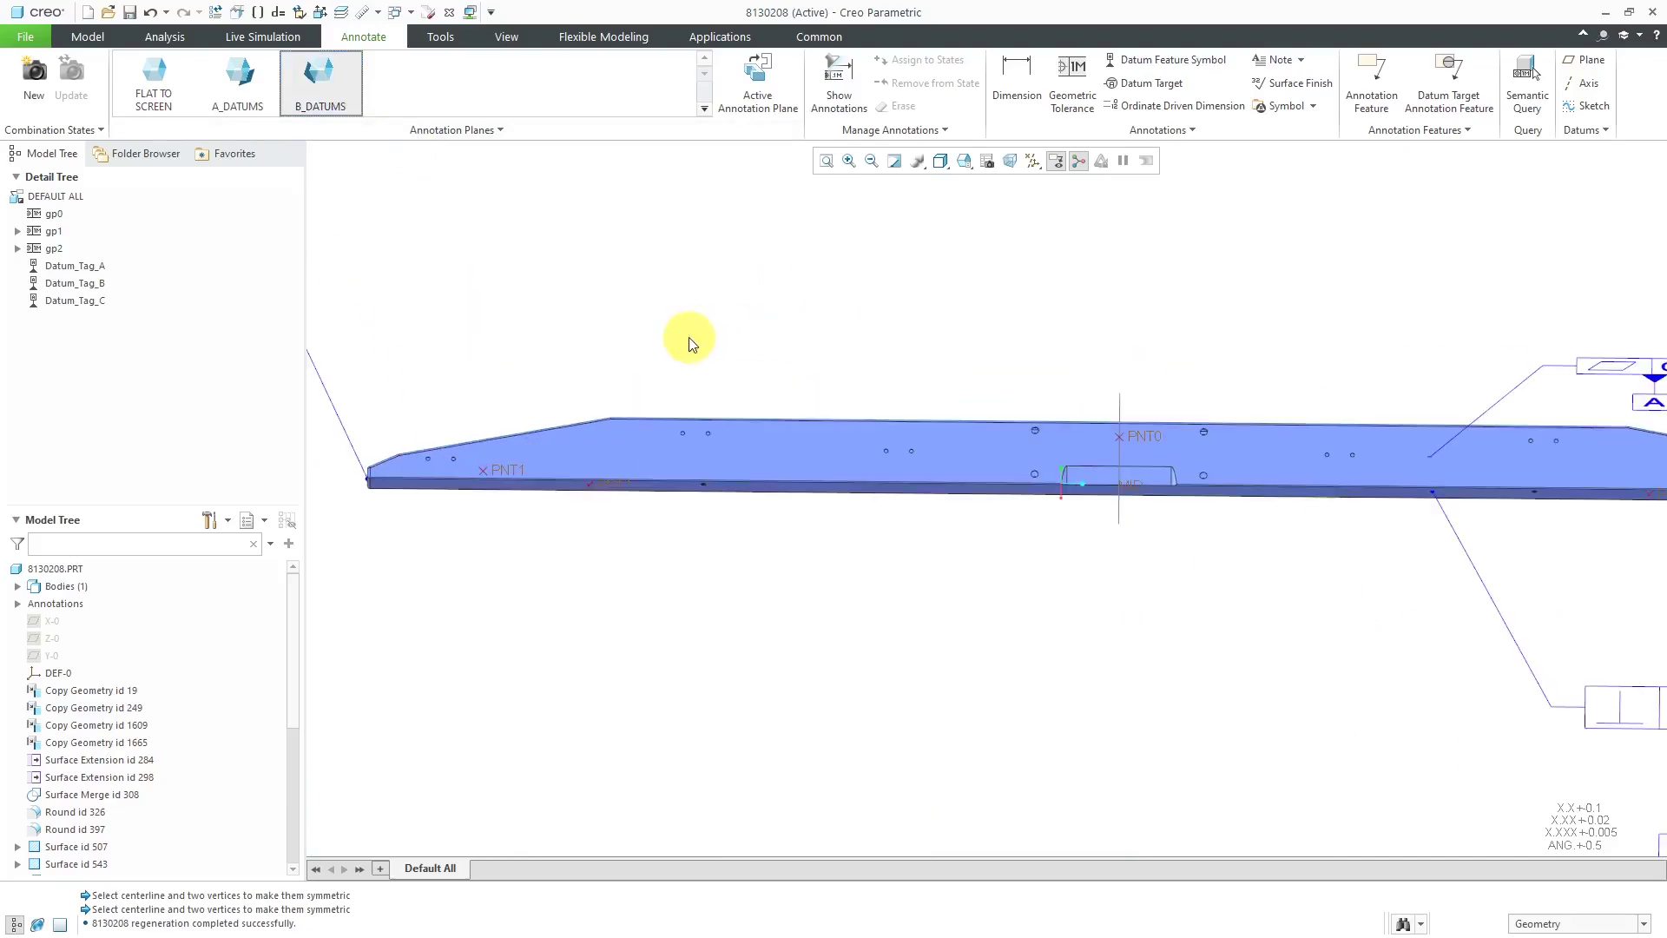
{"action": "left_click", "coordinate": [1018, 82]}
{"action": "middle_click_drag", "start_coordinate": [719, 384], "coordinate": [768, 361]}
{"action": "scroll", "coordinate": [552, 518], "scroll_direction": "down", "scroll_amount": 5}
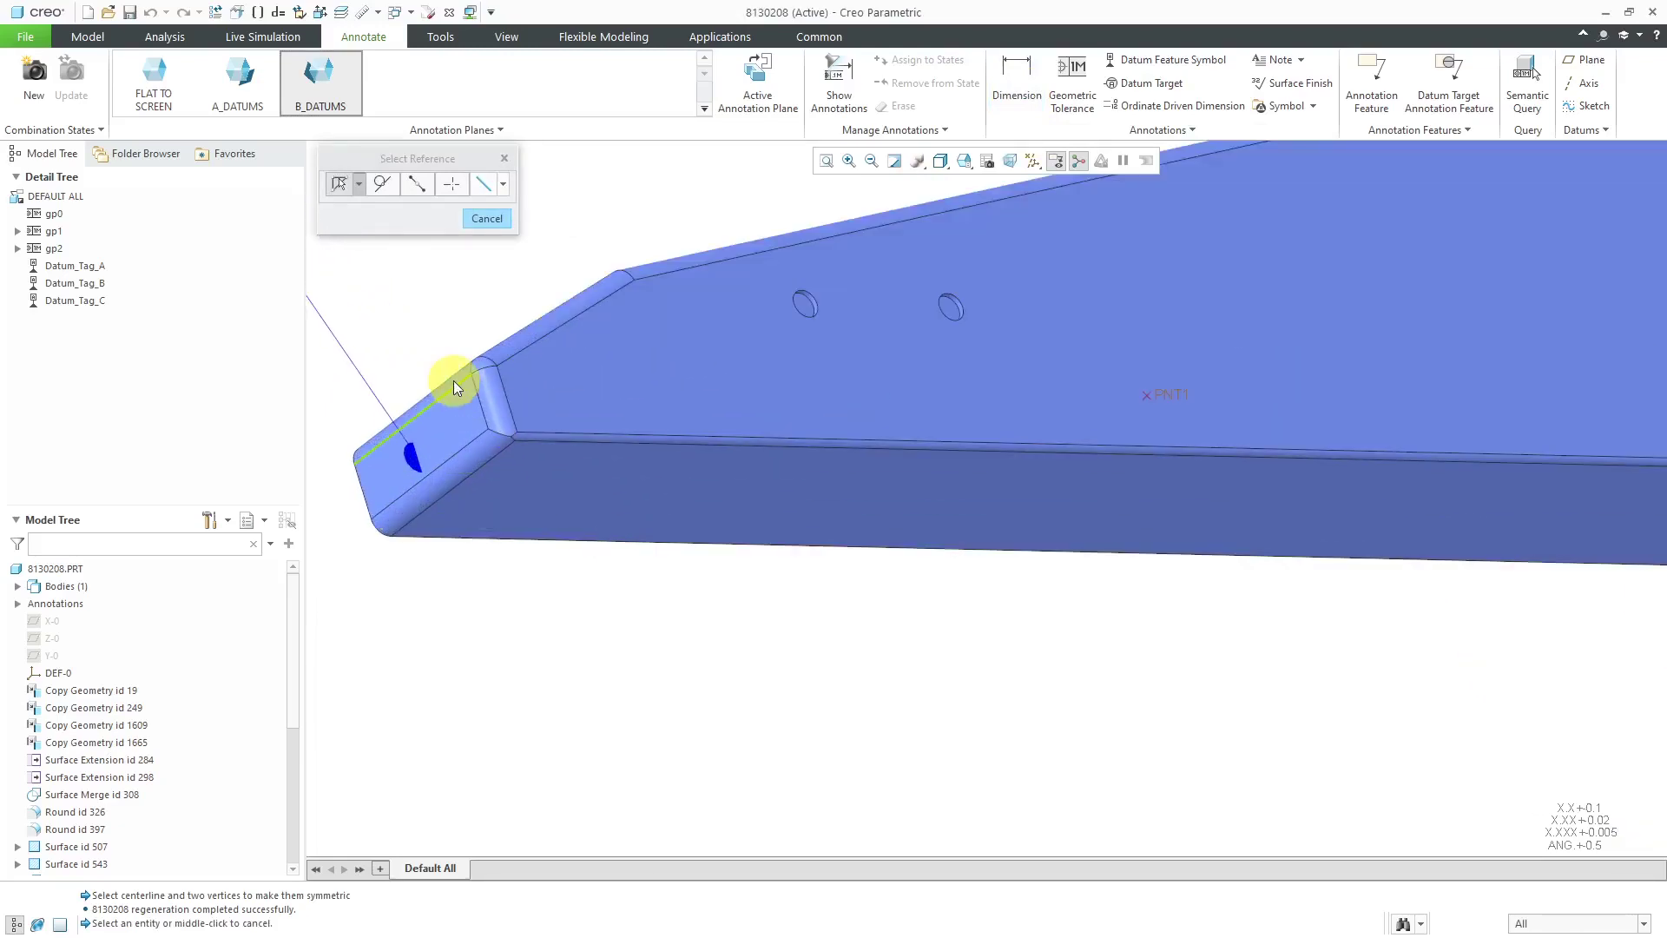
{"action": "middle_click_drag", "start_coordinate": [453, 381], "coordinate": [614, 519]}
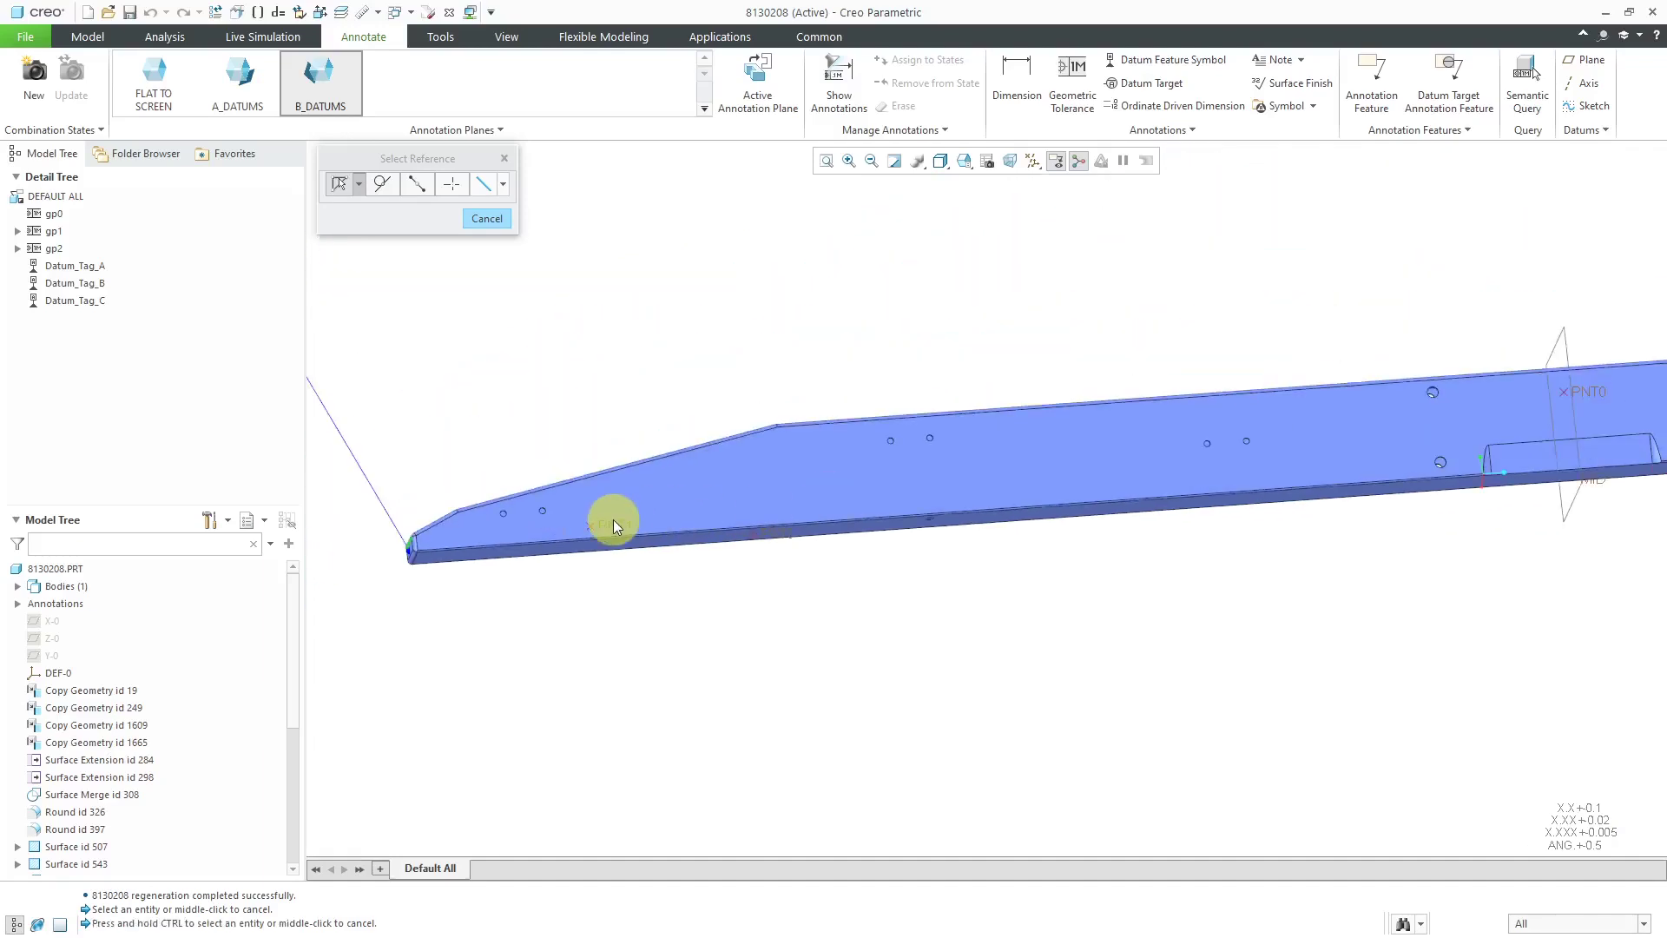
{"action": "left_click", "coordinate": [609, 528]}
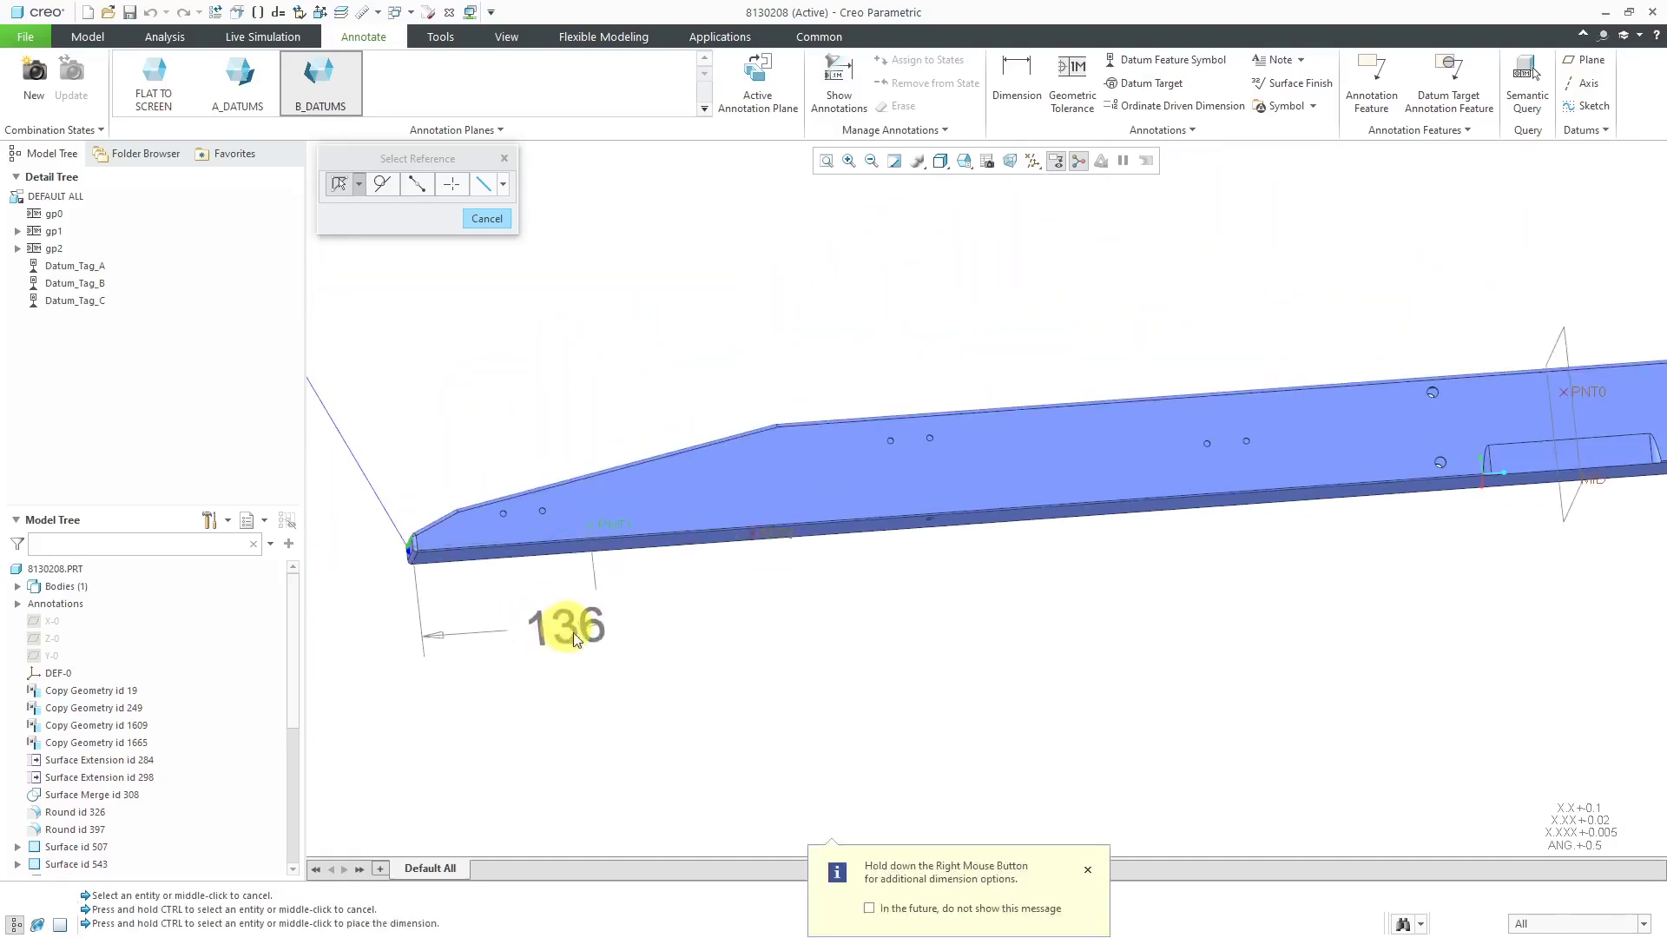
{"action": "scroll", "coordinate": [858, 621], "scroll_direction": "up", "scroll_amount": 2}
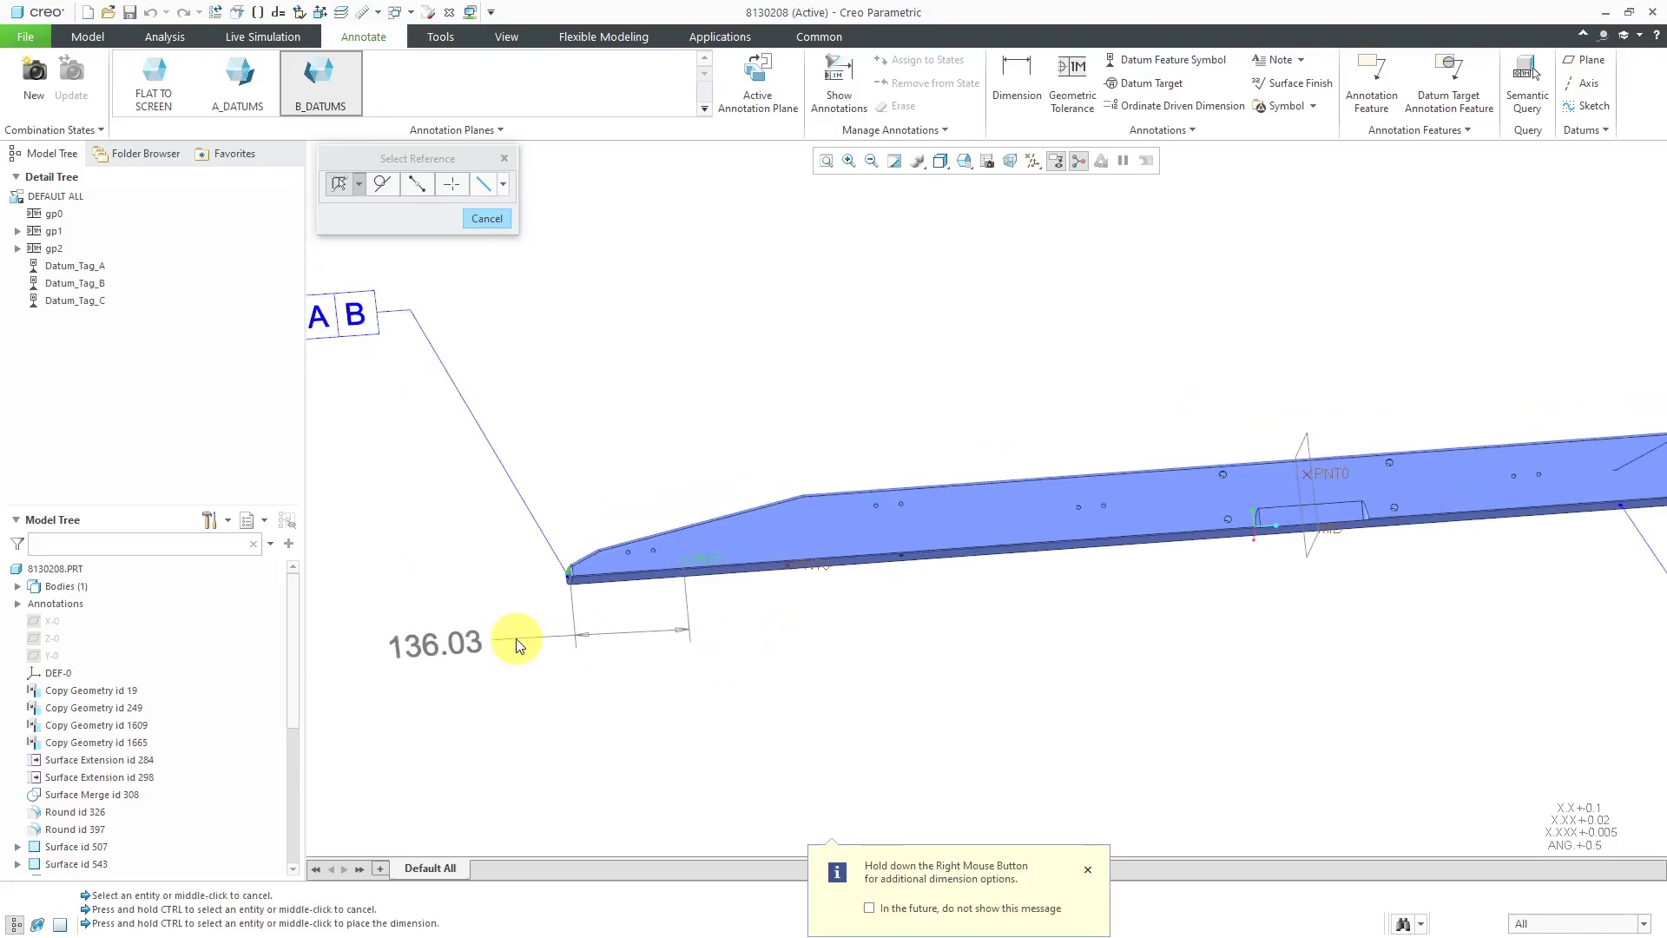
{"action": "middle_click", "coordinate": [583, 702]}
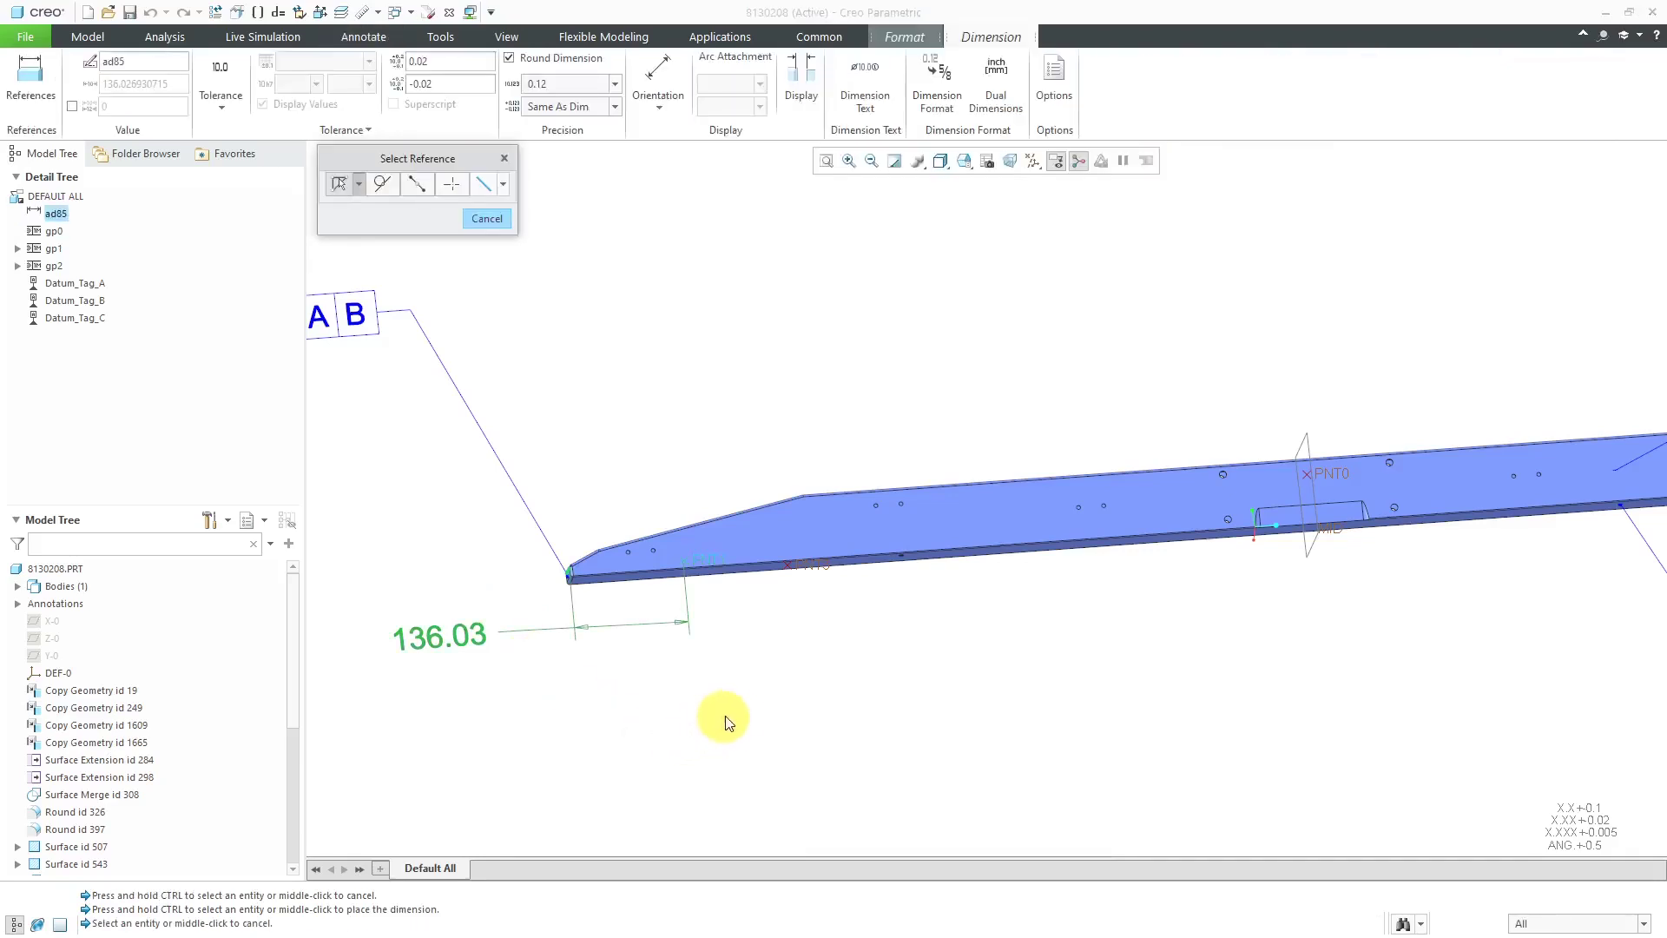
Add an annotation dimension between PNT1 and PNT0, placed in line with the end-to-PNT1 dimension.
{"action": "scroll", "coordinate": [714, 601], "scroll_direction": "up", "scroll_amount": 2}
{"action": "scroll", "coordinate": [674, 614], "scroll_direction": "up", "scroll_amount": 1}
{"action": "scroll", "coordinate": [630, 532], "scroll_direction": "up", "scroll_amount": 3}
{"action": "scroll", "coordinate": [842, 598], "scroll_direction": "down", "scroll_amount": 3}
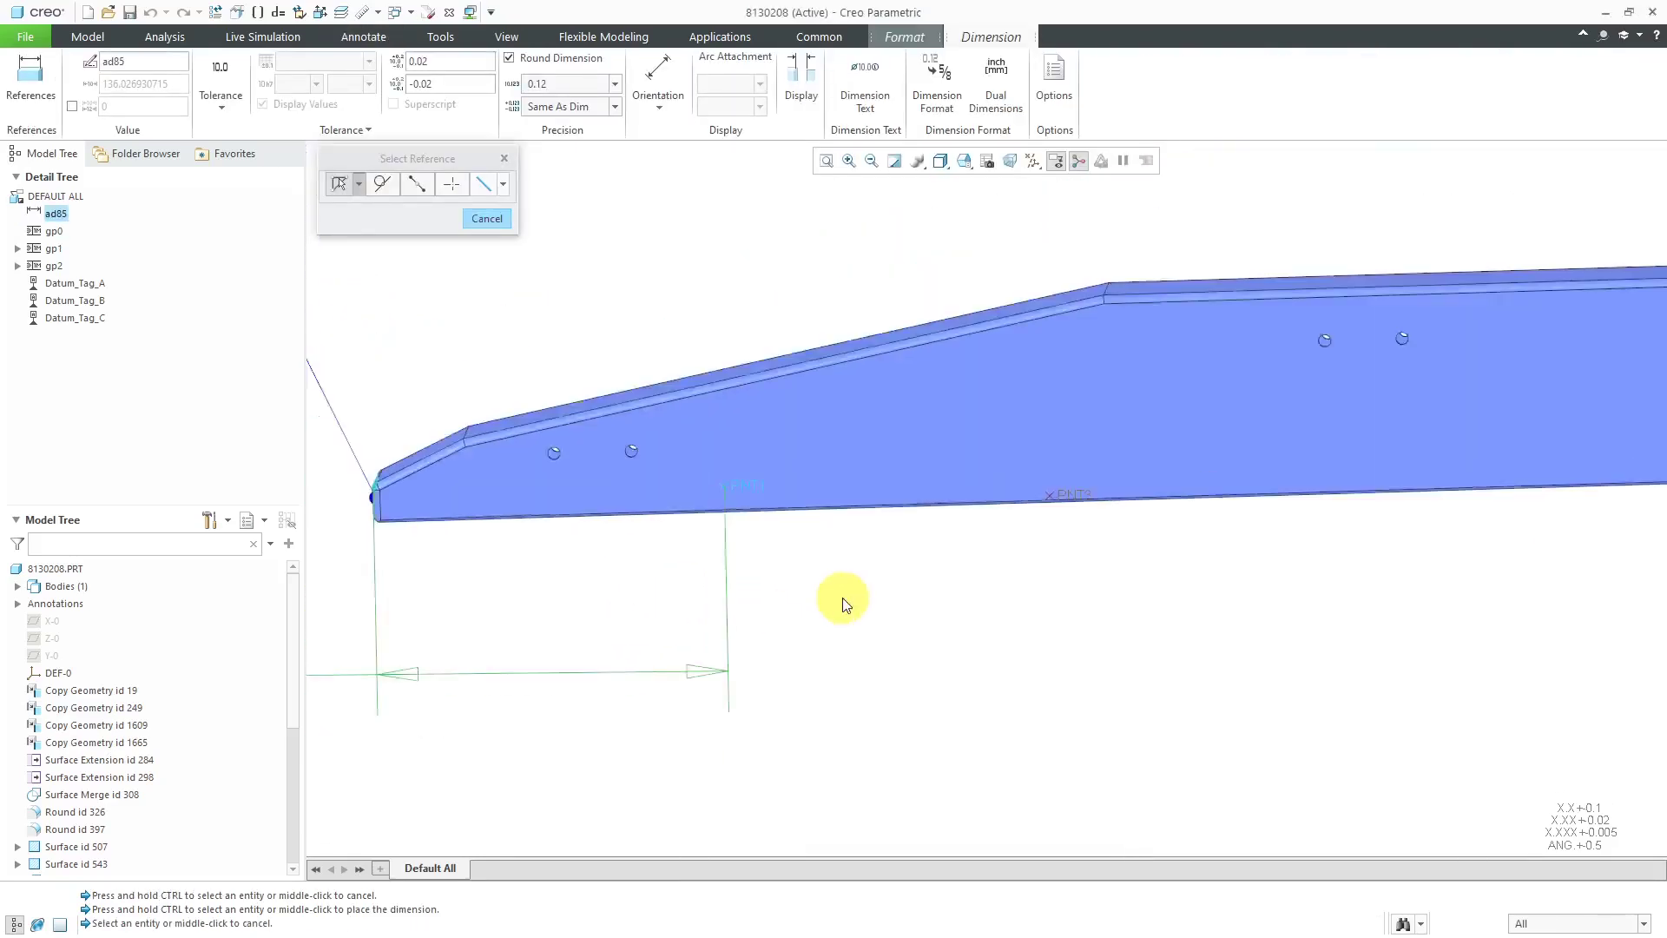
{"action": "scroll", "coordinate": [793, 576], "scroll_direction": "up", "scroll_amount": 3}
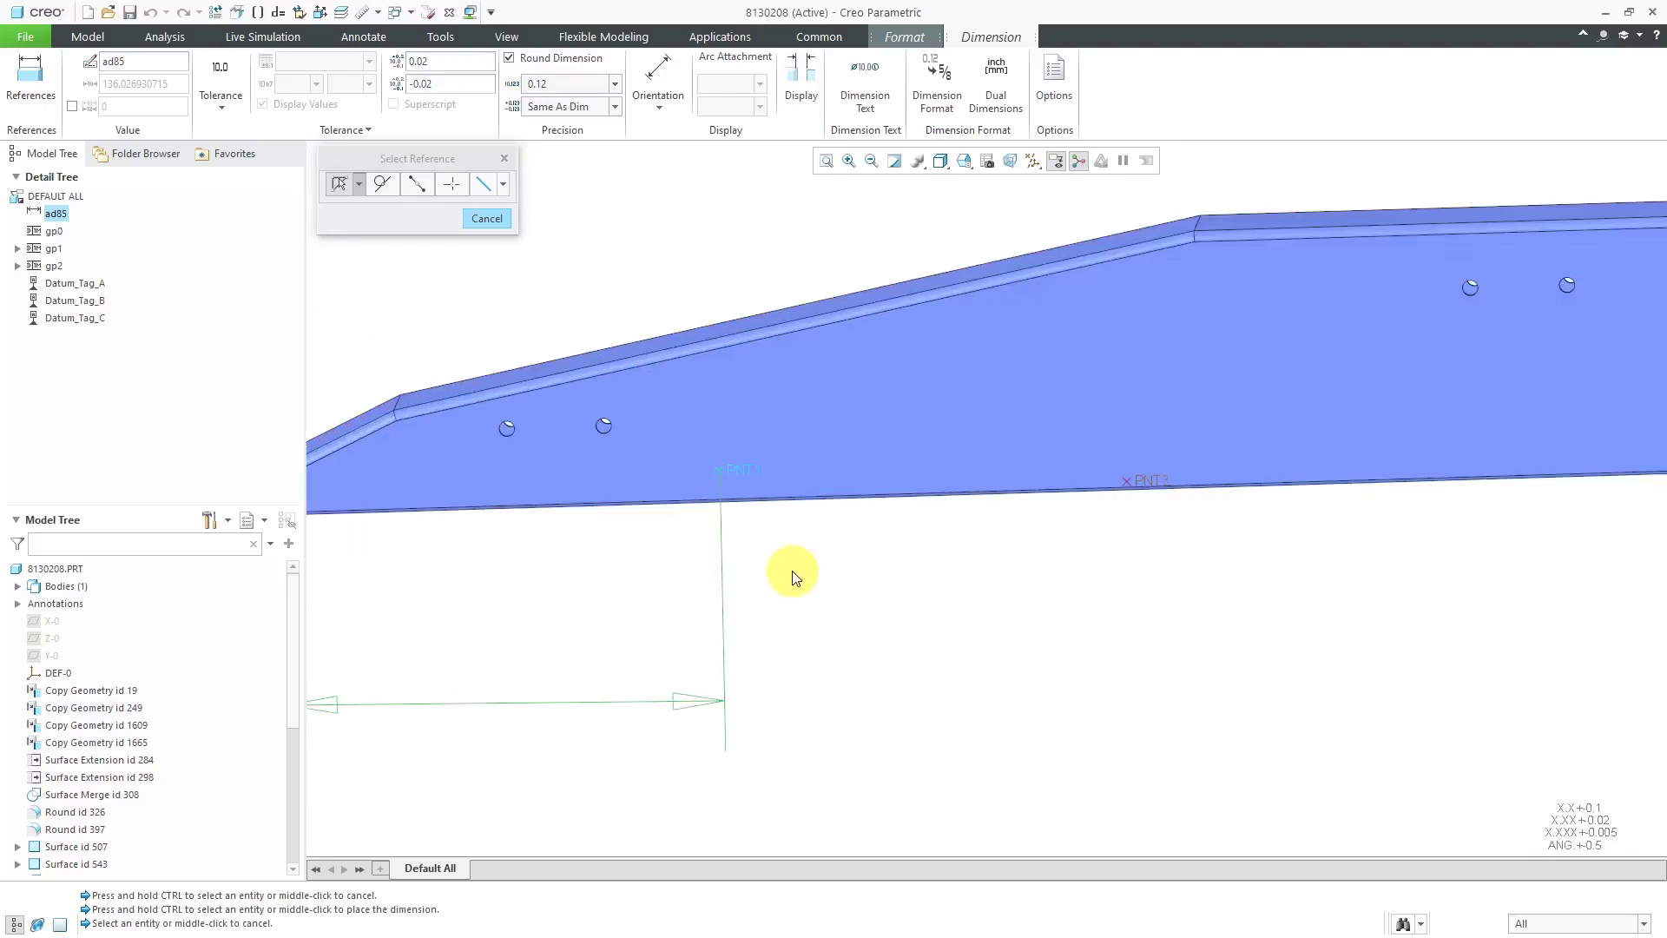
{"action": "left_click", "coordinate": [733, 471]}
{"action": "scroll", "coordinate": [670, 558], "scroll_direction": "down", "scroll_amount": 5}
{"action": "scroll", "coordinate": [1307, 591], "scroll_direction": "up", "scroll_amount": 4}
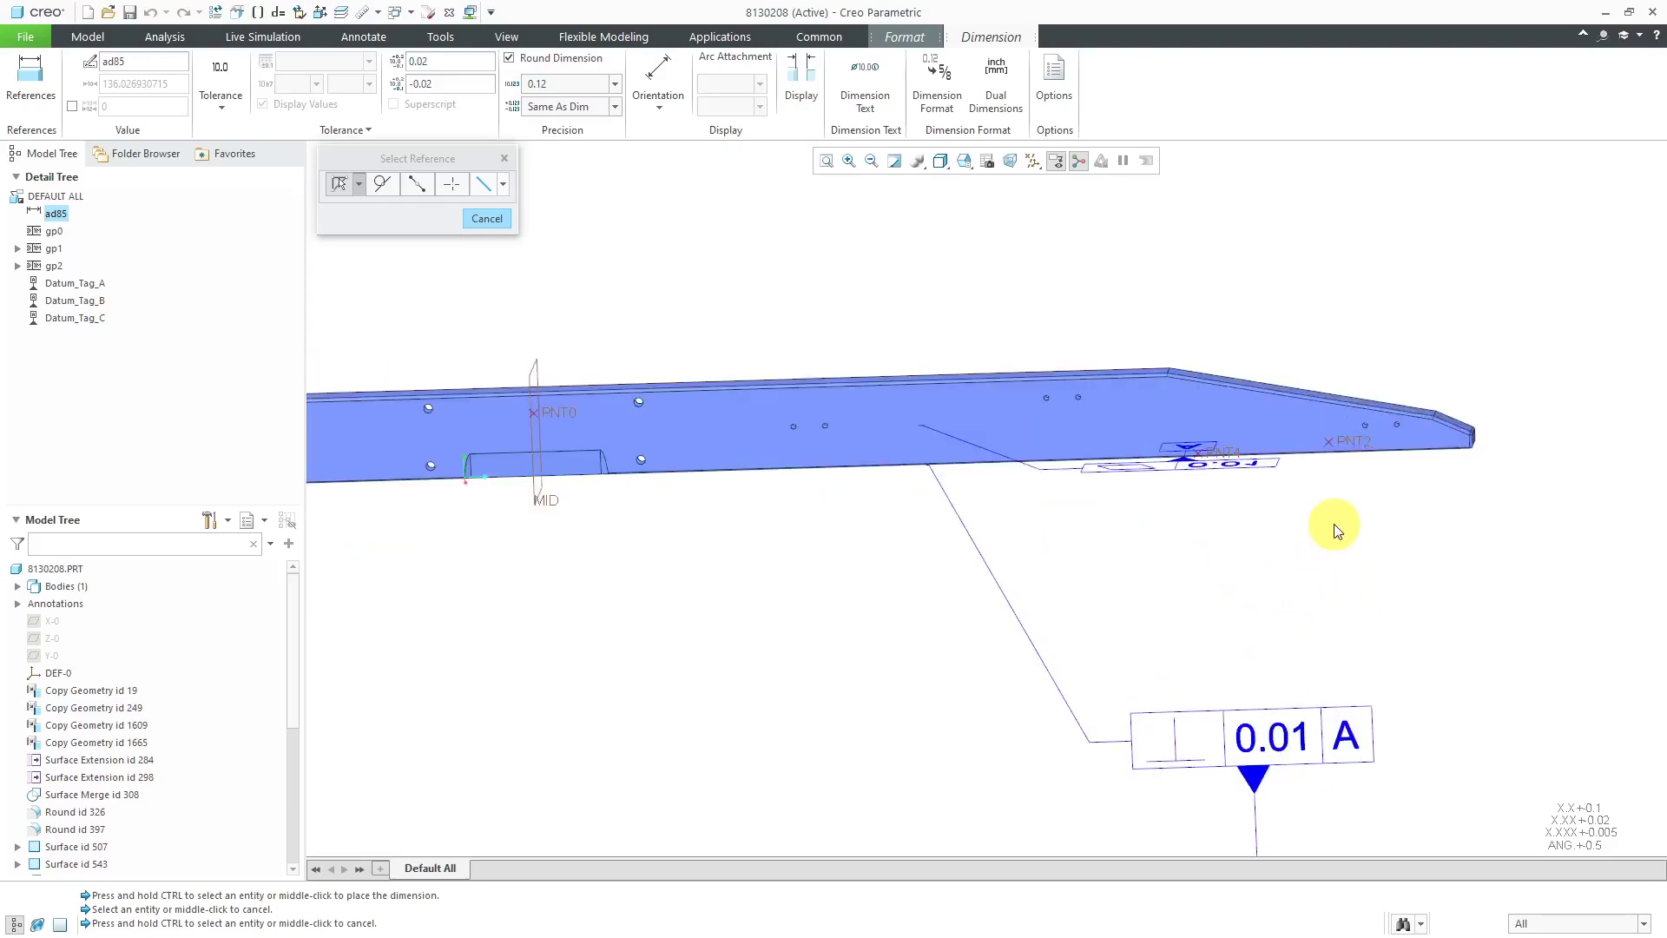
{"action": "scroll", "coordinate": [1612, 565], "scroll_direction": "down", "scroll_amount": 4}
{"action": "scroll", "coordinate": [964, 576], "scroll_direction": "up", "scroll_amount": 4}
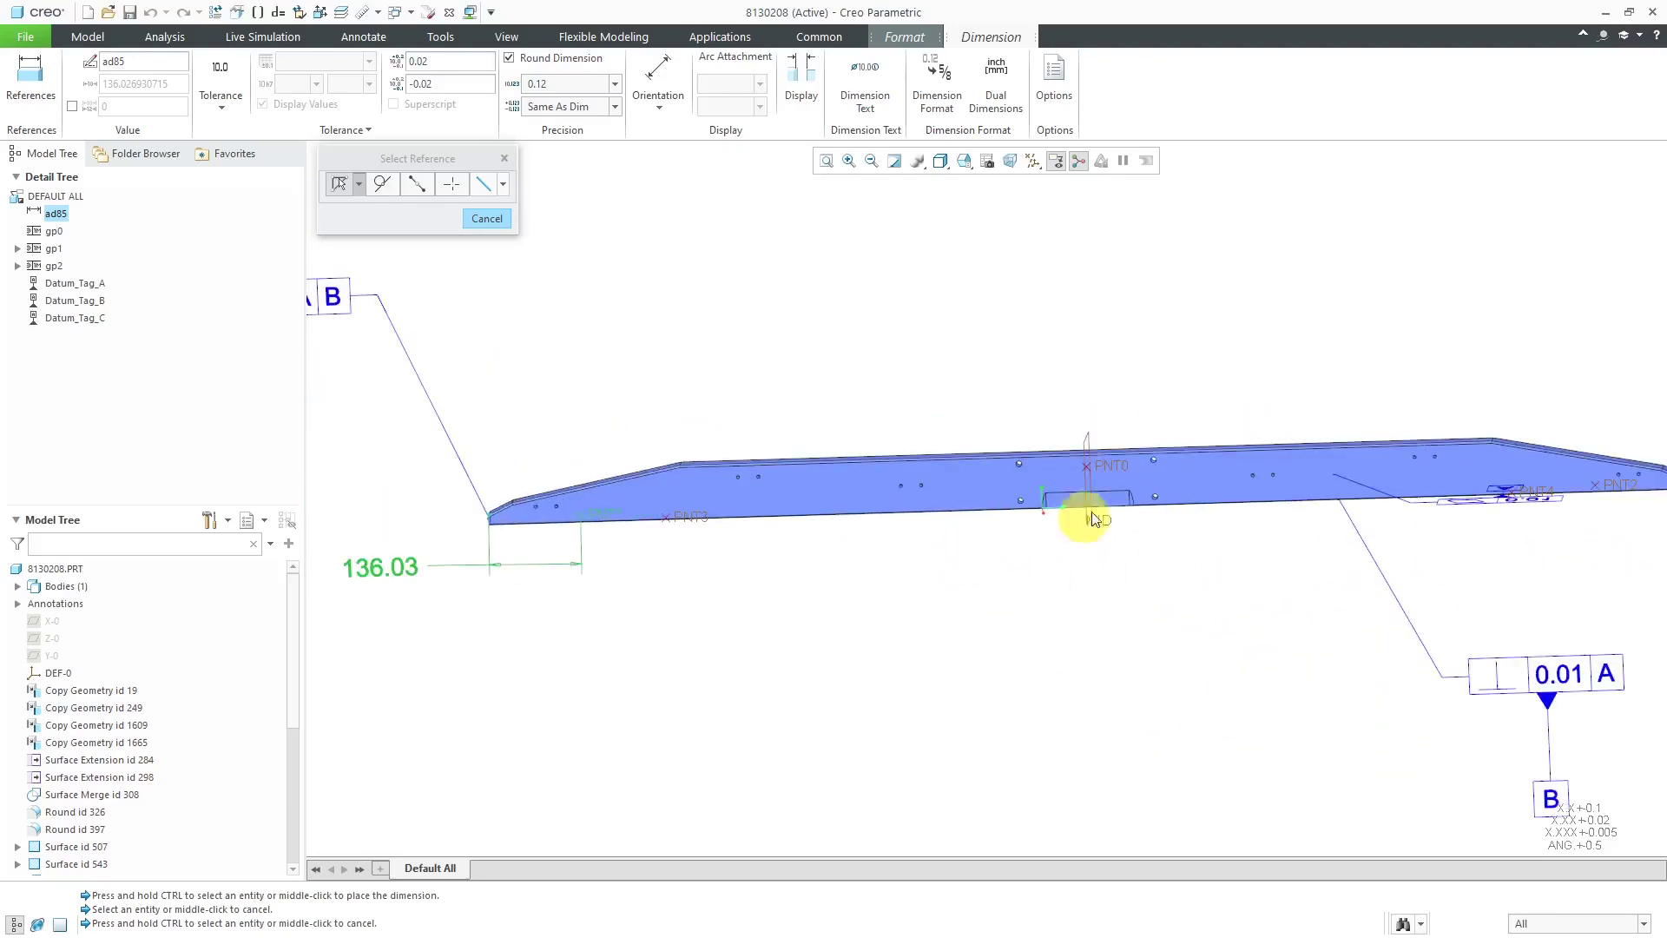
{"action": "left_click", "coordinate": [1118, 465]}
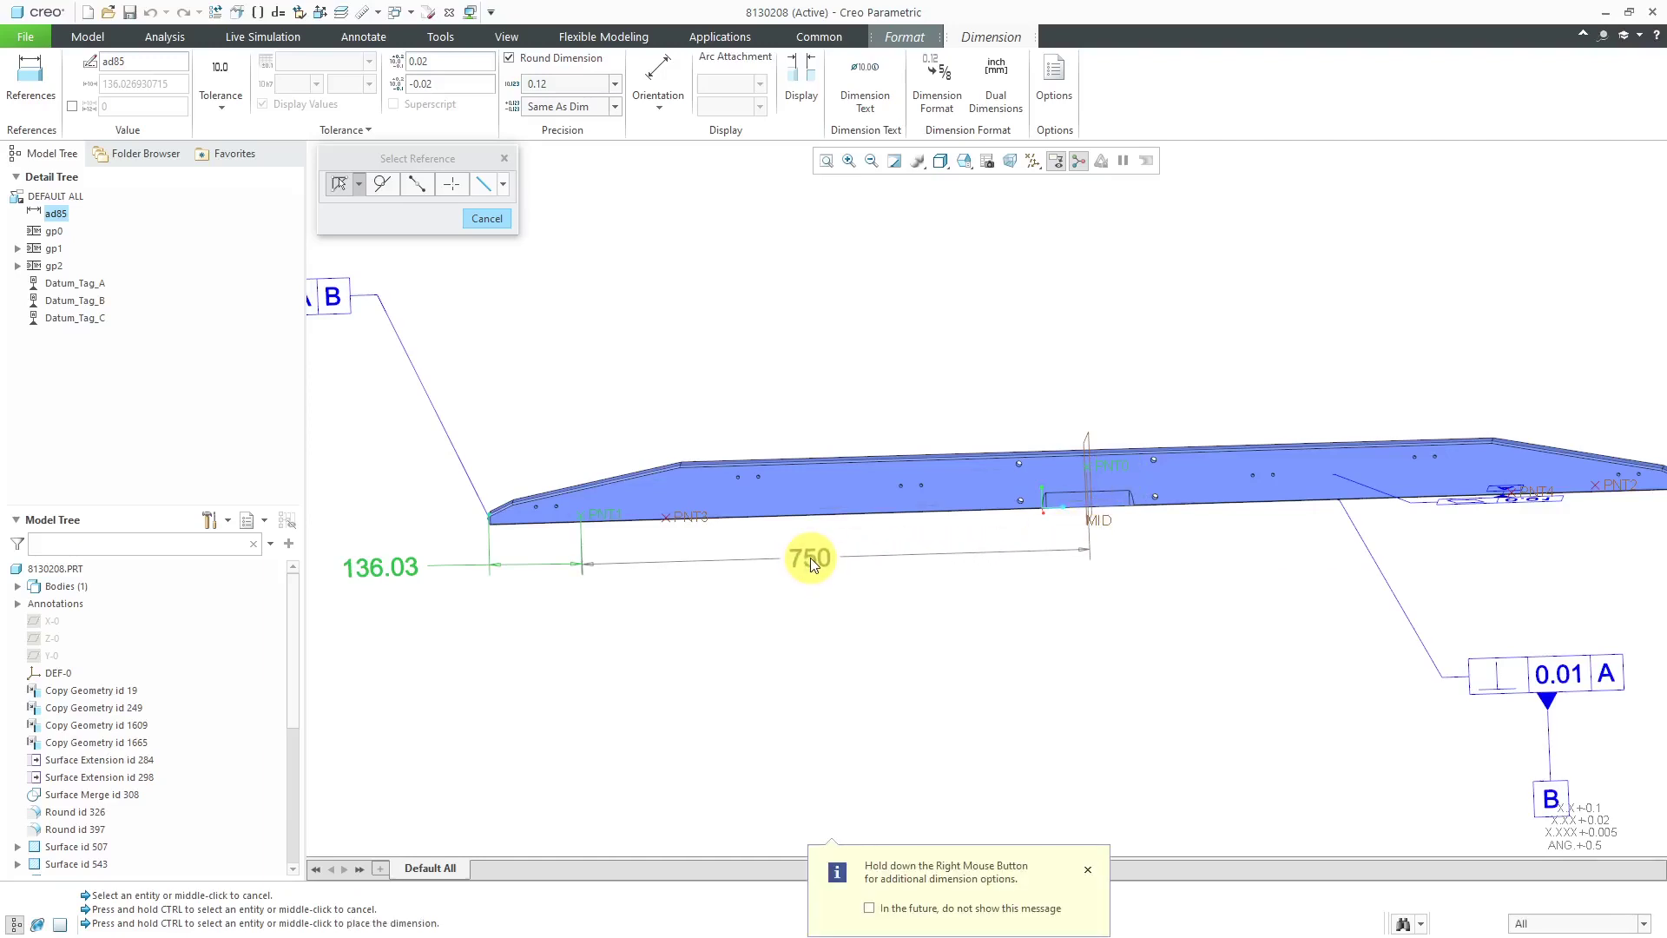
{"action": "middle_click", "coordinate": [810, 557]}
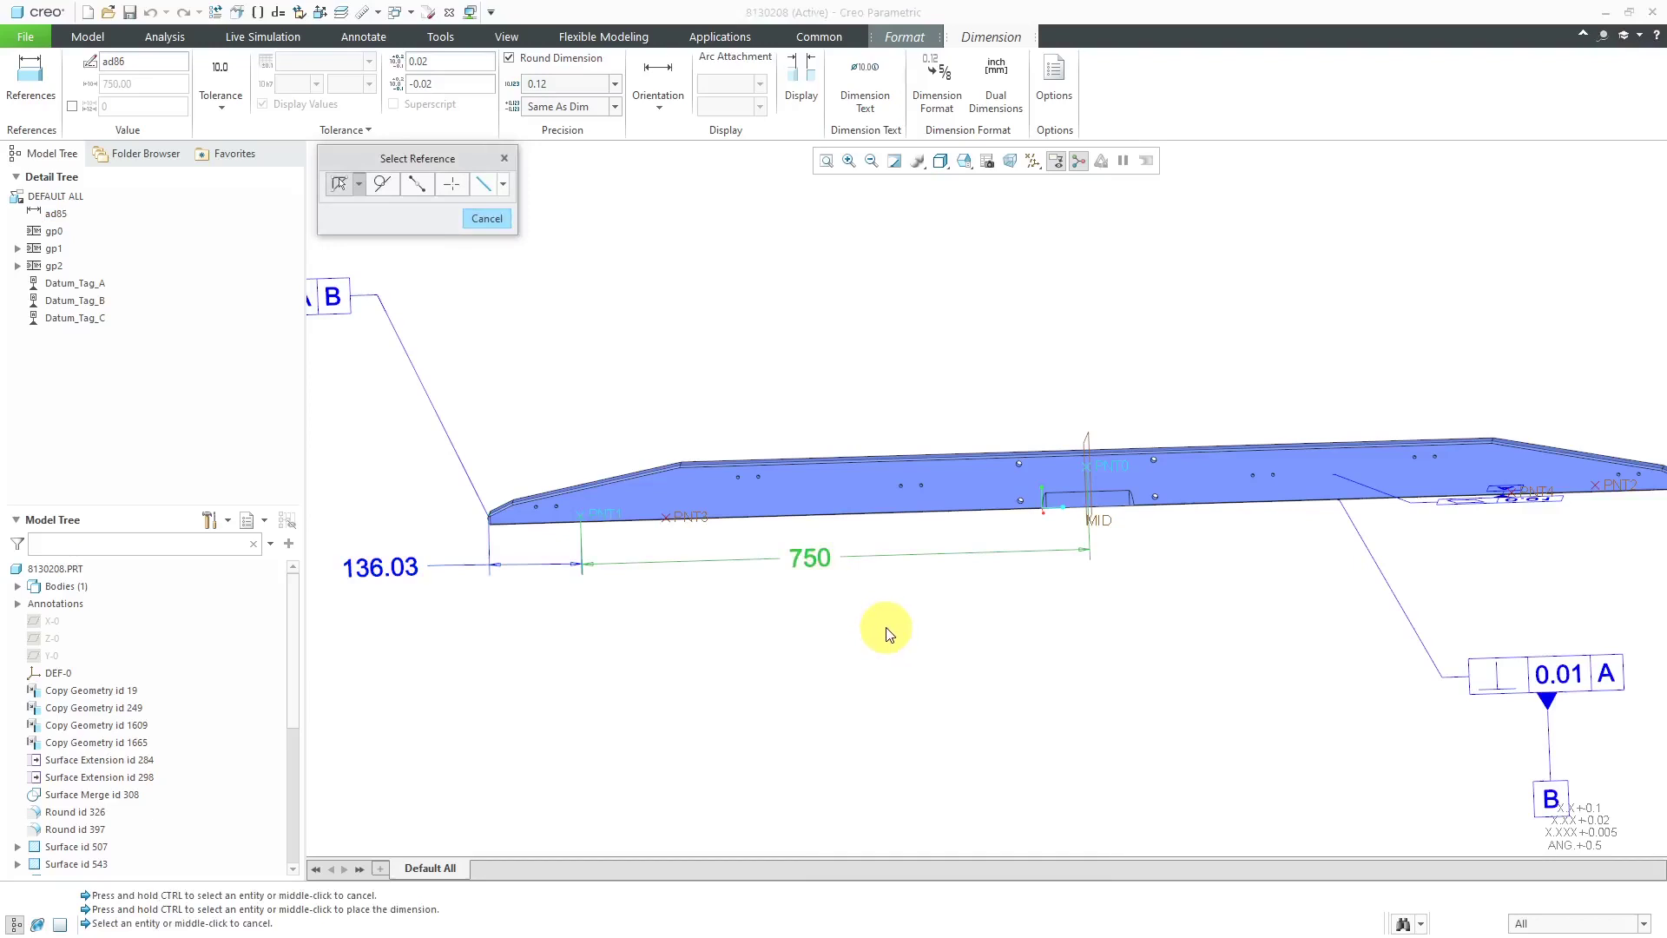
Add an annotation dimension between PNT0 and PNT2 below the part and end dimensioning.
{"action": "scroll", "coordinate": [886, 633], "scroll_direction": "down", "scroll_amount": 3}
{"action": "scroll", "coordinate": [1198, 601], "scroll_direction": "up", "scroll_amount": 3}
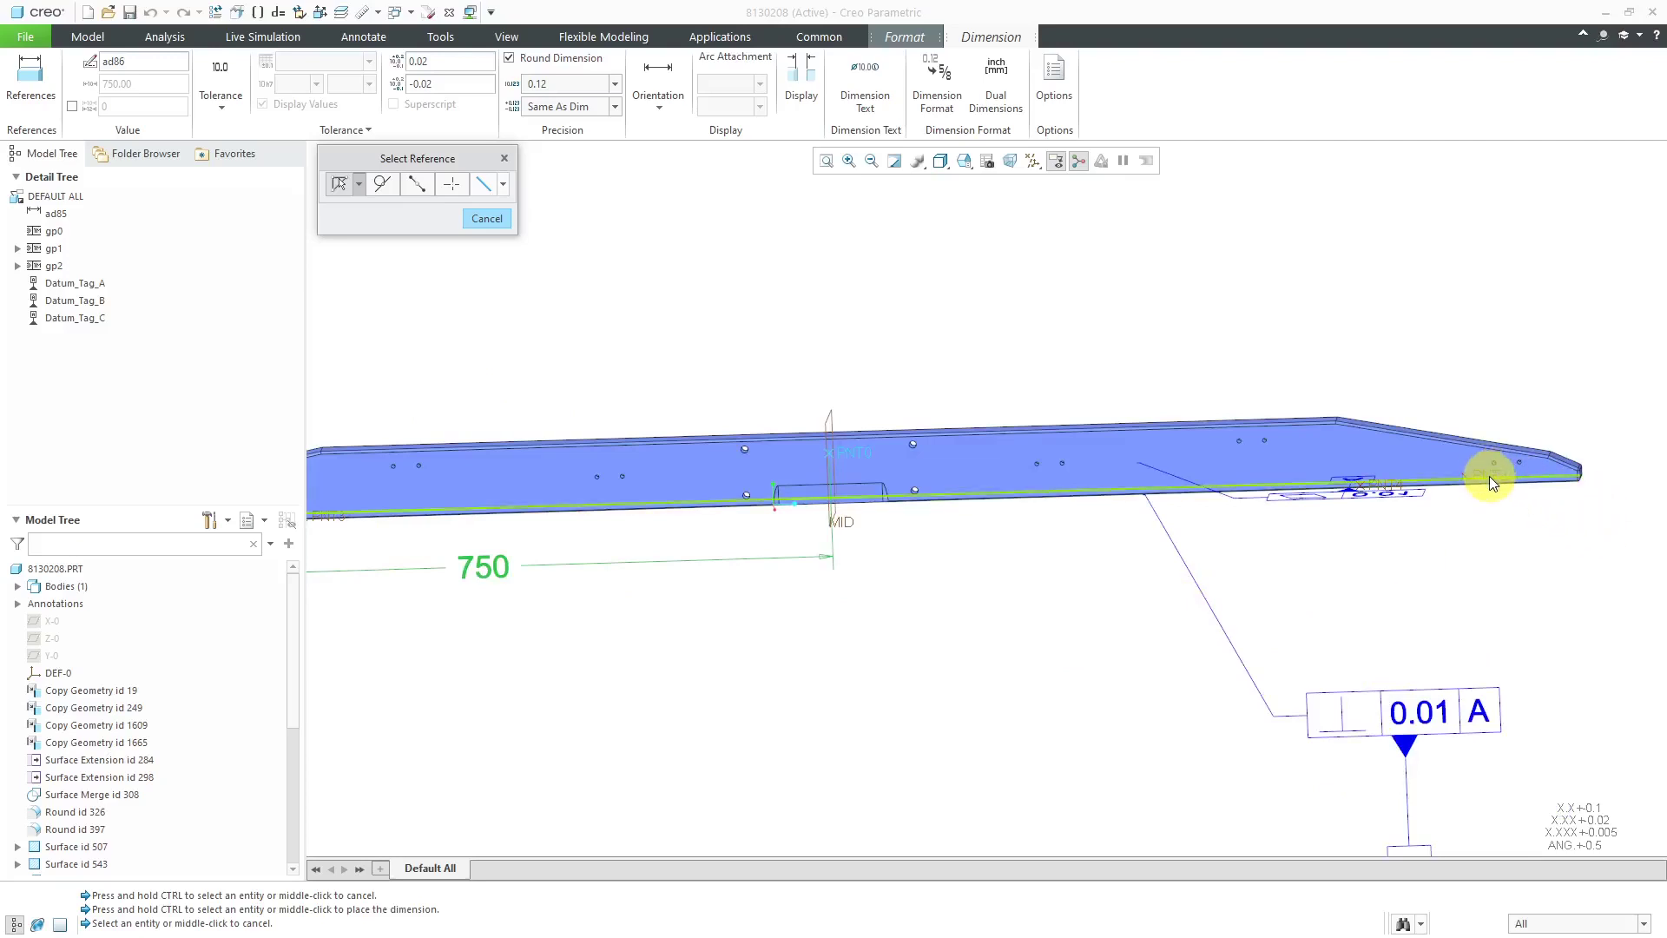
{"action": "scroll", "coordinate": [1489, 472], "scroll_direction": "up", "scroll_amount": 3}
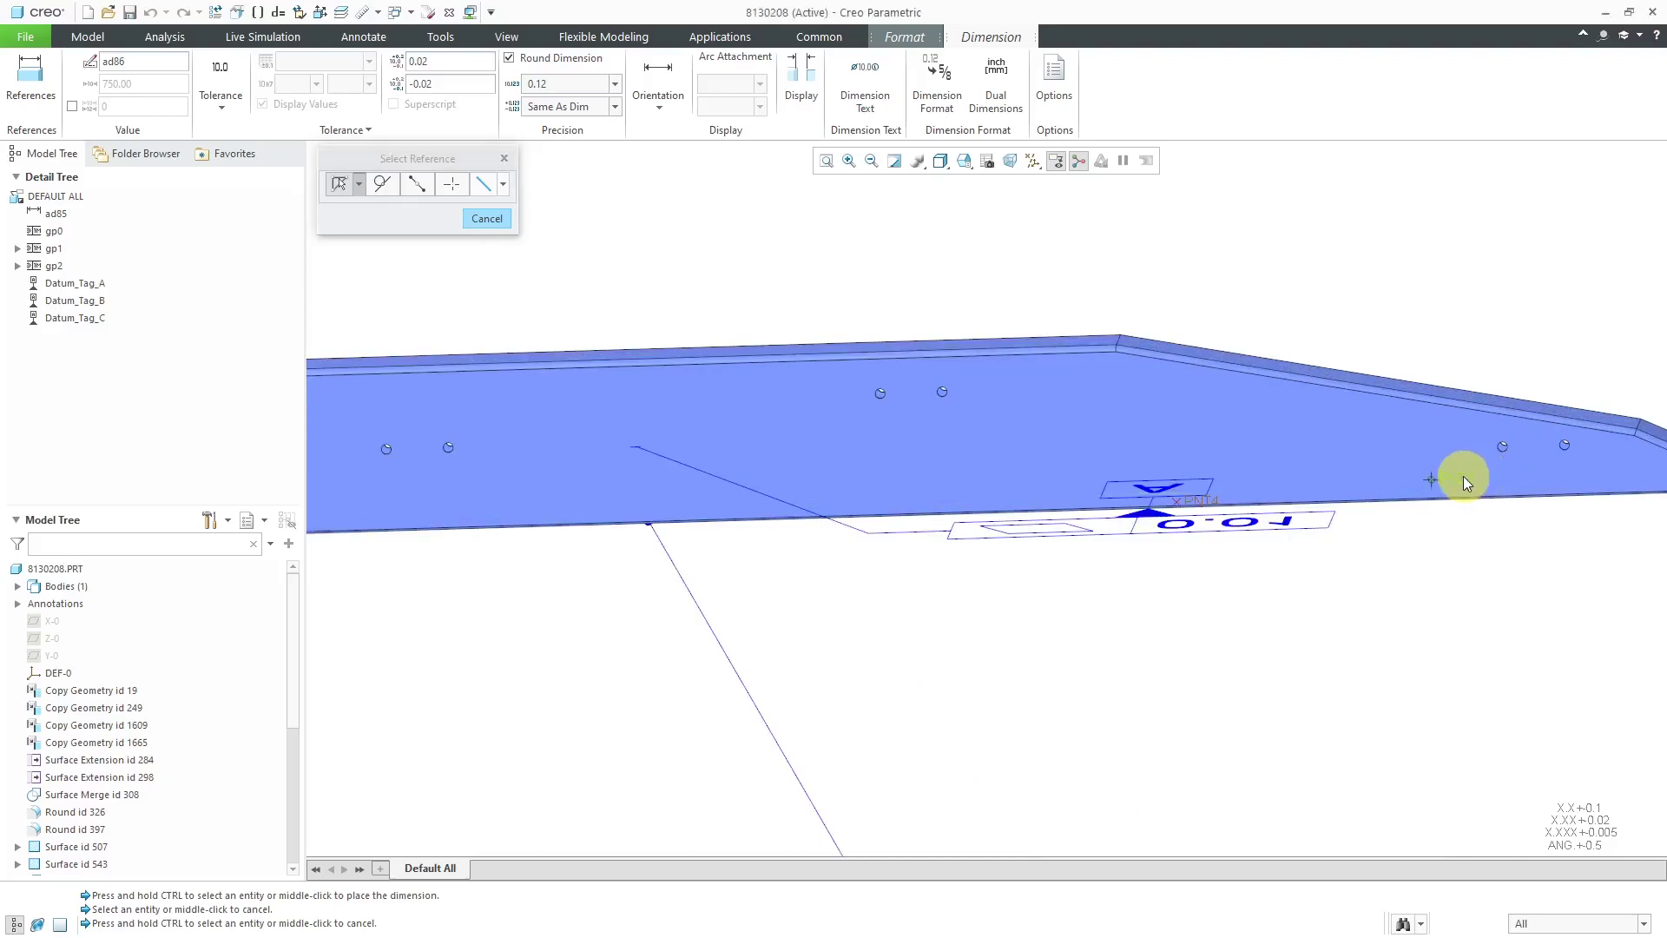
{"action": "scroll", "coordinate": [1468, 486], "scroll_direction": "down", "scroll_amount": 5}
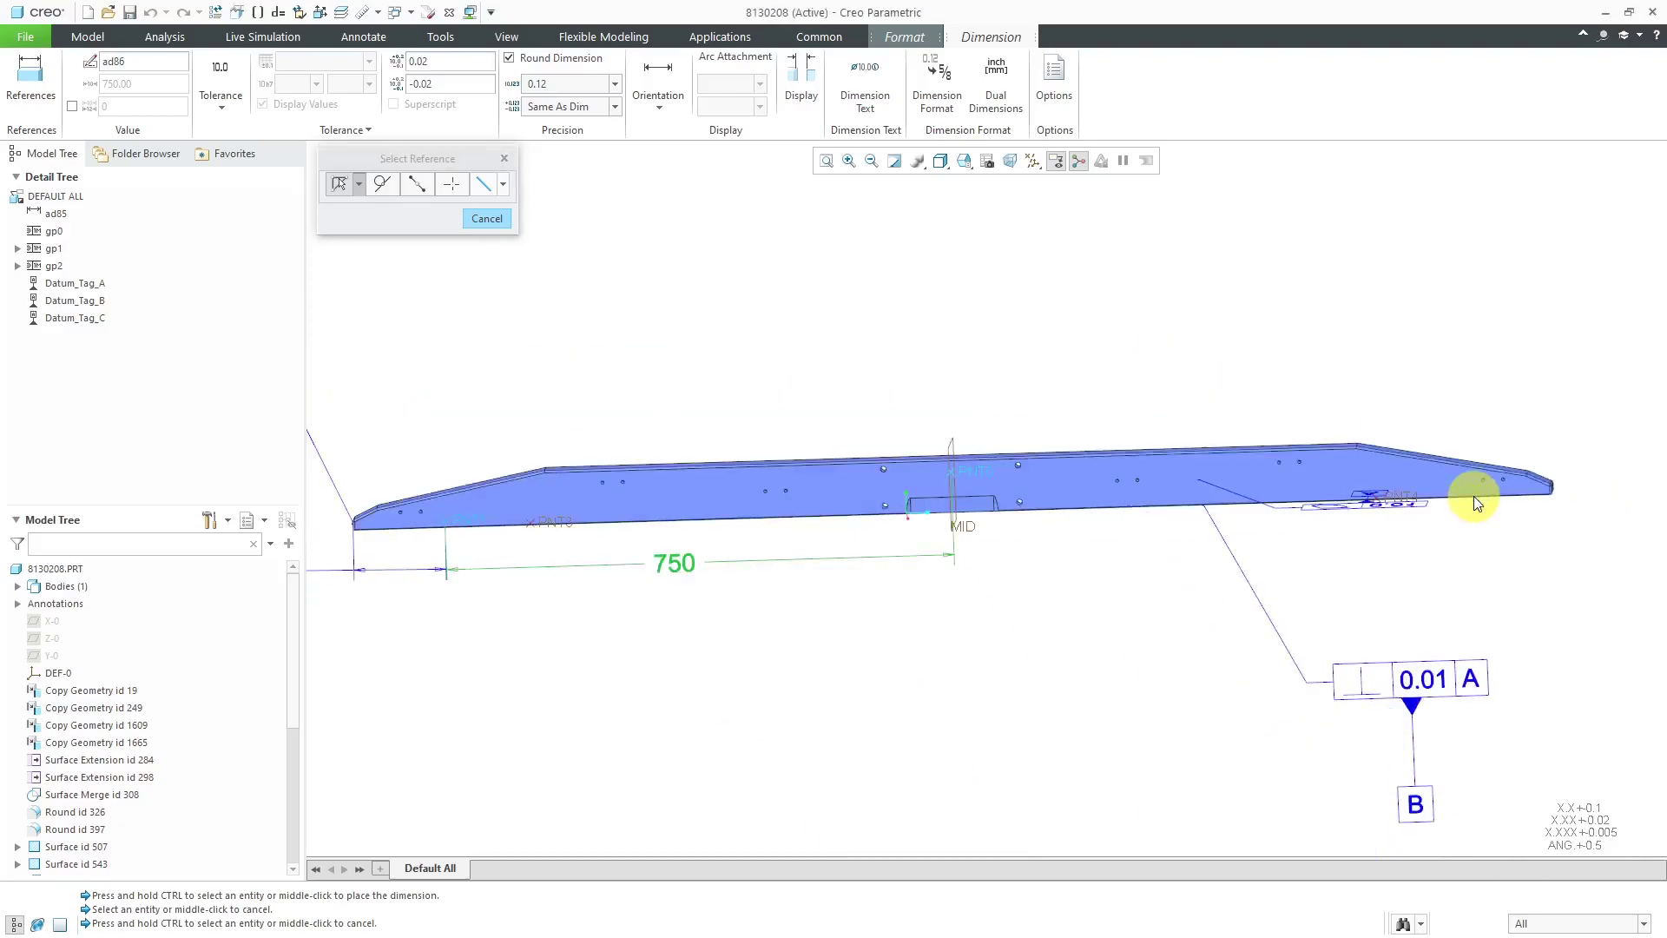
{"action": "left_click", "coordinate": [978, 471], "text": "ctrl"}
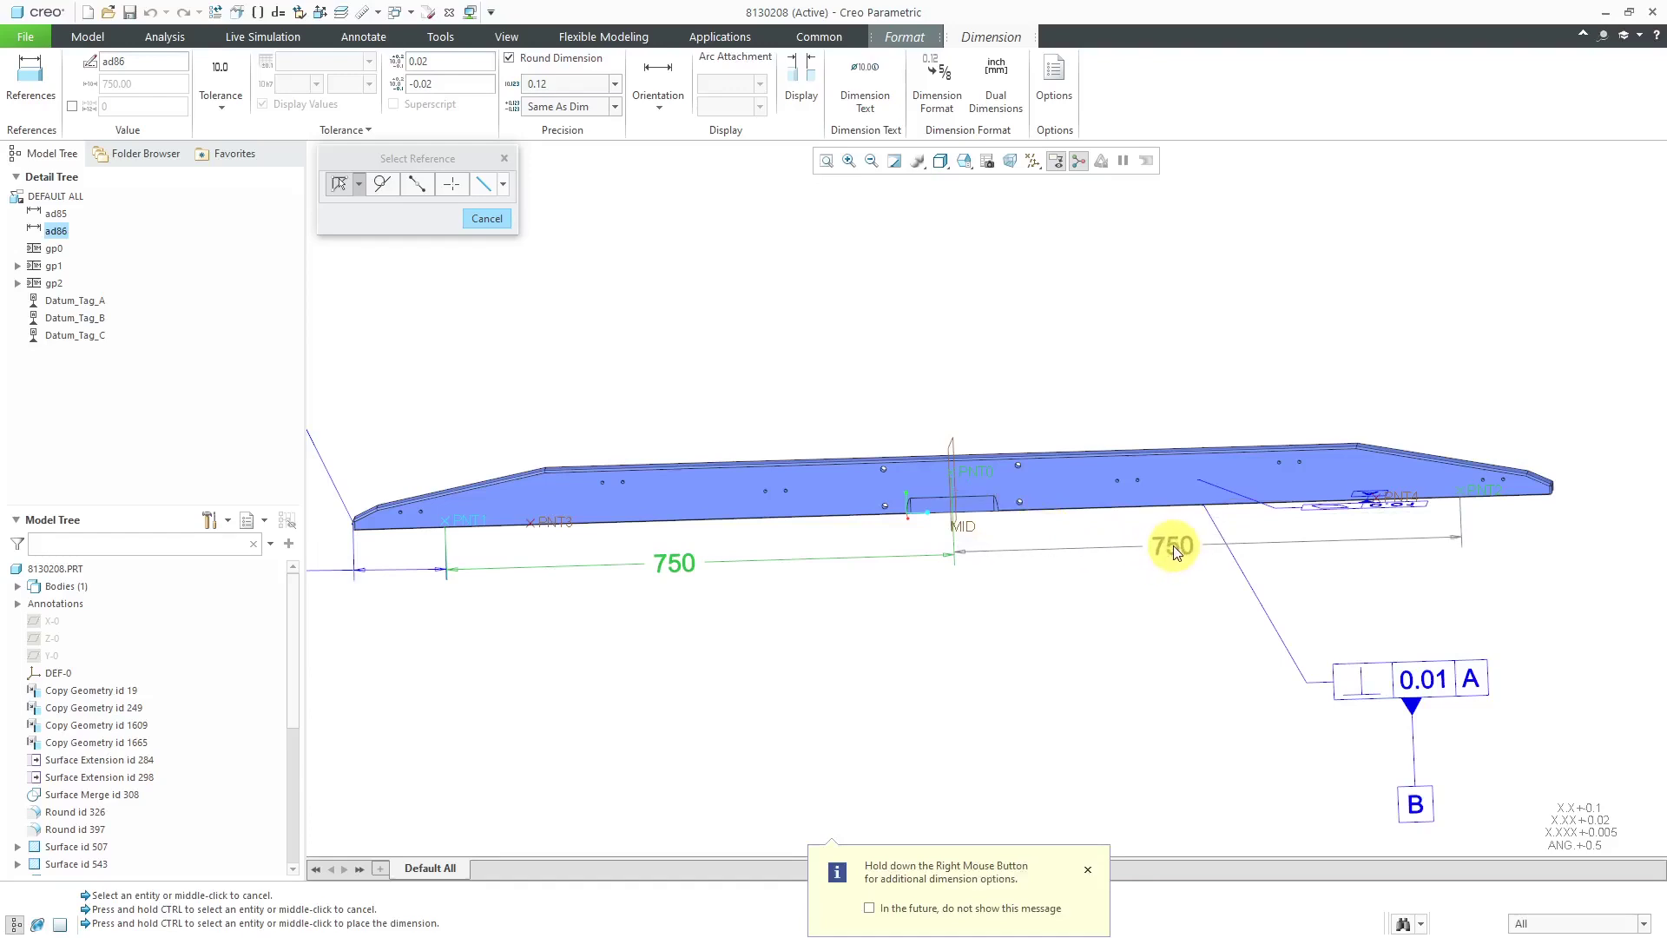
{"action": "middle_click", "coordinate": [1174, 545]}
{"action": "scroll", "coordinate": [1236, 633], "scroll_direction": "down", "scroll_amount": 3}
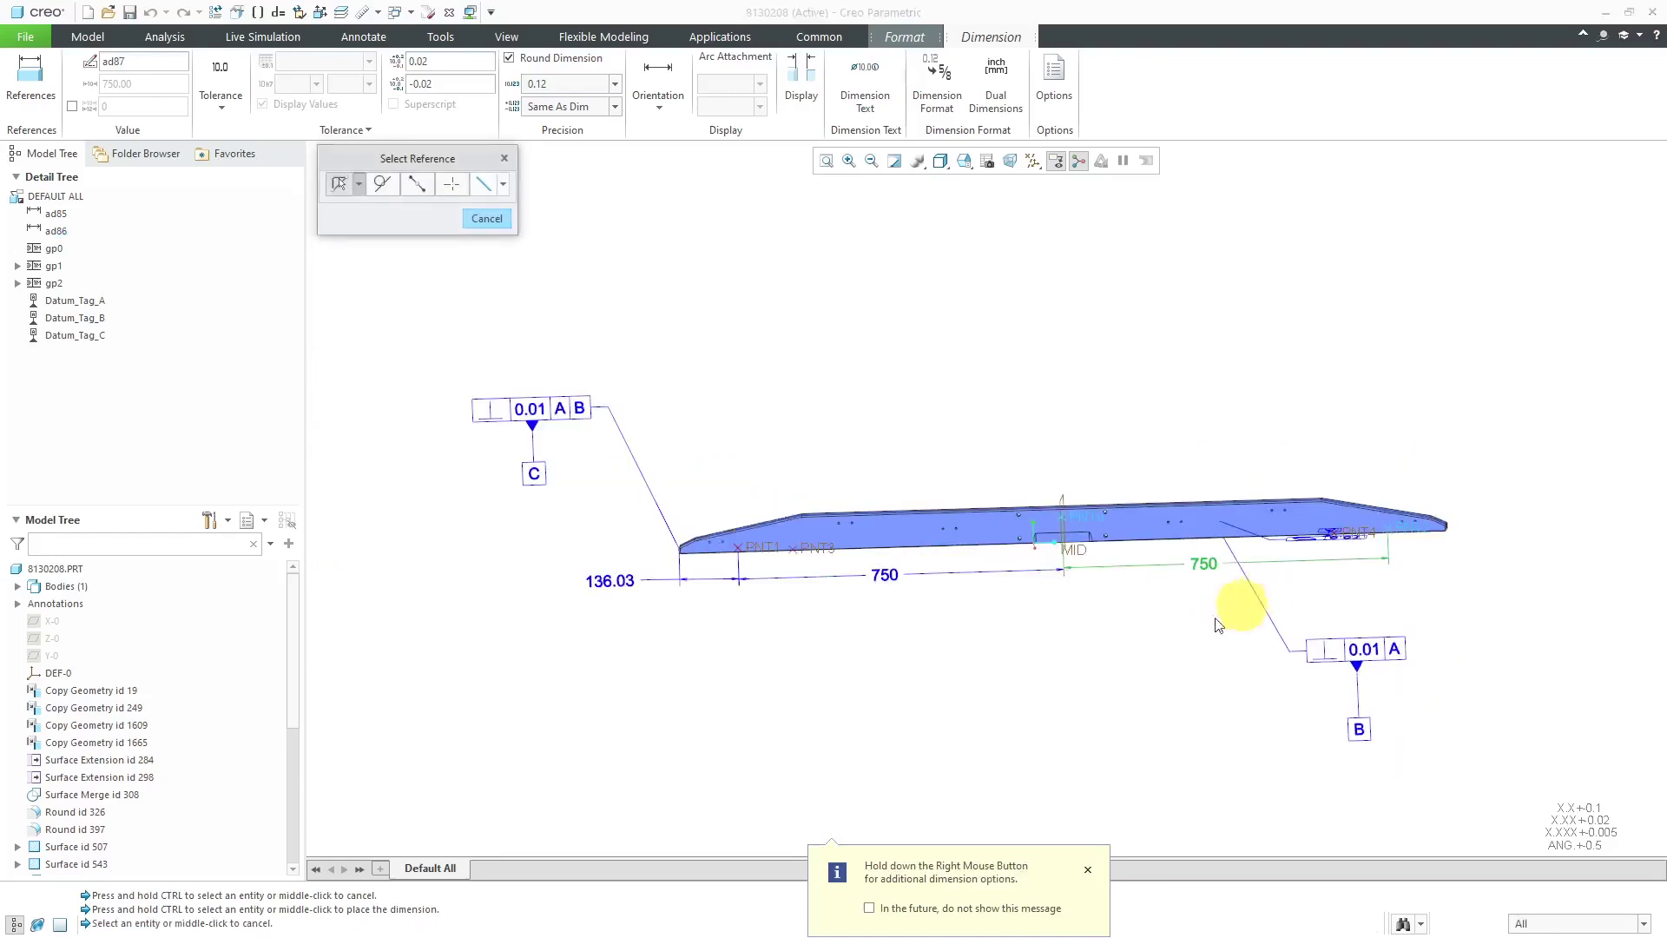
{"action": "middle_click", "coordinate": [1117, 645]}
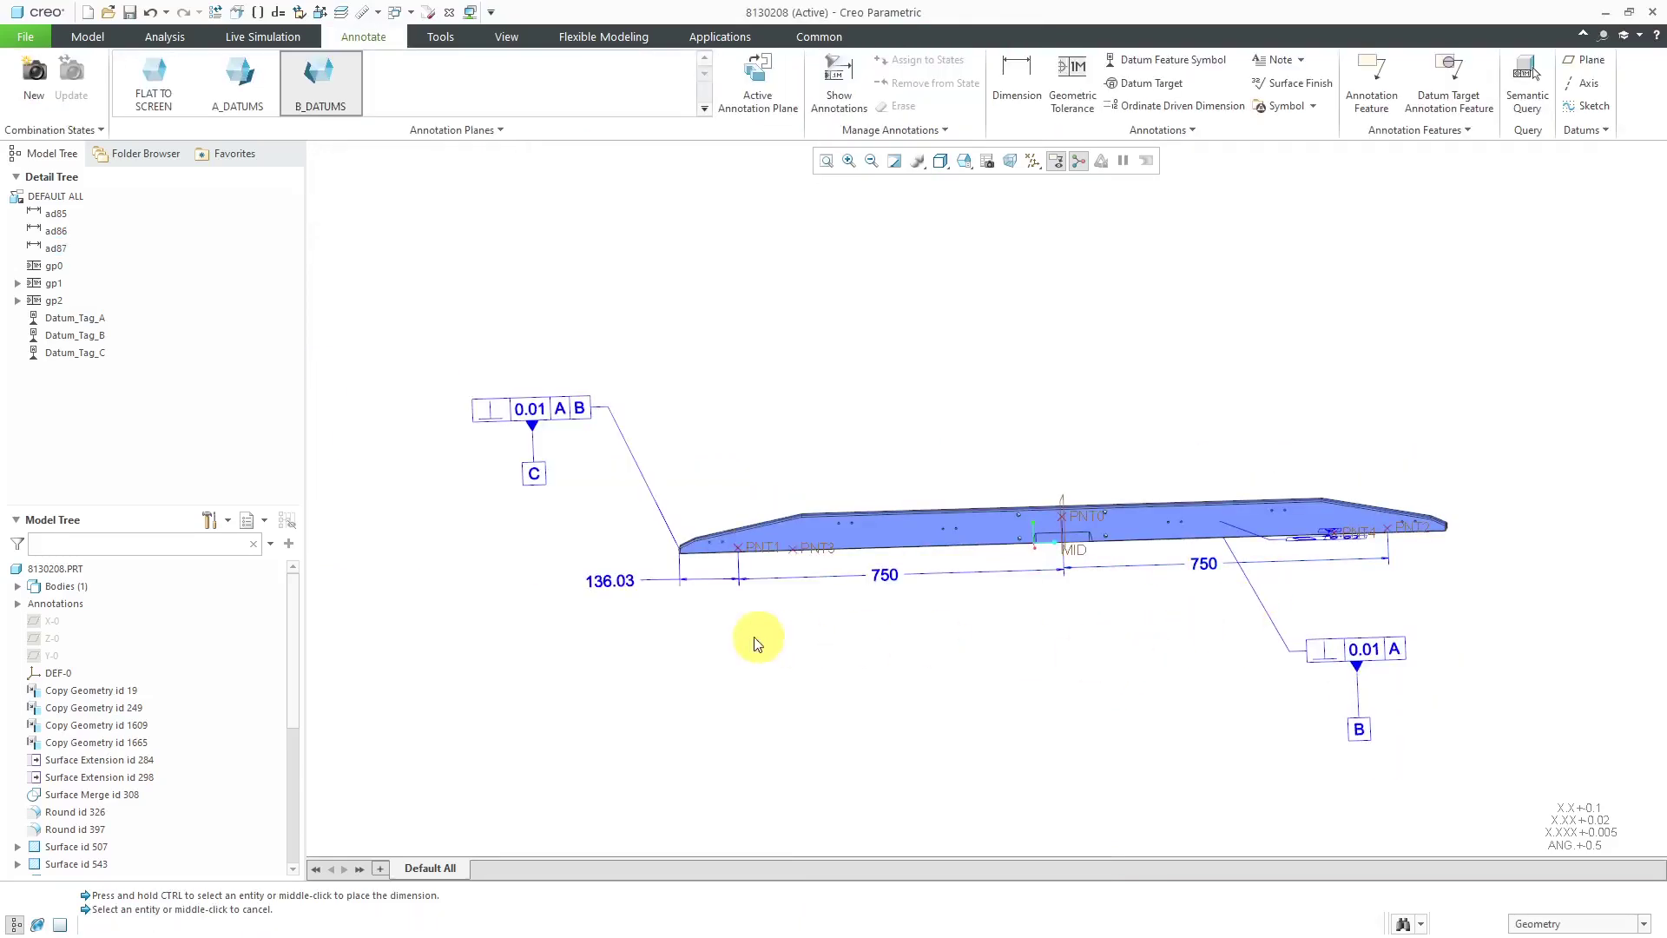
Set the end-to-PNT1, PNT1-to-PNT0 and PNT0-to-PNT2 dimensions below the part to Basic tolerance.
{"action": "left_click", "coordinate": [617, 585]}
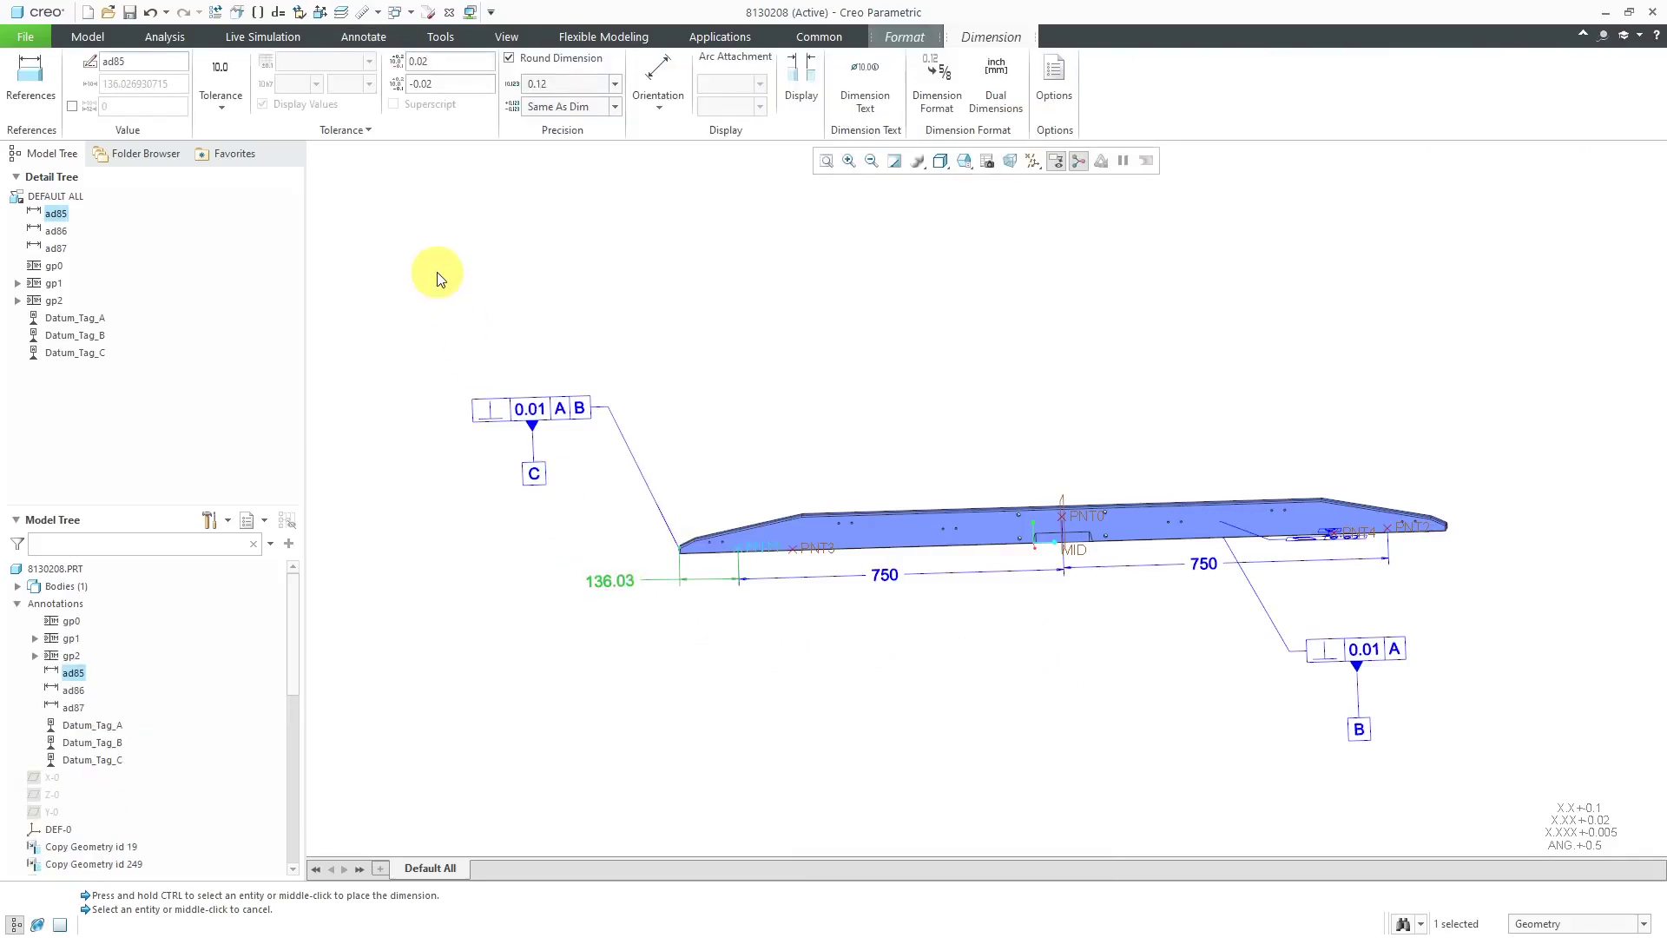
{"action": "left_click", "coordinate": [222, 106]}
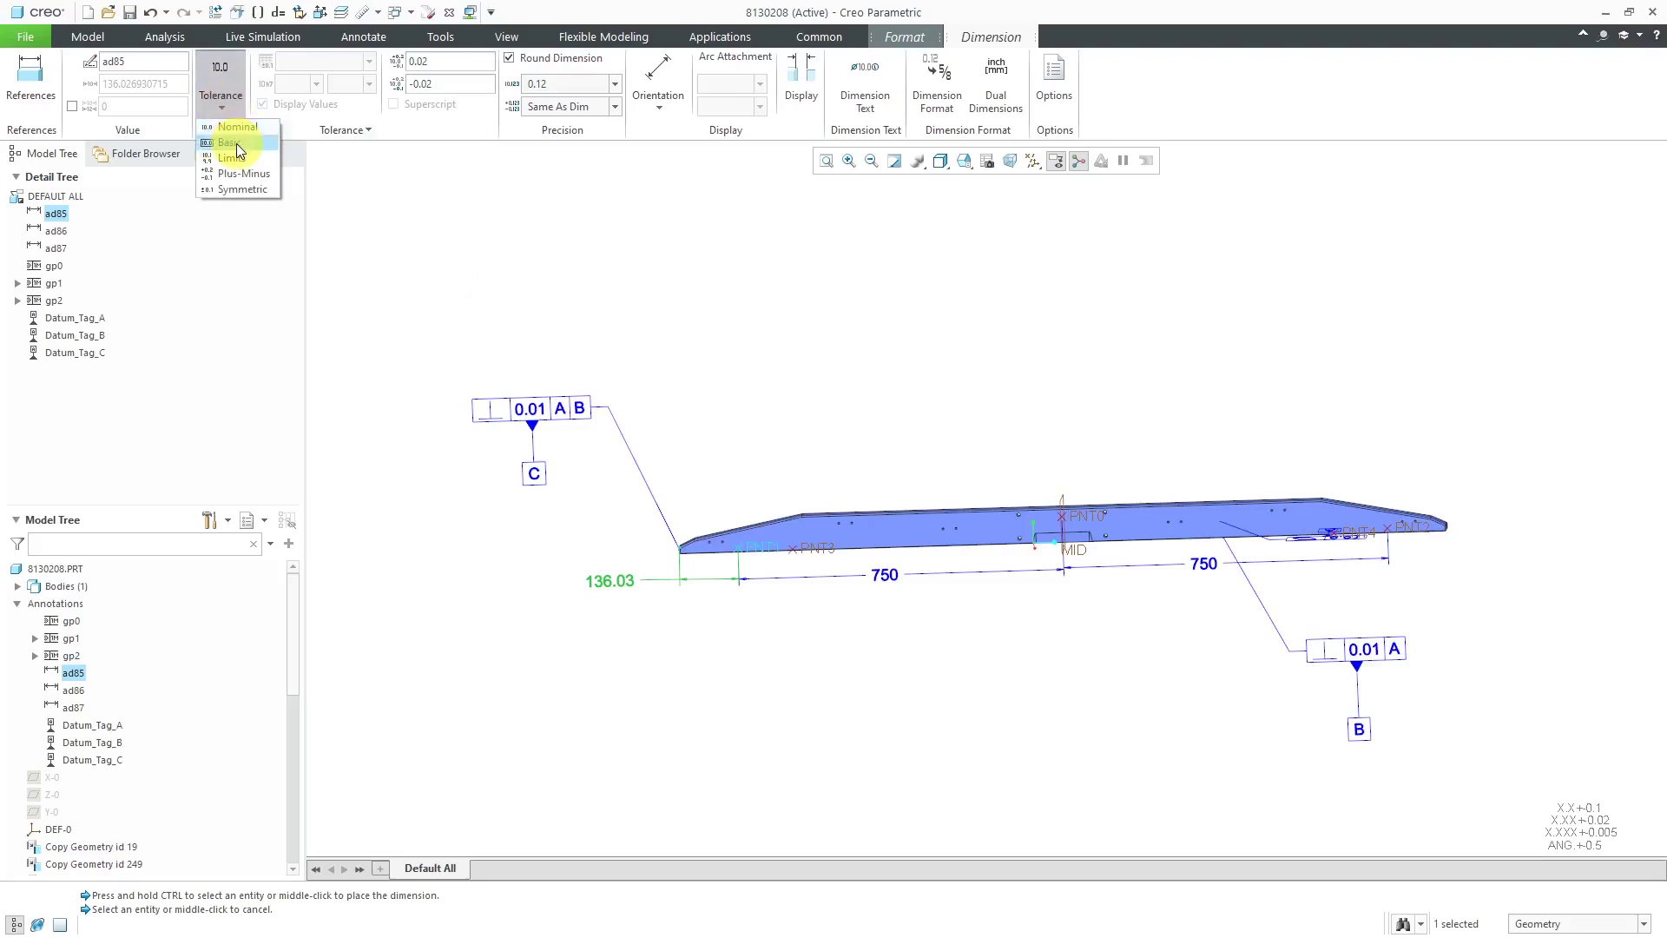
{"action": "left_click", "coordinate": [234, 142]}
{"action": "left_click", "coordinate": [885, 575]}
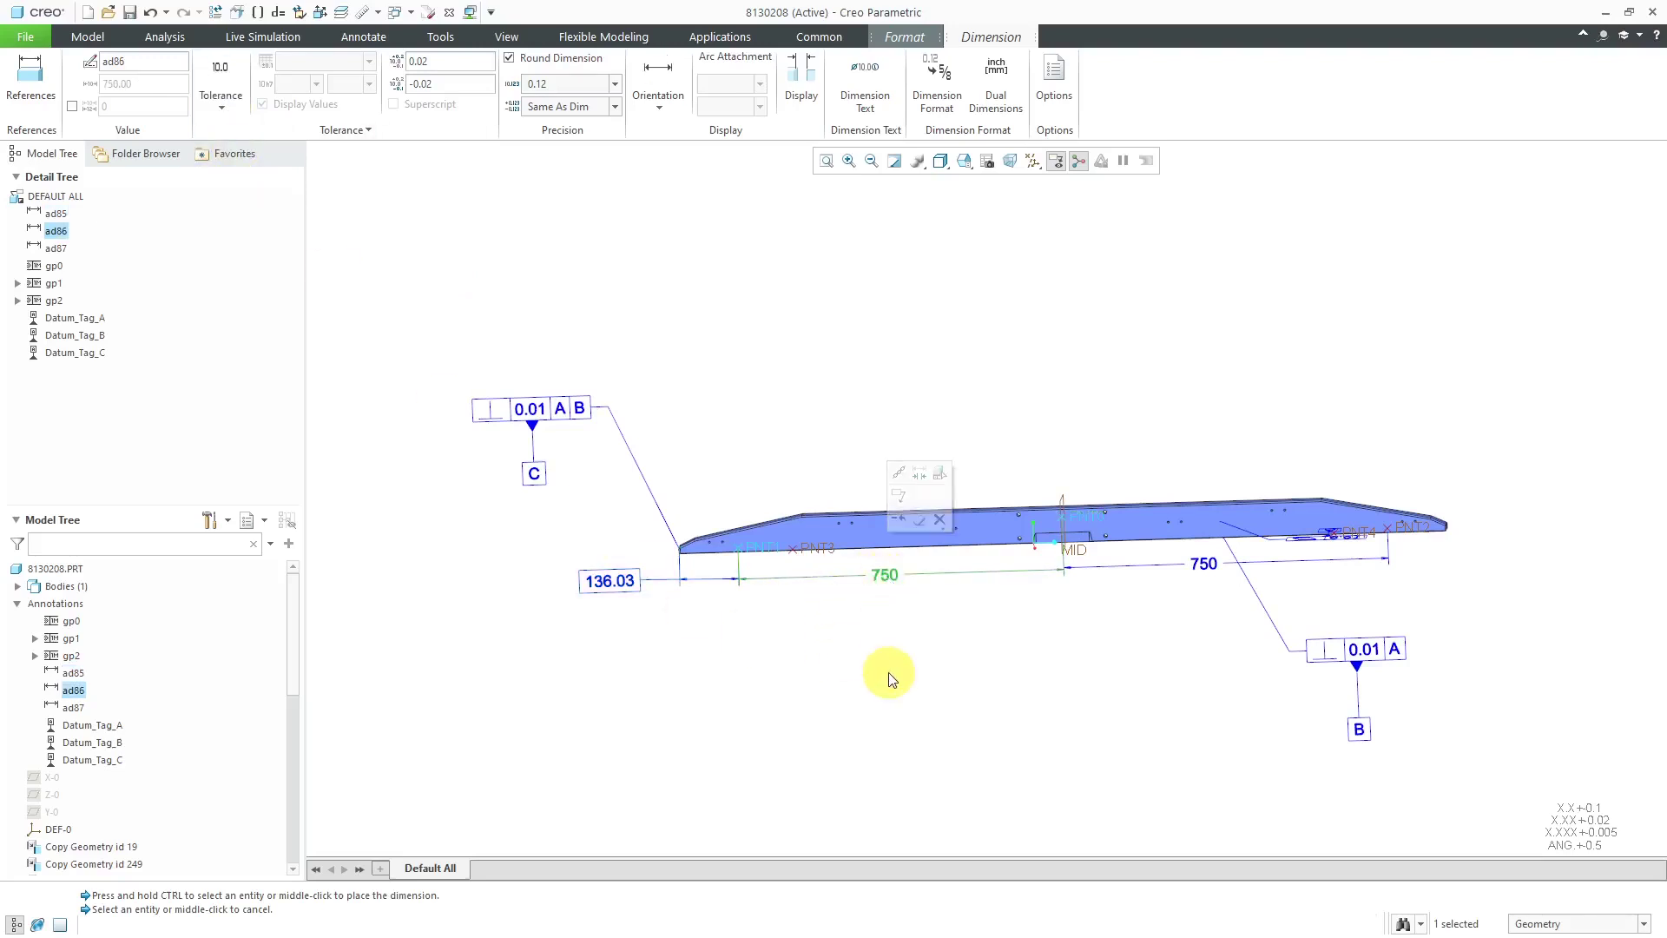
{"action": "left_click", "coordinate": [220, 106]}
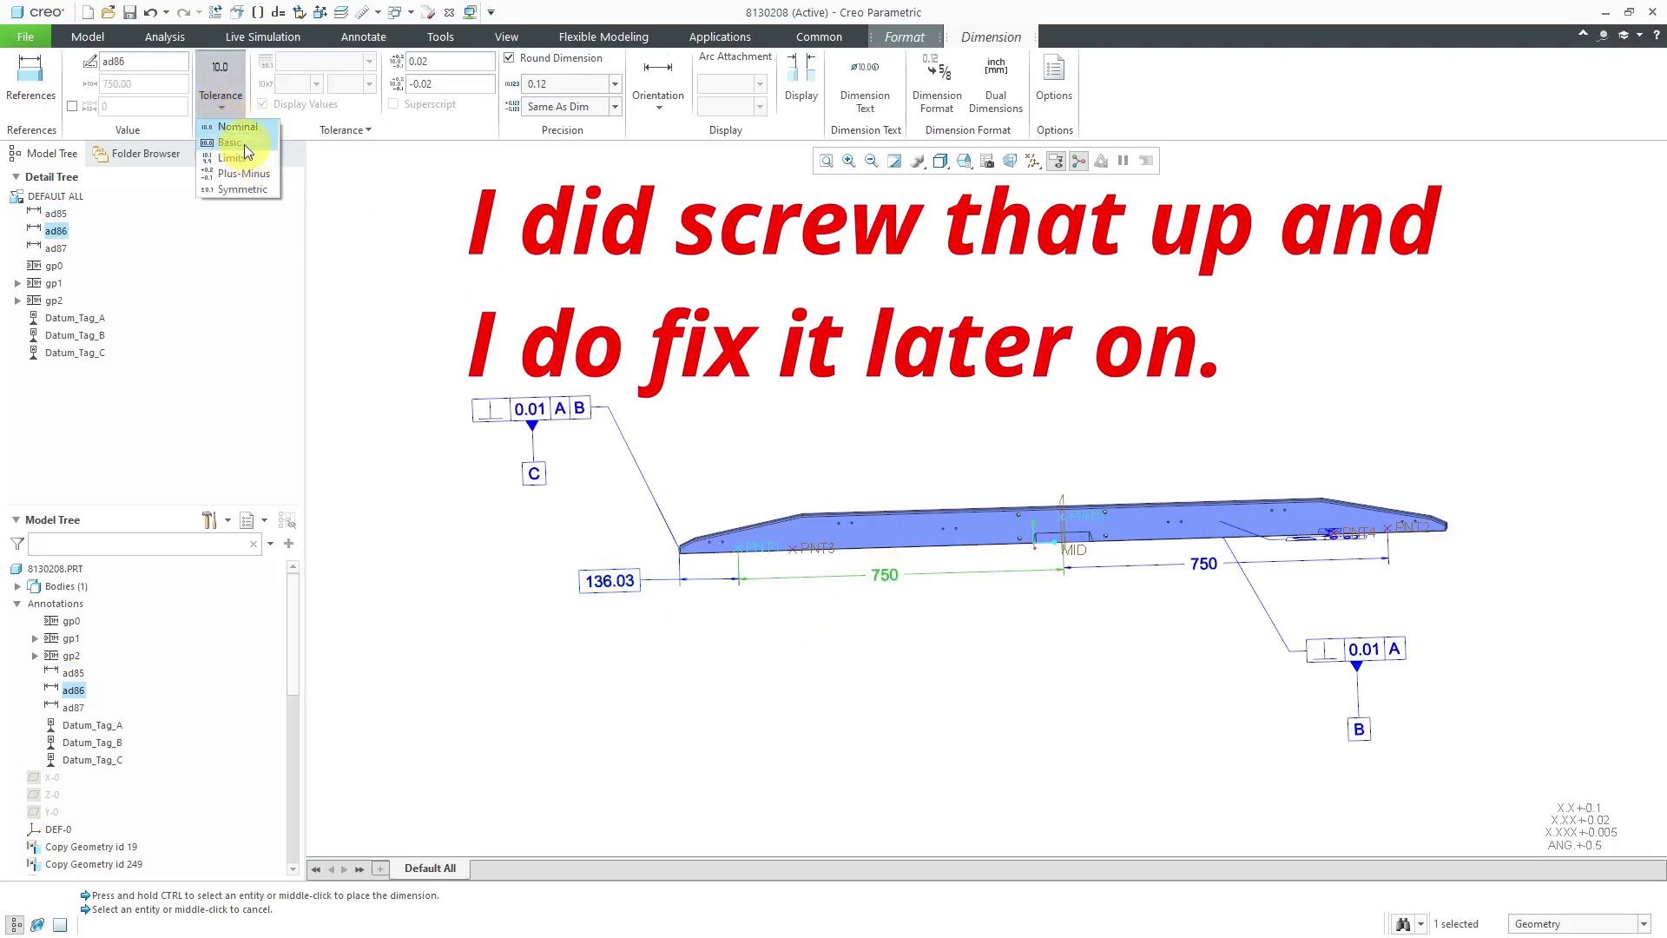
{"action": "left_click", "coordinate": [243, 144]}
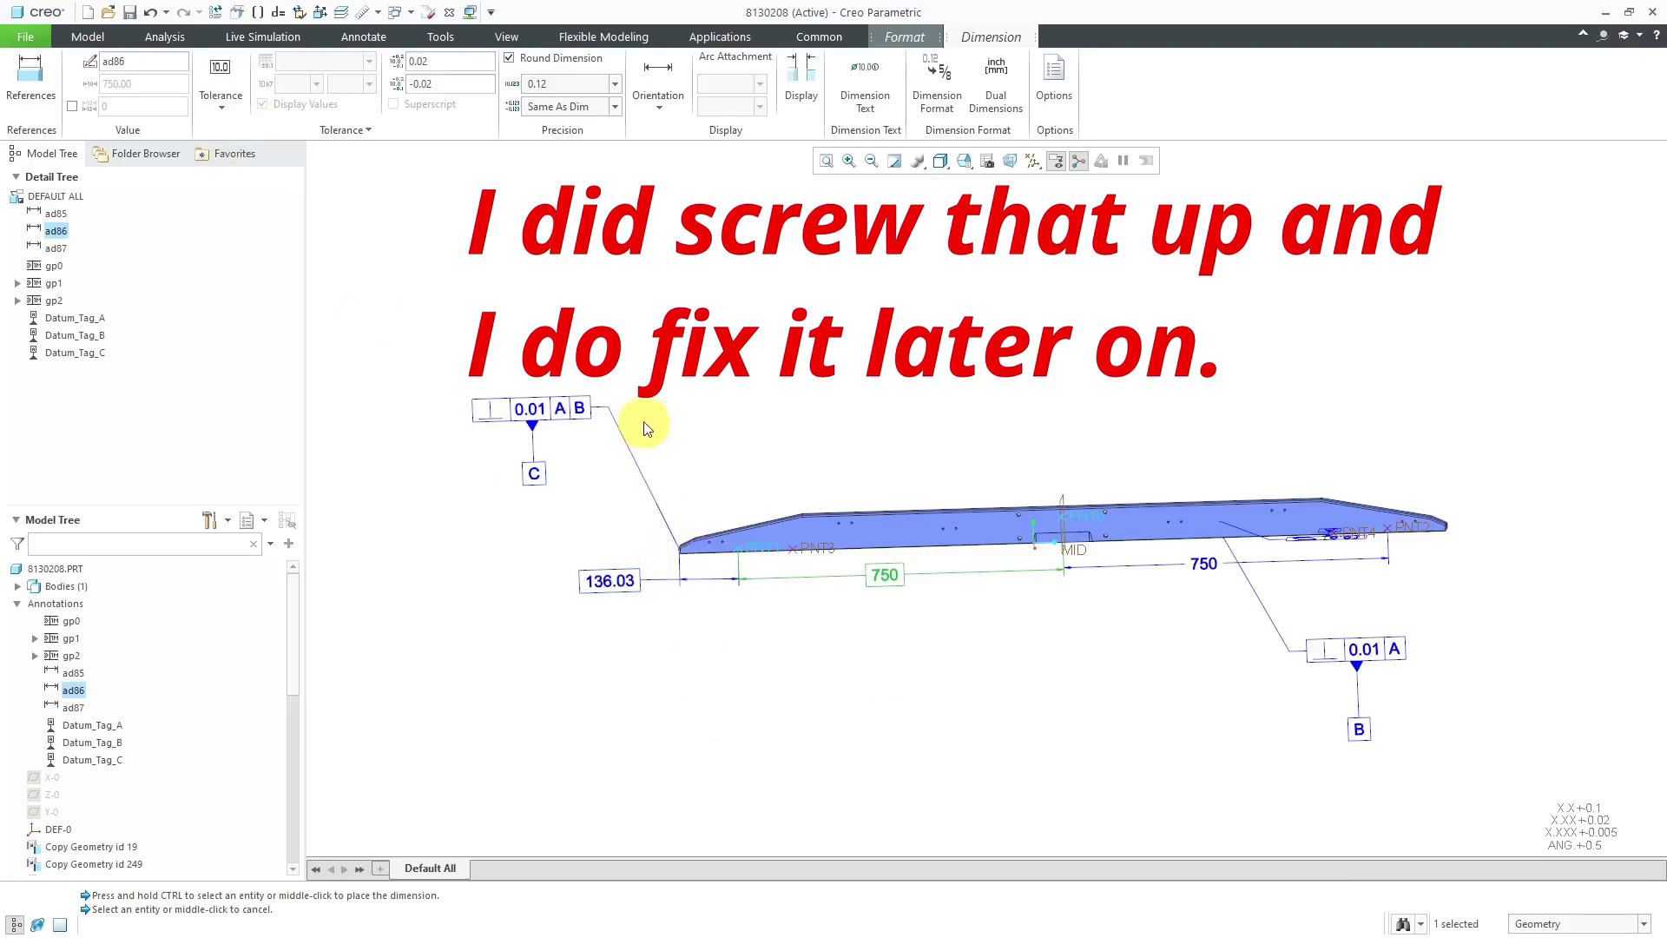
{"action": "left_click", "coordinate": [1205, 566]}
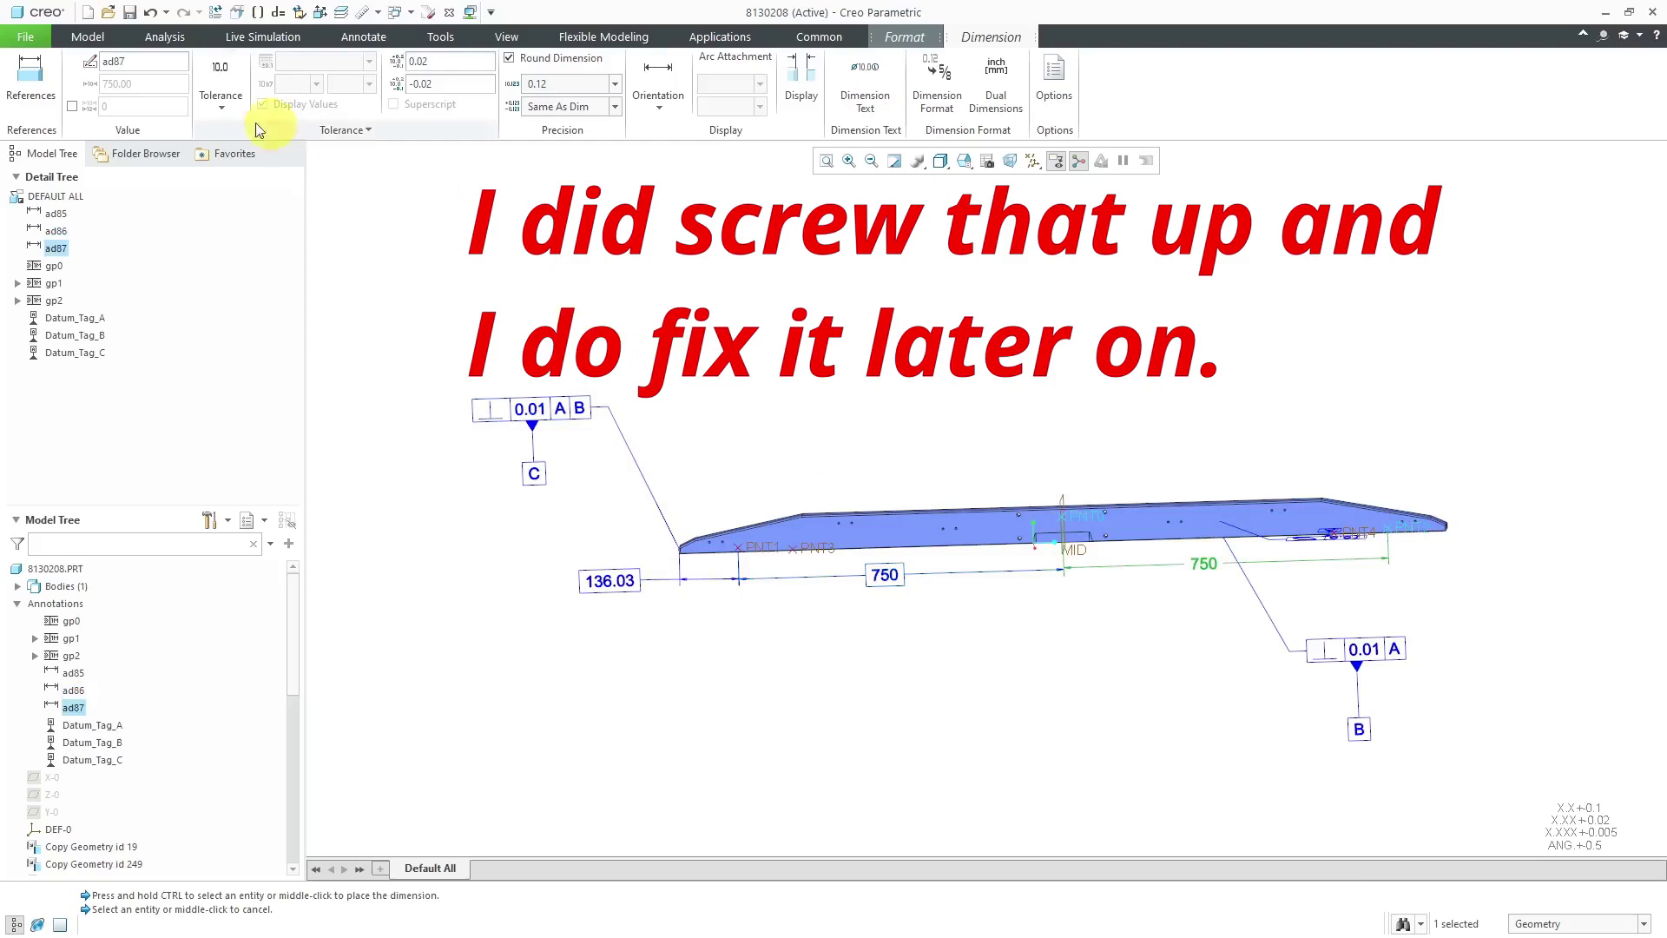
{"action": "left_click", "coordinate": [221, 100]}
{"action": "left_click", "coordinate": [233, 143]}
{"action": "left_click", "coordinate": [730, 343]}
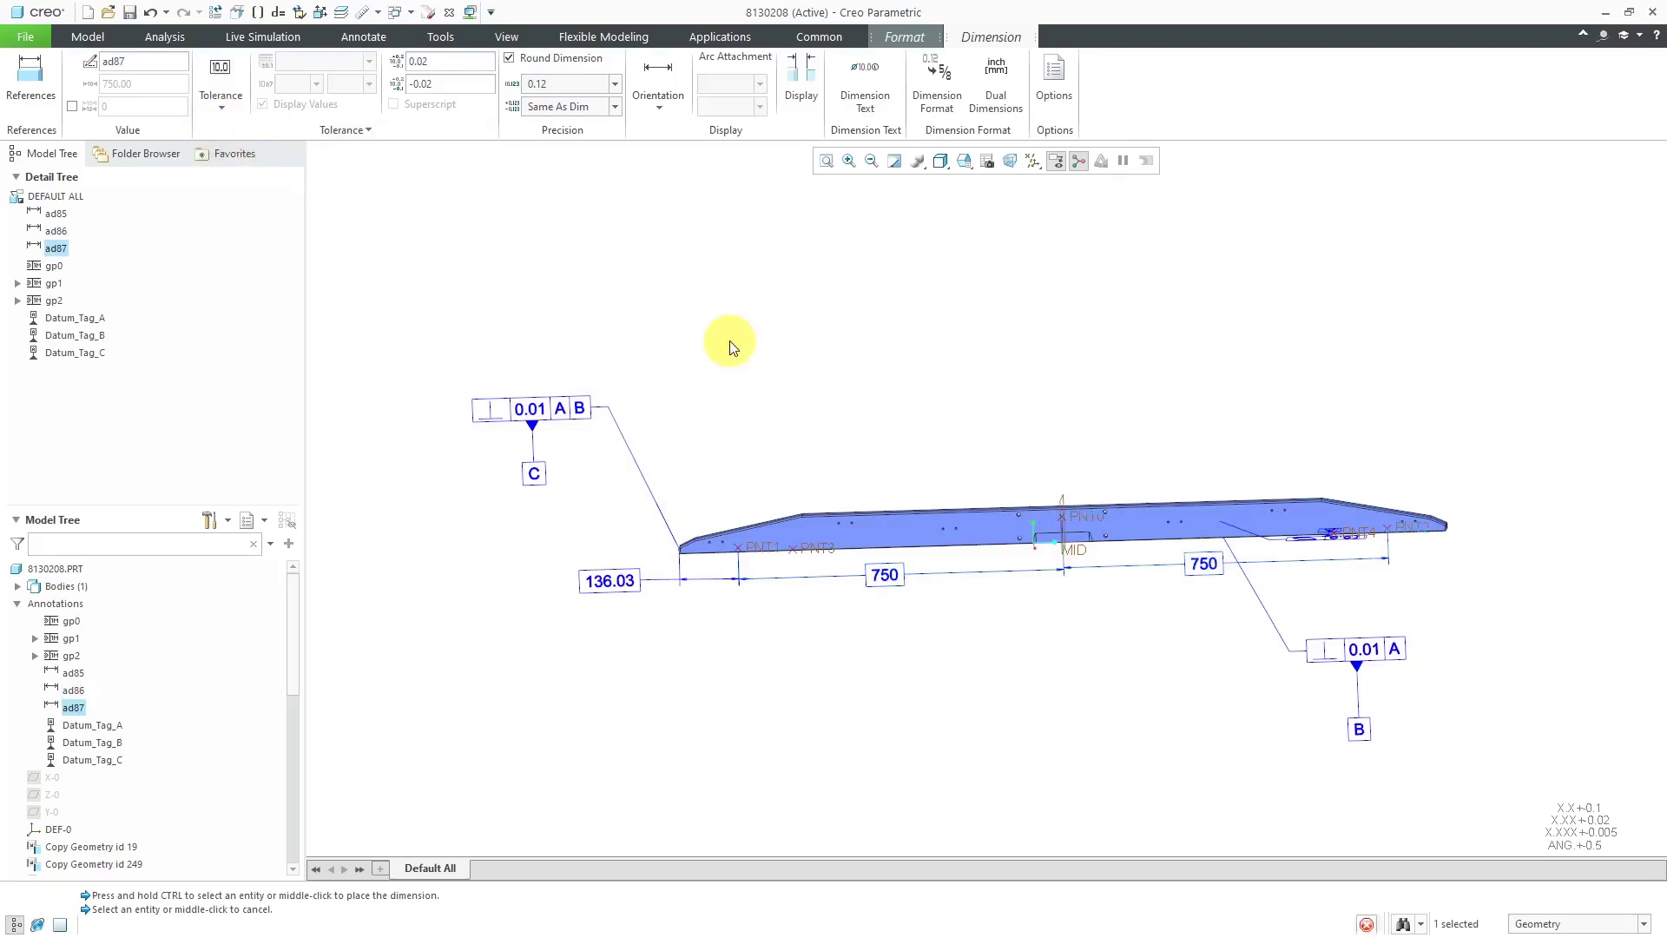
Add an annotation dimension from PNT1 to the part's lower edge, placed beyond the datum C end of the part.
{"action": "mouse_move", "coordinate": [916, 544]}
{"action": "middle_mouse_down"}
{"action": "mouse_move", "coordinate": [905, 560]}
{"action": "mouse_move", "coordinate": [960, 532]}
{"action": "mouse_move", "coordinate": [712, 585]}
{"action": "middle_mouse_up"}
{"action": "scroll", "coordinate": [667, 564], "scroll_direction": "up", "scroll_amount": 4}
{"action": "scroll", "coordinate": [667, 564], "scroll_direction": "down", "scroll_amount": 3}
{"action": "mouse_move", "coordinate": [821, 476]}
{"action": "middle_mouse_down"}
{"action": "mouse_move", "coordinate": [811, 416]}
{"action": "mouse_move", "coordinate": [822, 457]}
{"action": "mouse_move", "coordinate": [786, 469]}
{"action": "middle_mouse_up"}
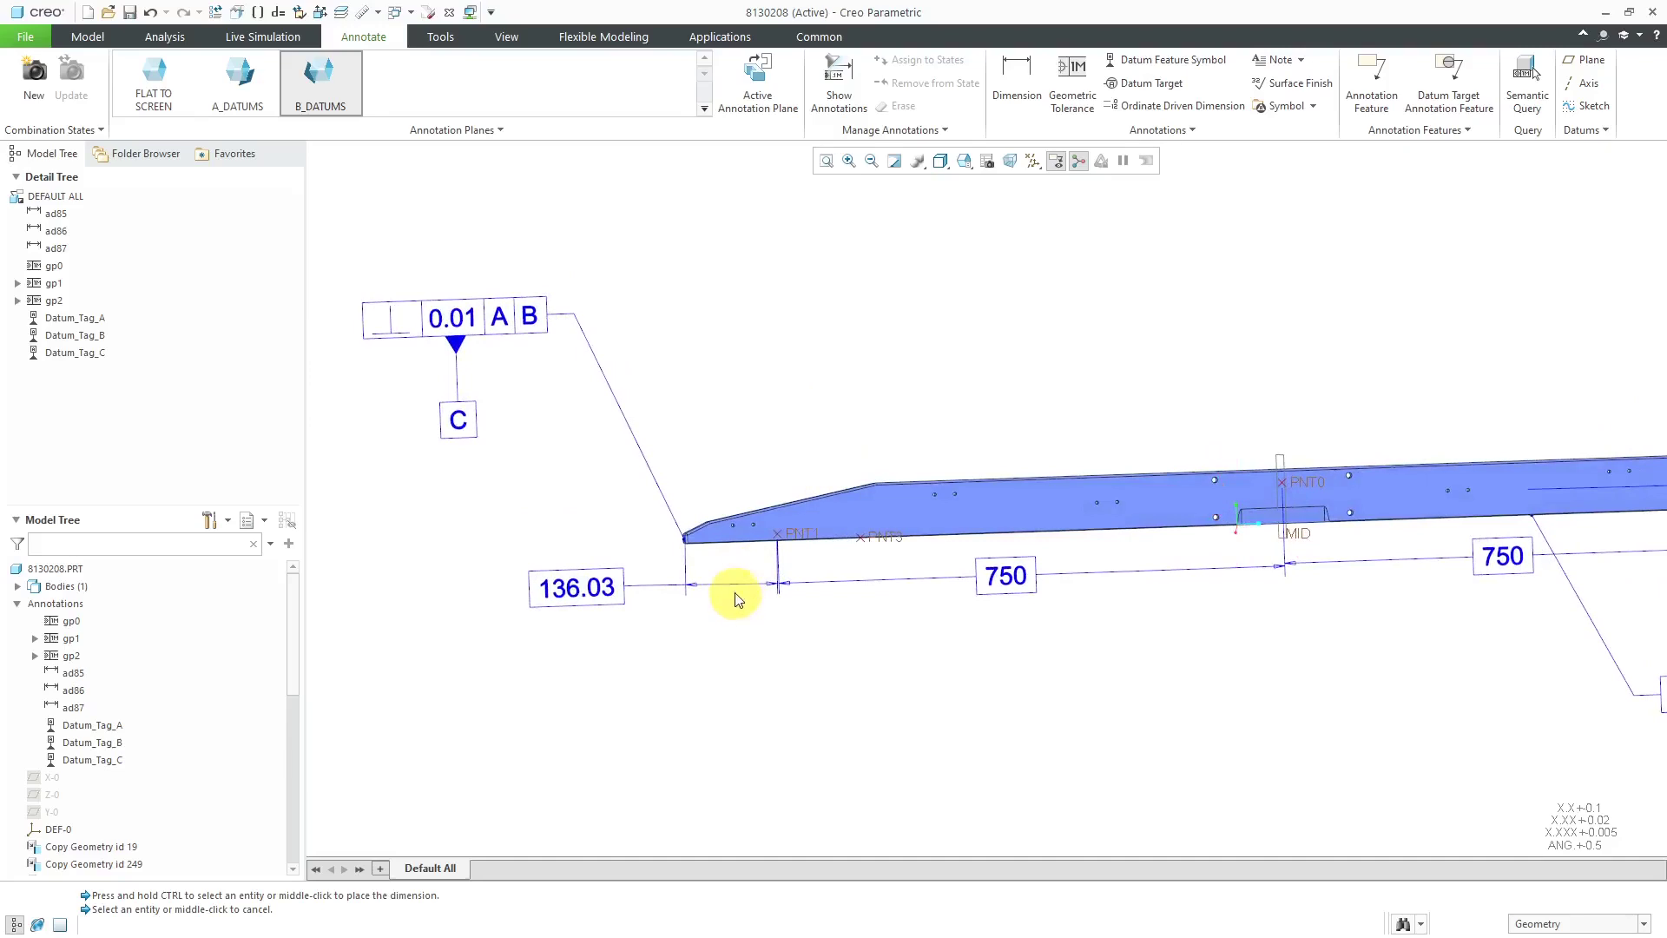
{"action": "scroll", "coordinate": [742, 547], "scroll_direction": "up", "scroll_amount": 5}
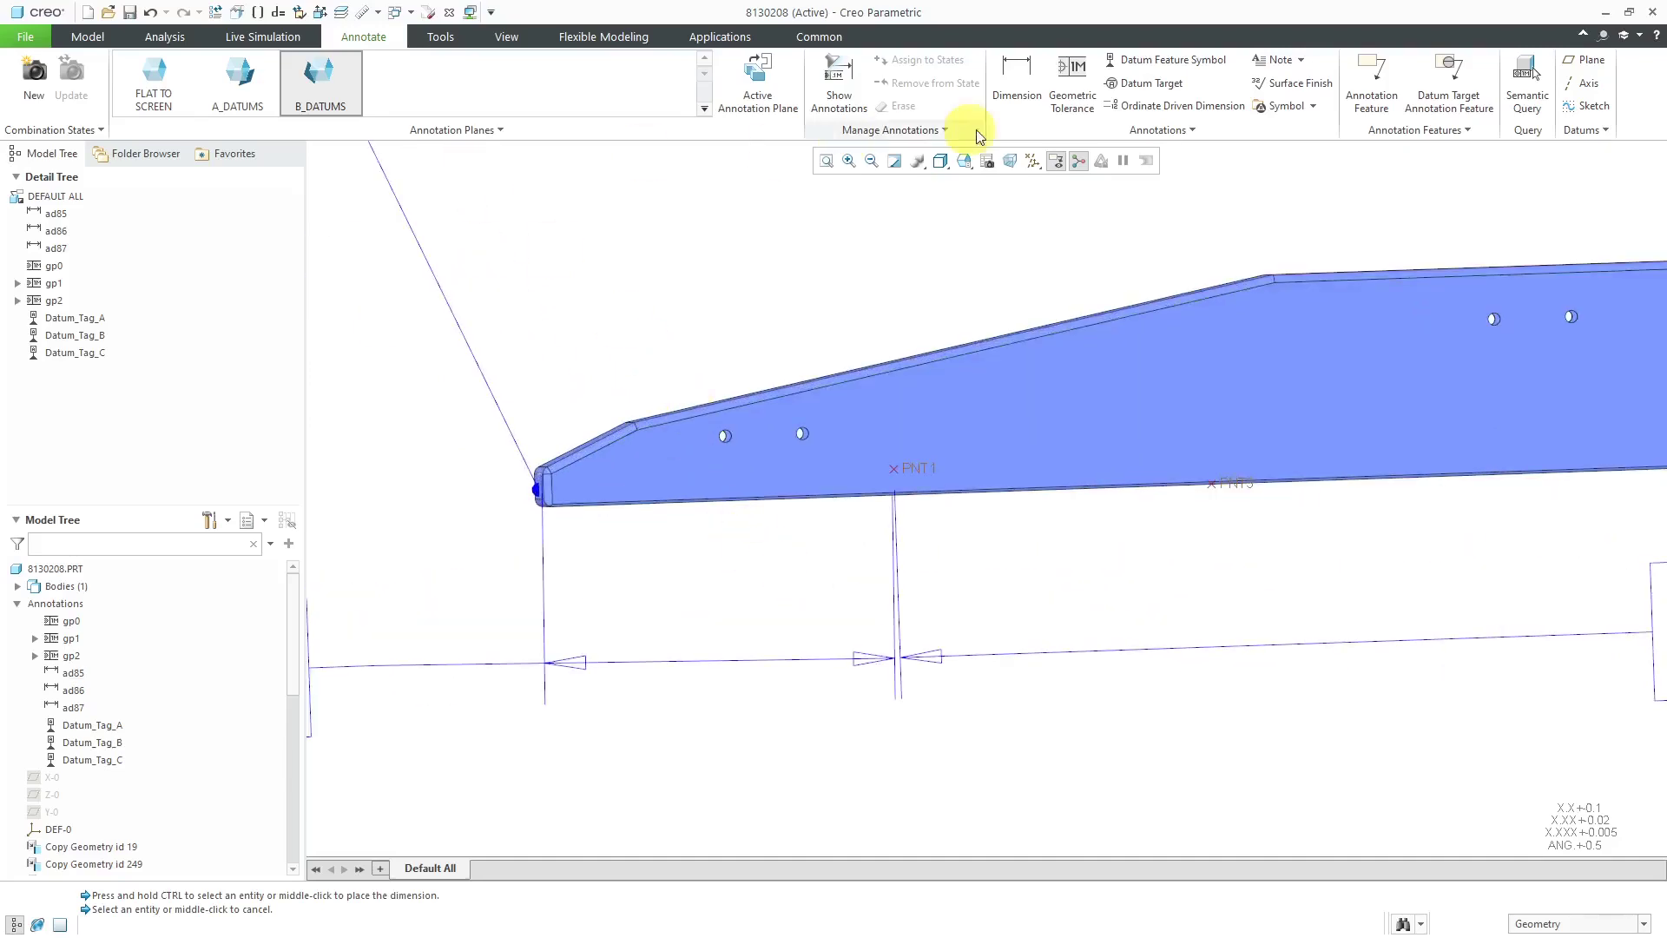
{"action": "left_click", "coordinate": [1017, 78]}
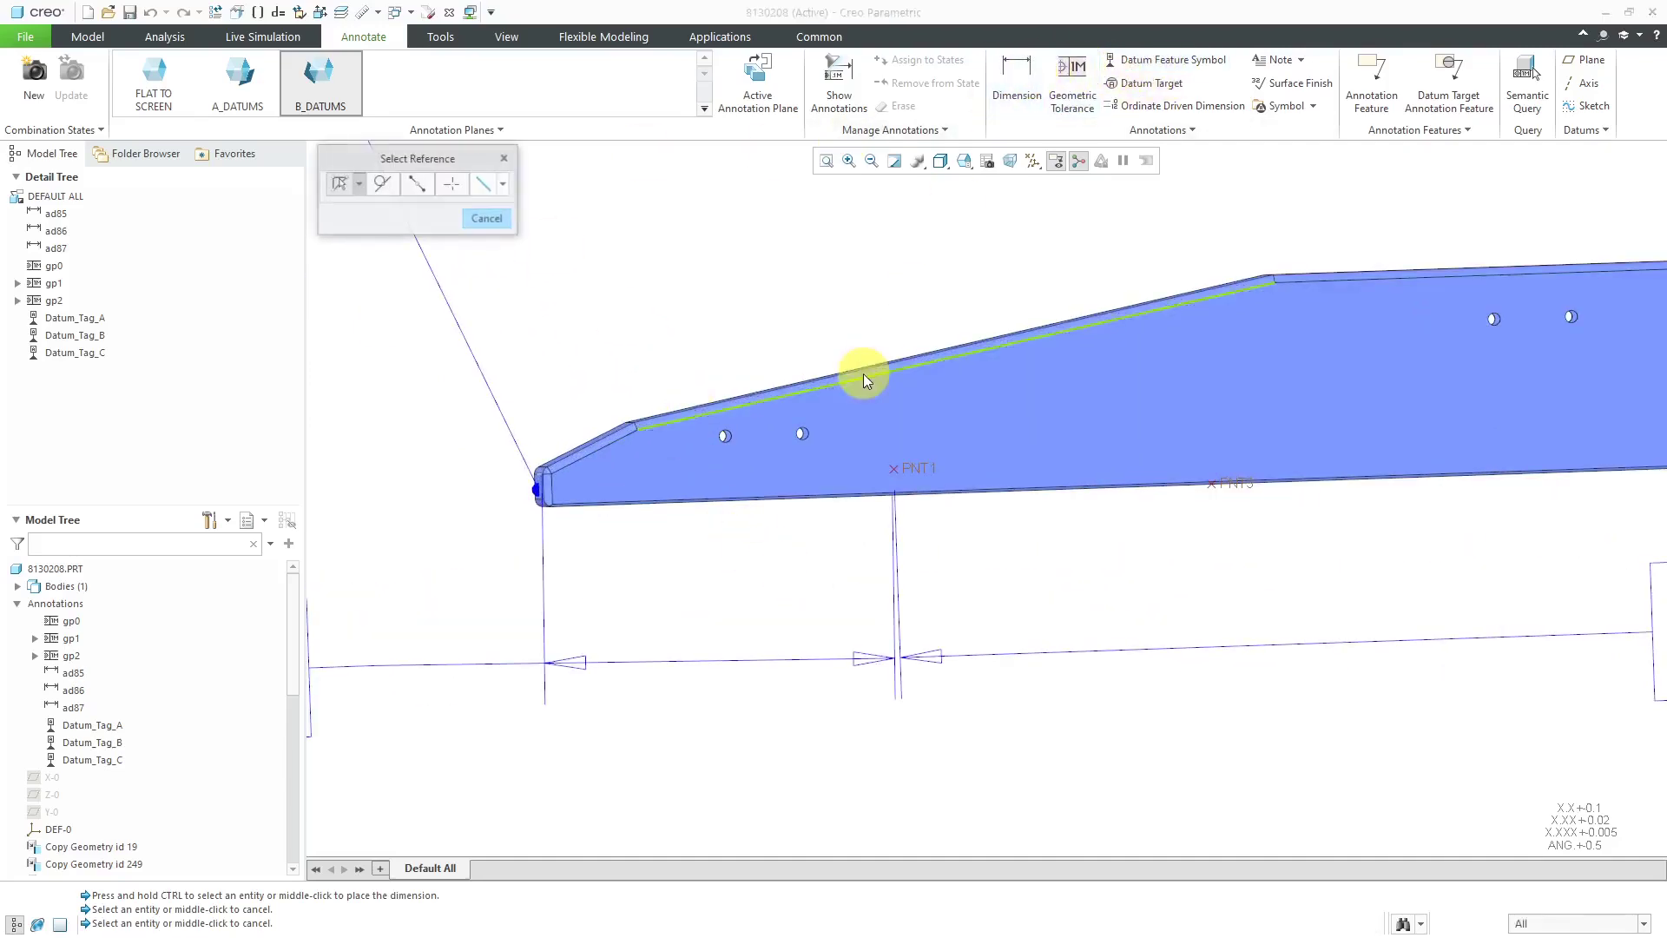
{"action": "left_click", "coordinate": [923, 467]}
{"action": "middle_click_drag", "start_coordinate": [922, 467], "coordinate": [888, 373]}
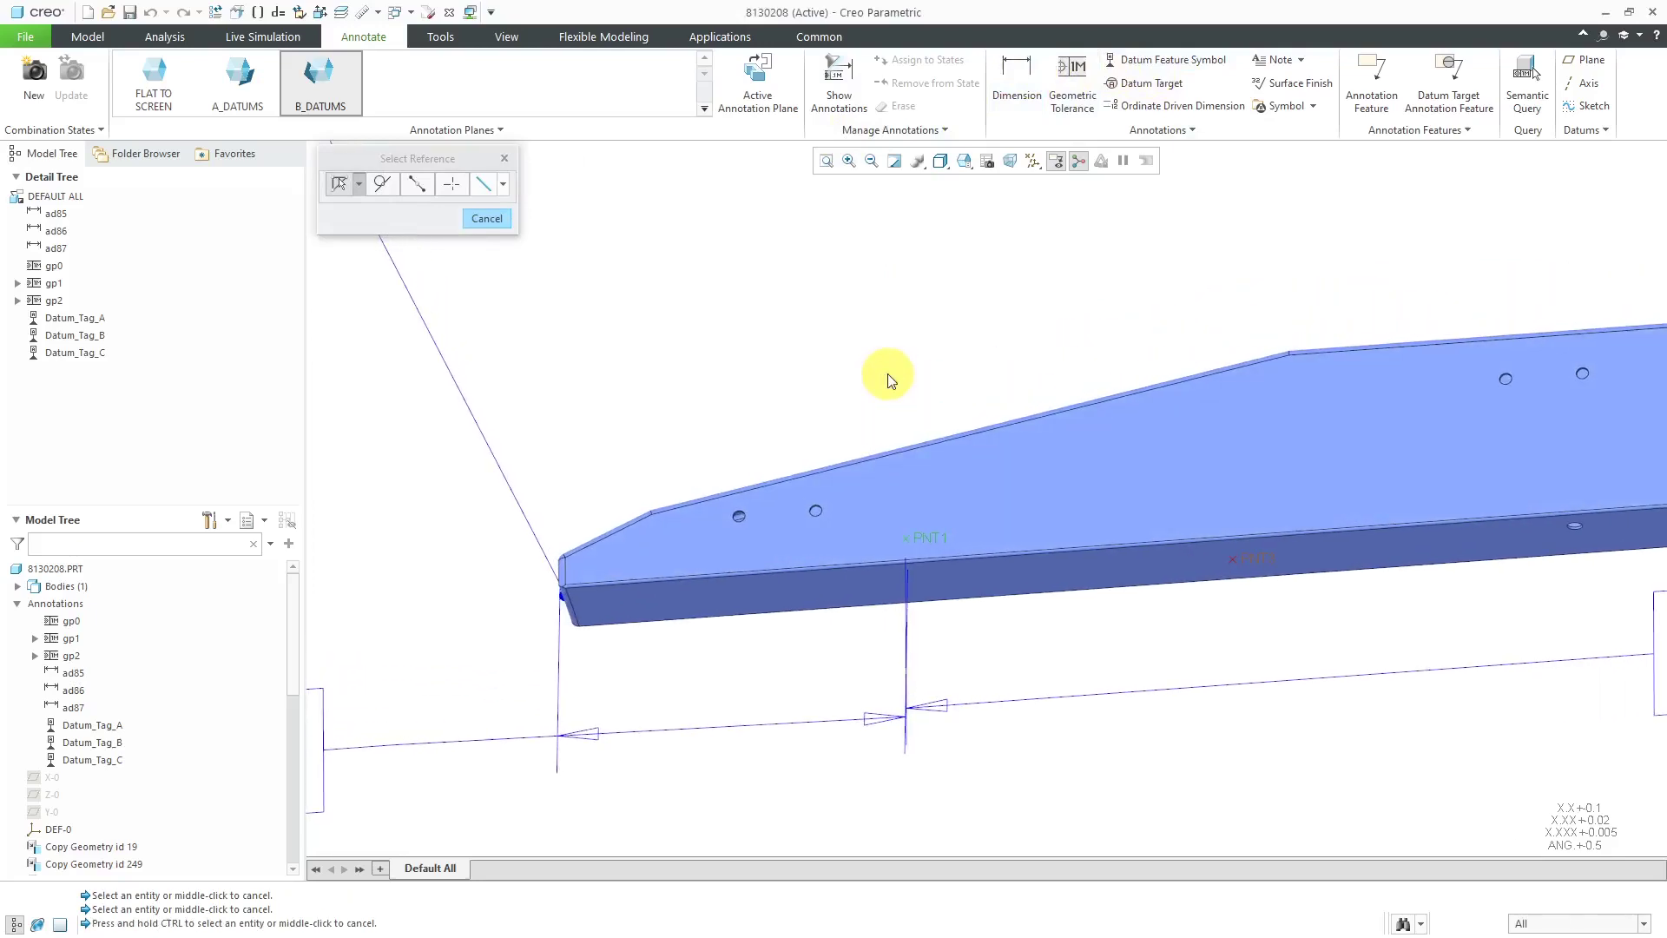
{"action": "scroll", "coordinate": [947, 556], "scroll_direction": "up", "scroll_amount": 3}
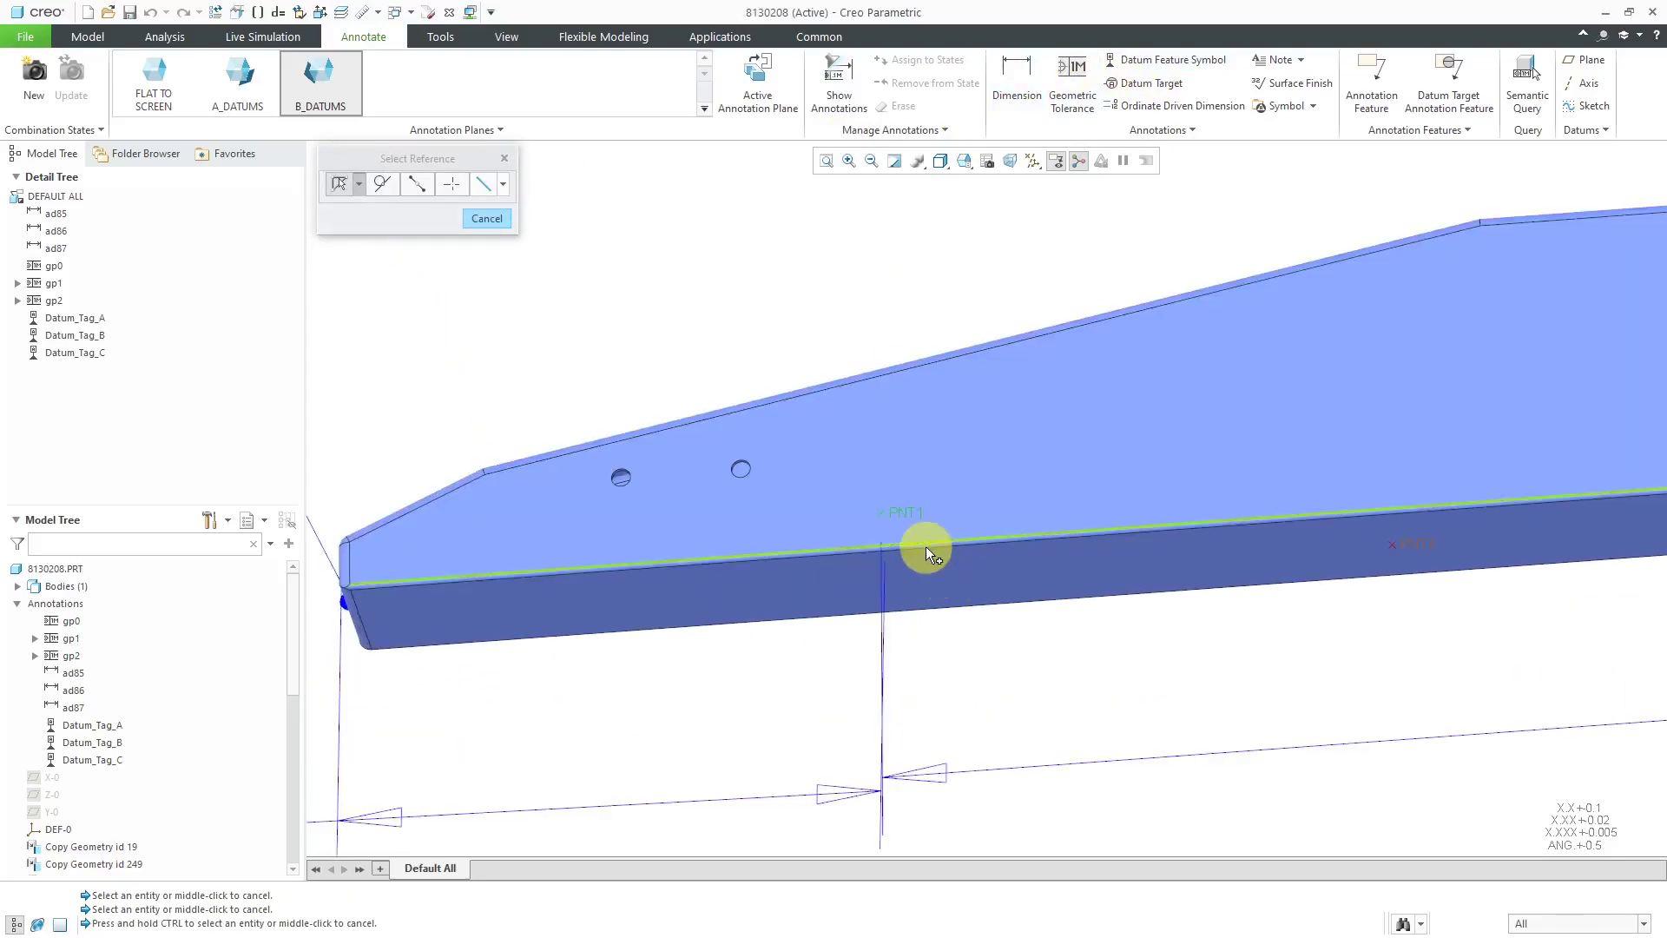
{"action": "left_click", "coordinate": [926, 545], "text": "ctrl"}
{"action": "scroll", "coordinate": [936, 524], "scroll_direction": "down", "scroll_amount": 4}
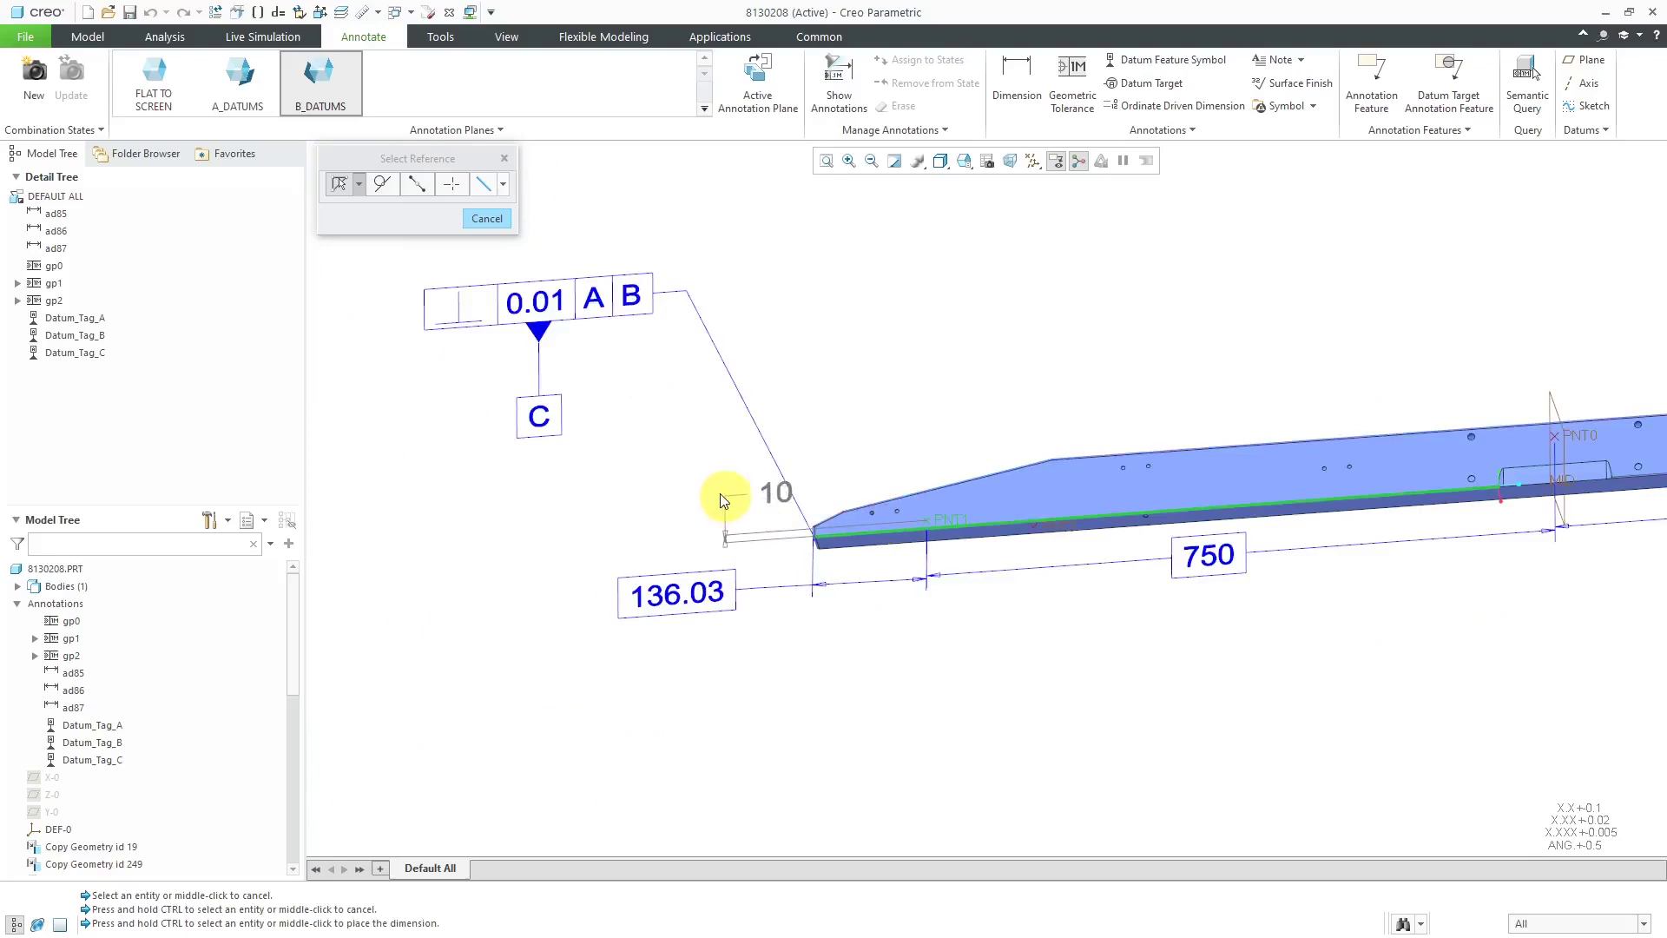
{"action": "middle_click", "coordinate": [664, 487]}
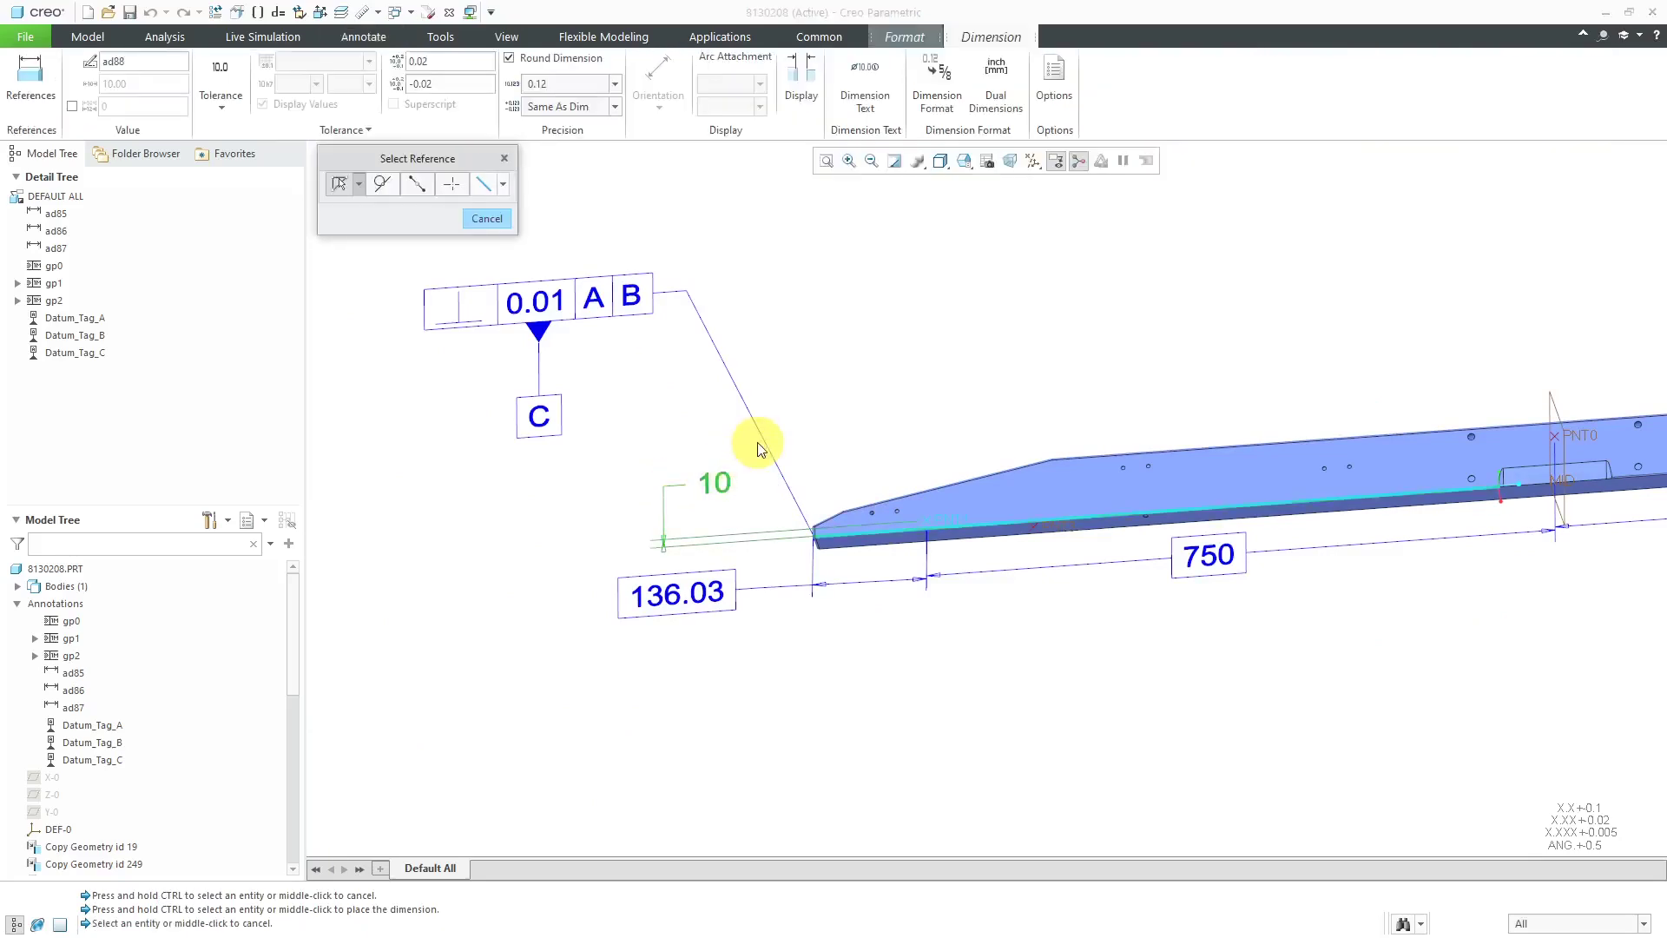
{"action": "right_click", "coordinate": [840, 367]}
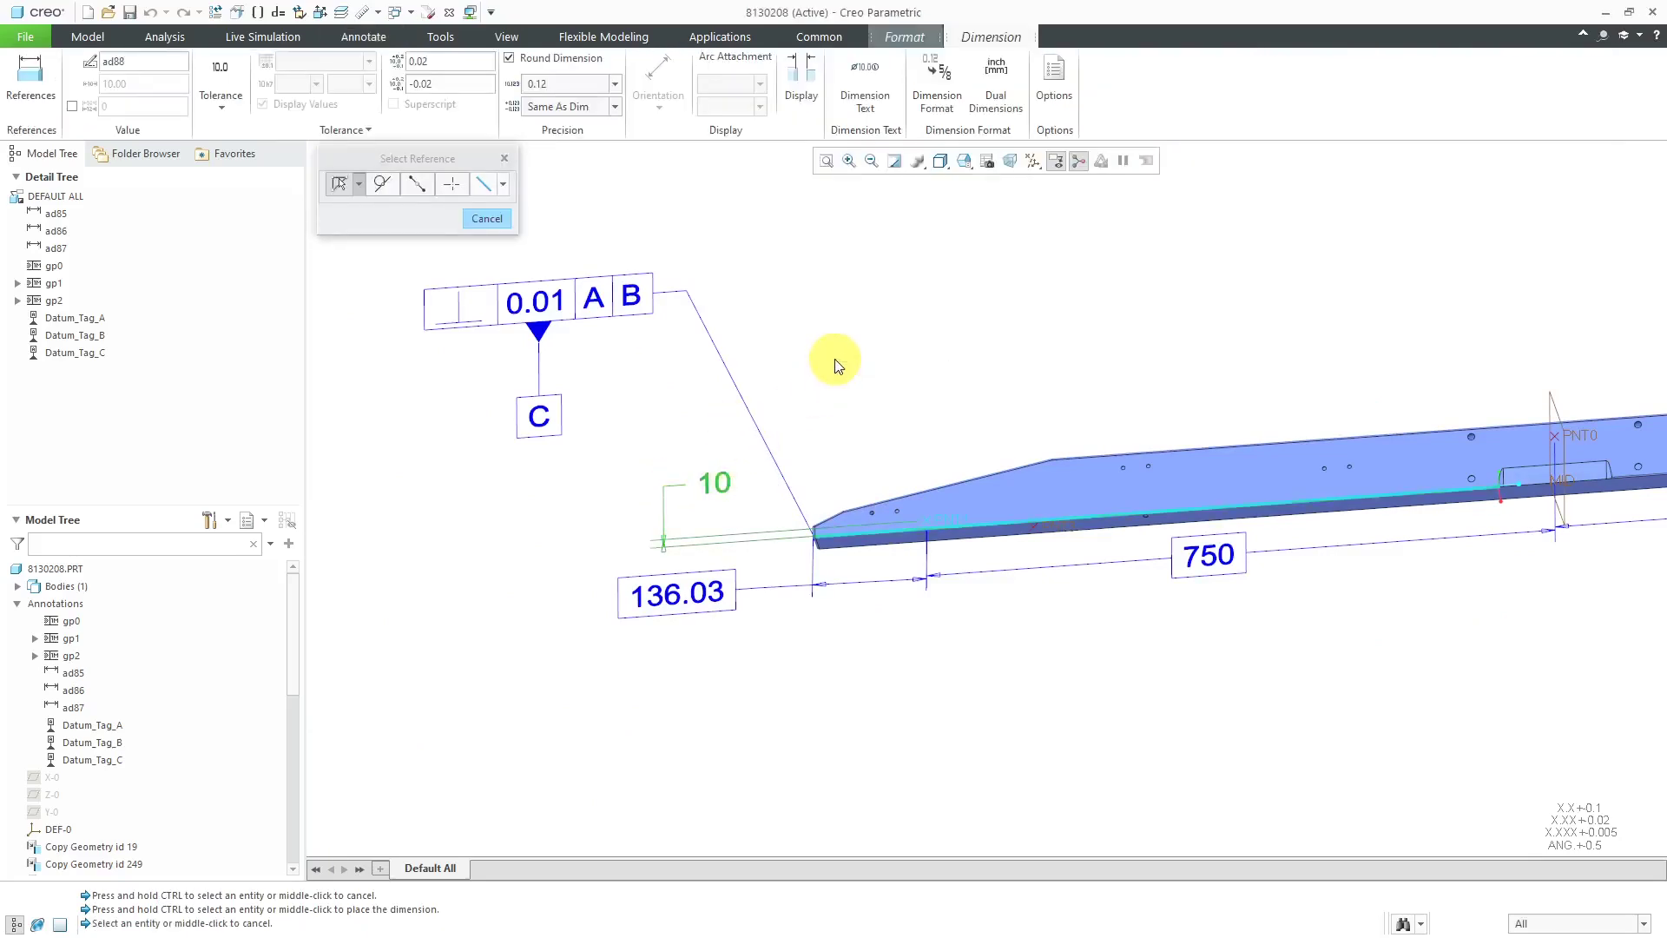
Set the dimension from PNT1 to the lower edge to Basic tolerance.
{"action": "left_click", "coordinate": [224, 97]}
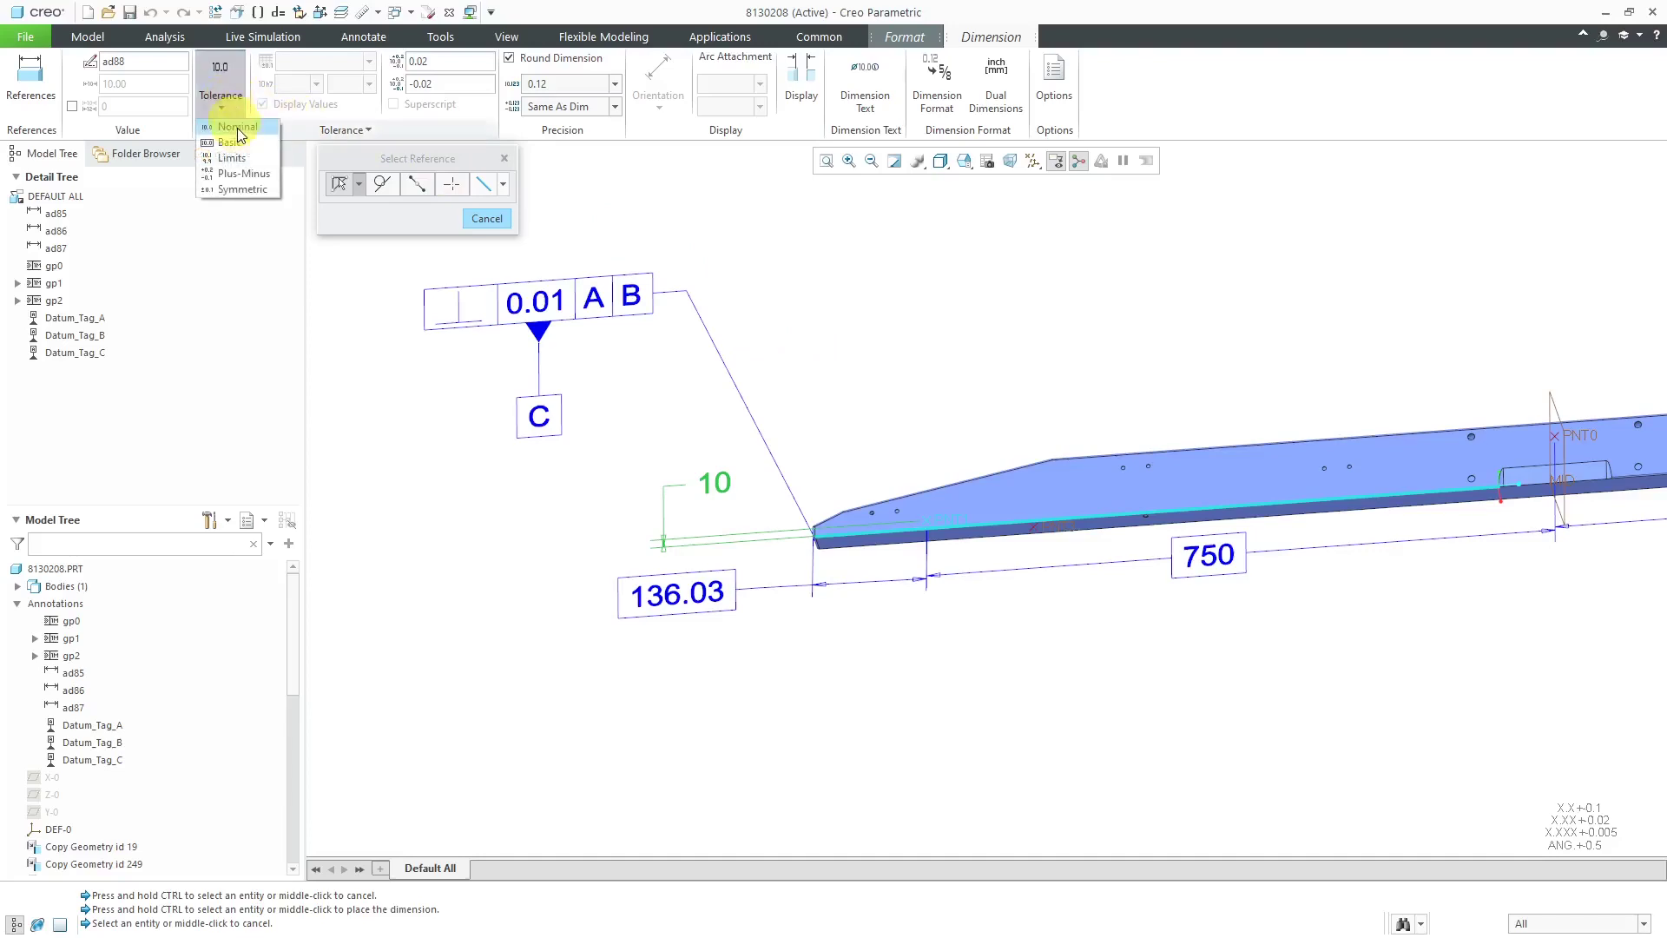
{"action": "left_click", "coordinate": [236, 143]}
{"action": "left_click", "coordinate": [849, 362]}
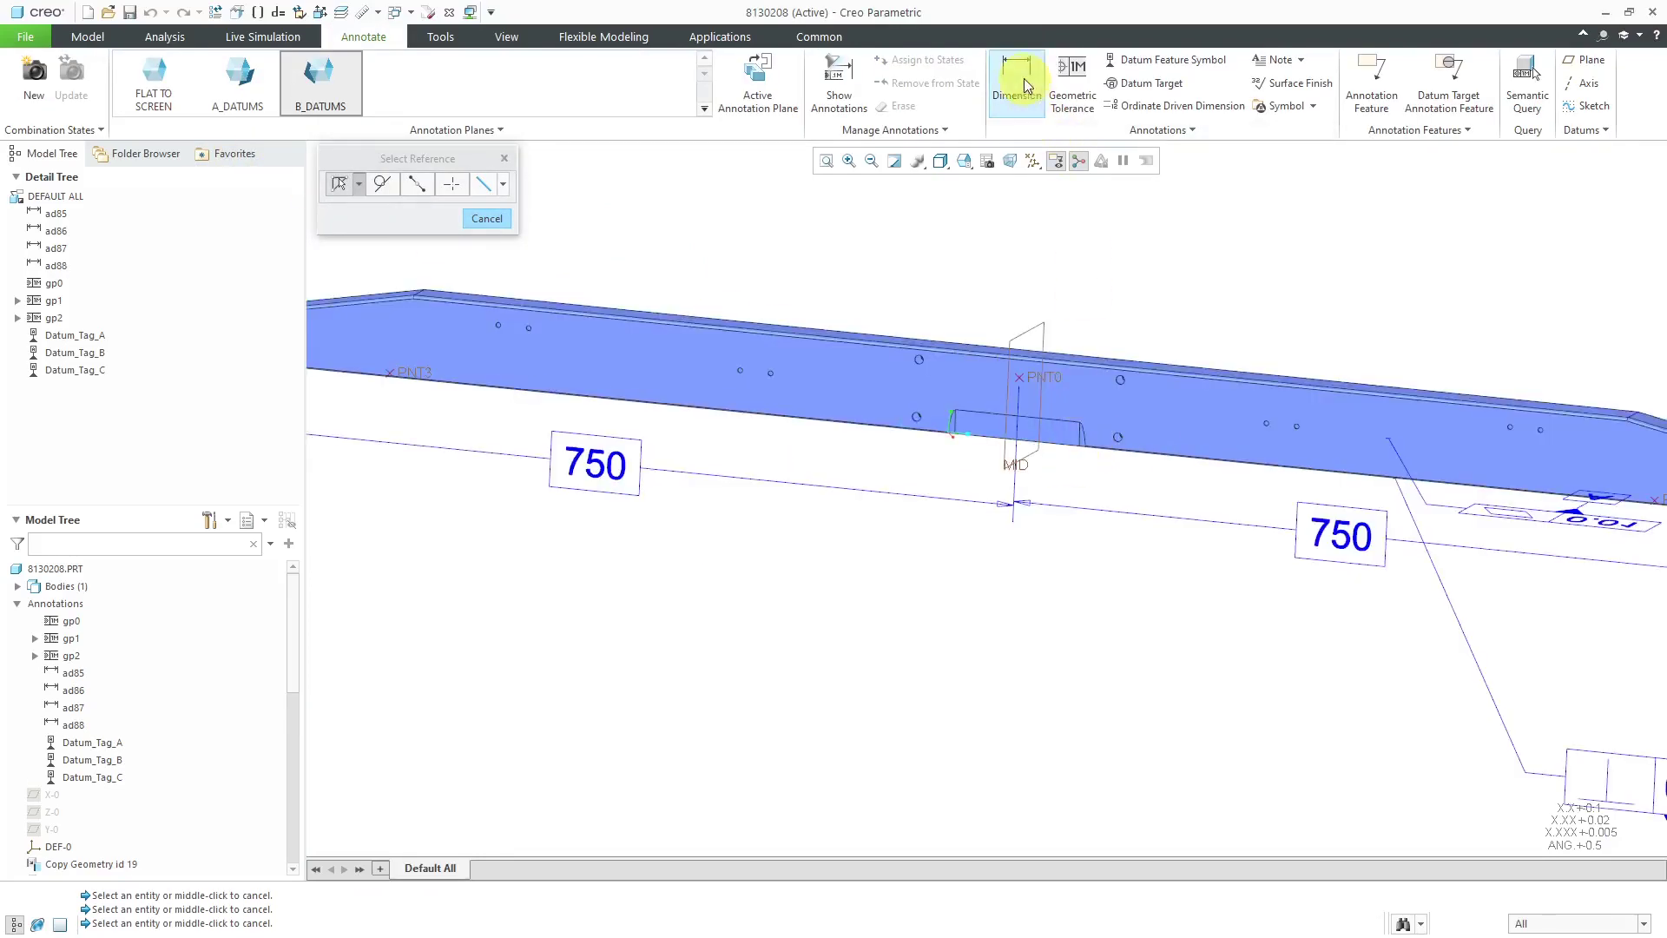
Add an annotation dimension from PNT0 to the part's lower edge beside the notch, placed above the part.
{"action": "left_click", "coordinate": [1016, 74]}
{"action": "scroll", "coordinate": [1060, 382], "scroll_direction": "down", "scroll_amount": 5}
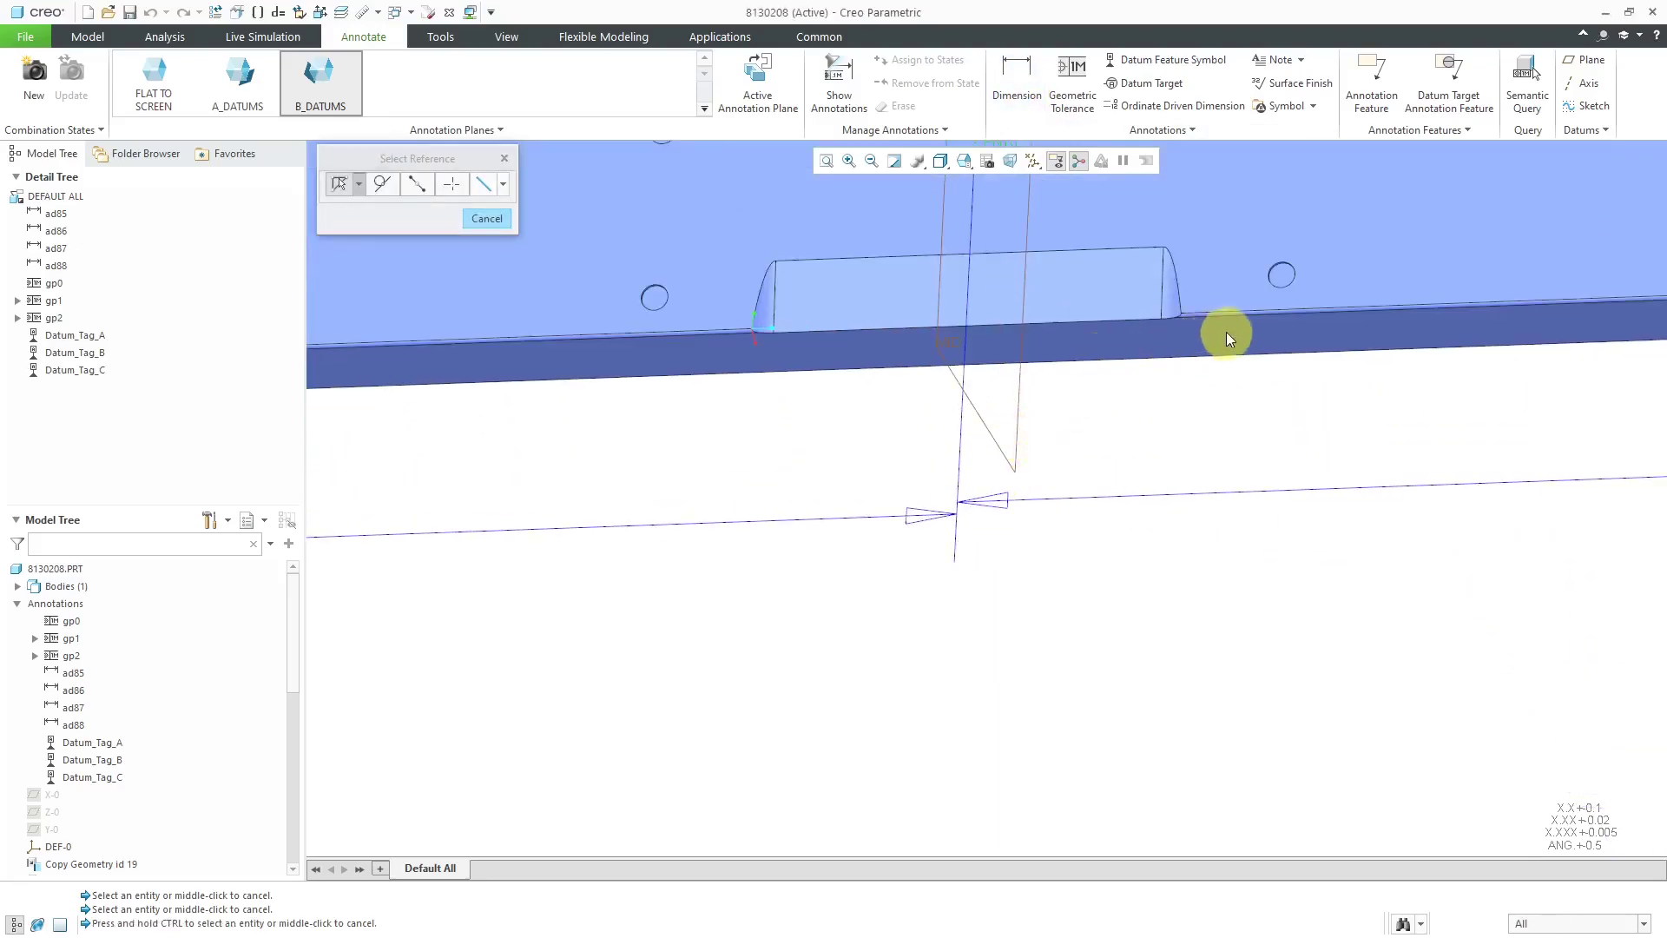
{"action": "left_click", "coordinate": [1263, 322]}
{"action": "scroll", "coordinate": [1199, 365], "scroll_direction": "up", "scroll_amount": 3}
{"action": "scroll", "coordinate": [1172, 409], "scroll_direction": "up", "scroll_amount": 2}
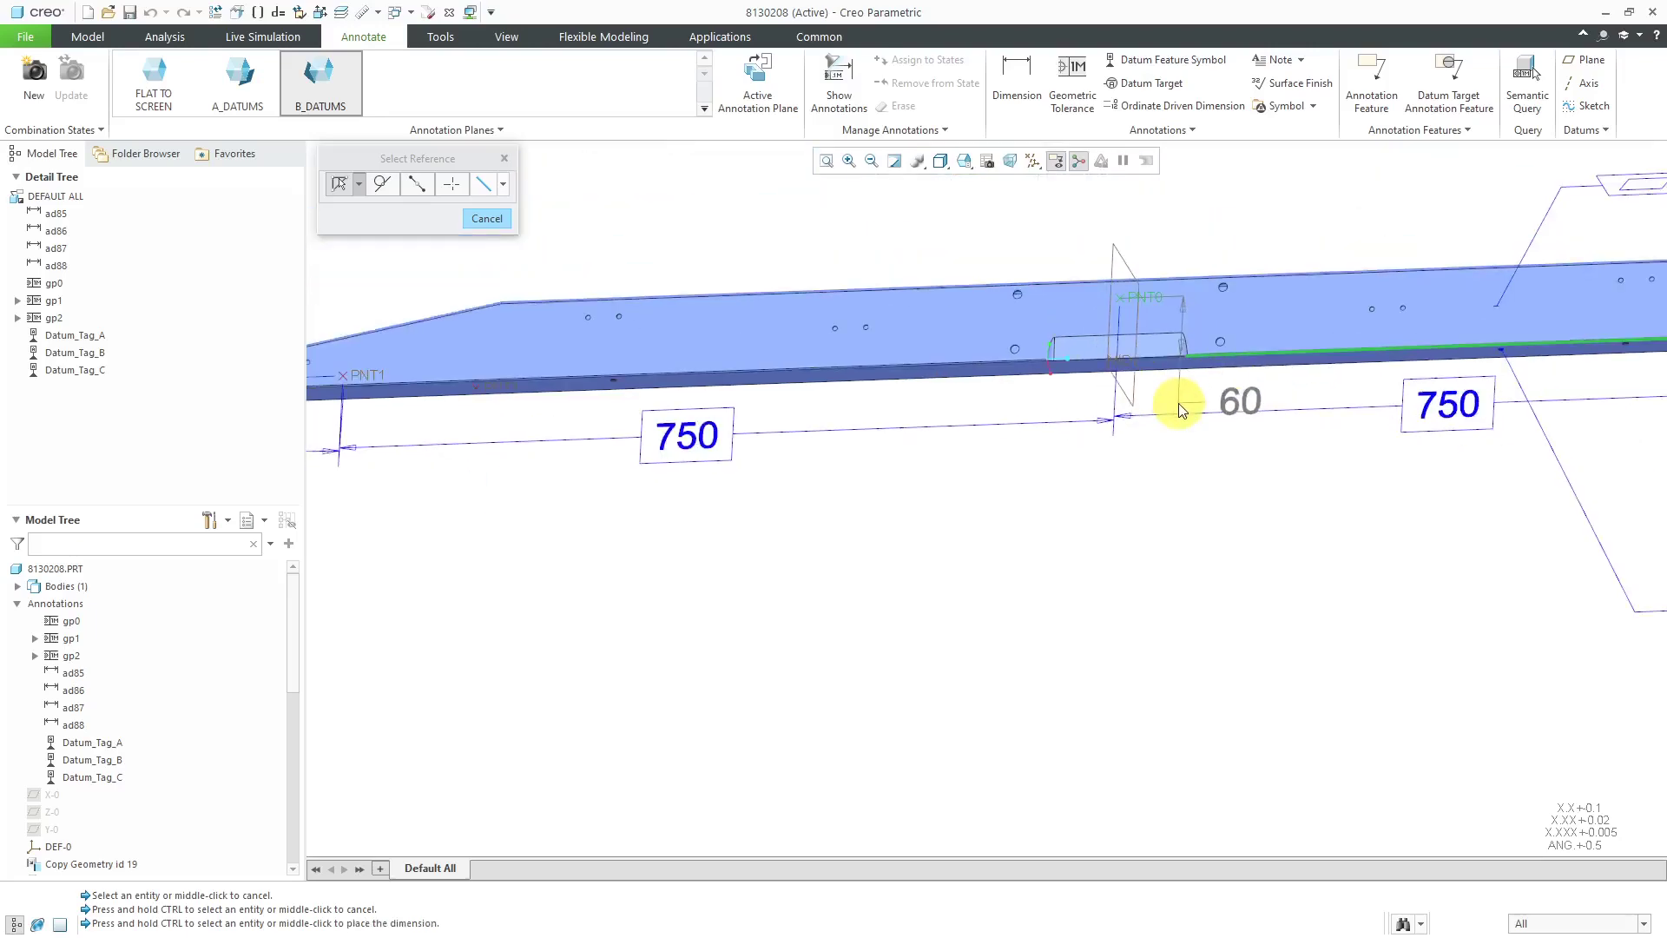
{"action": "middle_click", "coordinate": [1213, 217]}
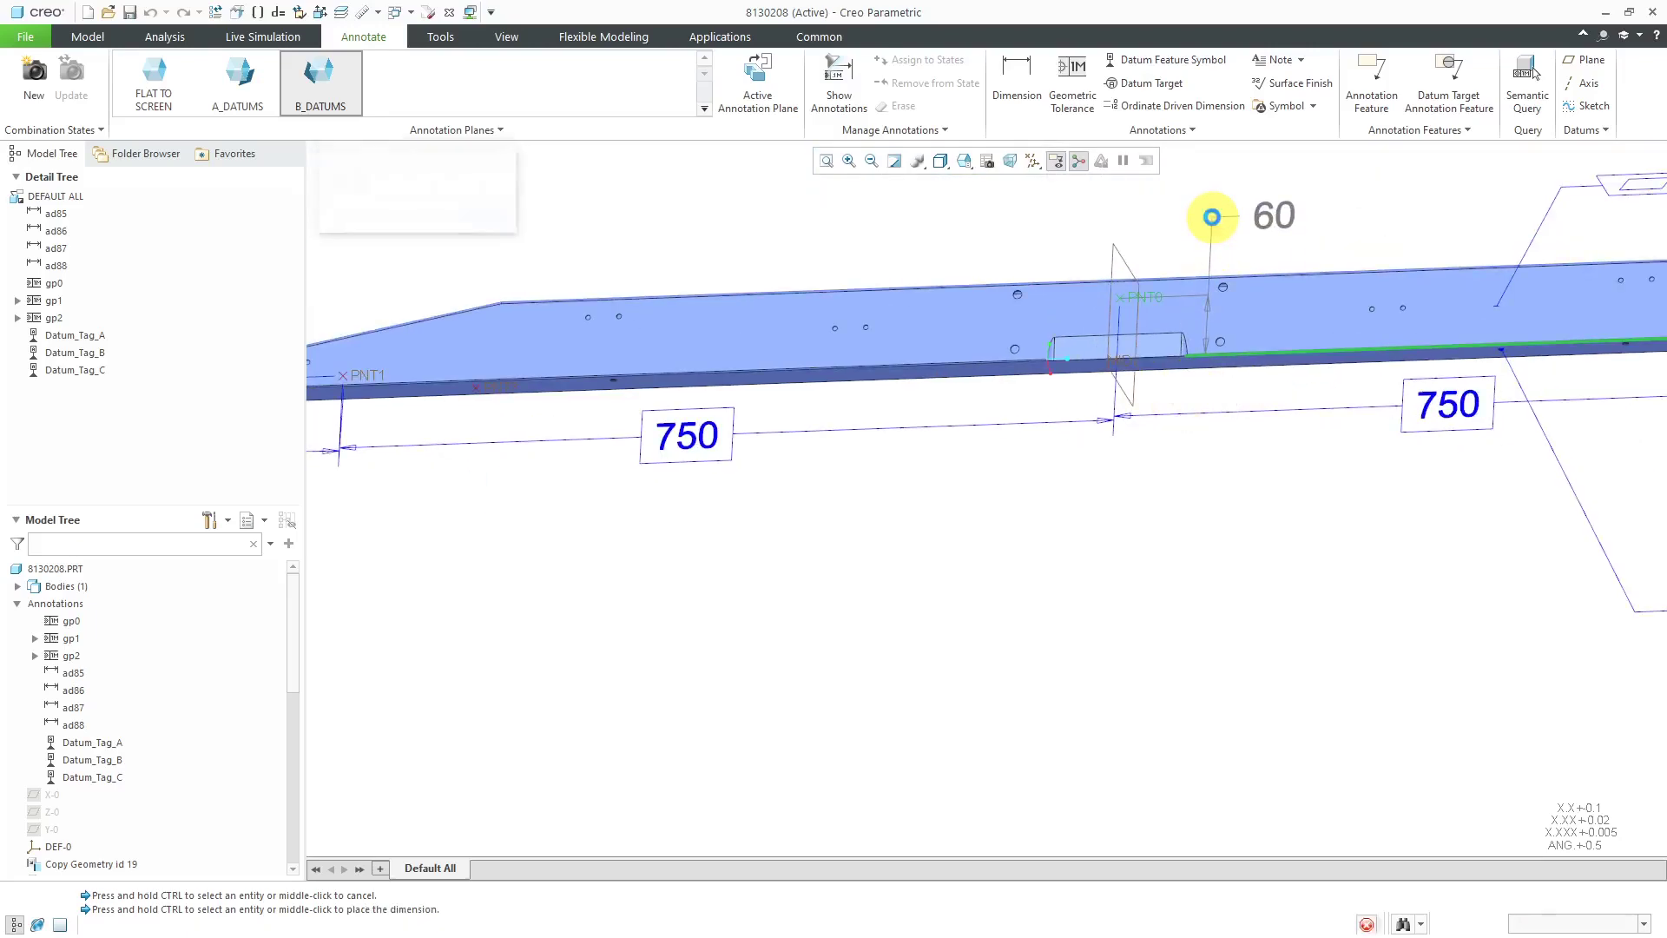
Set the dimension from PNT0 to the lower edge to Basic tolerance and end dimensioning.
{"action": "left_click", "coordinate": [224, 109]}
{"action": "left_click", "coordinate": [231, 143]}
{"action": "middle_click", "coordinate": [911, 504]}
{"action": "scroll", "coordinate": [912, 504], "scroll_direction": "up", "scroll_amount": 2}
{"action": "scroll", "coordinate": [912, 504], "scroll_direction": "up", "scroll_amount": 1}
{"action": "middle_click_drag", "start_coordinate": [912, 504], "coordinate": [949, 550]}
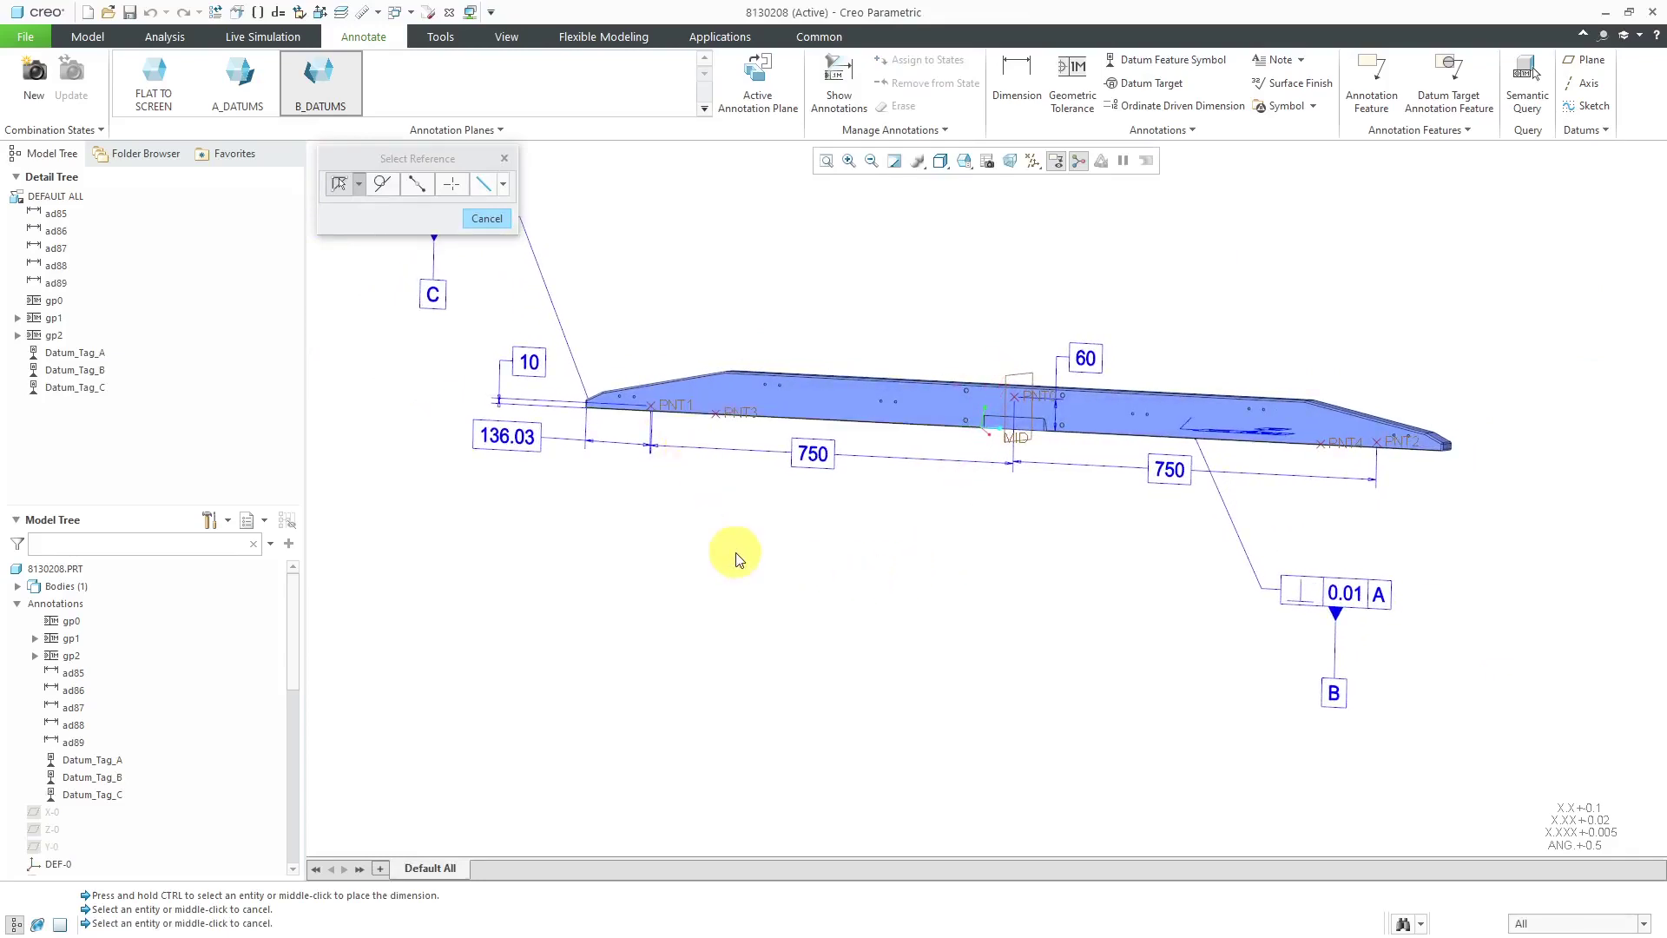
{"action": "mouse_move", "coordinate": [877, 521]}
{"action": "middle_mouse_down"}
{"action": "mouse_move", "coordinate": [904, 383]}
{"action": "mouse_move", "coordinate": [941, 372]}
{"action": "mouse_move", "coordinate": [877, 416]}
{"action": "middle_mouse_up"}
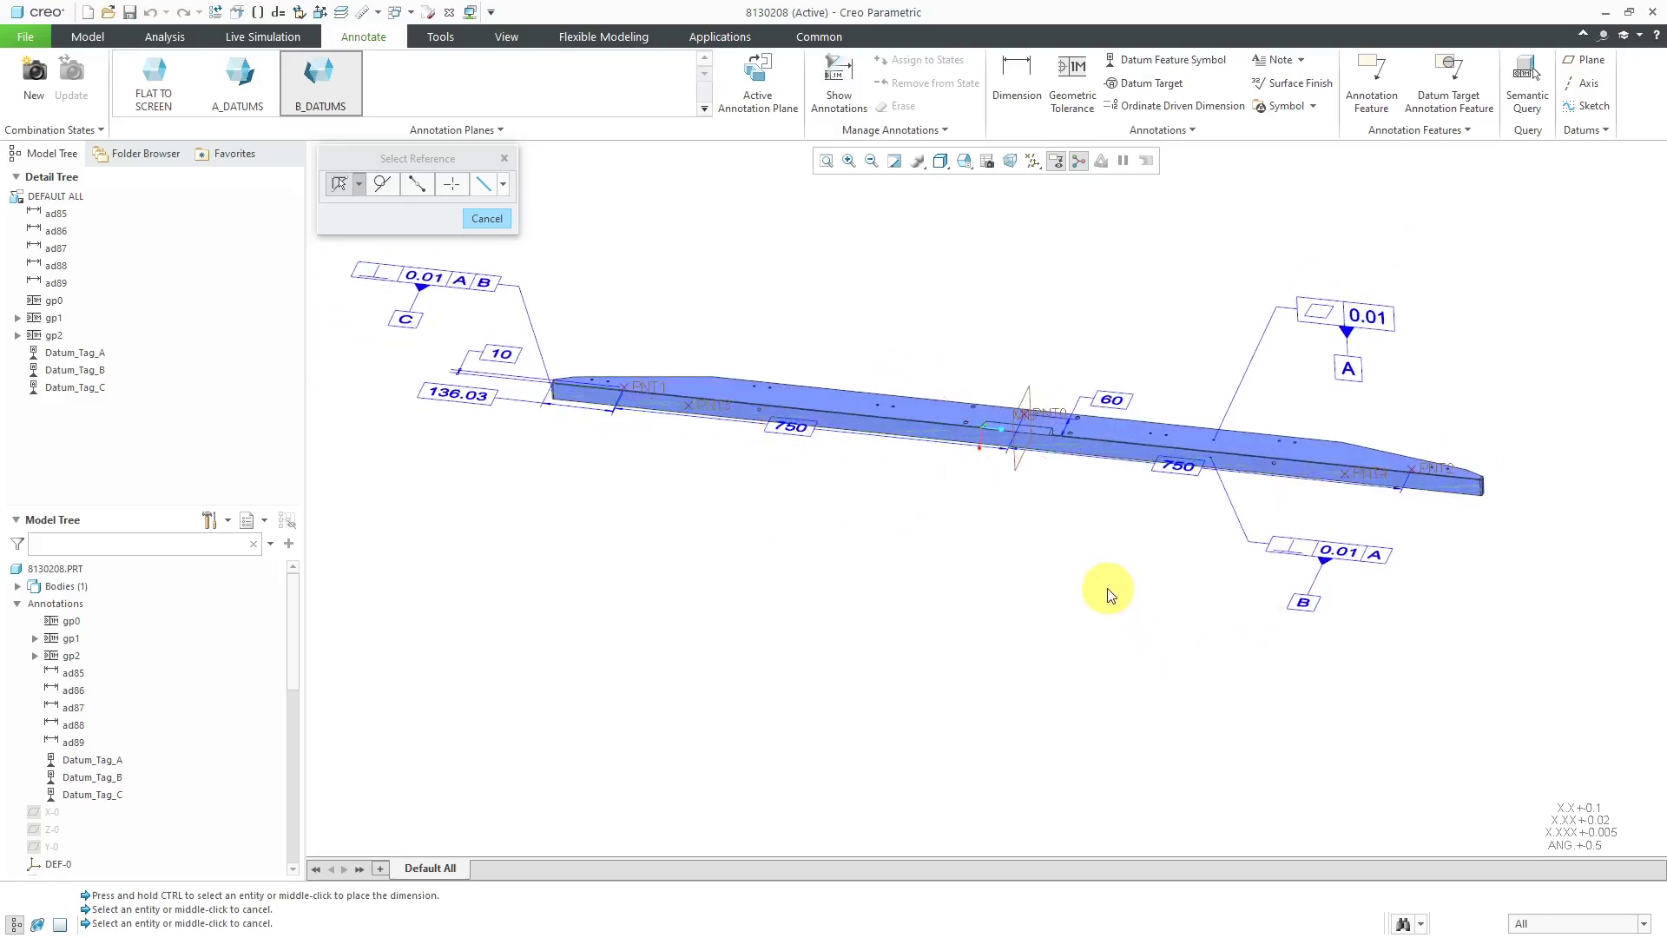
{"action": "middle_click", "coordinate": [1052, 567]}
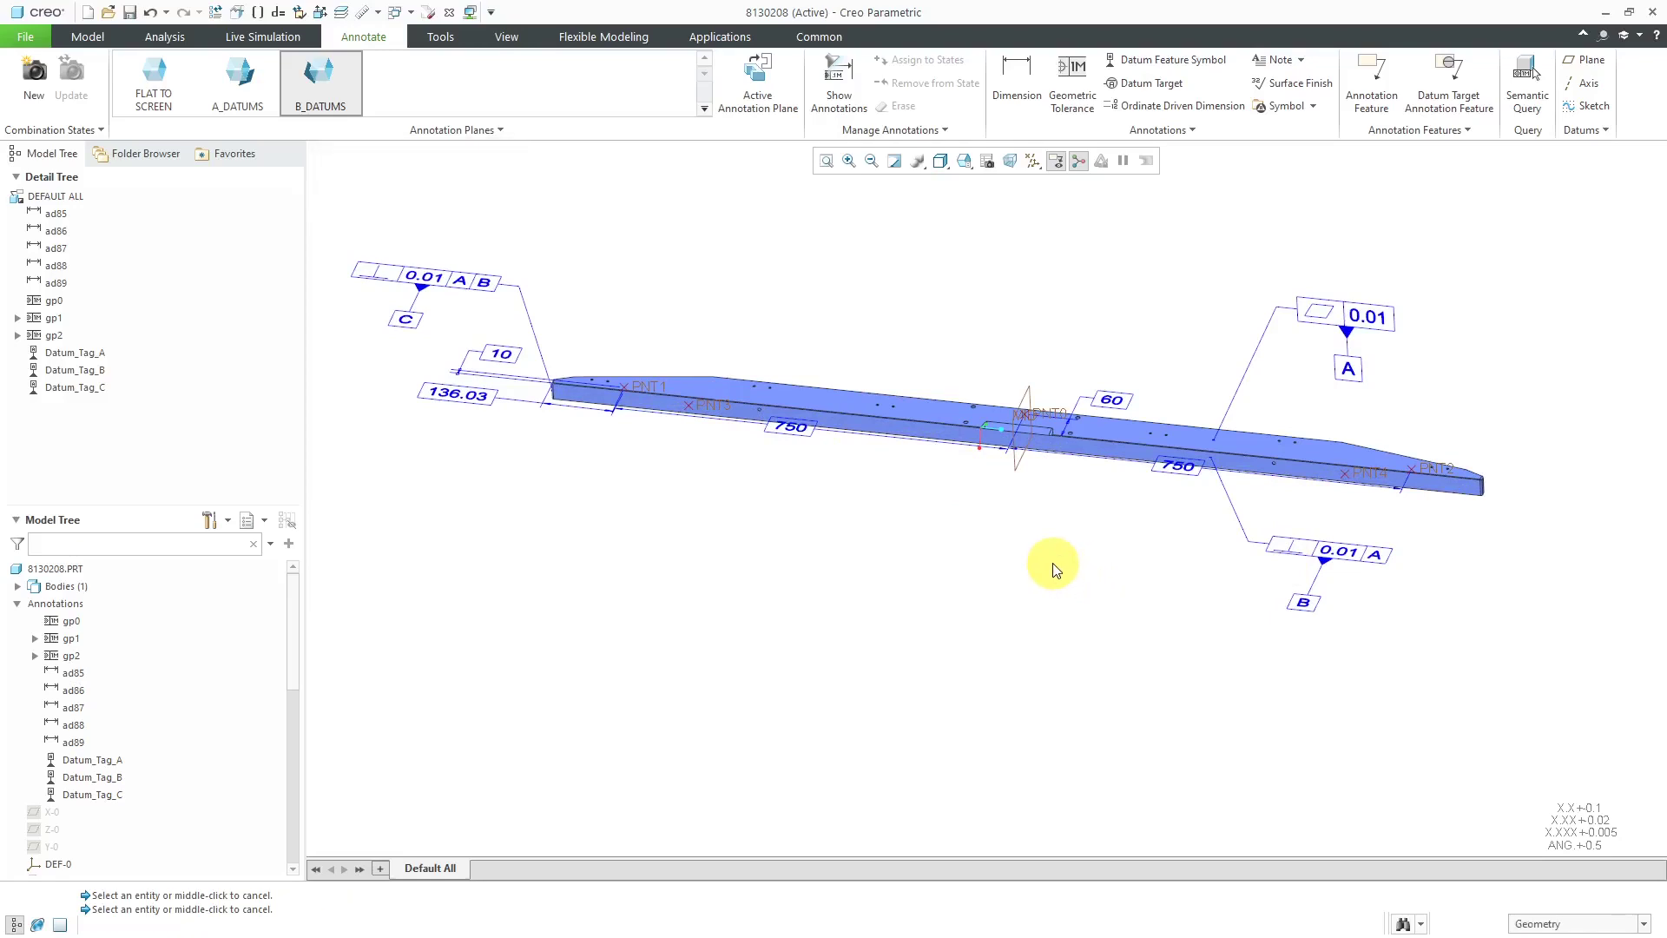
{"action": "mouse_move", "coordinate": [1157, 536]}
{"action": "middle_mouse_down"}
{"action": "mouse_move", "coordinate": [1176, 584]}
{"action": "mouse_move", "coordinate": [1142, 565]}
{"action": "mouse_move", "coordinate": [1119, 582]}
{"action": "mouse_move", "coordinate": [1133, 580]}
{"action": "middle_mouse_up"}
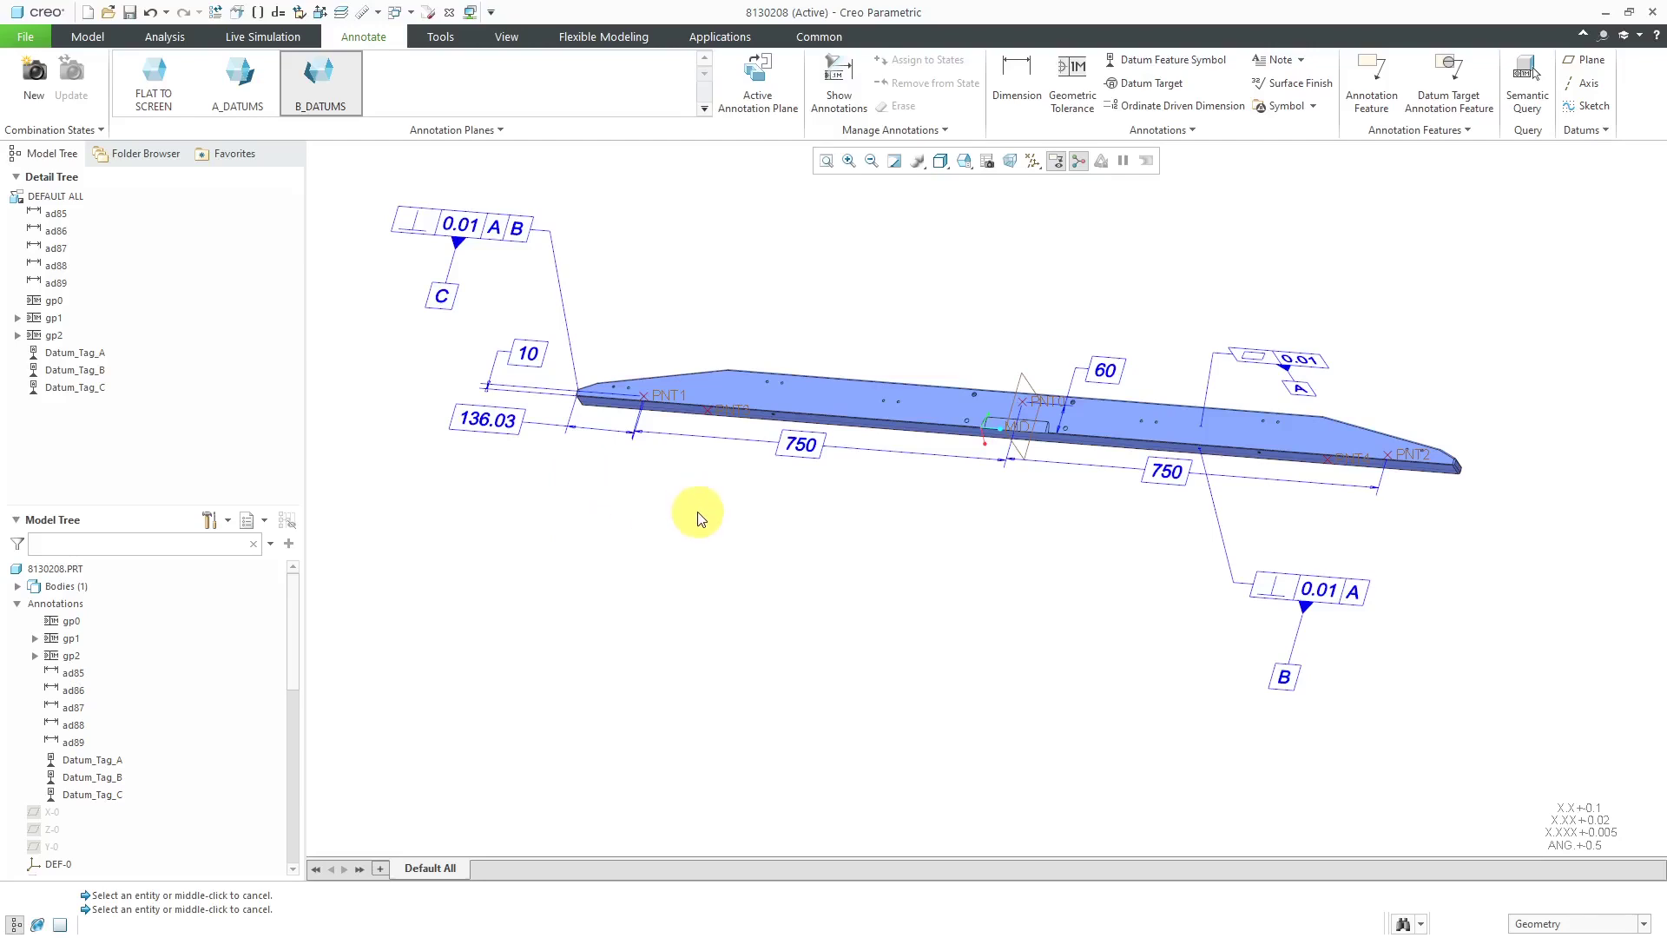
Create a drawing named 8130208 from 8130208.prt, empty with the MCAE Consulting format, using format sheet 1 and leaving drawn_by blank.
{"action": "left_click", "coordinate": [88, 13]}
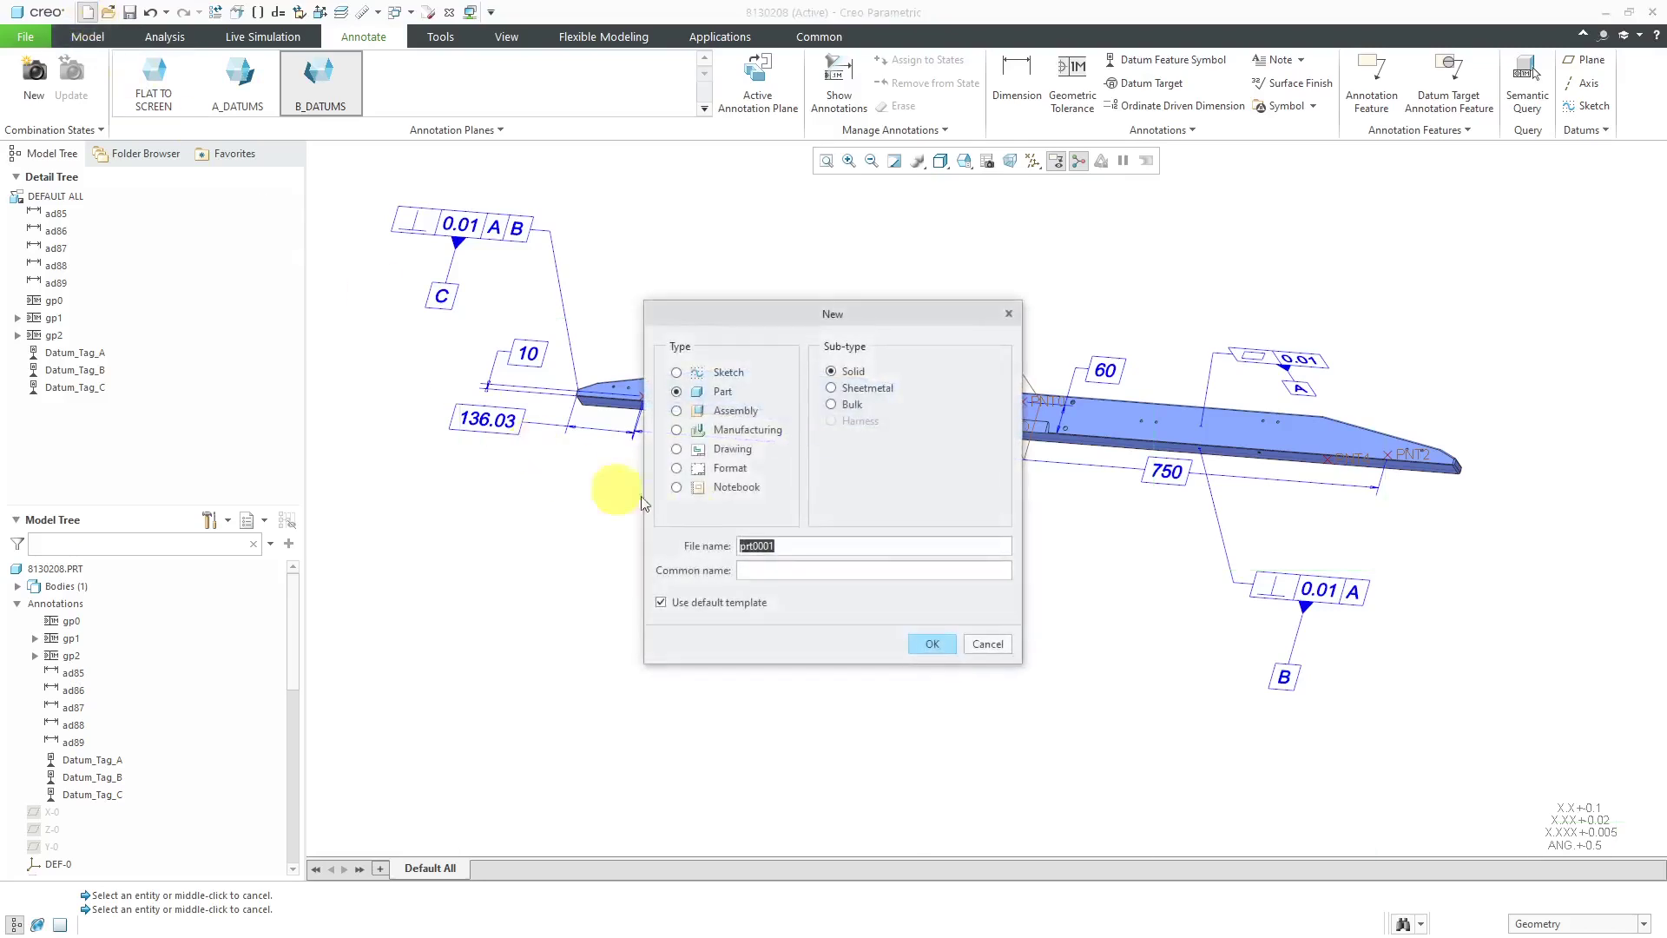
{"action": "left_click", "coordinate": [731, 451]}
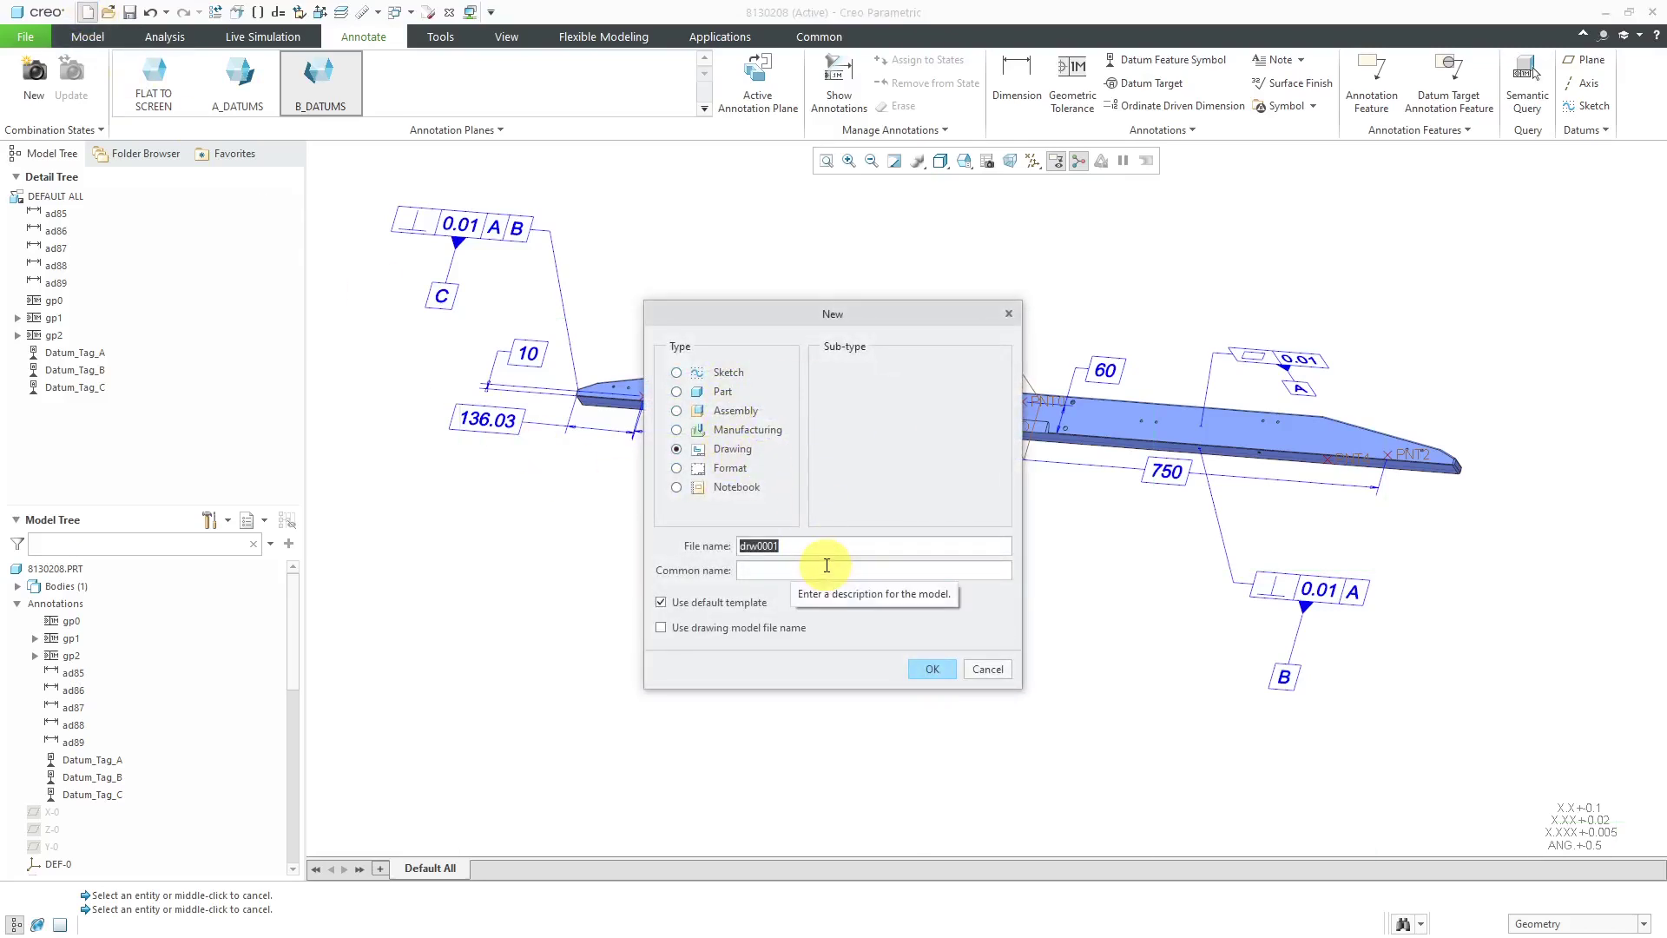
{"action": "type", "text": "8130208"}
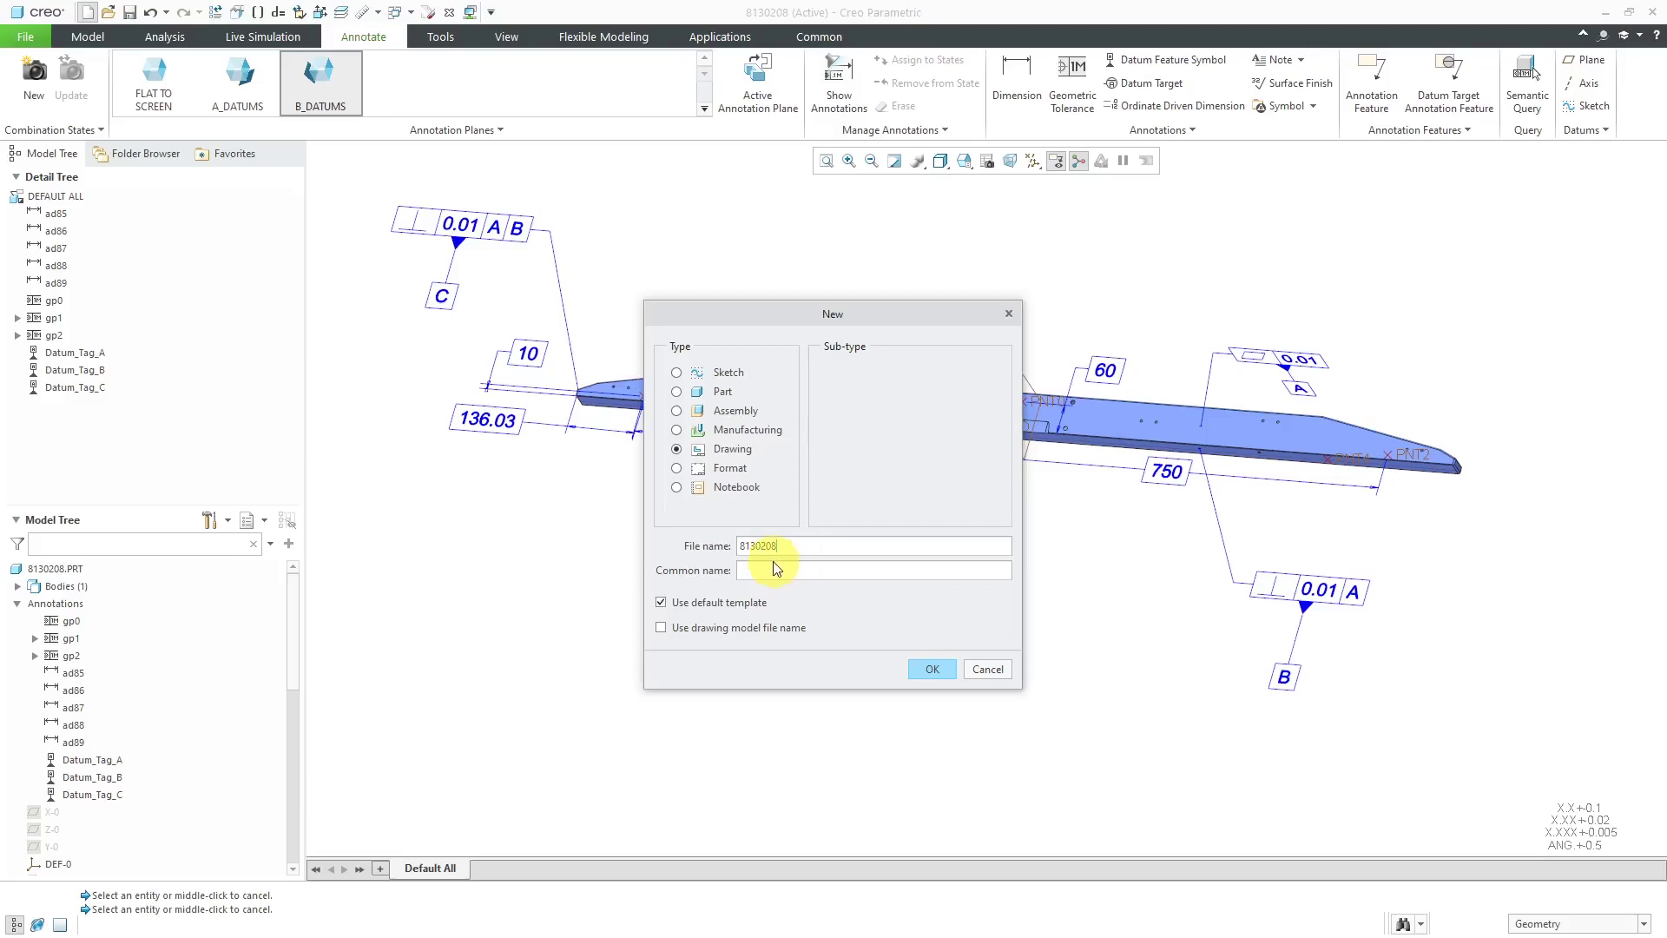
{"action": "left_click", "coordinate": [918, 666]}
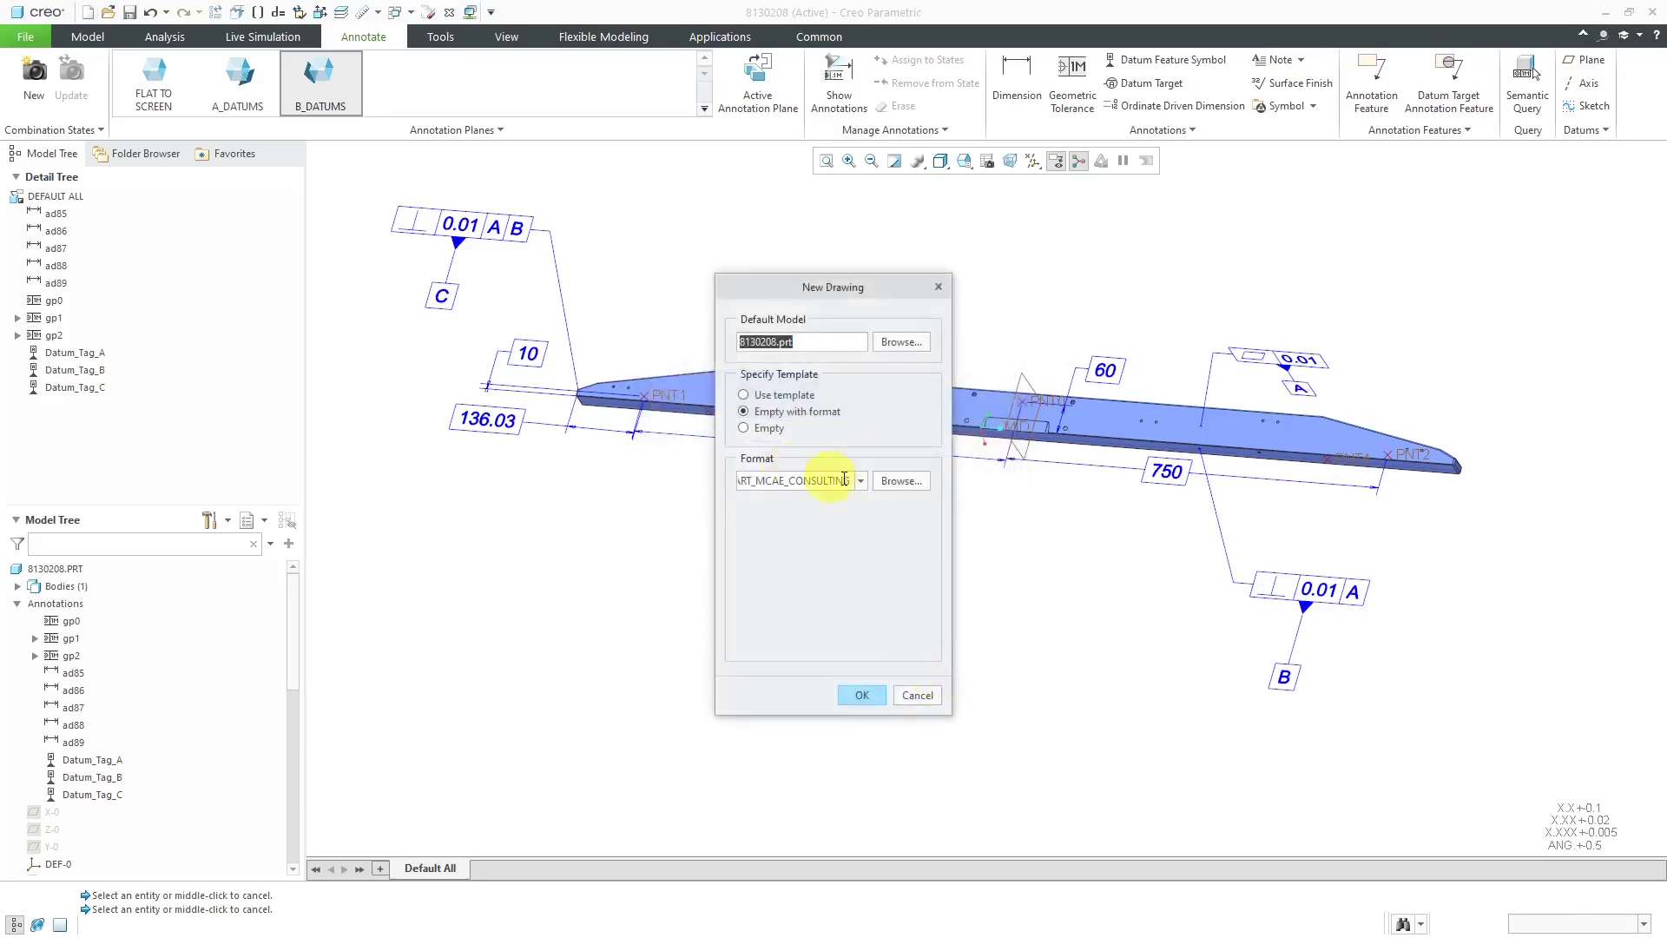
{"action": "left_click", "coordinate": [863, 696]}
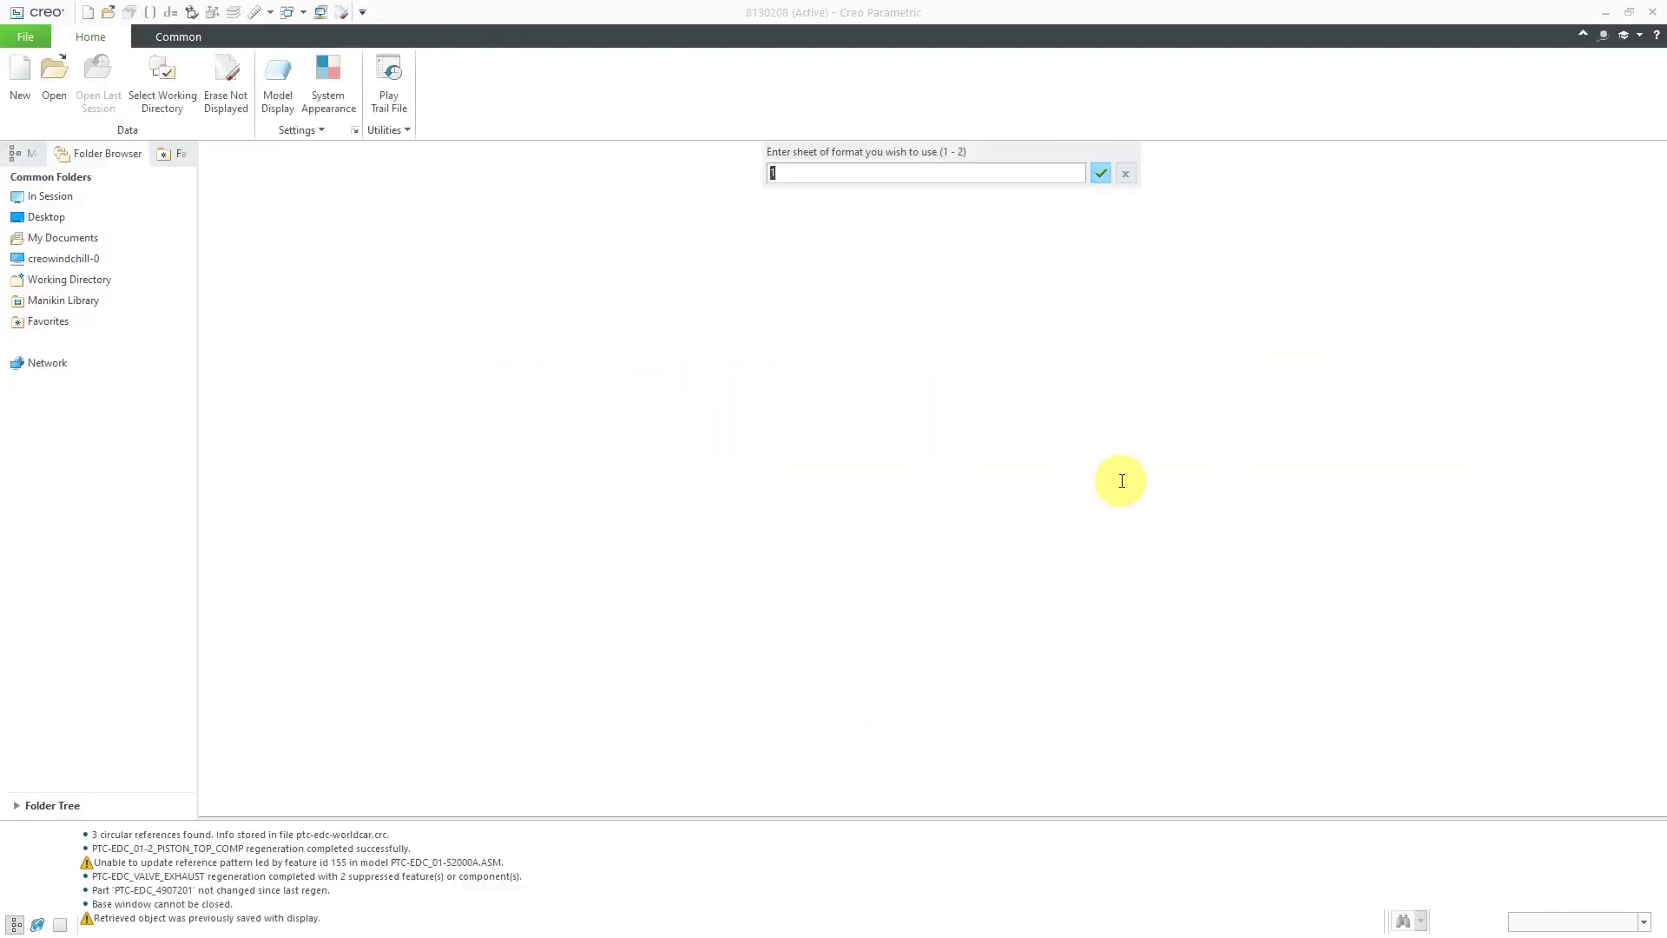
{"action": "key", "text": "Return"}
{"action": "key", "text": "Return"}
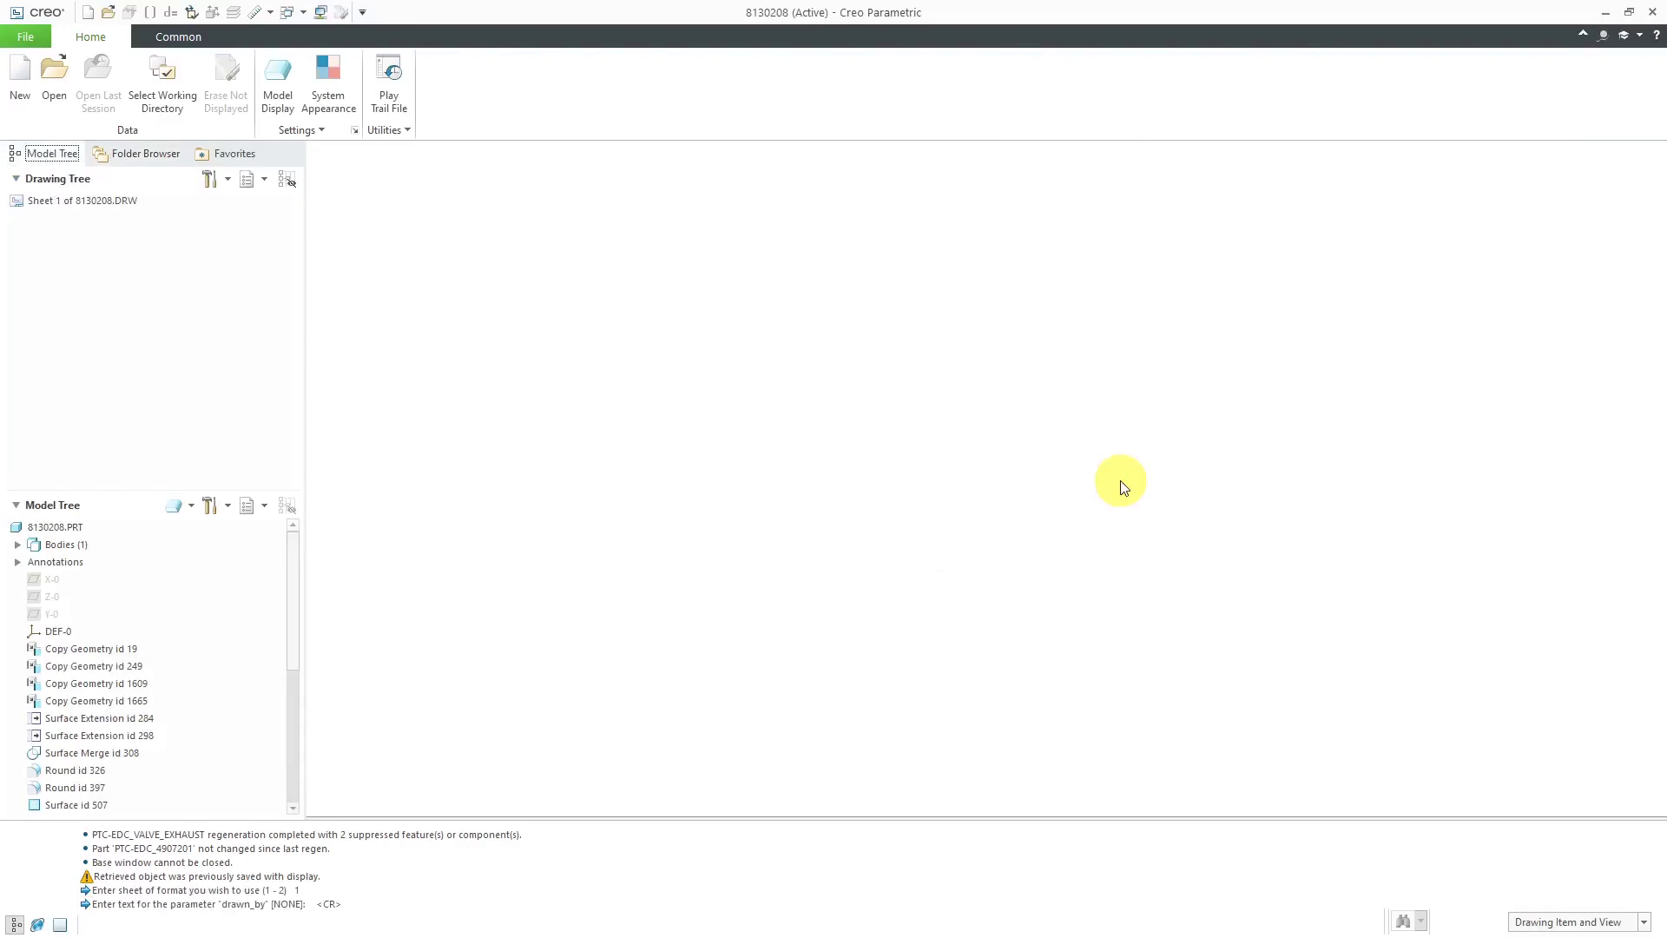
Insert a general view without a combined state on the sheet, oriented to the model view DRW_FRONT.
{"action": "right_click", "coordinate": [764, 362]}
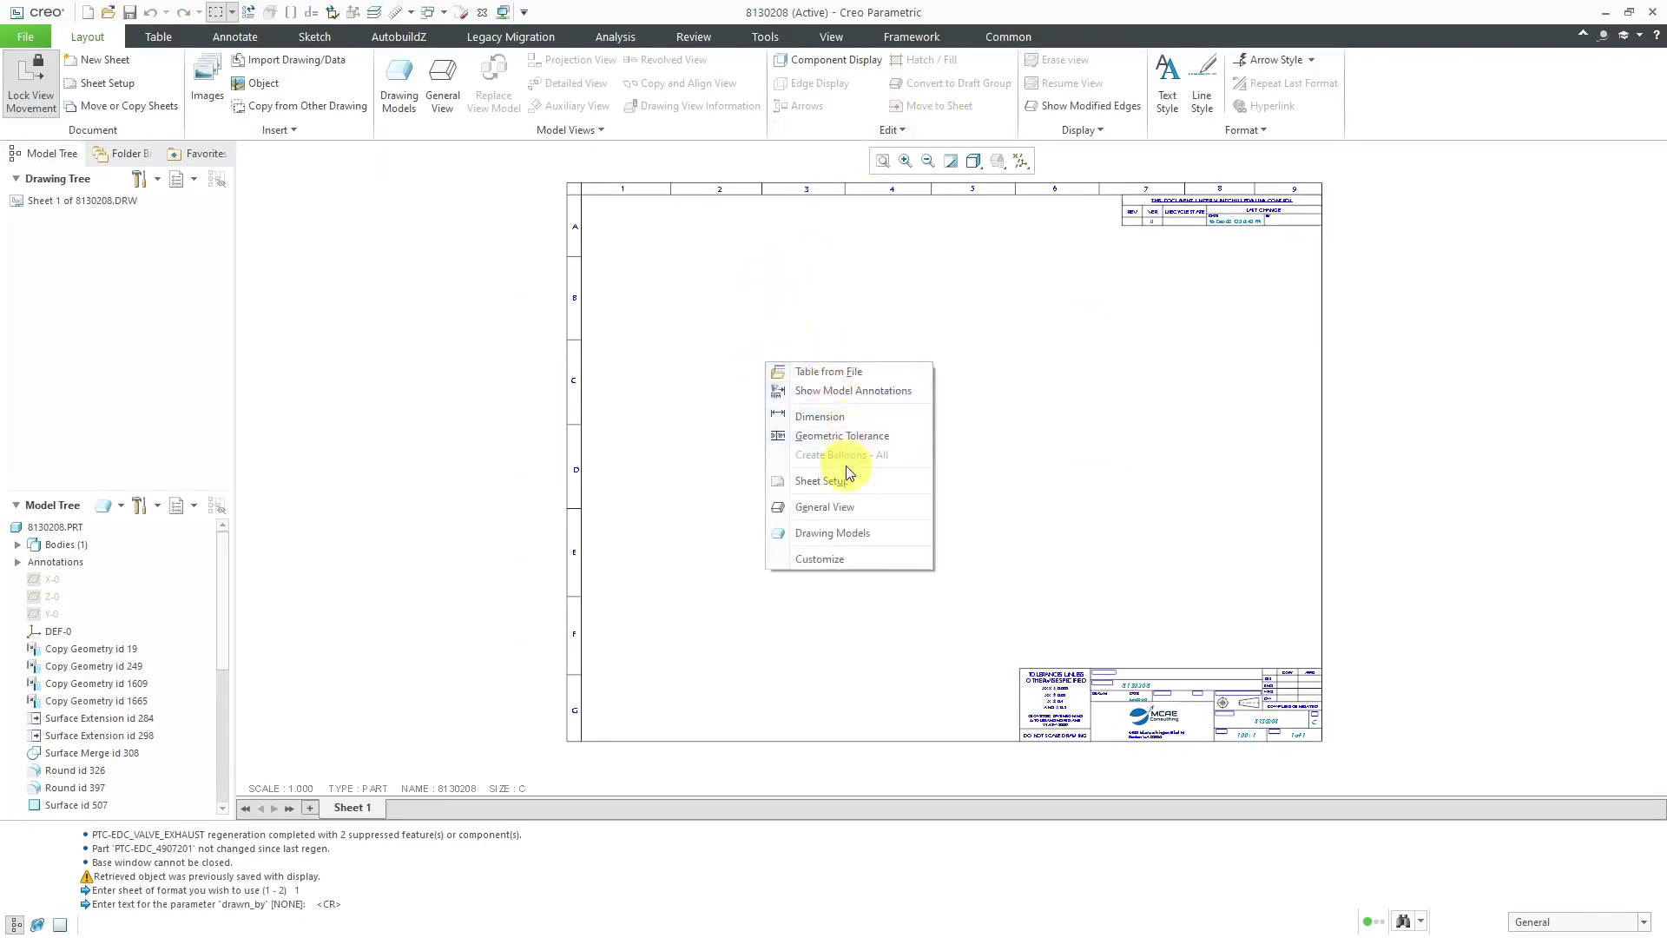
{"action": "left_click", "coordinate": [840, 506]}
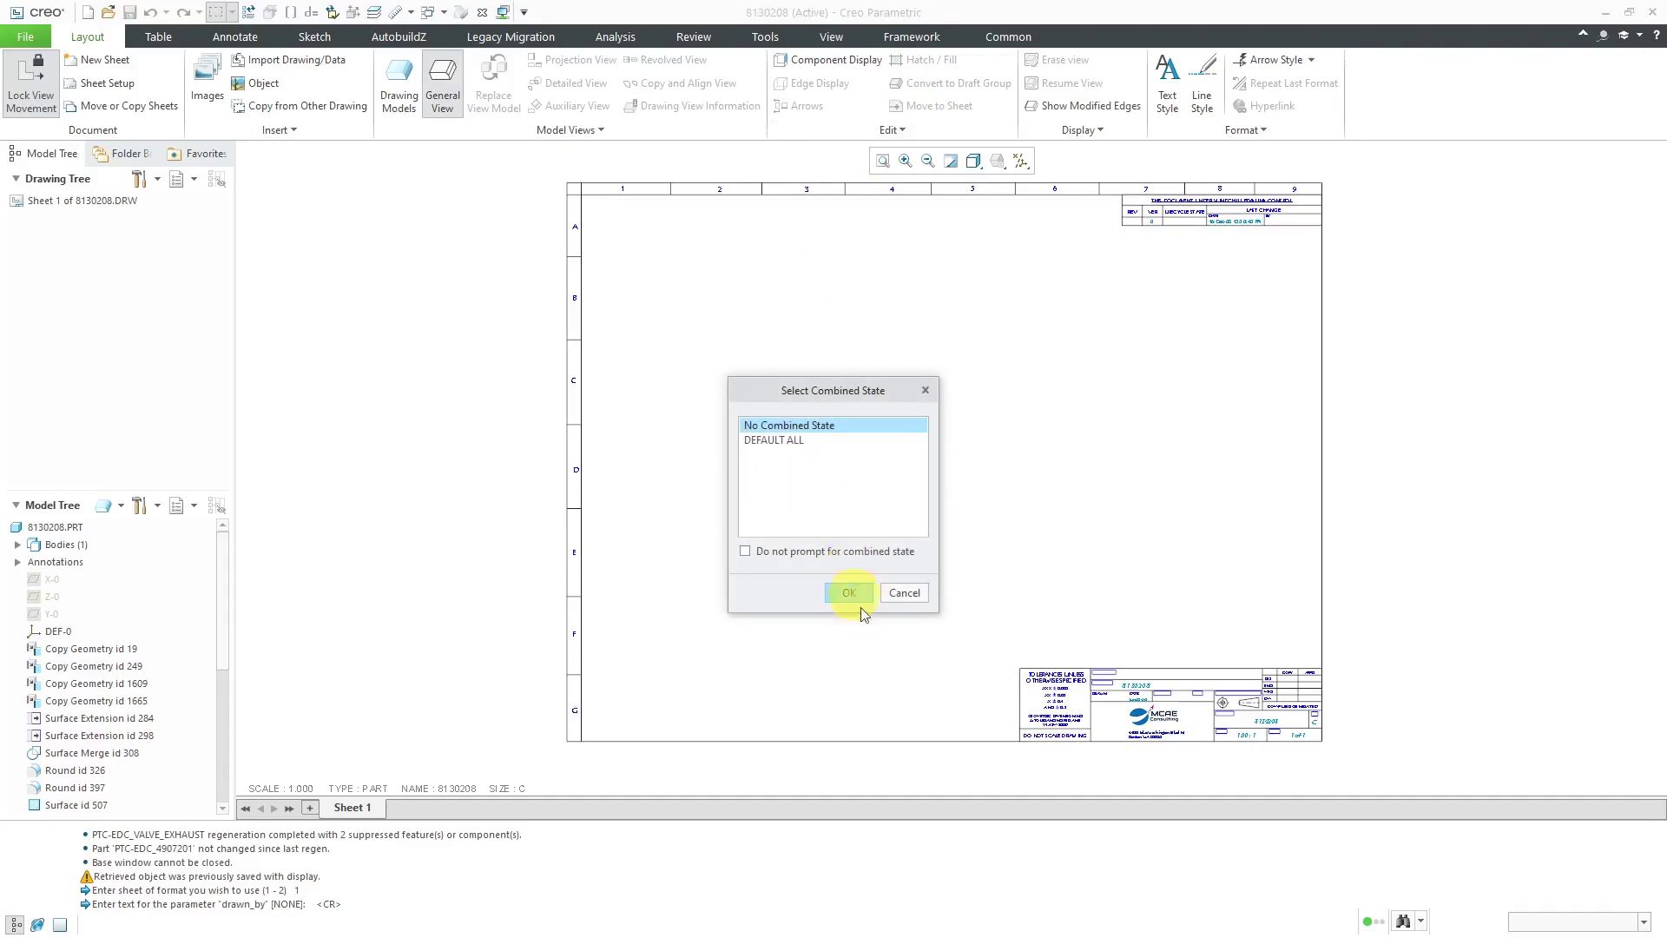
{"action": "left_click", "coordinate": [857, 599]}
{"action": "left_click", "coordinate": [793, 469]}
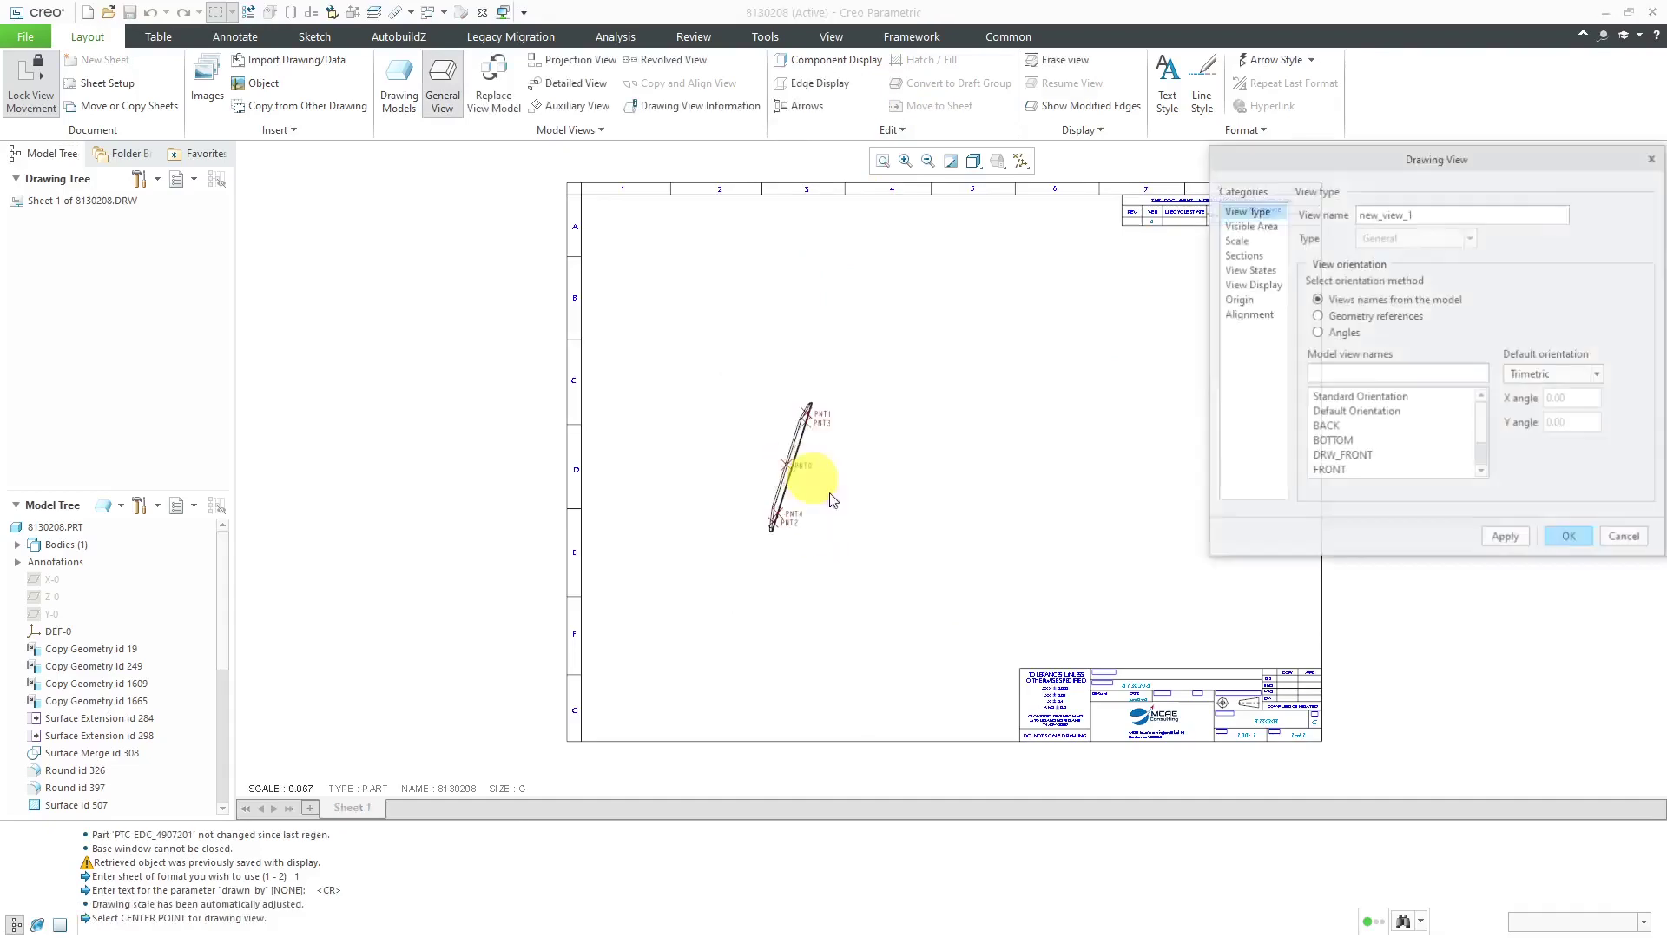
{"action": "left_click", "coordinate": [1352, 456]}
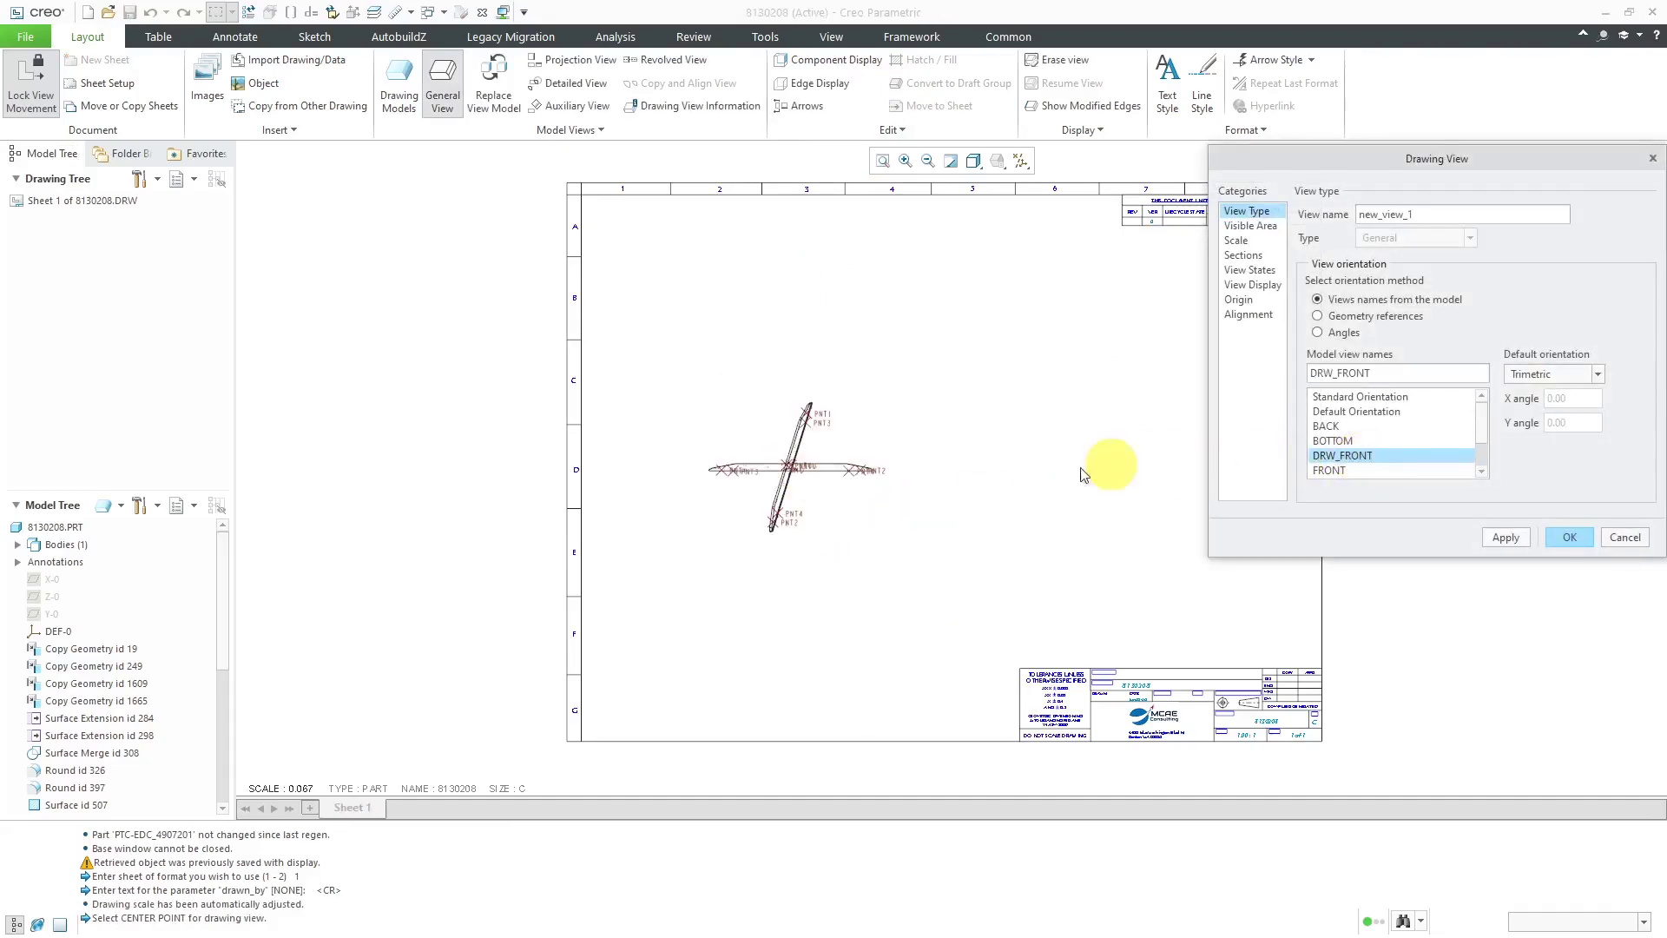
{"action": "scroll", "coordinate": [803, 445], "scroll_direction": "down", "scroll_amount": 3}
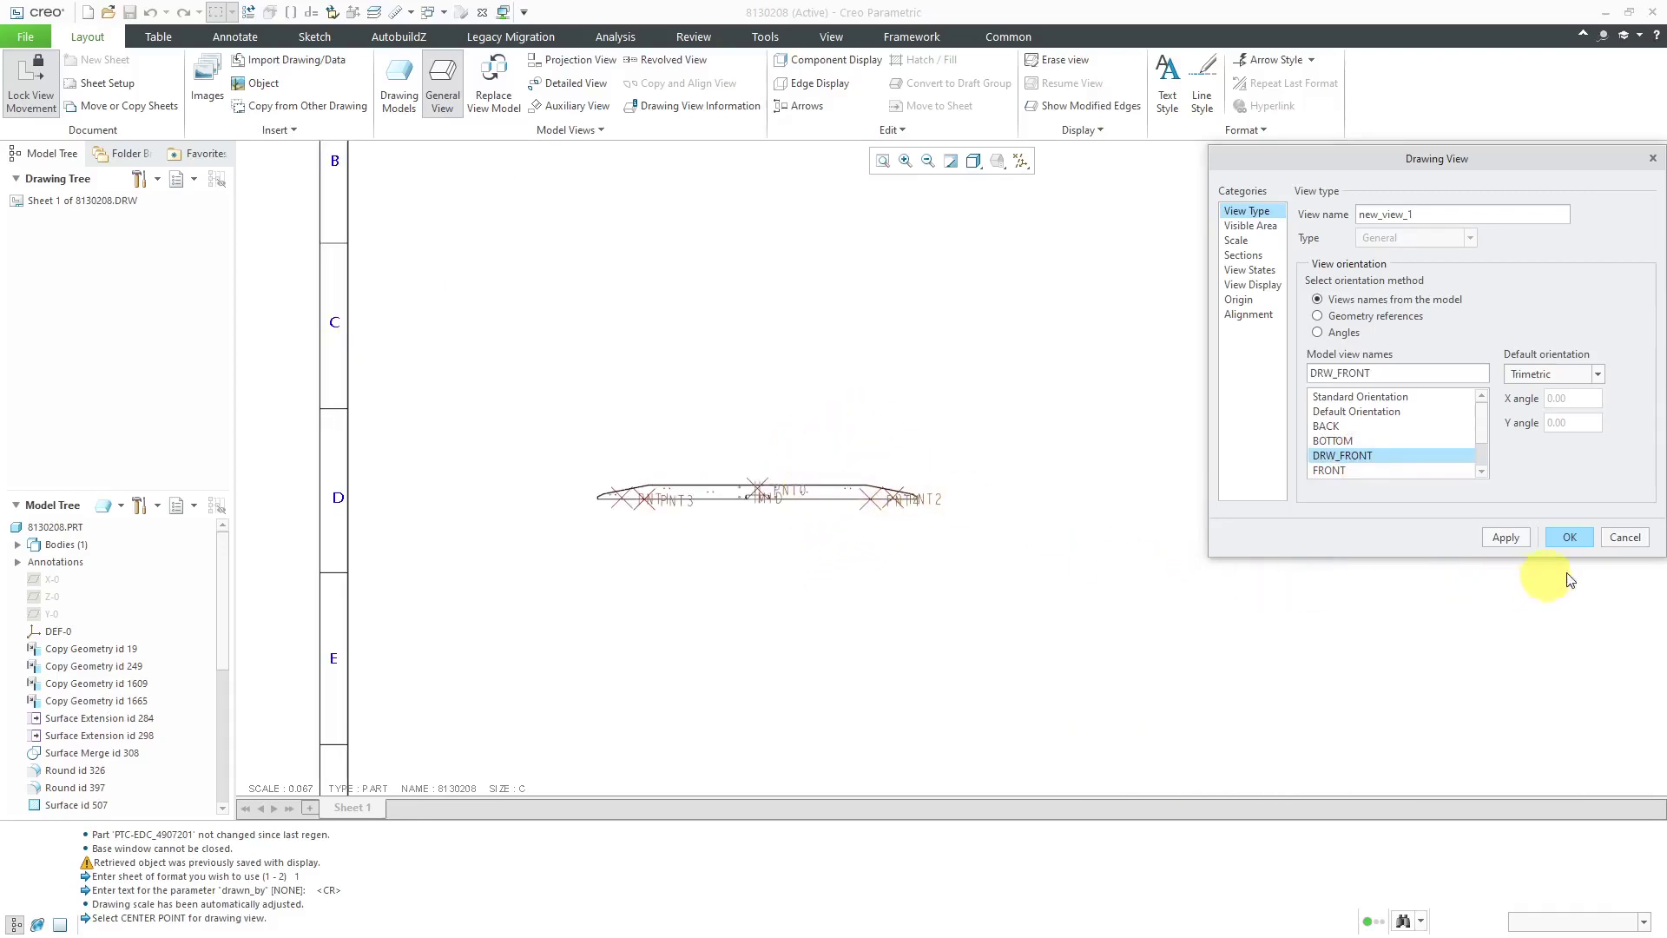
{"action": "scroll", "coordinate": [818, 443], "scroll_direction": "up", "scroll_amount": 4}
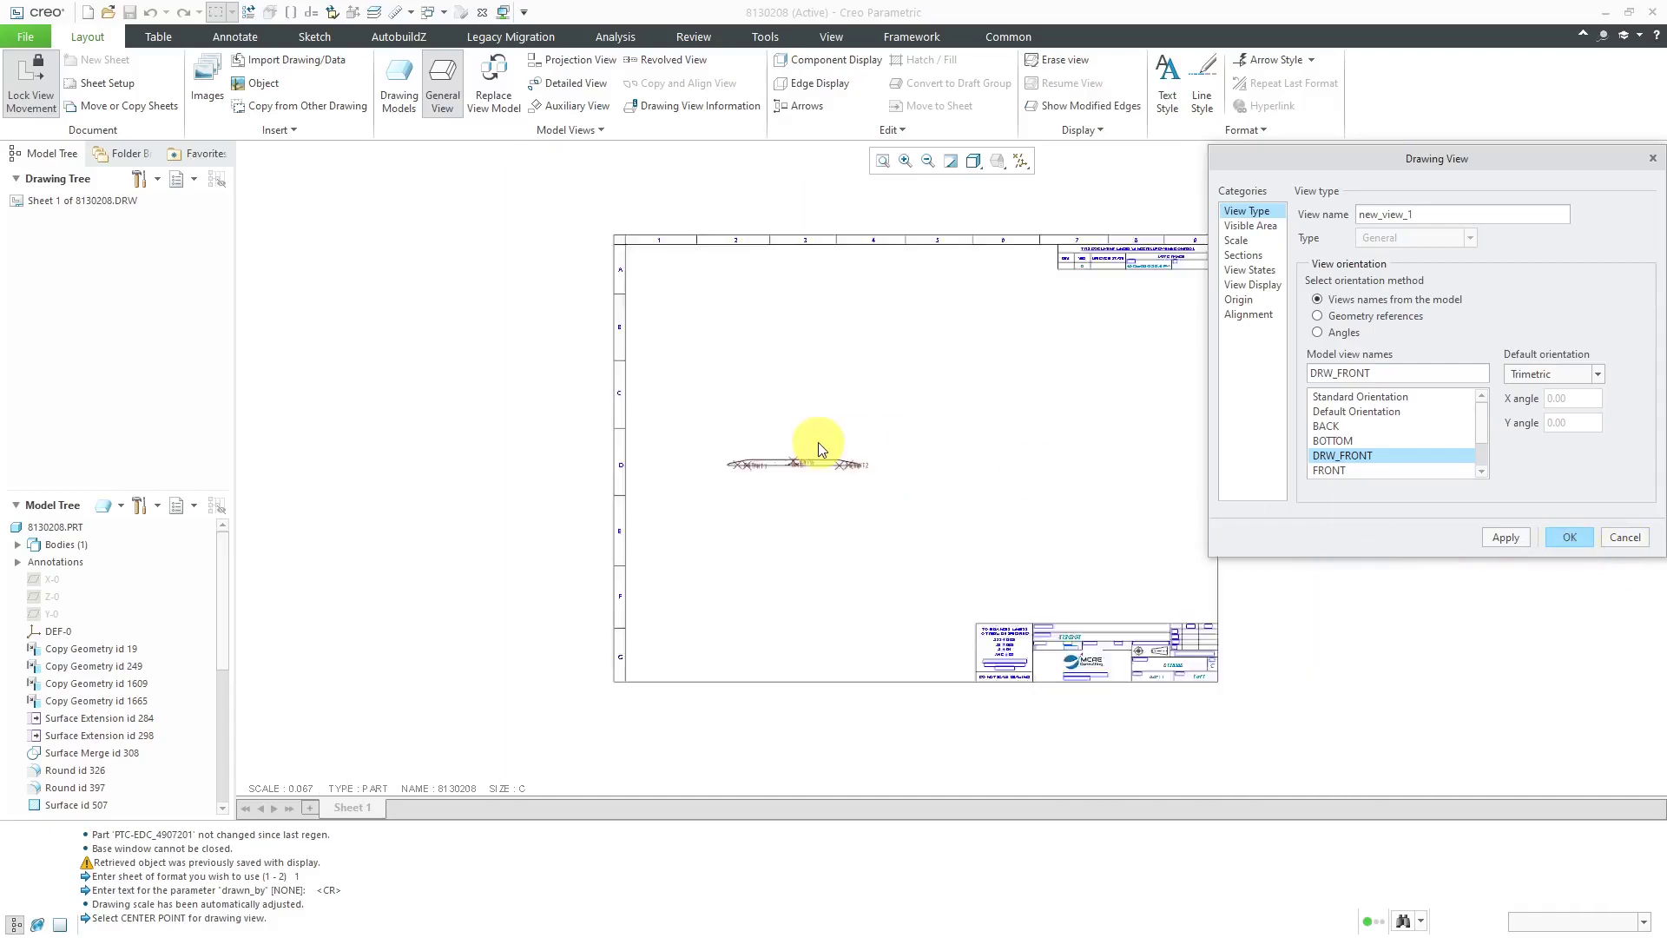
Set the front view's custom scale to 0.125 and finish the view definition.
{"action": "left_click", "coordinate": [1238, 240]}
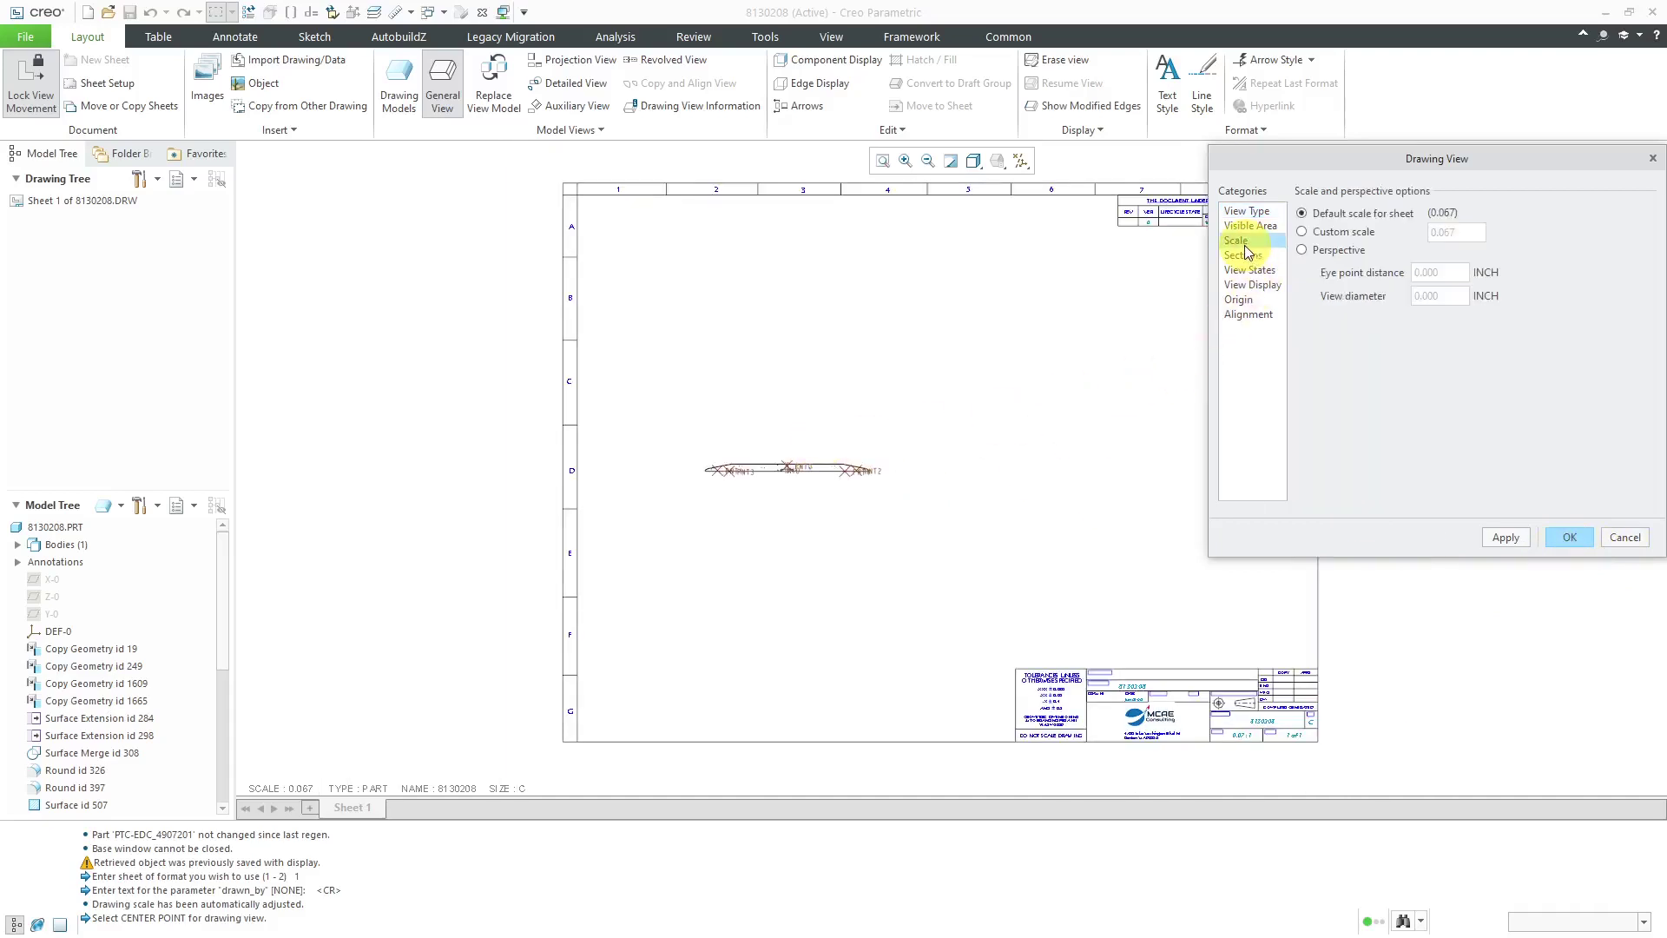
{"action": "left_click", "coordinate": [1303, 233]}
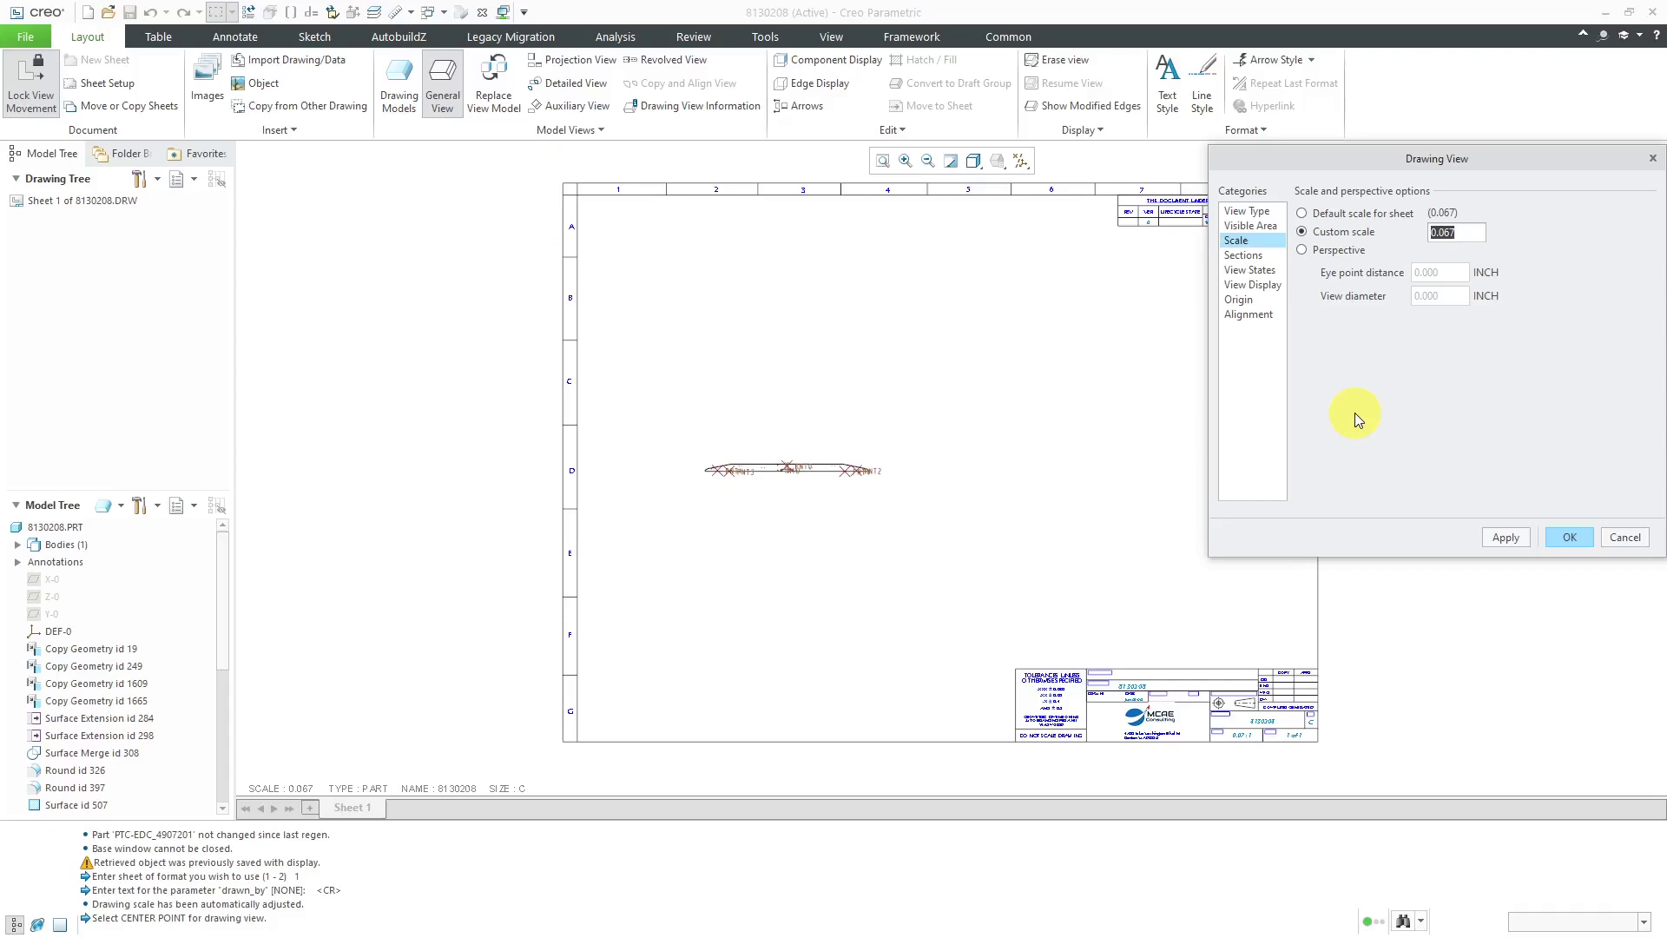
{"action": "type", "text": ".125"}
{"action": "left_click", "coordinate": [1506, 538]}
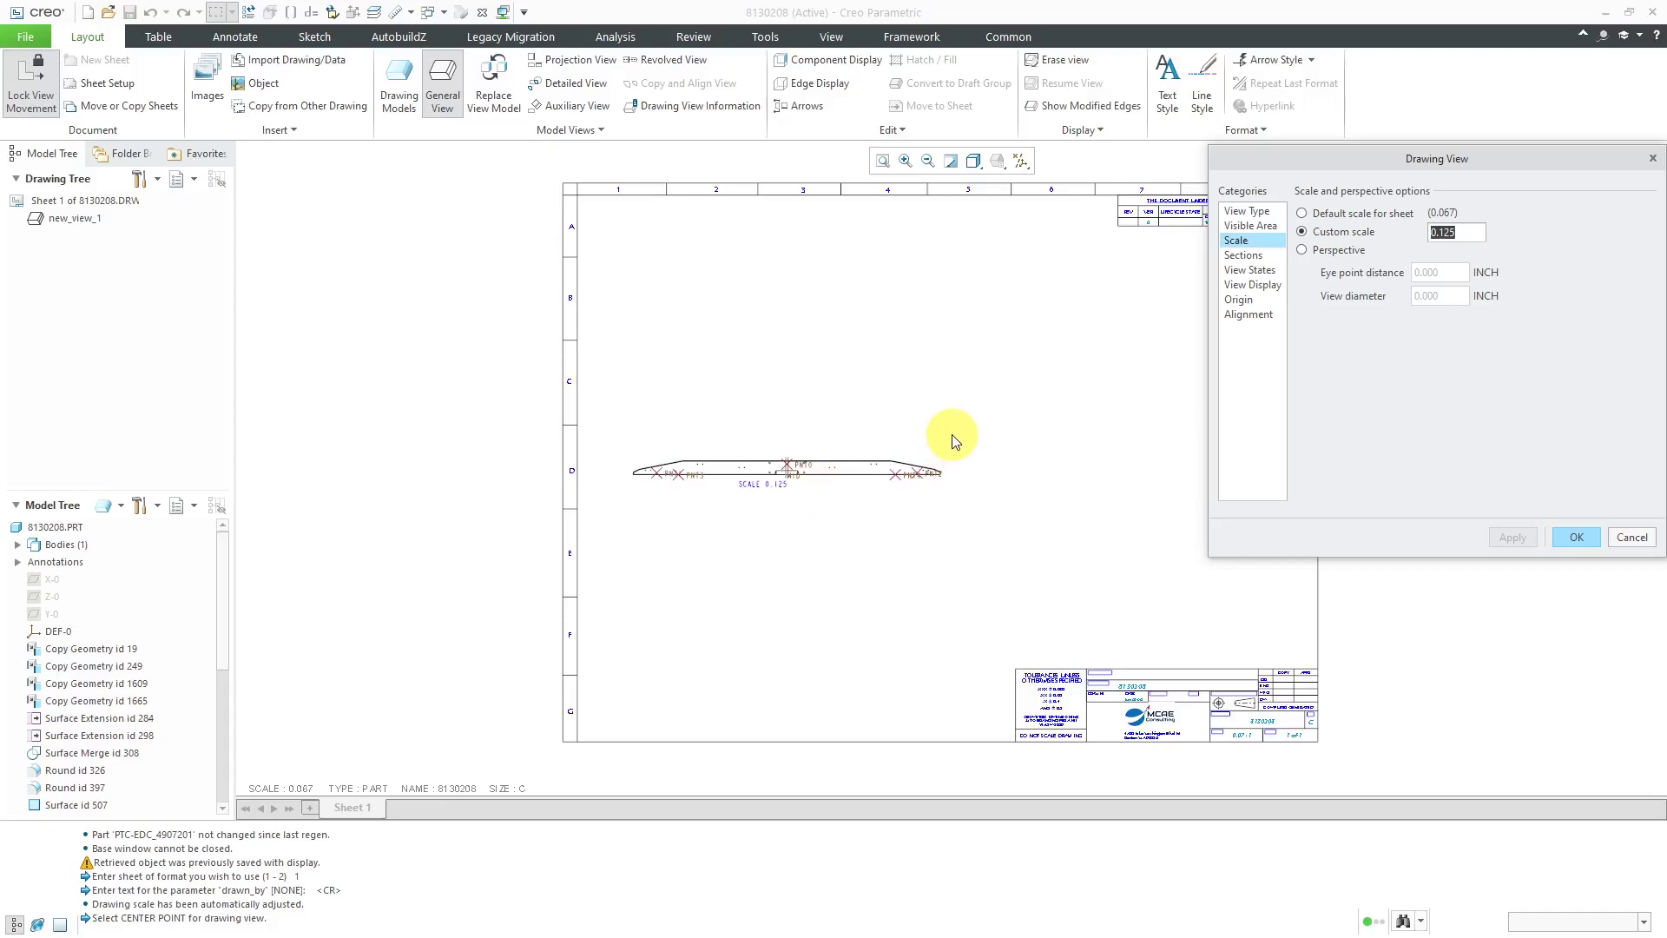
{"action": "scroll", "coordinate": [782, 477], "scroll_direction": "up", "scroll_amount": 2}
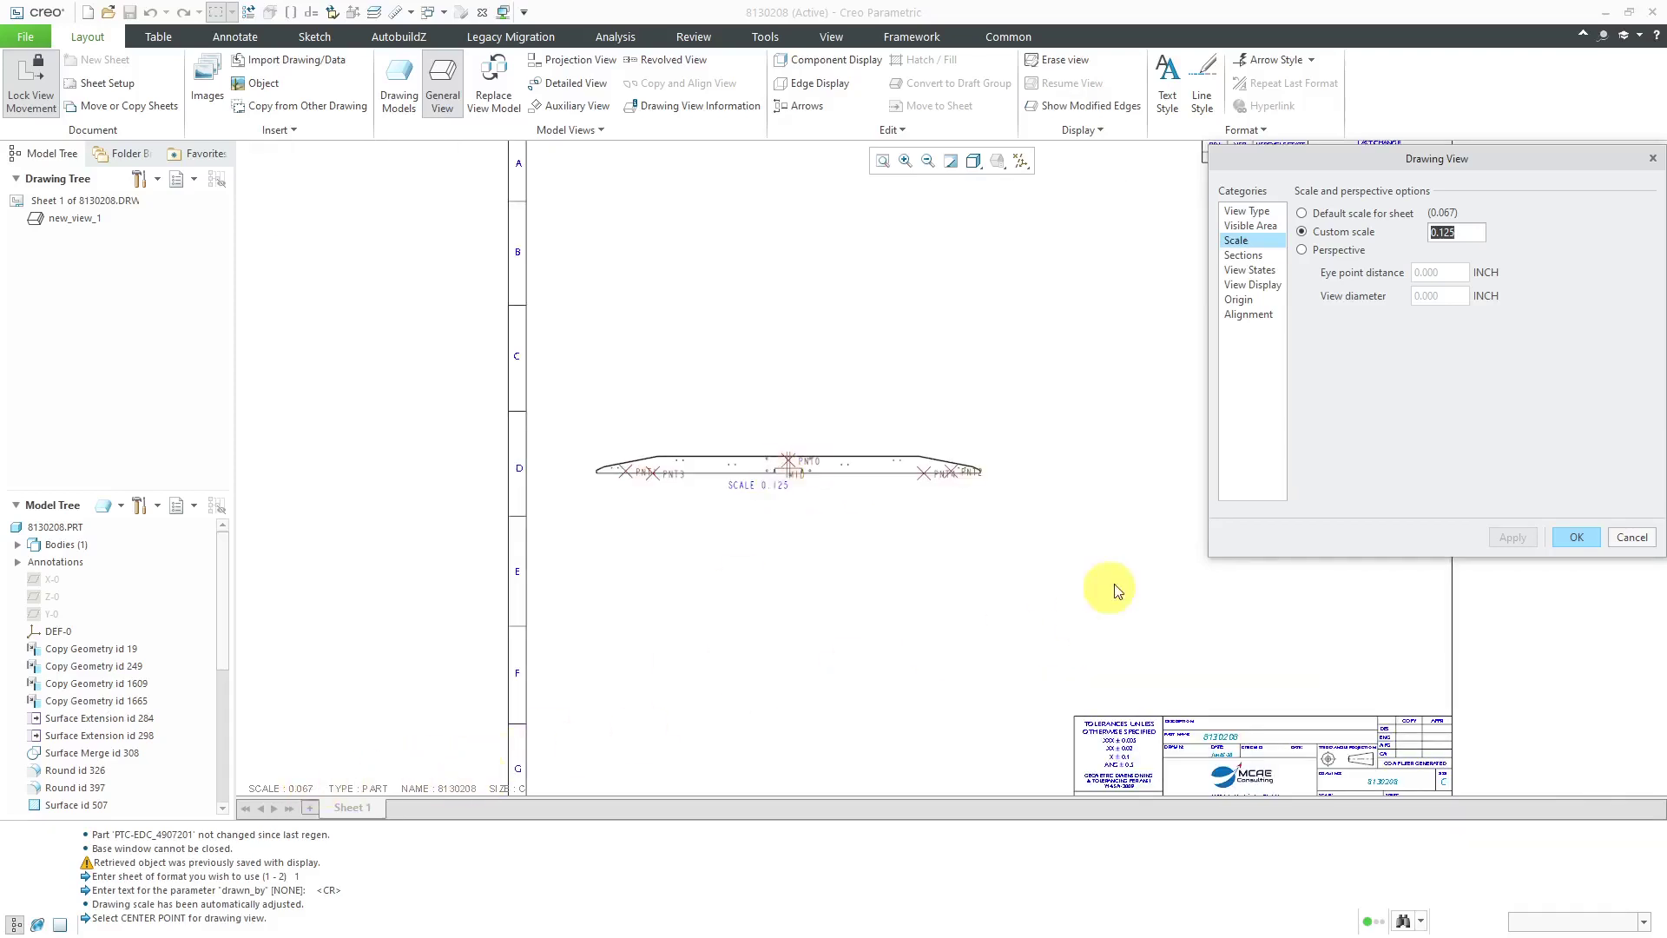
{"action": "left_click", "coordinate": [1574, 537]}
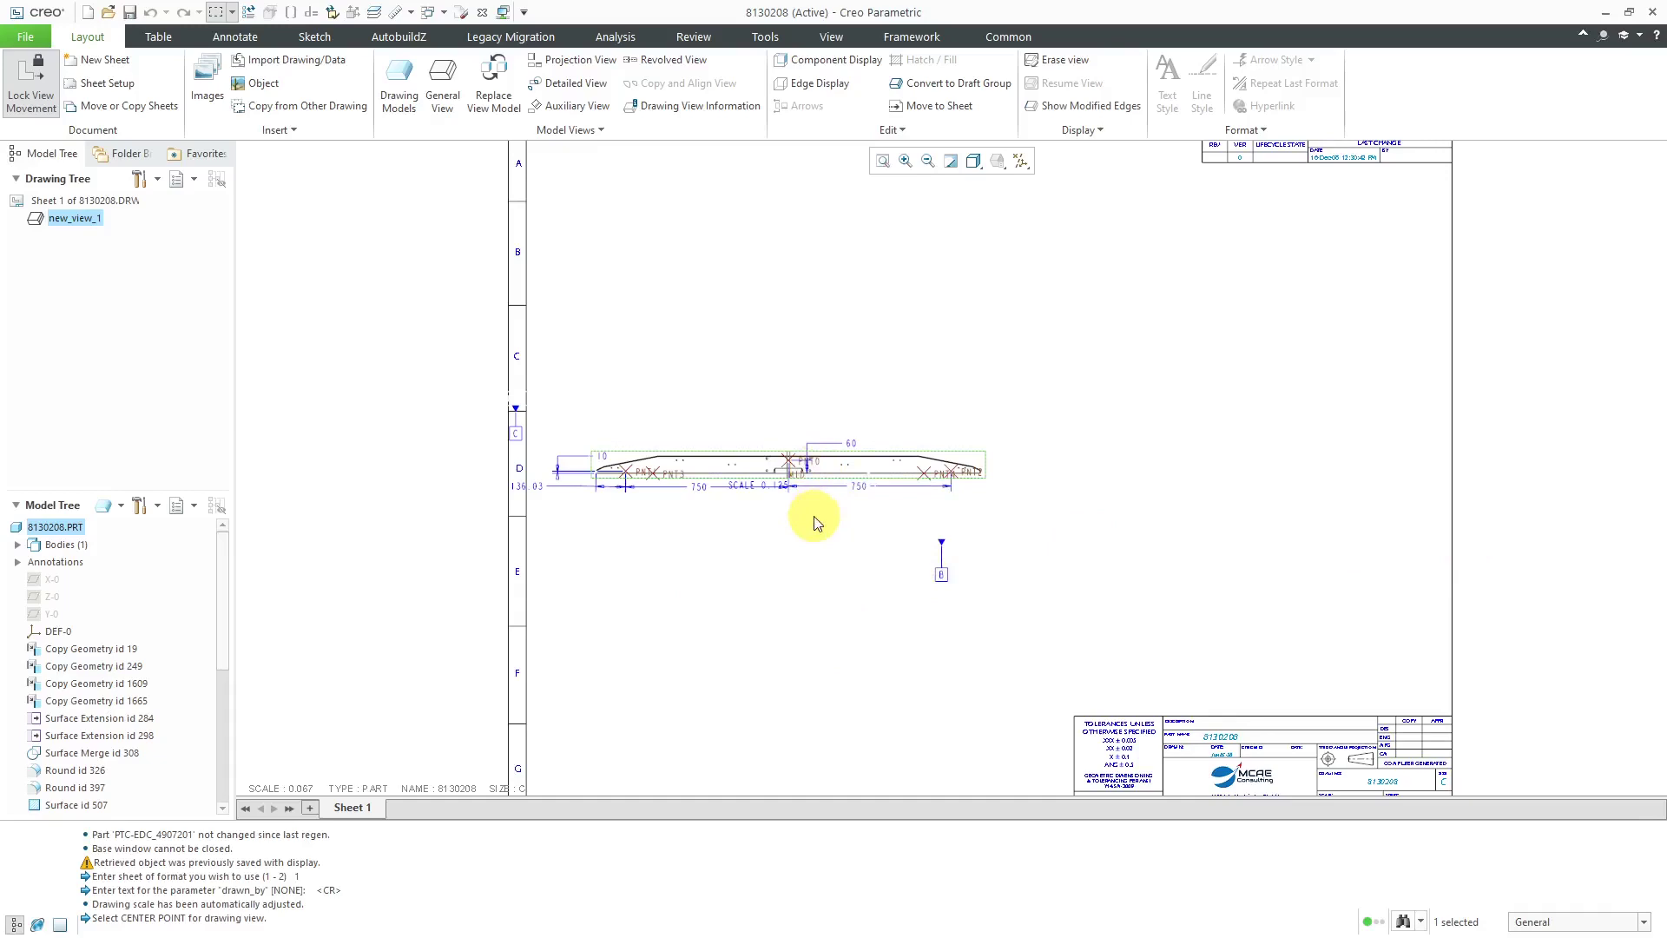
Add a projection view above the front view.
{"action": "scroll", "coordinate": [894, 542], "scroll_direction": "up", "scroll_amount": 3}
{"action": "scroll", "coordinate": [1110, 566], "scroll_direction": "down", "scroll_amount": 2}
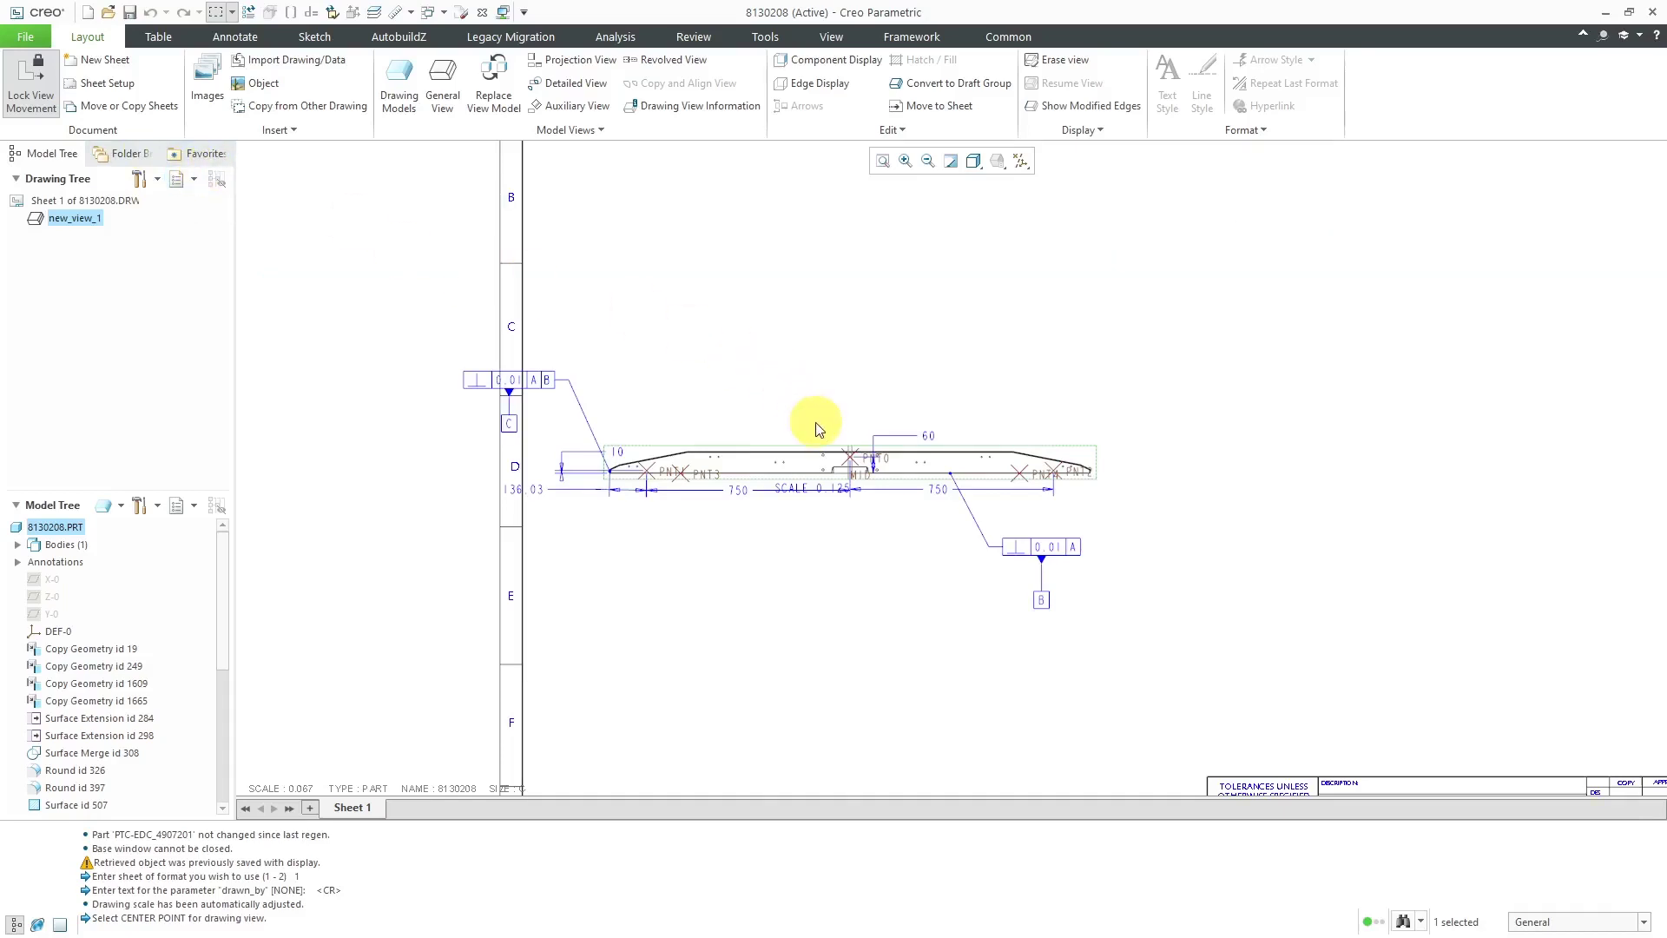
{"action": "right_click", "coordinate": [974, 294]}
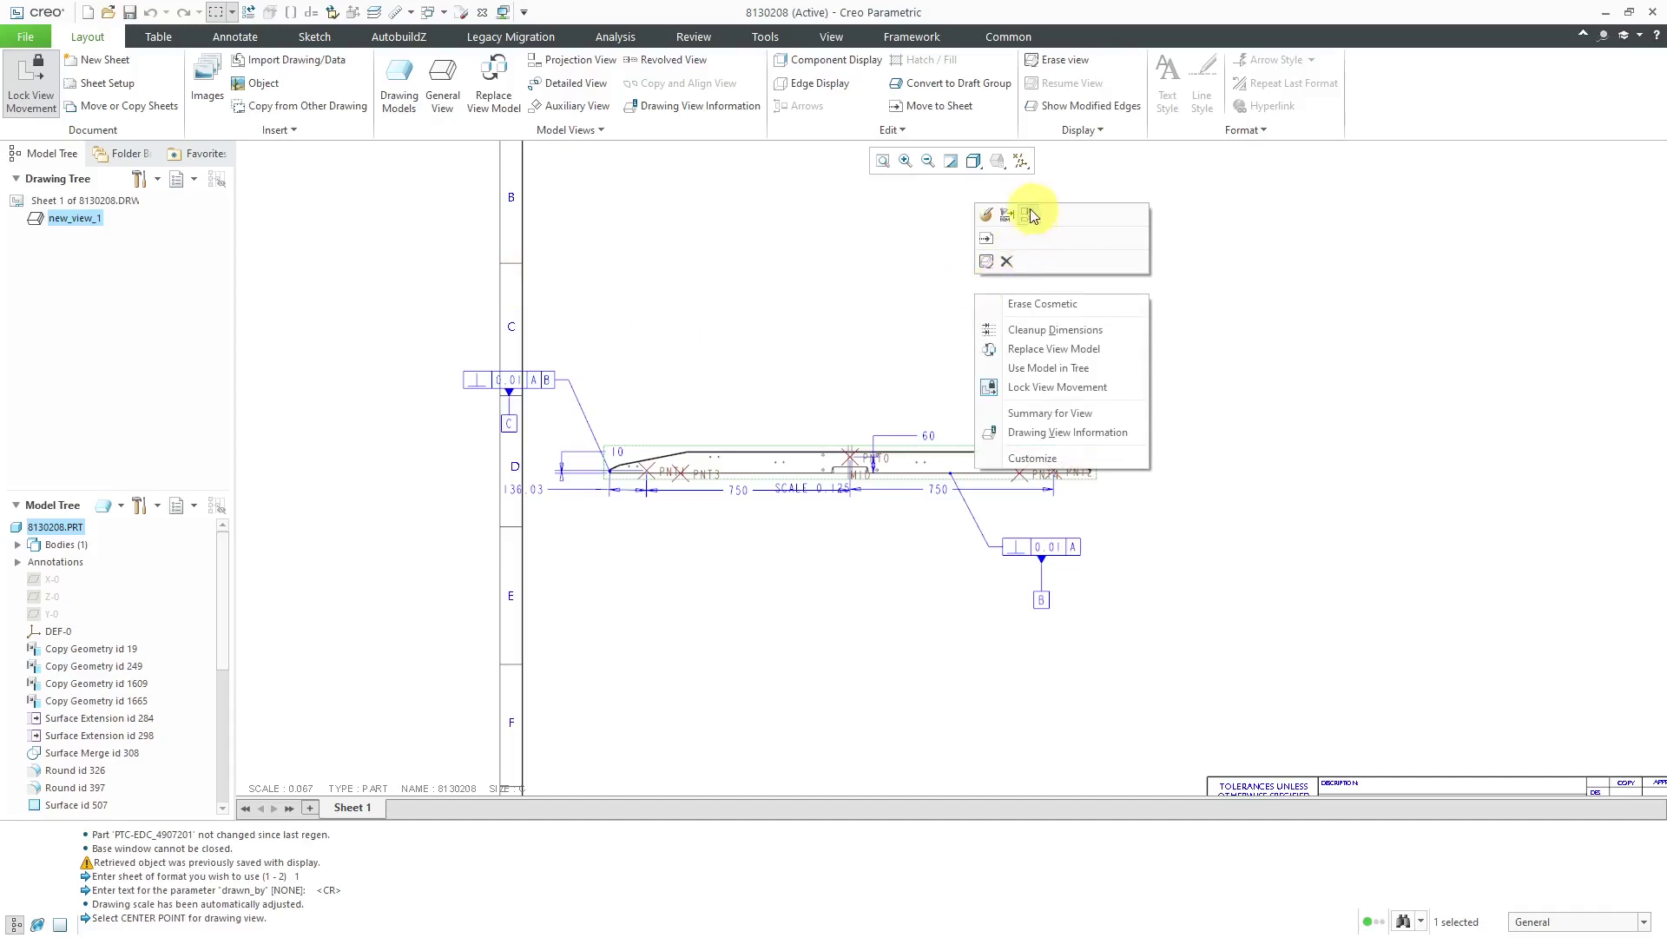
{"action": "left_click", "coordinate": [1030, 214]}
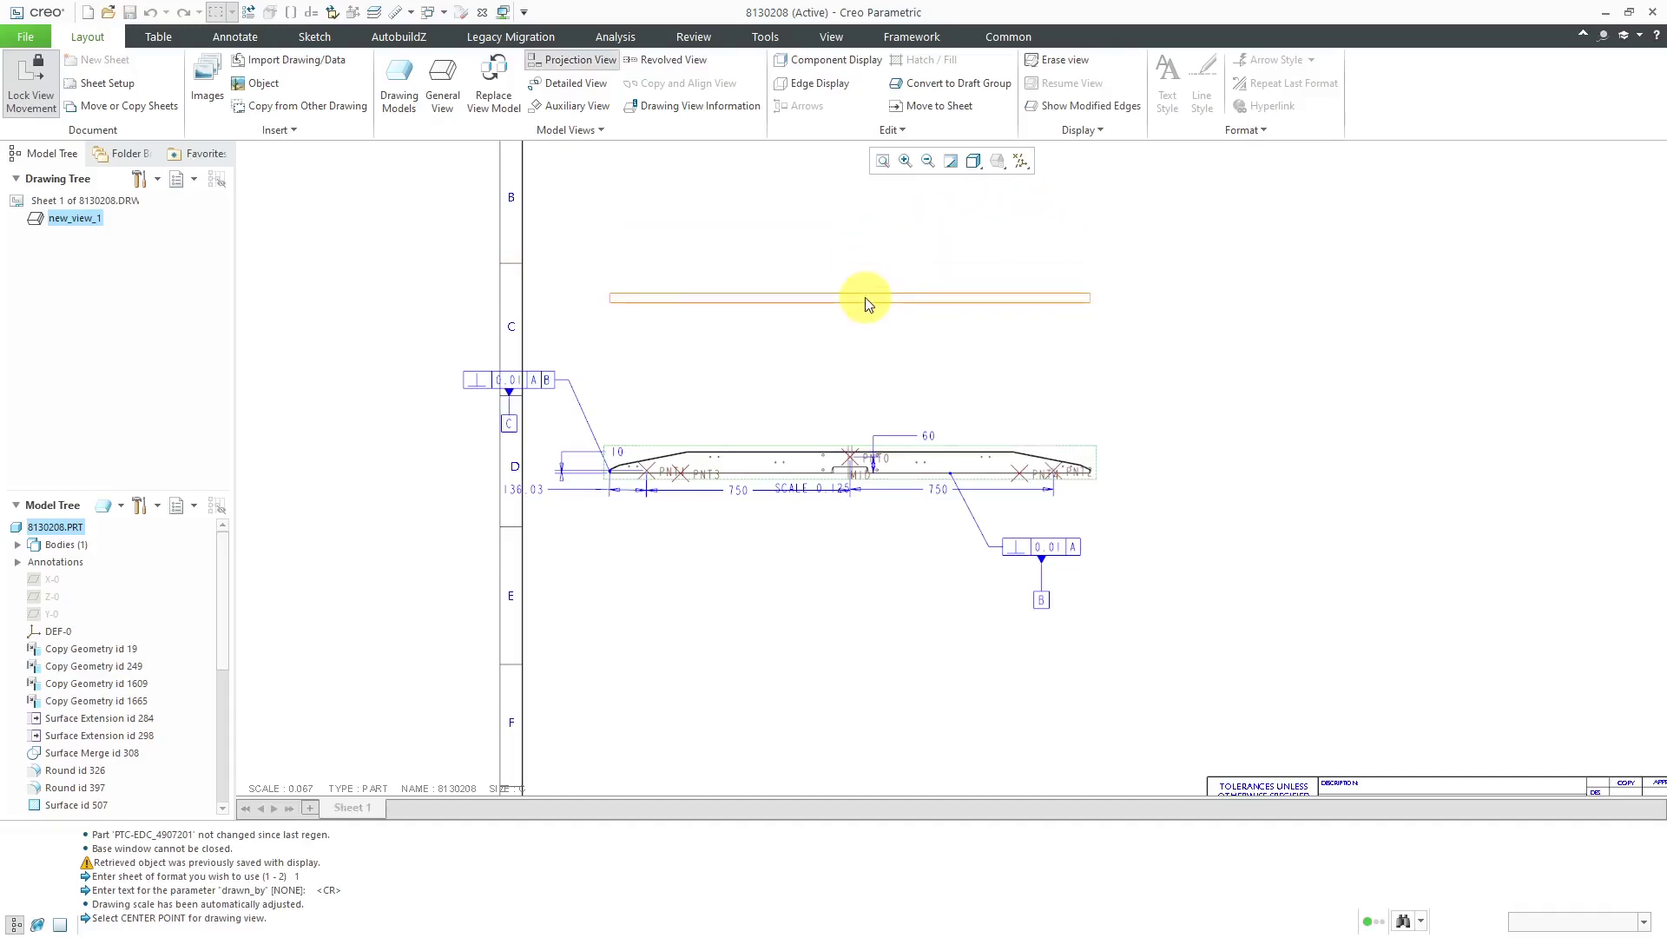
{"action": "left_click", "coordinate": [955, 365]}
{"action": "scroll", "coordinate": [821, 289], "scroll_direction": "up", "scroll_amount": 5}
{"action": "scroll", "coordinate": [821, 288], "scroll_direction": "down", "scroll_amount": 4}
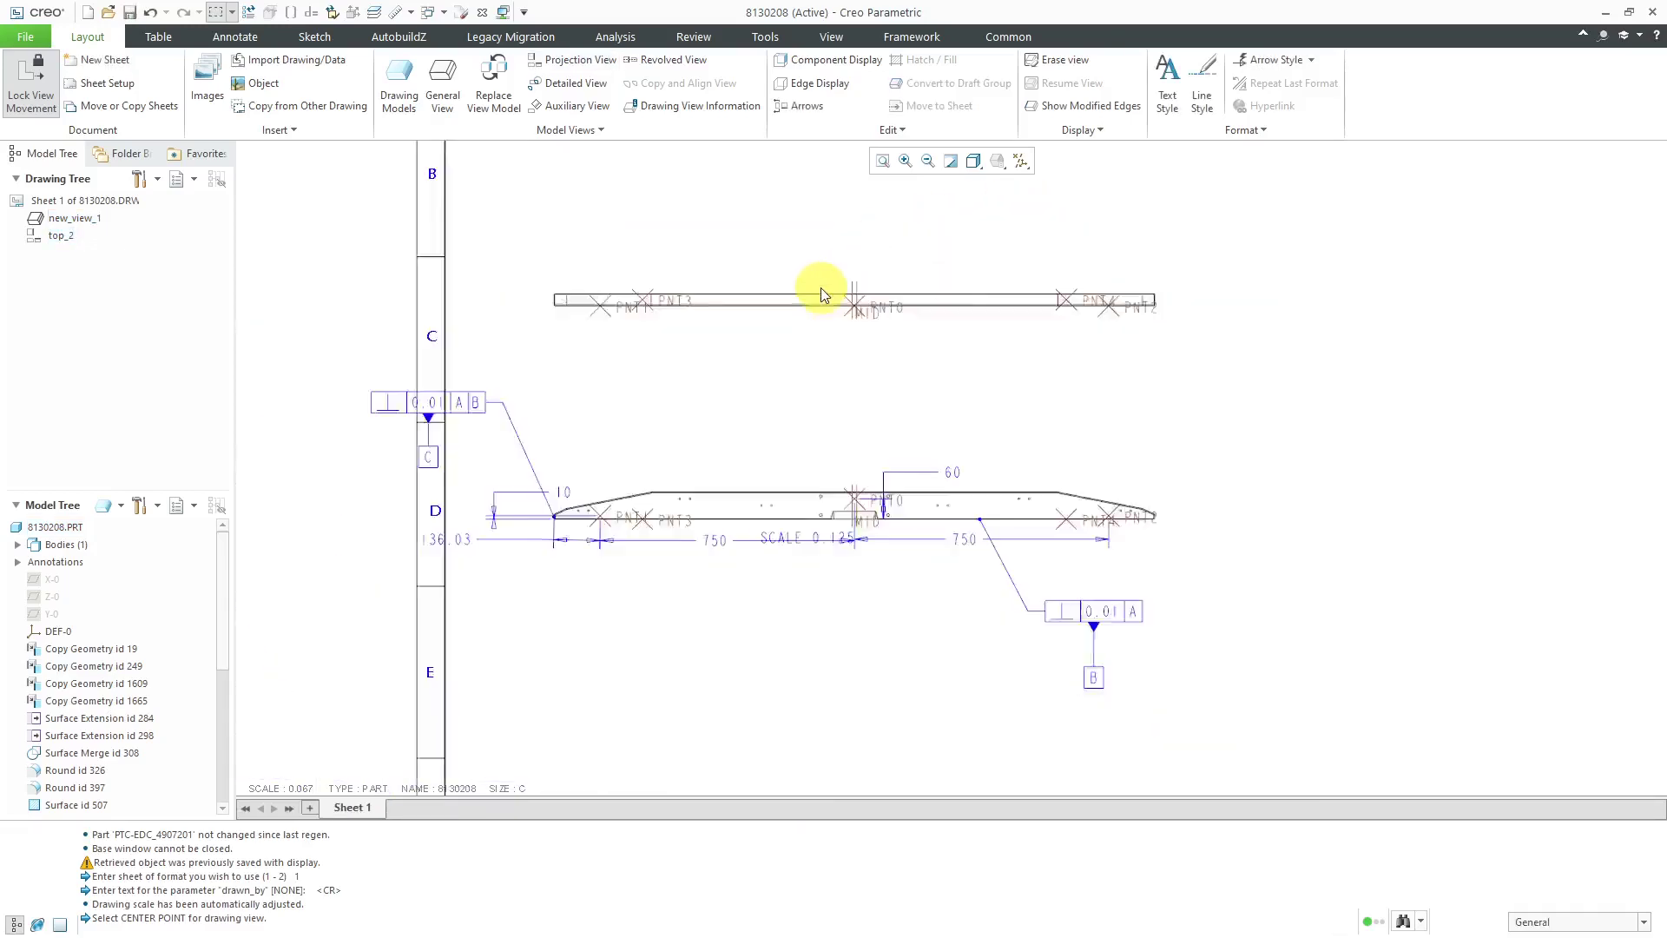
{"action": "scroll", "coordinate": [821, 288], "scroll_direction": "down", "scroll_amount": 1}
Add a projection view below the front view.
{"action": "left_click", "coordinate": [874, 477]}
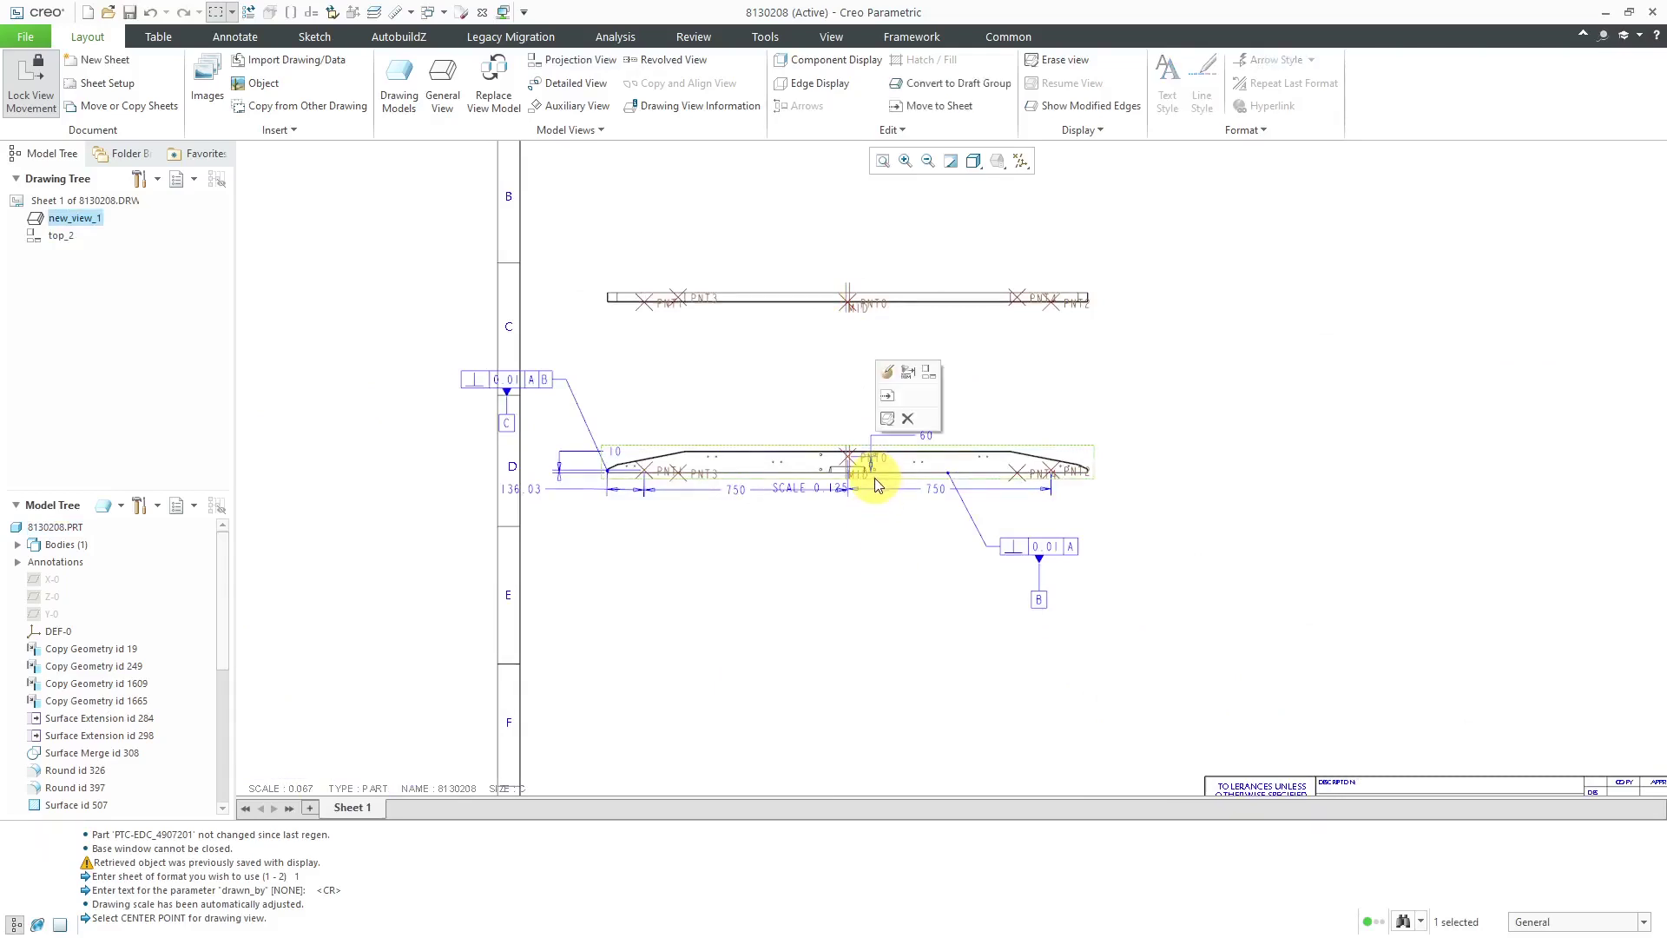
{"action": "left_click", "coordinate": [928, 373]}
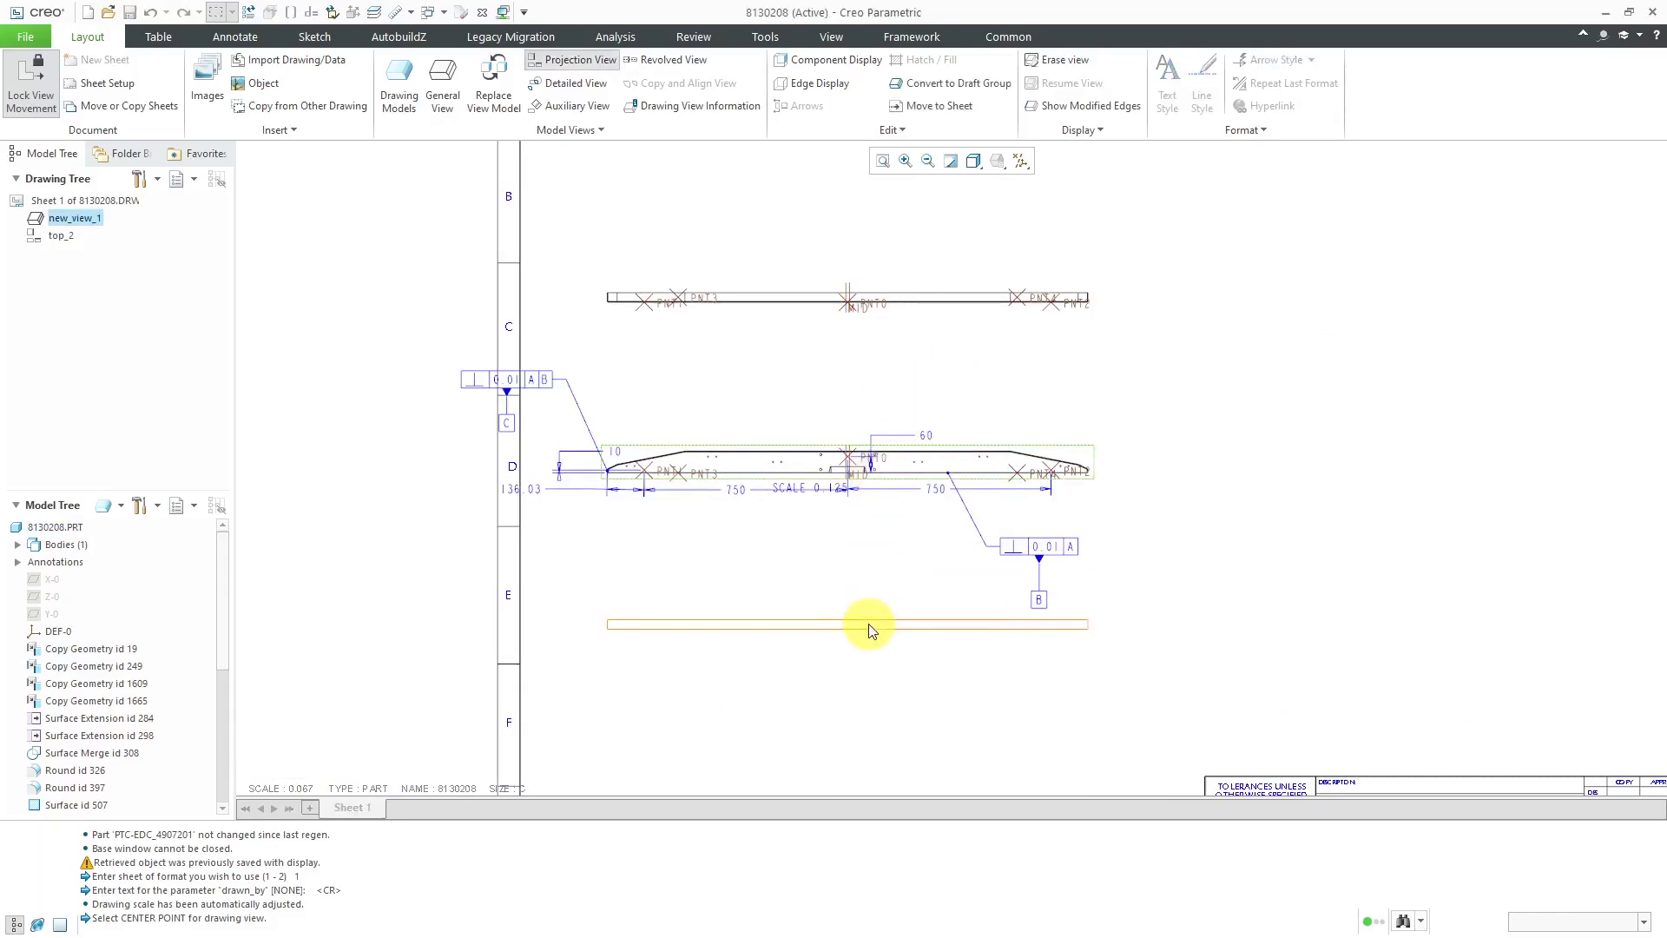
{"action": "left_click", "coordinate": [871, 631]}
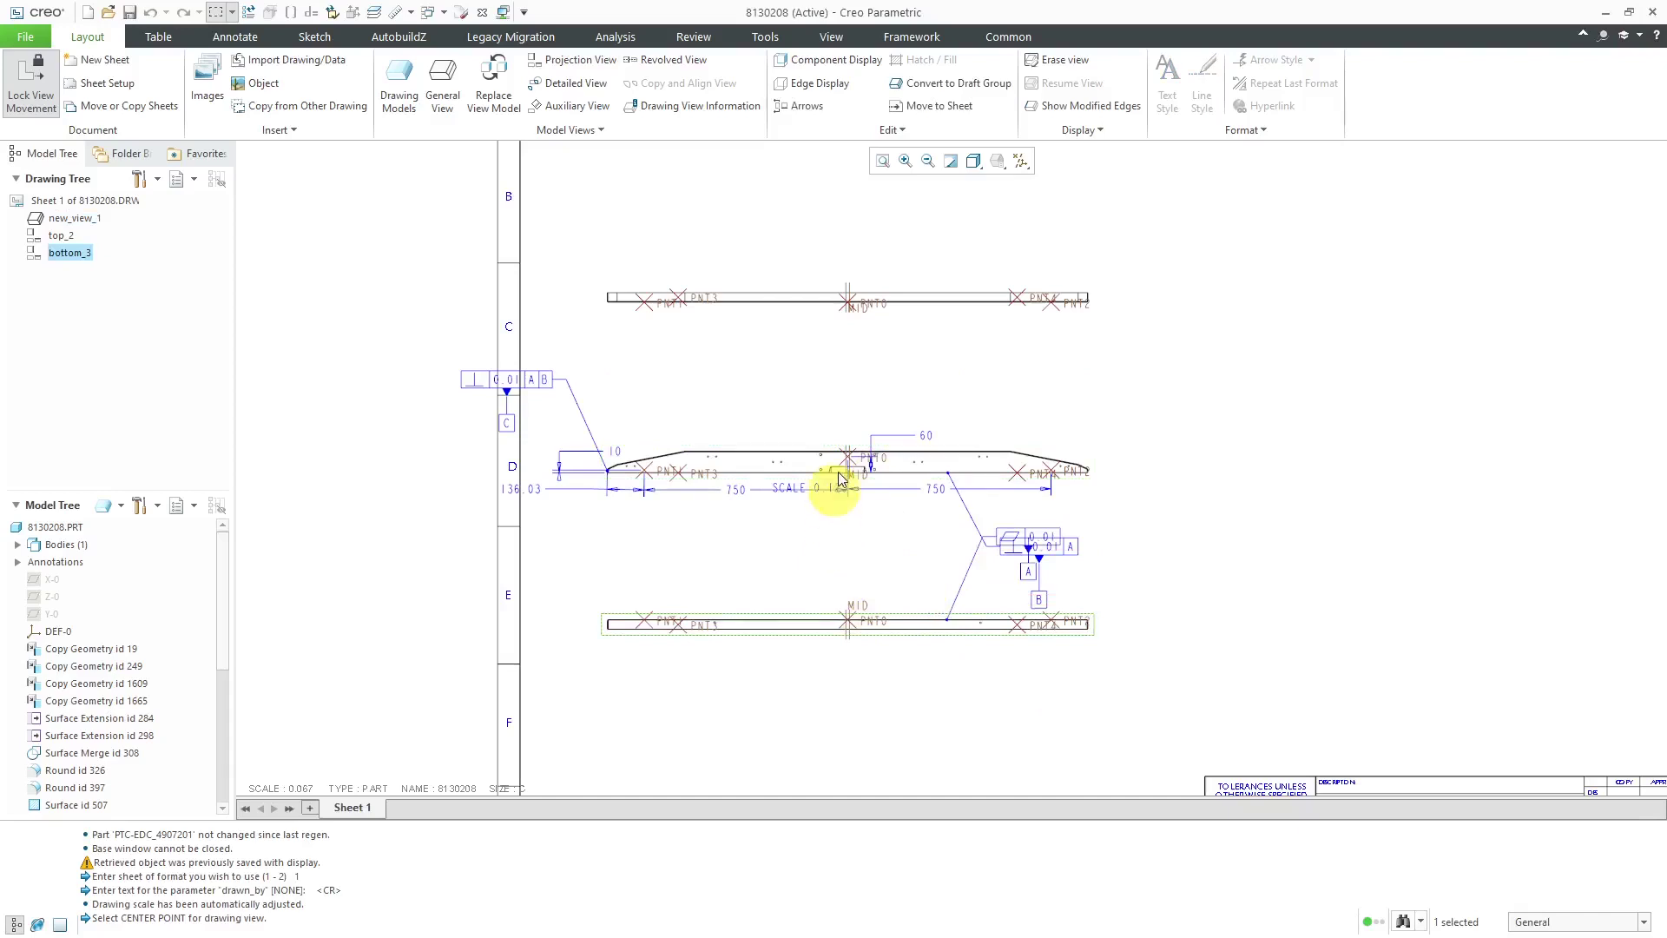
Delete the projection view above the front view.
{"action": "left_click", "coordinate": [61, 235]}
{"action": "left_click", "coordinate": [85, 178]}
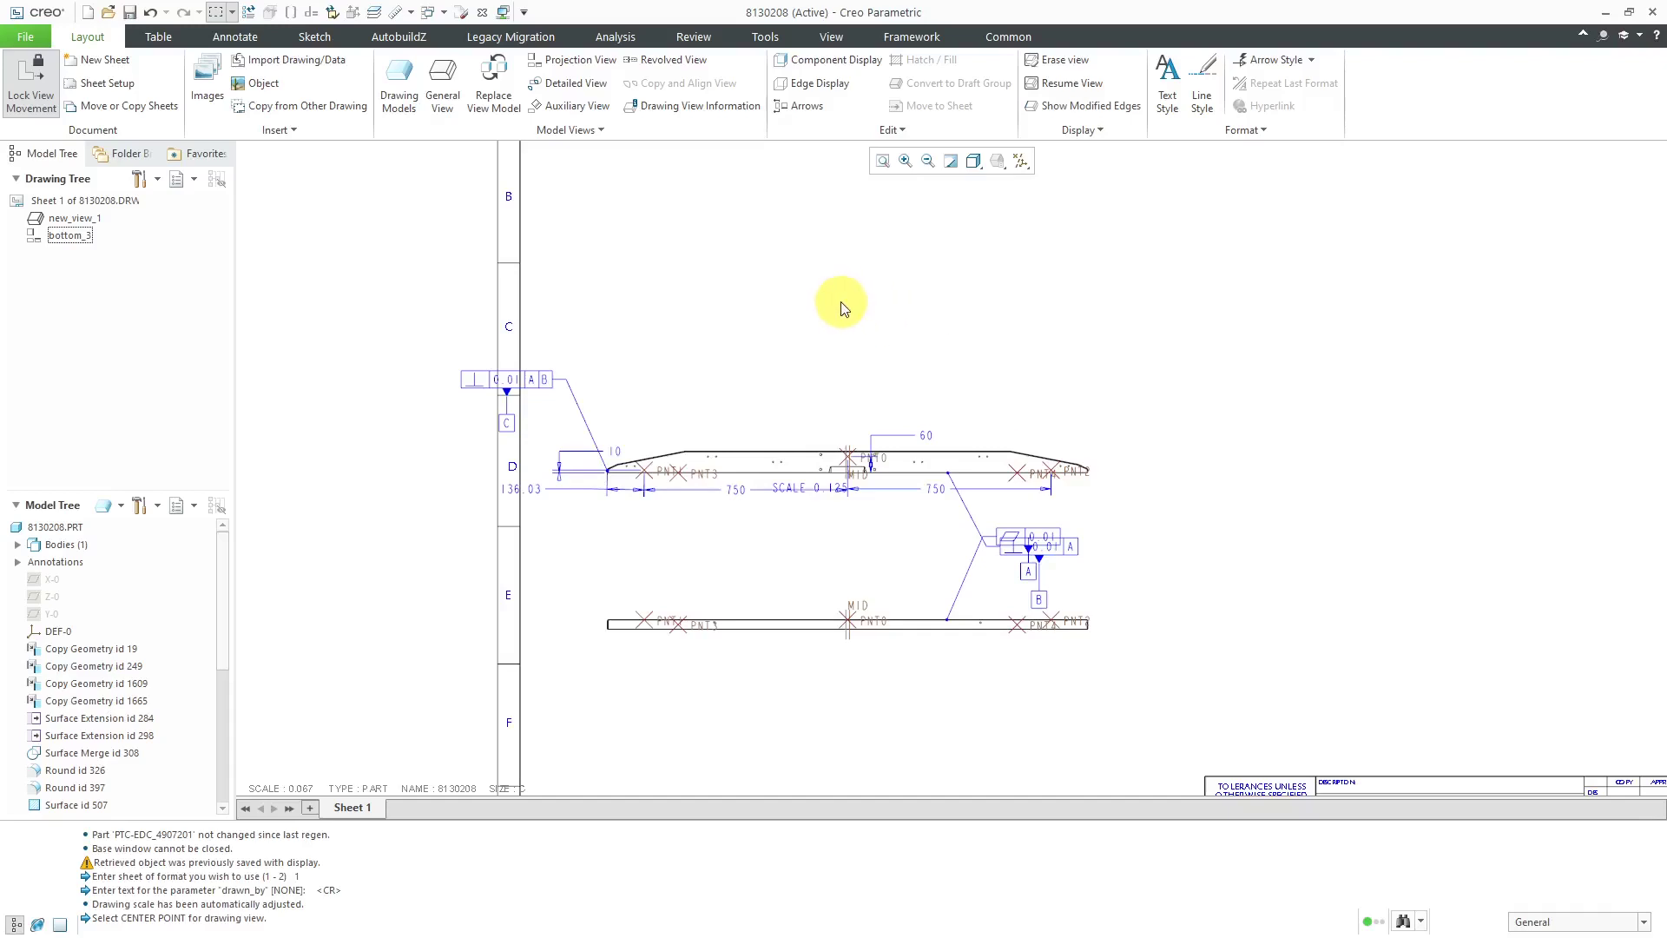
Unlock view movement and move the front view up and to the right, toward the middle of the sheet.
{"action": "left_click", "coordinate": [32, 87]}
{"action": "left_click", "coordinate": [808, 469]}
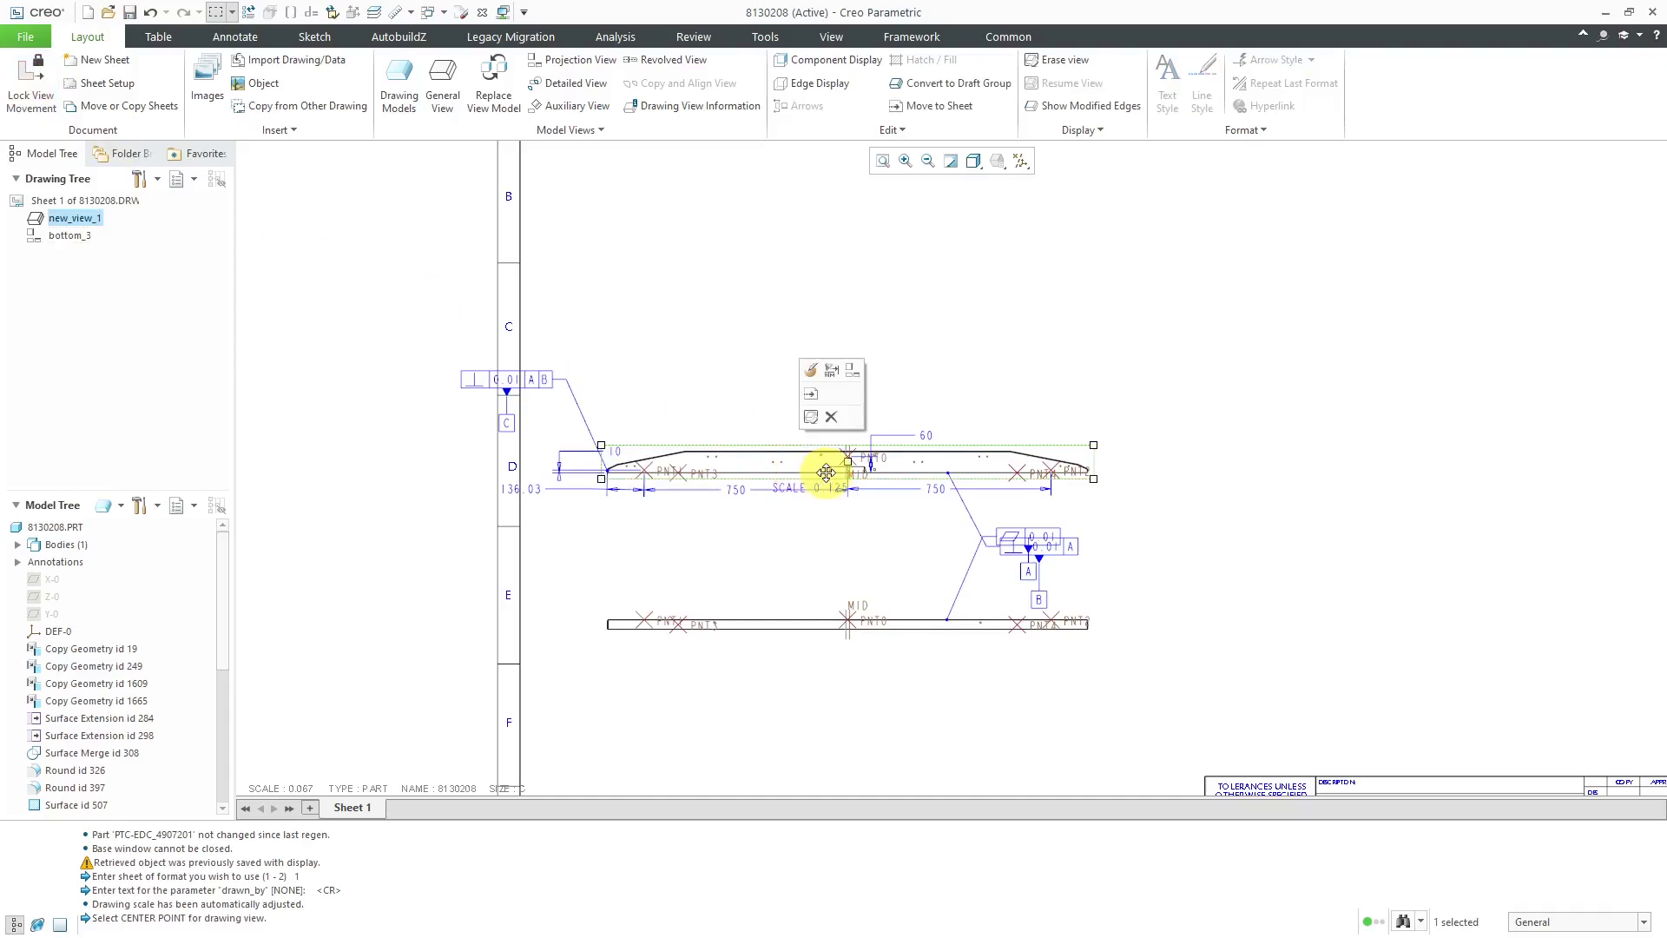
{"action": "left_click_drag", "start_coordinate": [848, 461], "coordinate": [1154, 384]}
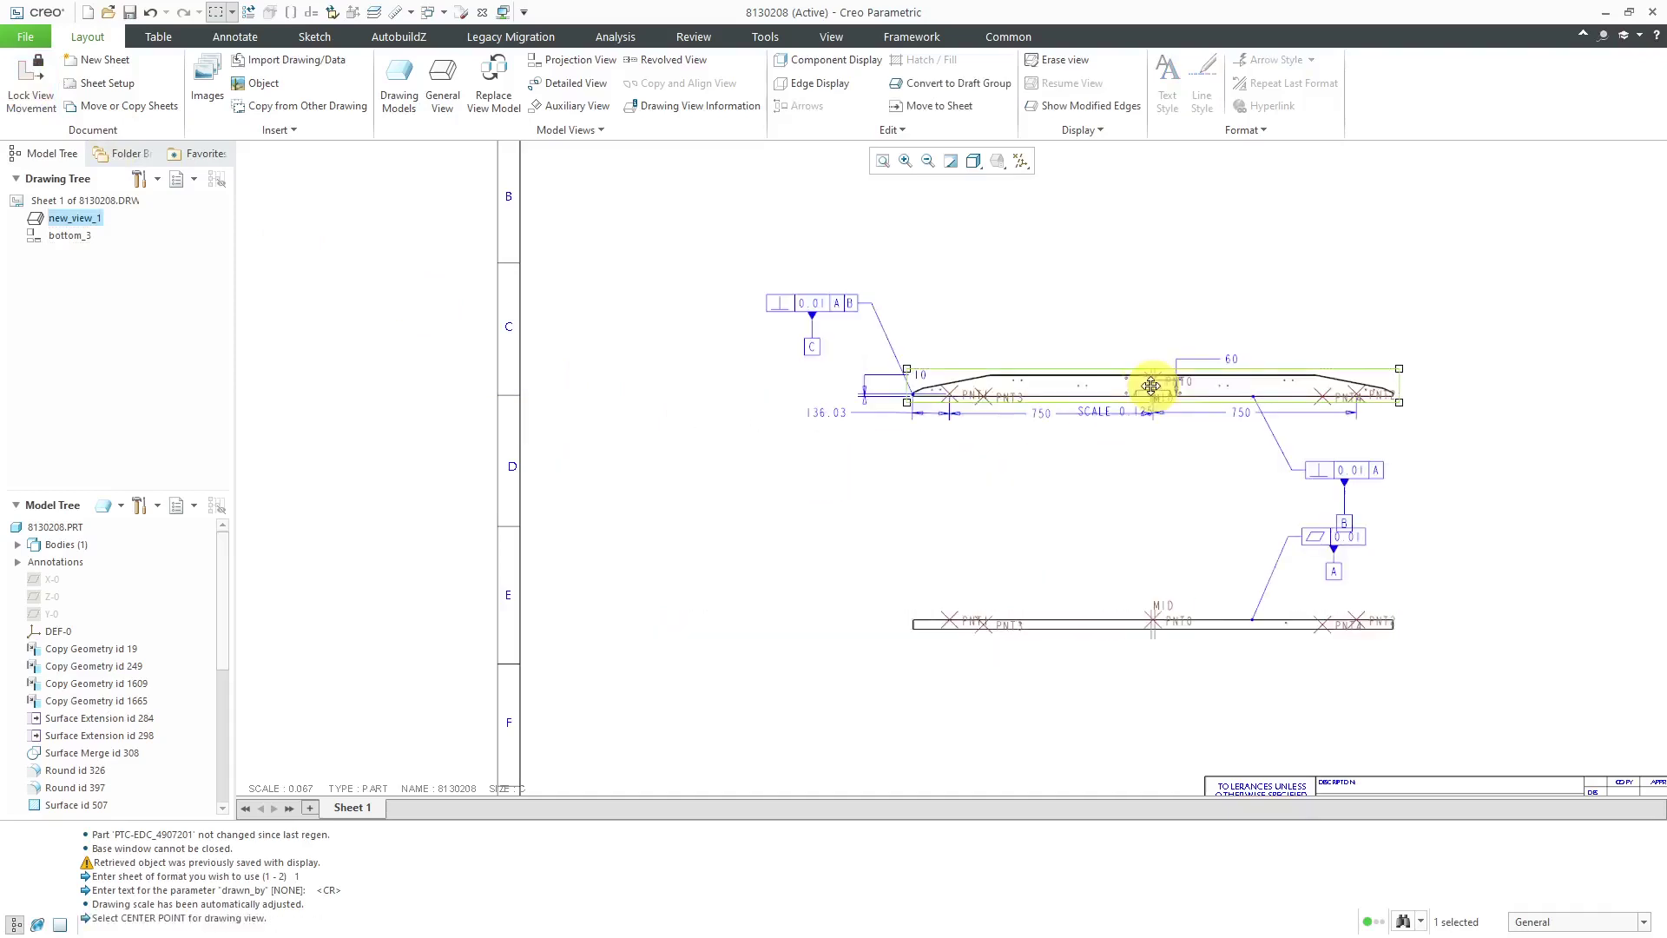
{"action": "left_click", "coordinate": [643, 465]}
{"action": "scroll", "coordinate": [539, 417], "scroll_direction": "up", "scroll_amount": 2}
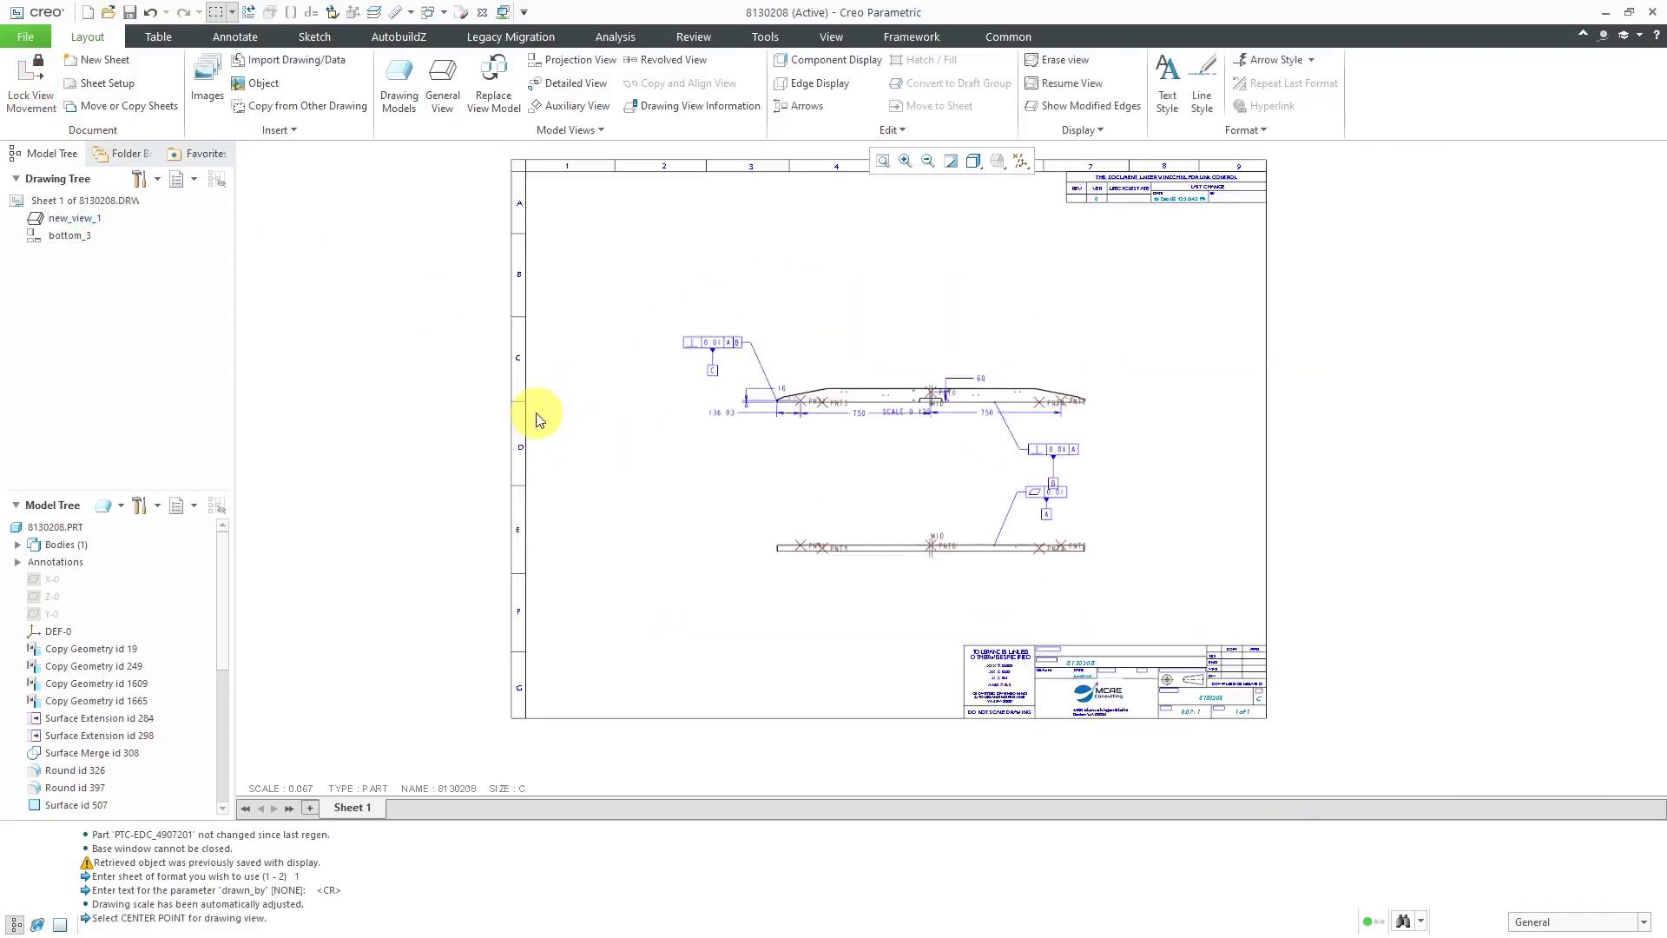
Turn off the display of datum points and datum planes in the drawing.
{"action": "left_click", "coordinate": [1021, 161]}
{"action": "left_click", "coordinate": [1079, 221]}
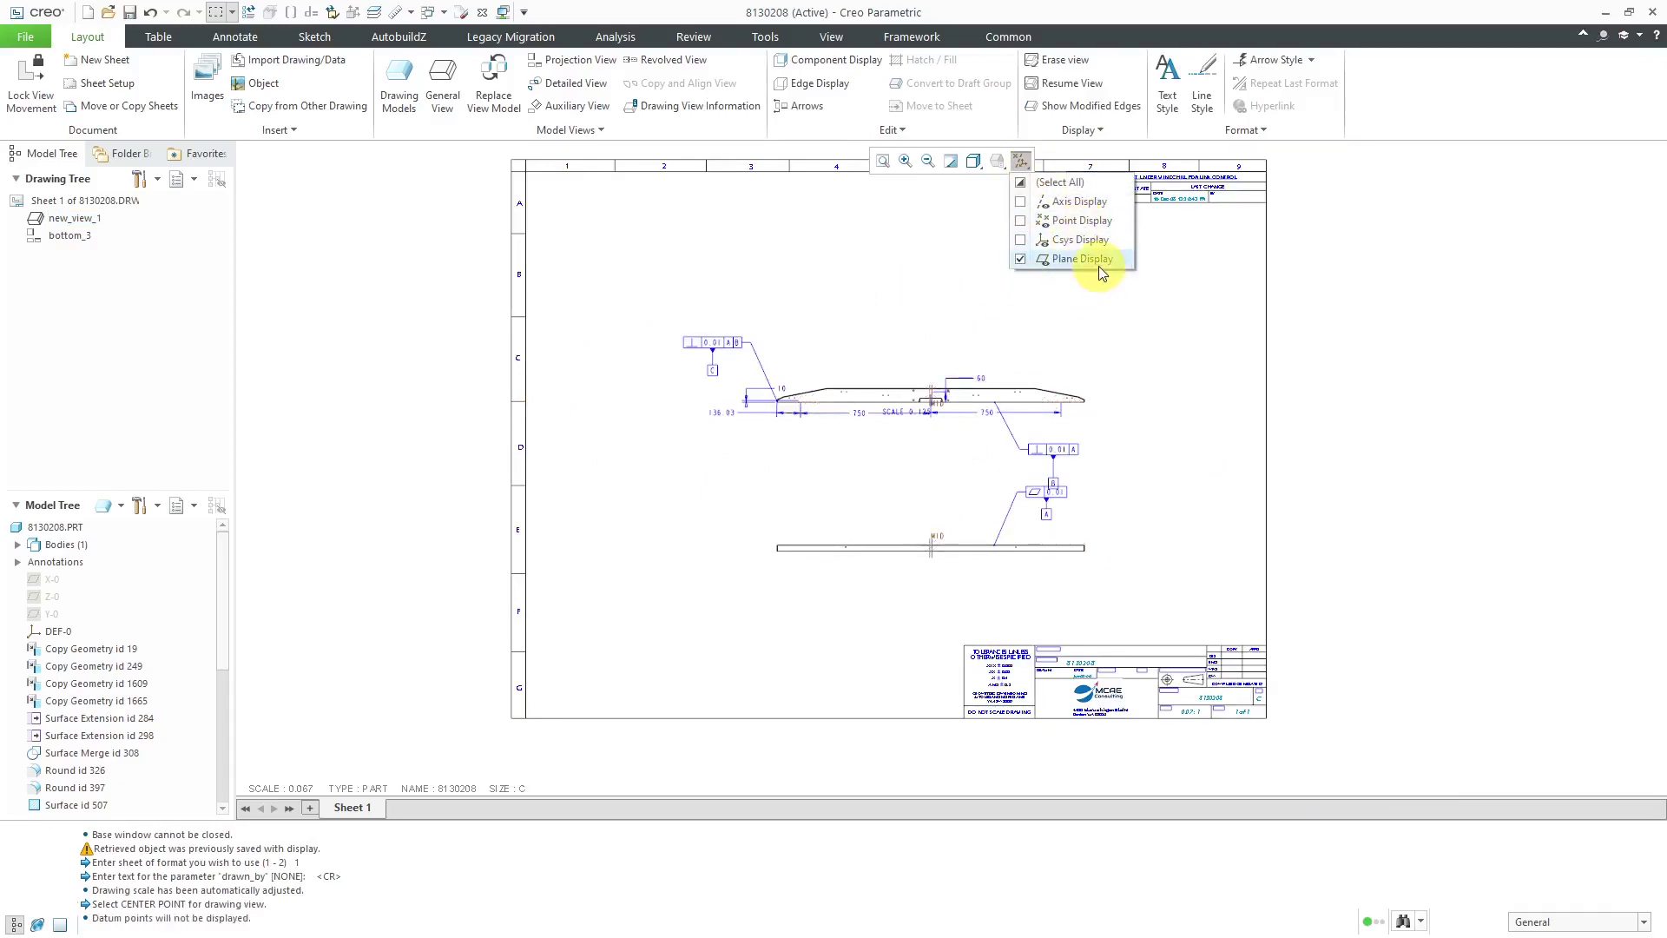
{"action": "left_click", "coordinate": [1096, 260]}
{"action": "scroll", "coordinate": [997, 392], "scroll_direction": "down", "scroll_amount": 2}
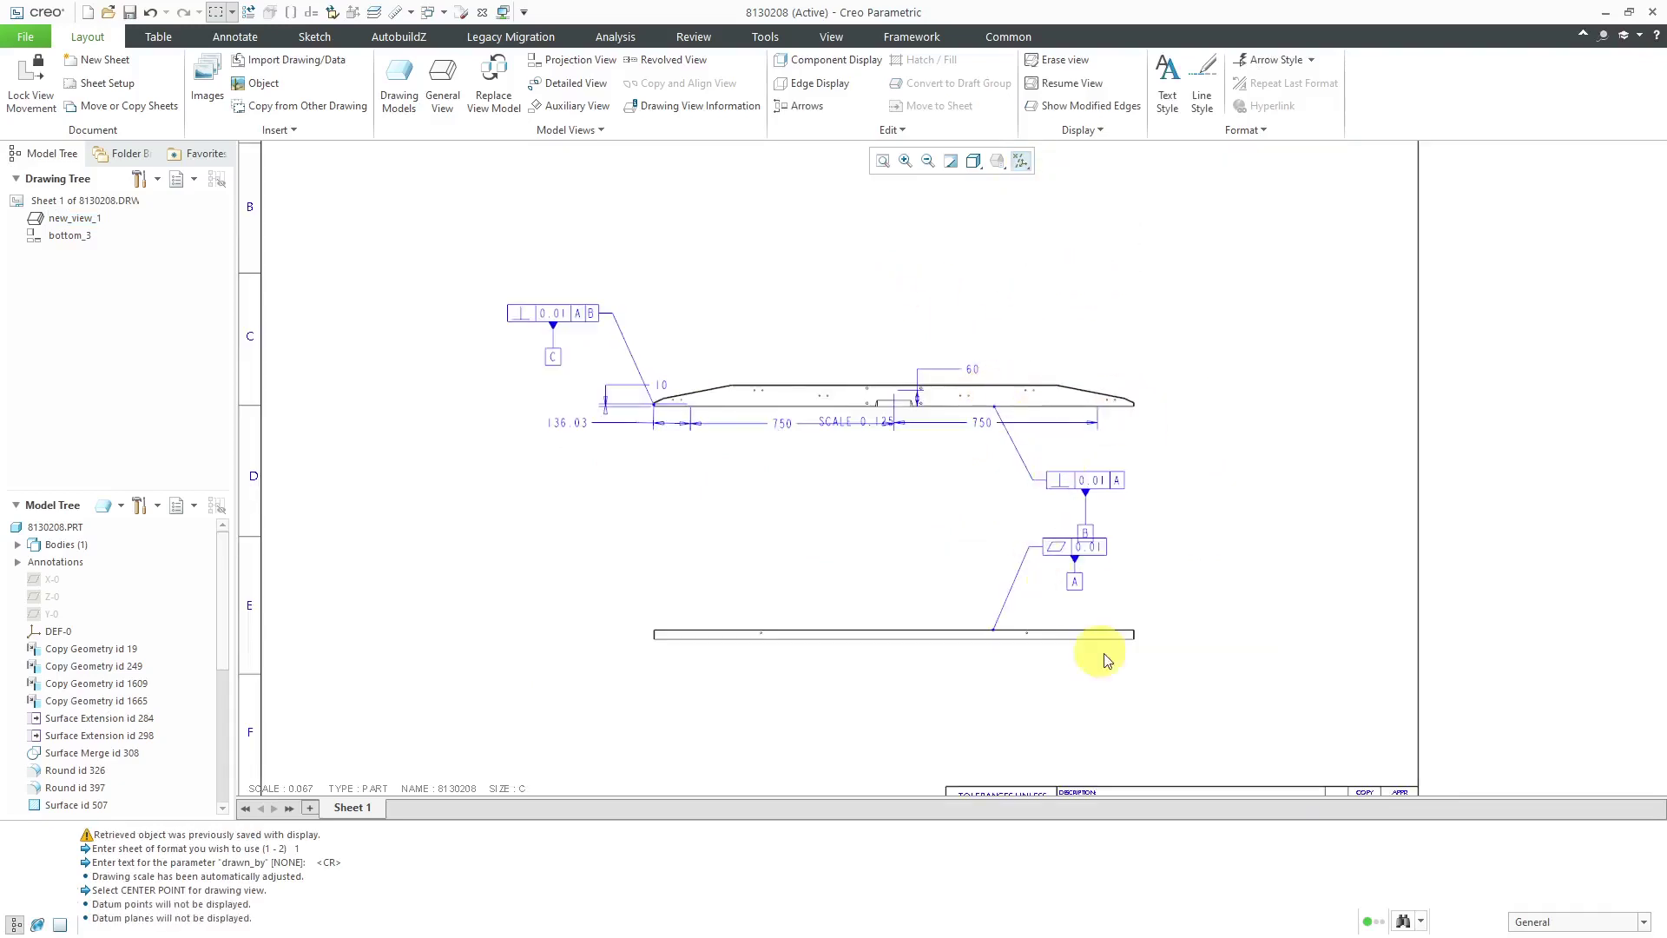
Check the drawing's layer list and close it, and shrink the message log to enlarge the drawing area.
{"action": "left_click", "coordinate": [374, 12]}
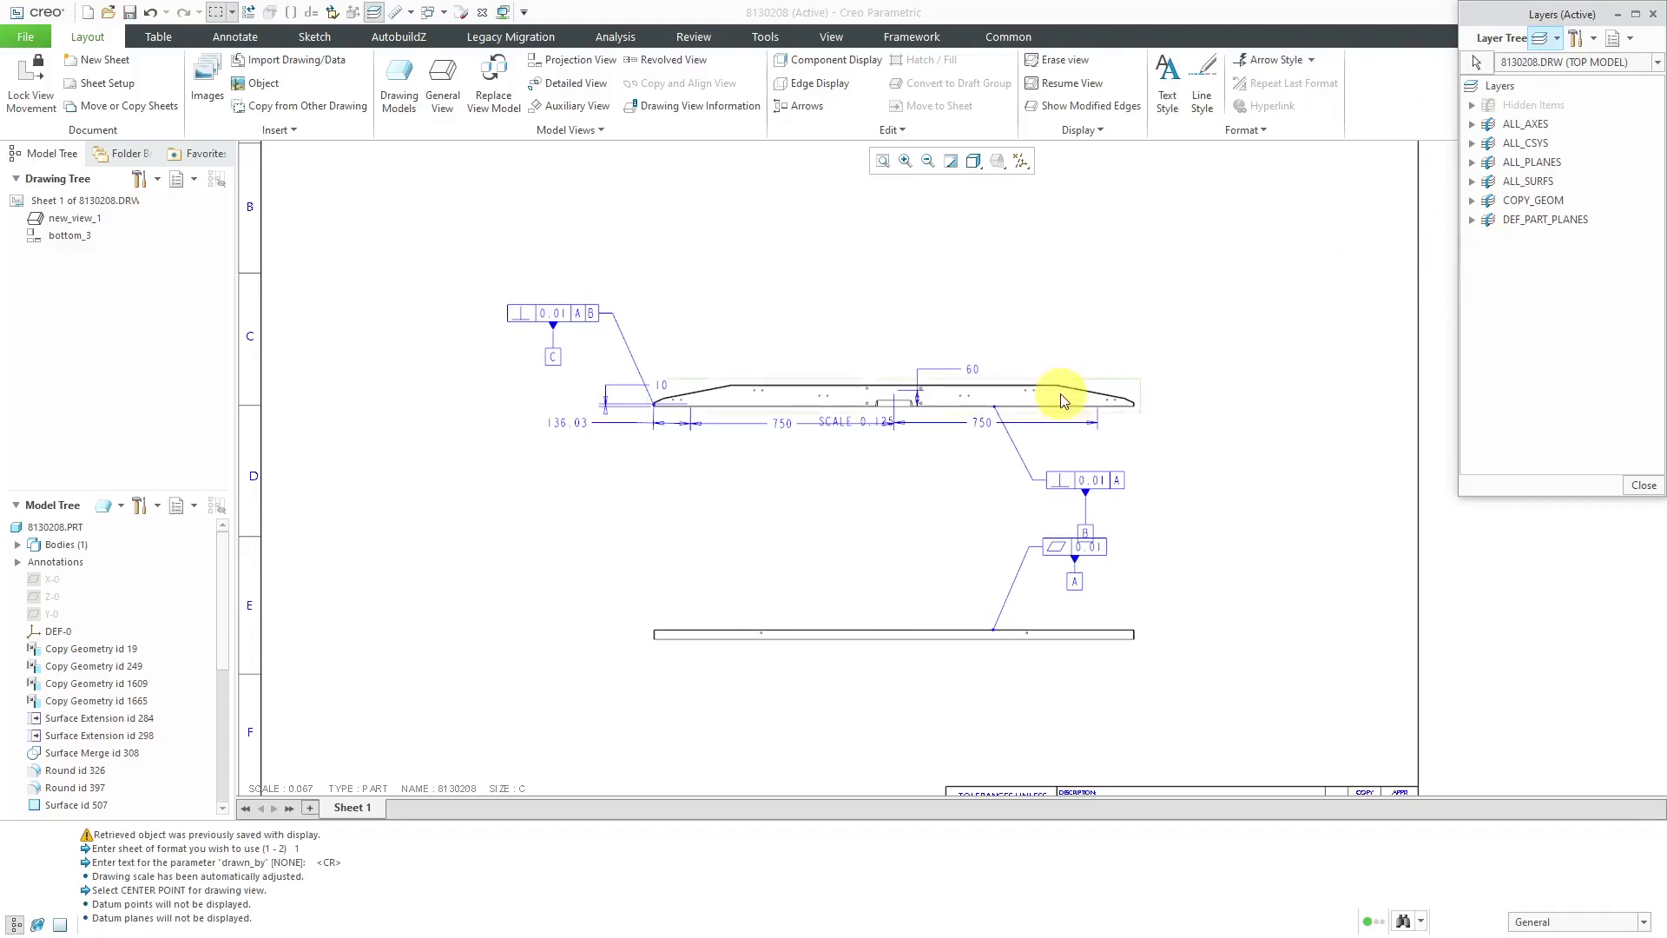
{"action": "left_click", "coordinate": [1642, 484]}
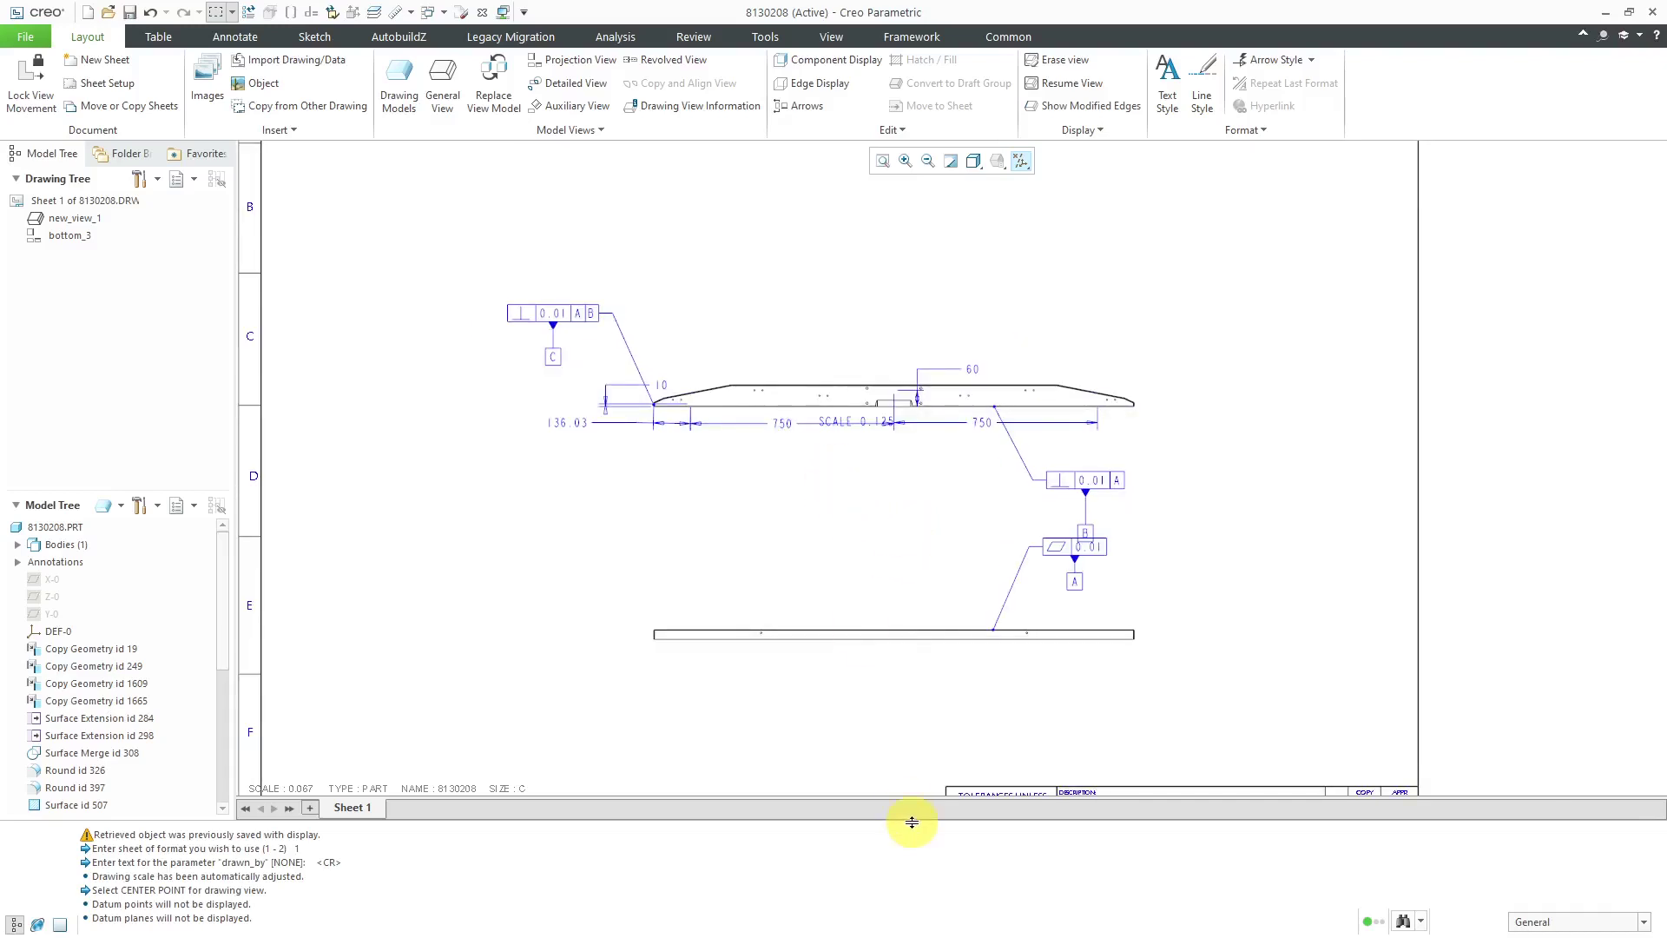
{"action": "left_click_drag", "start_coordinate": [901, 822], "coordinate": [900, 891]}
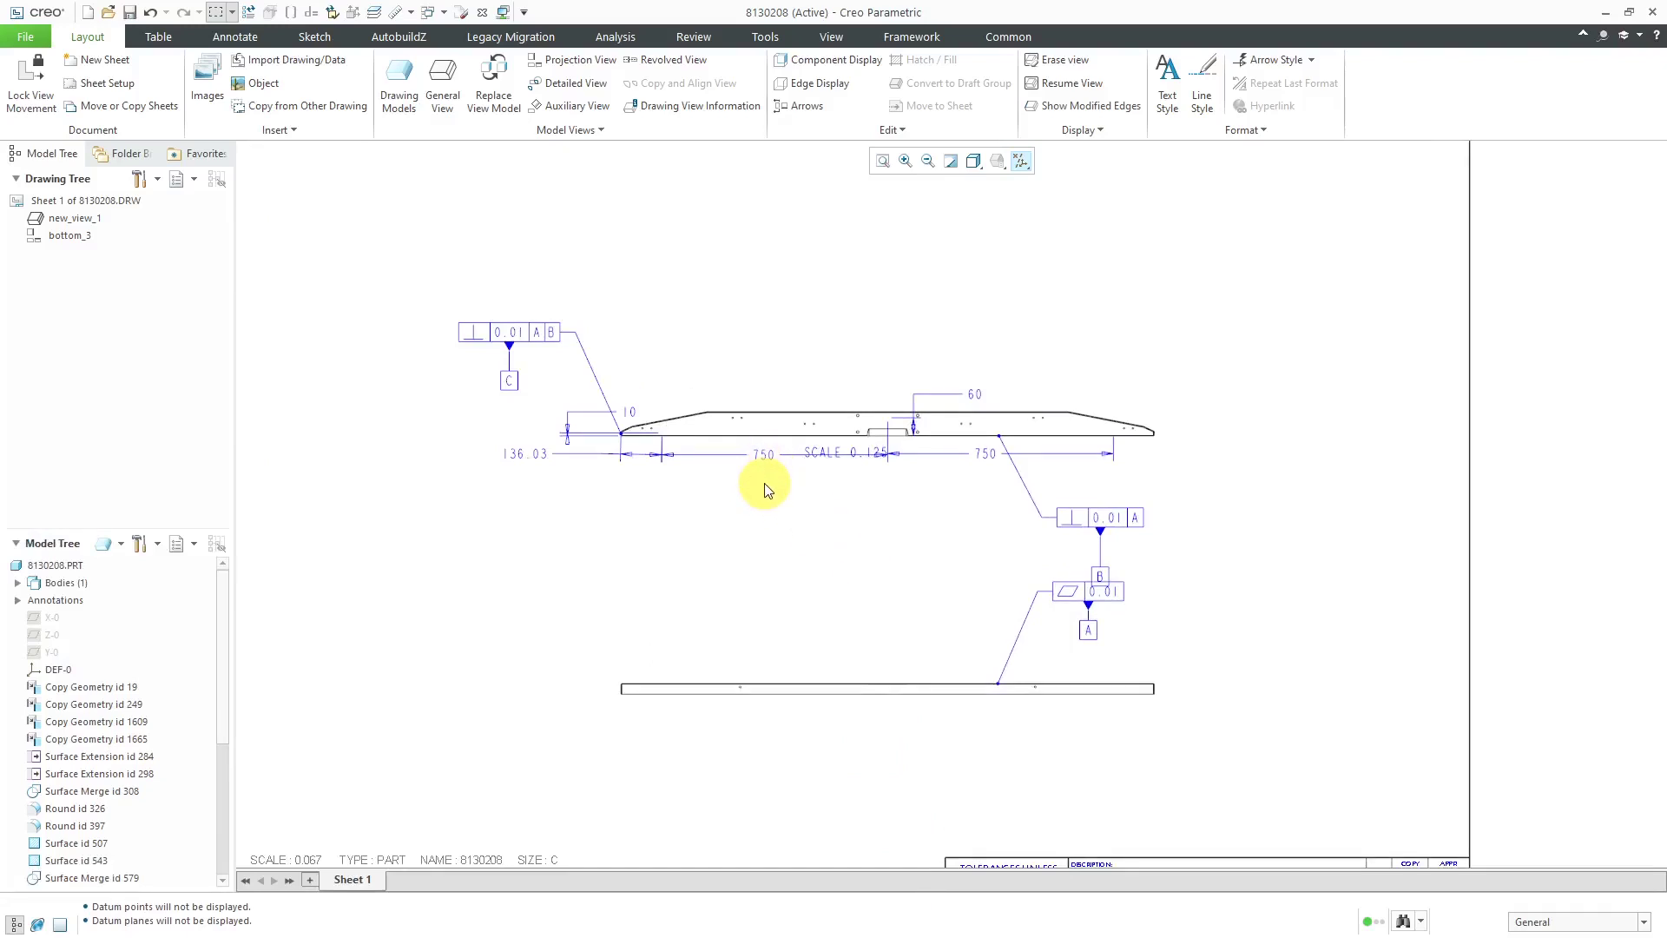
Open the drawing's detail options and collapse the categories for text, views, cross sections and solids.
{"action": "left_click", "coordinate": [27, 40]}
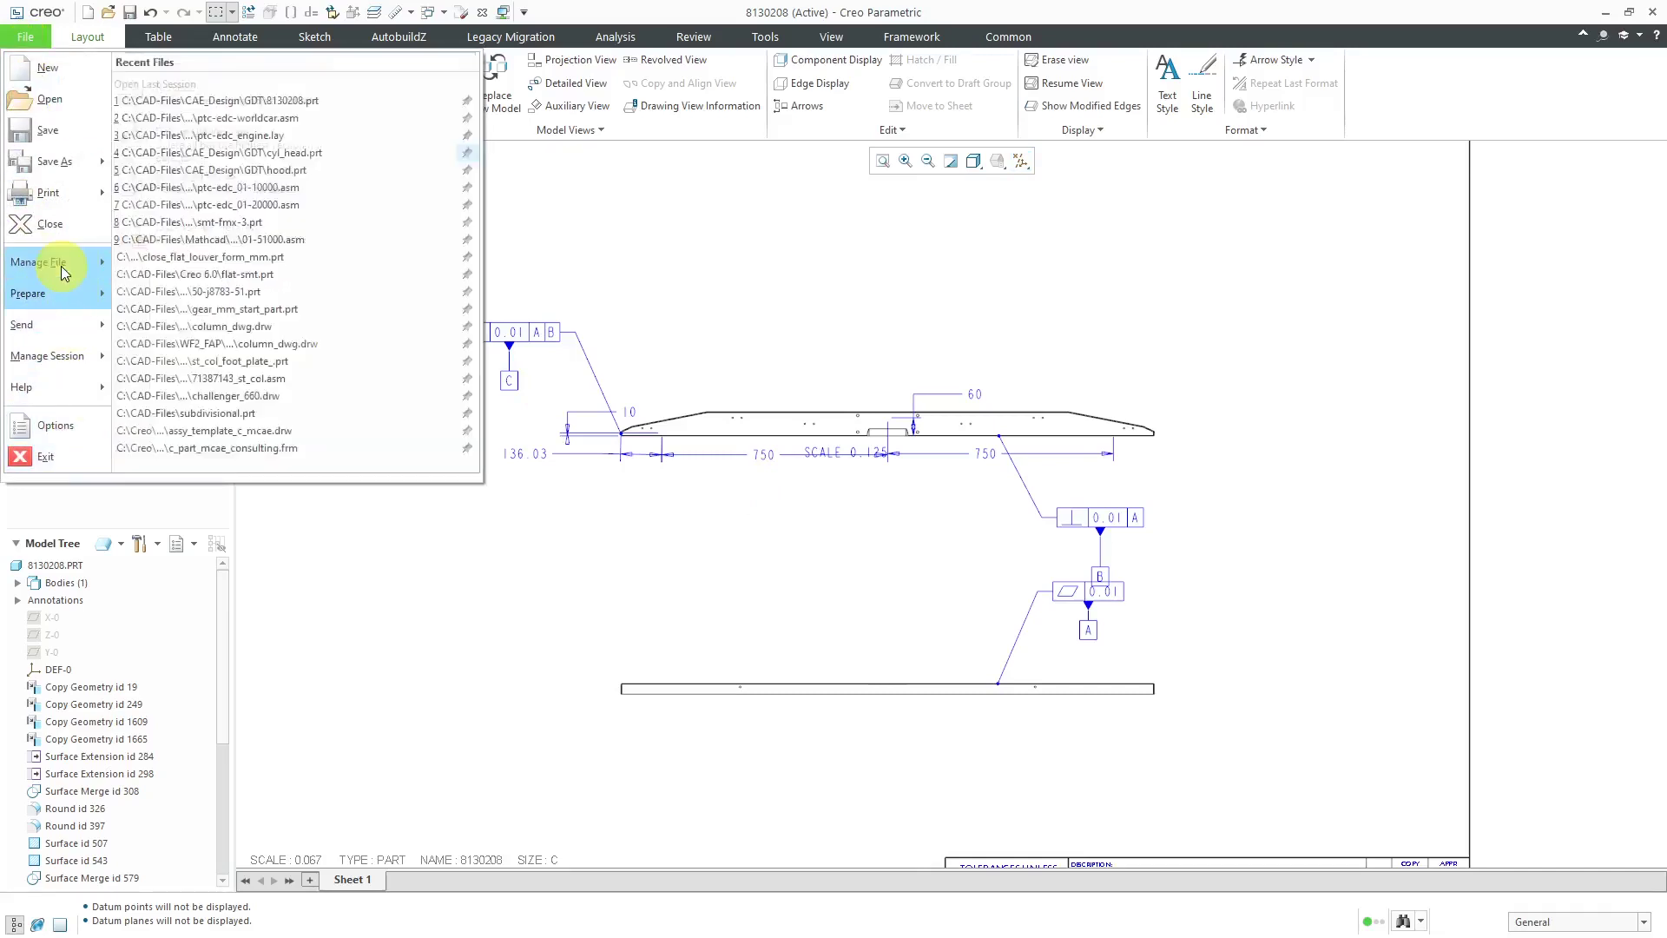
{"action": "mouse_move", "coordinate": [51, 293]}
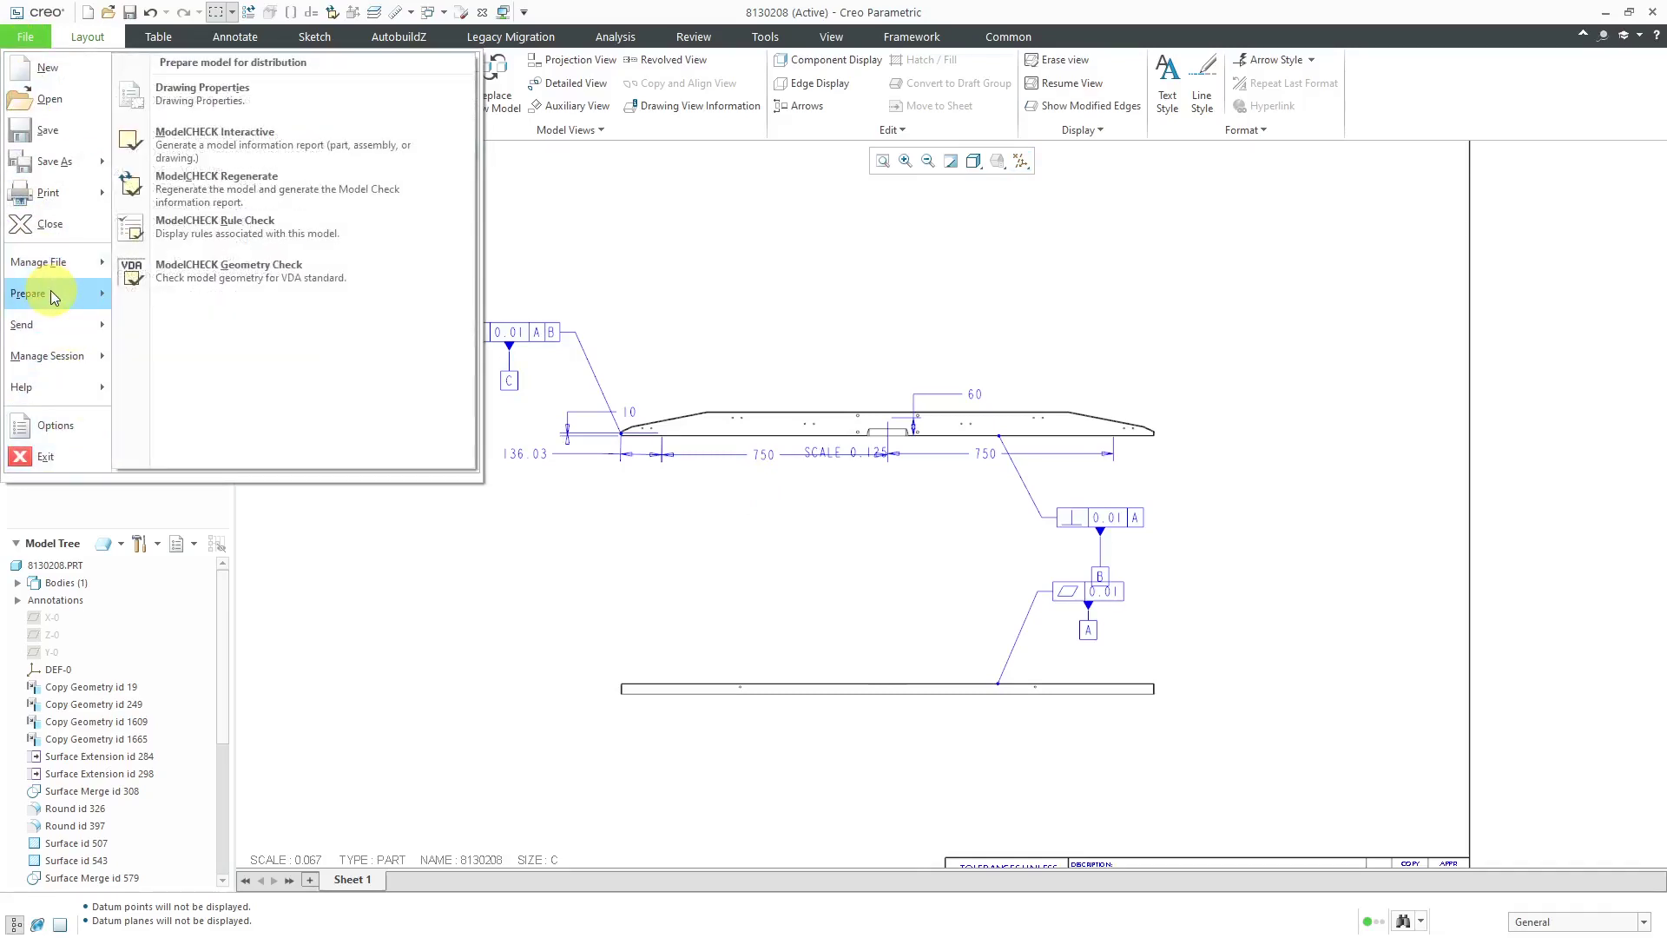
{"action": "left_click", "coordinate": [232, 89]}
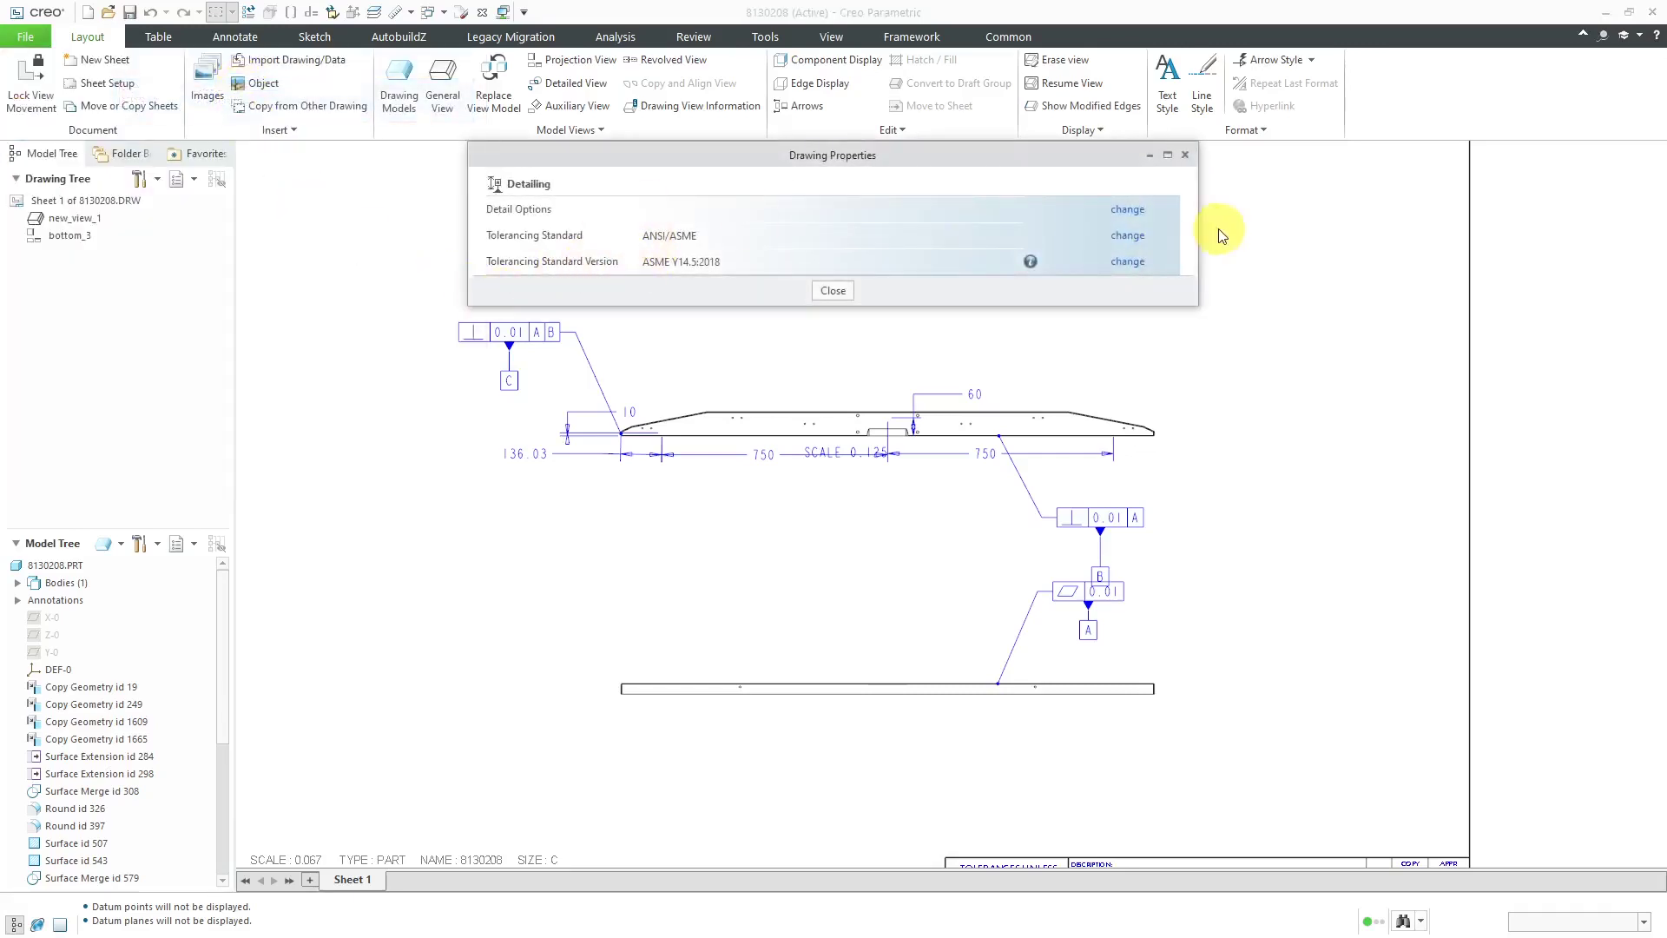
{"action": "left_click", "coordinate": [1129, 210]}
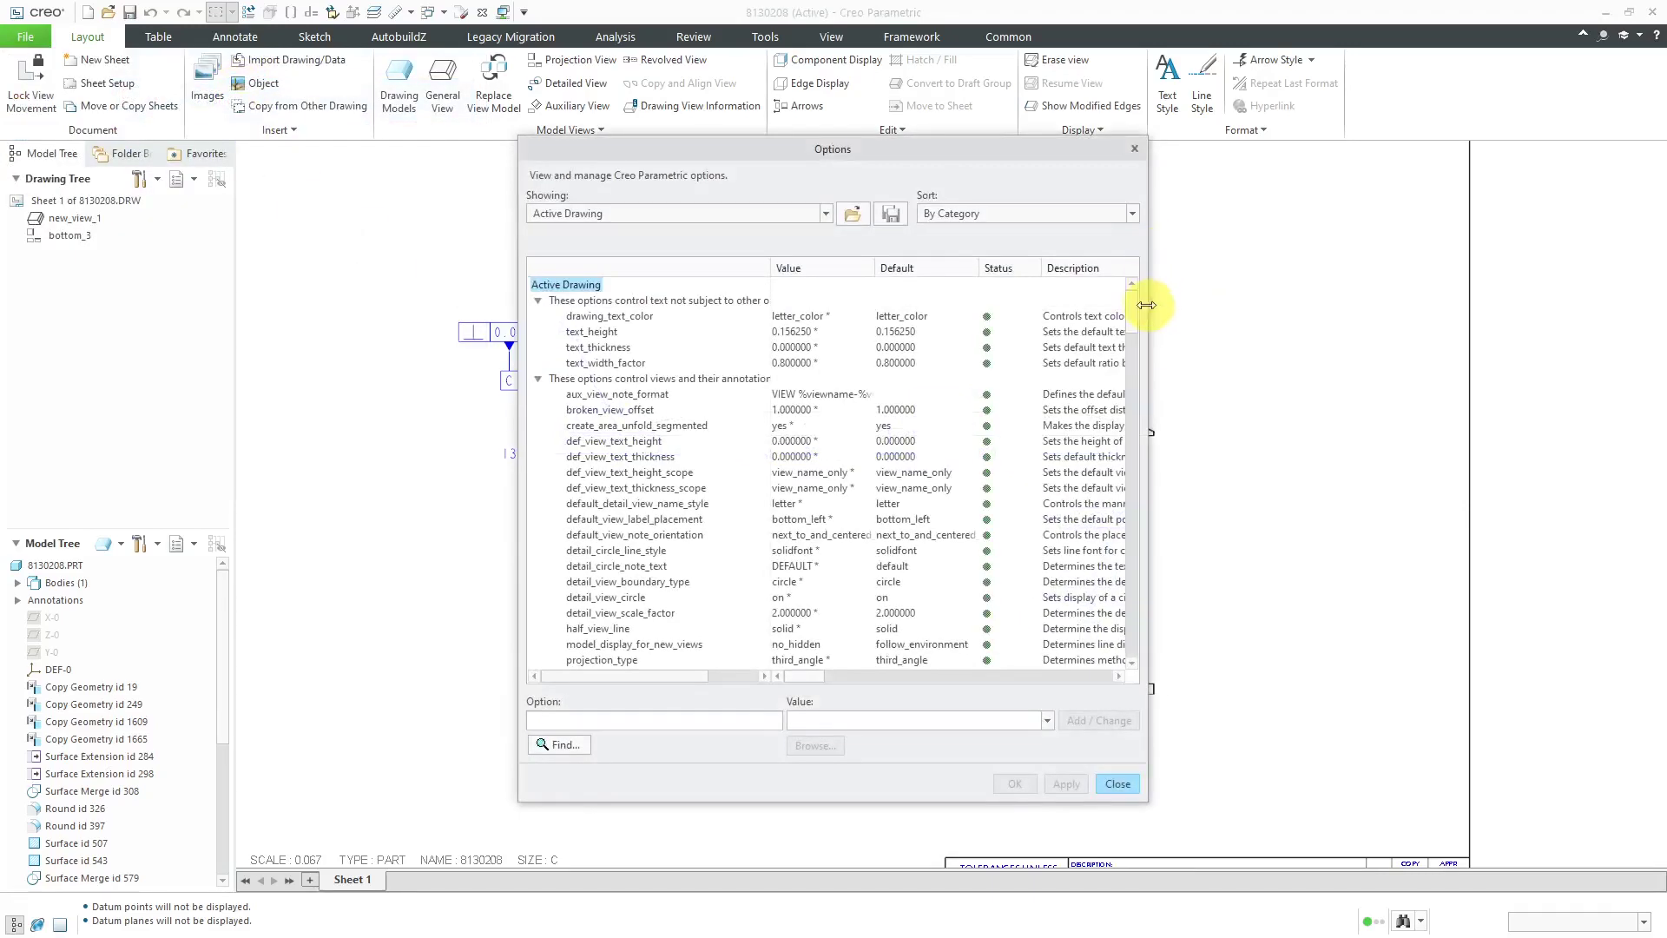
{"action": "left_click", "coordinate": [537, 300]}
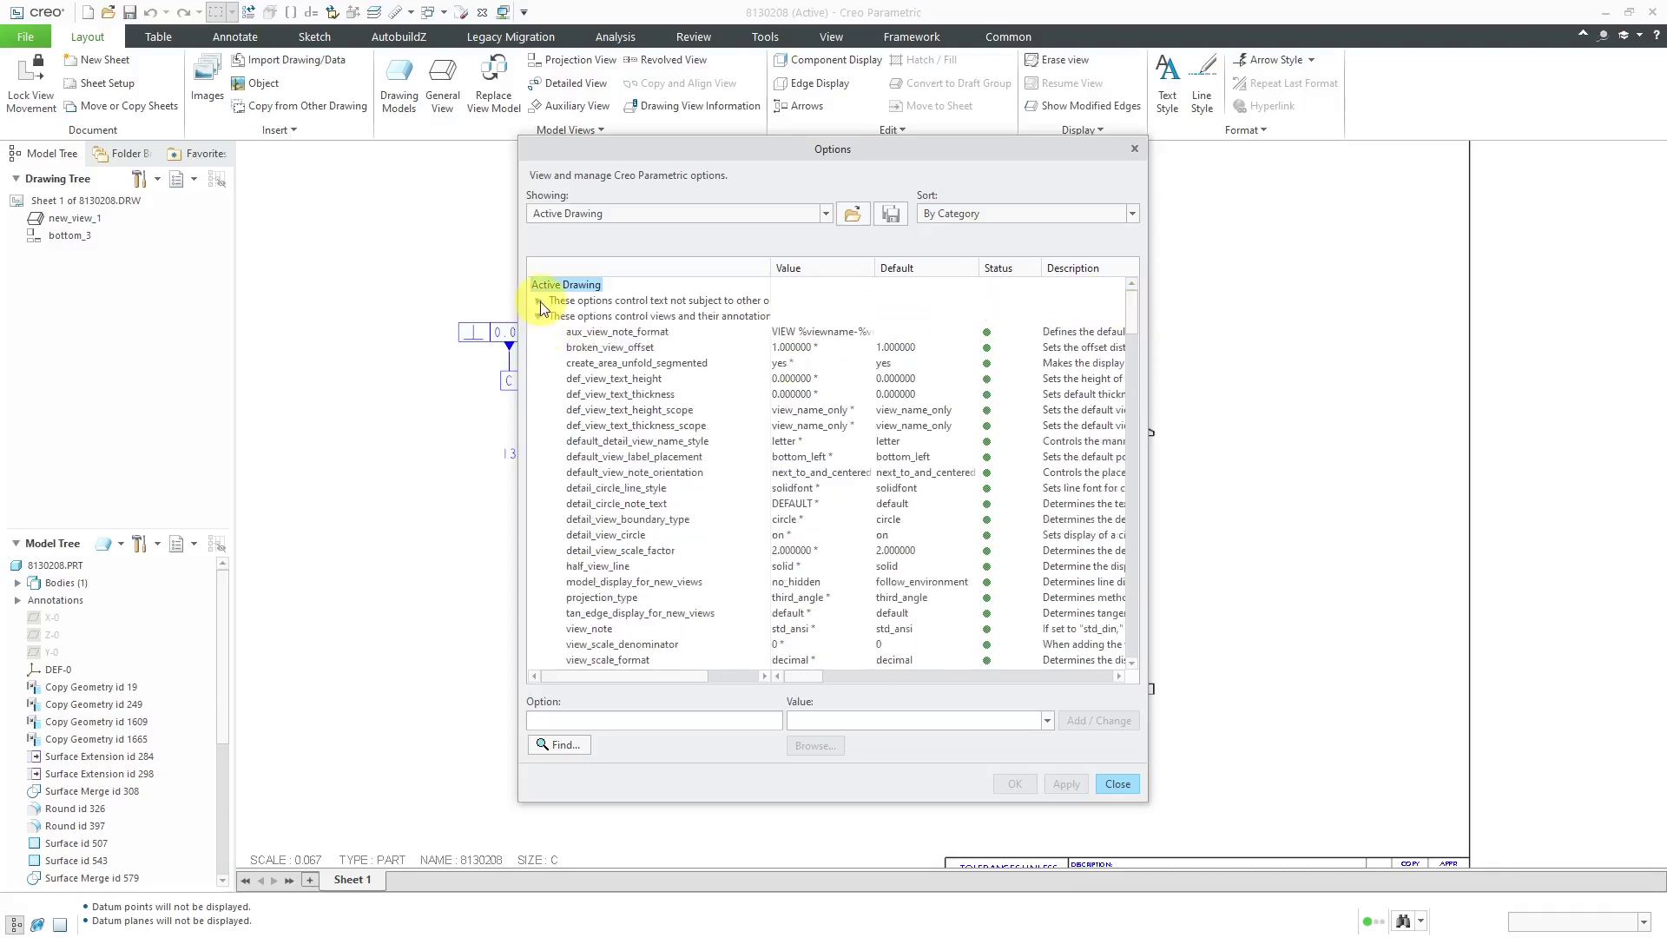
{"action": "left_click", "coordinate": [538, 316]}
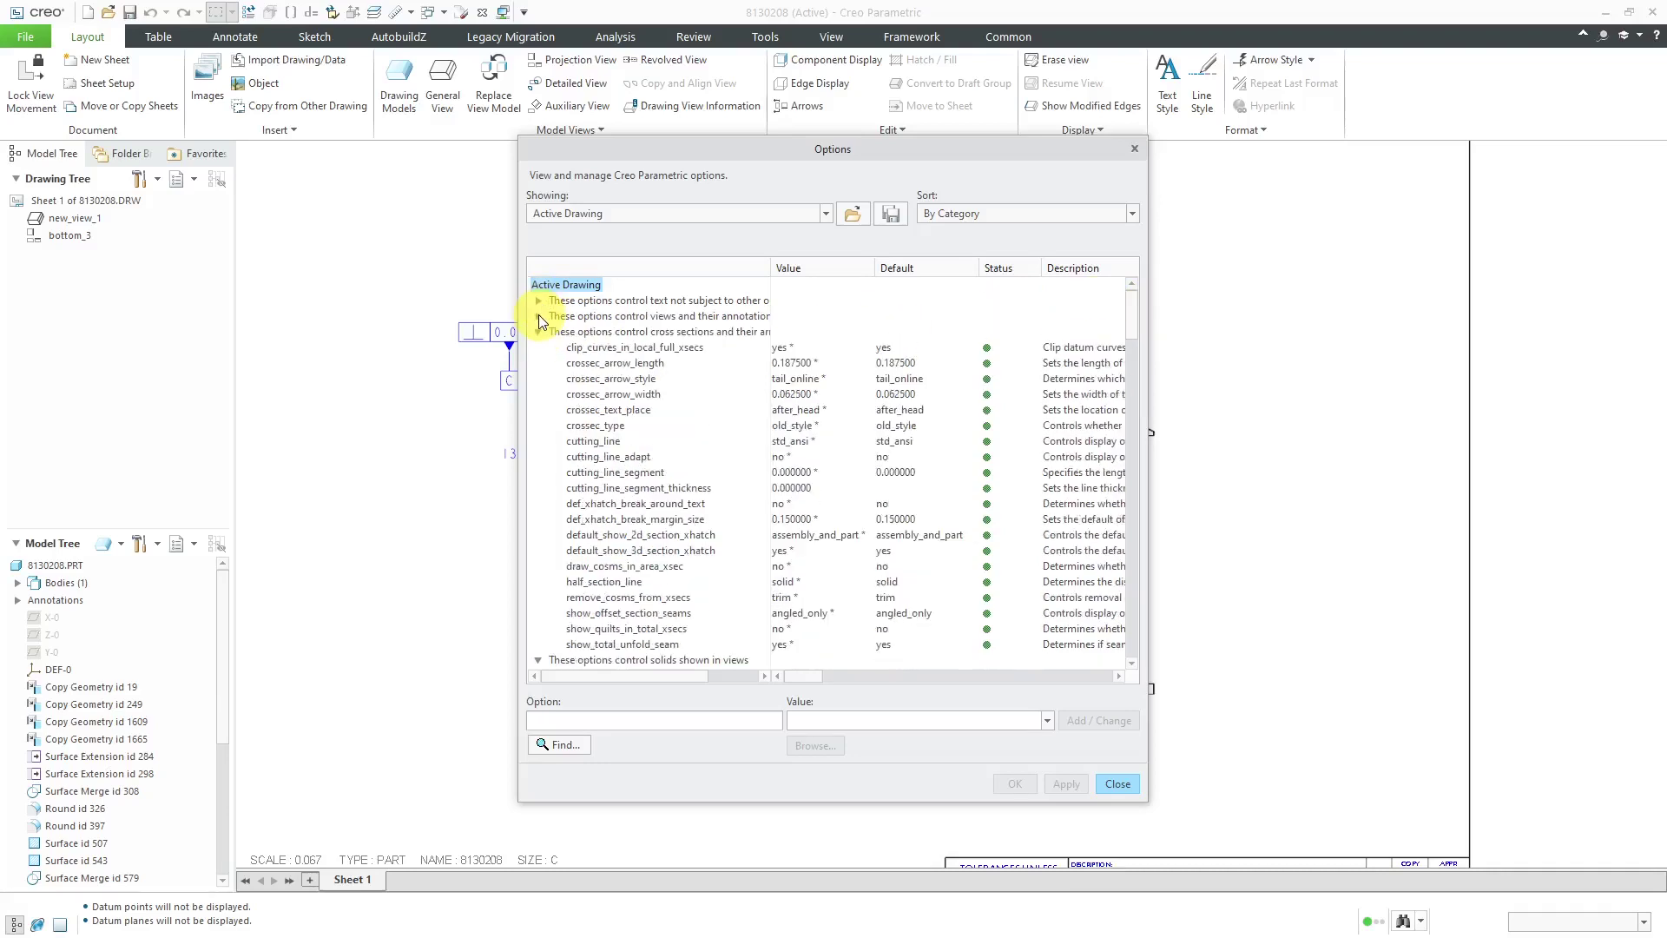
{"action": "left_click", "coordinate": [539, 332]}
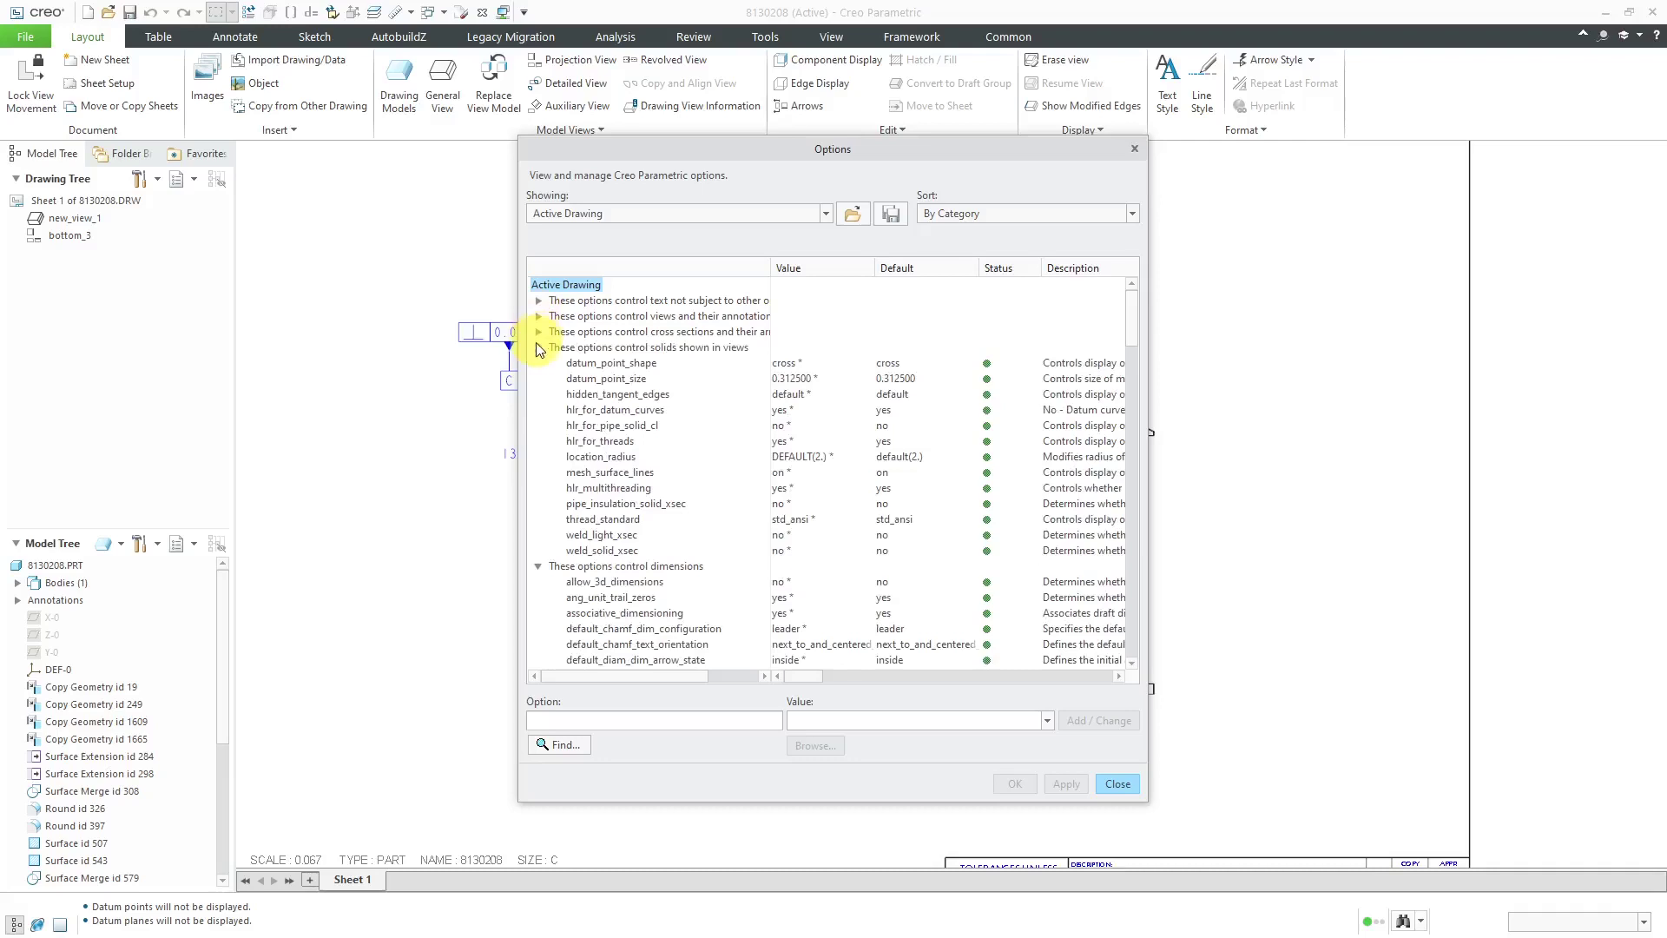
{"action": "left_click", "coordinate": [536, 348]}
Set the dimension tolerance option tol_display to yes, apply the change, and close the detail options and drawing properties.
{"action": "scroll", "coordinate": [643, 421], "scroll_direction": "down", "scroll_amount": 3}
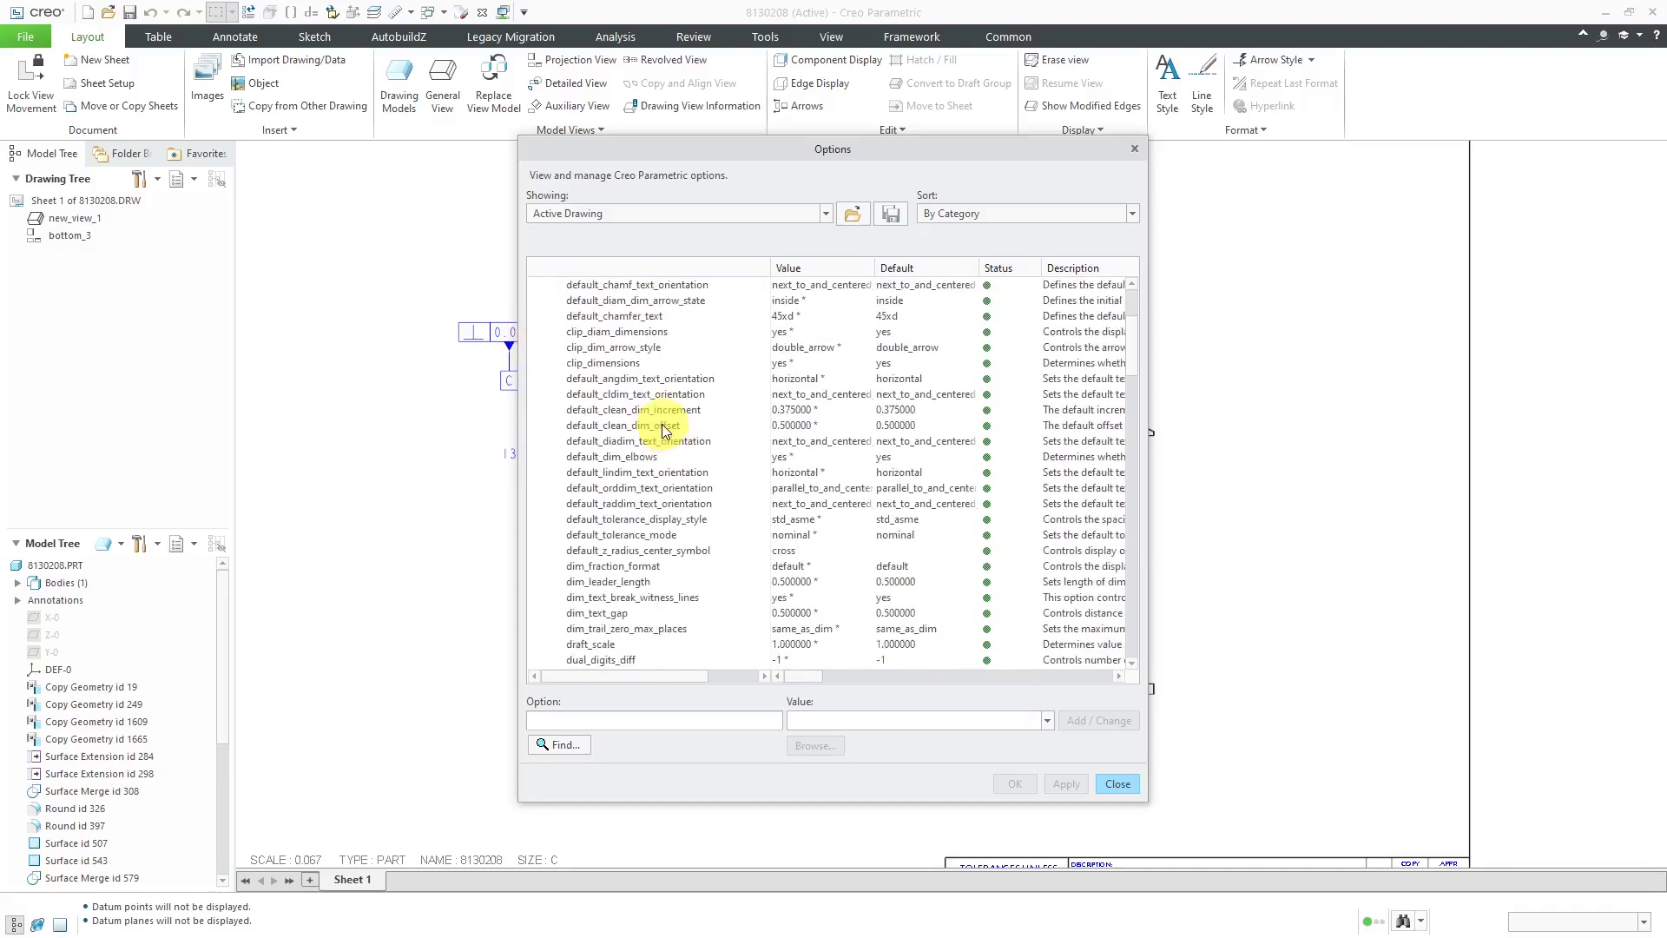
{"action": "scroll", "coordinate": [662, 430], "scroll_direction": "down", "scroll_amount": 6}
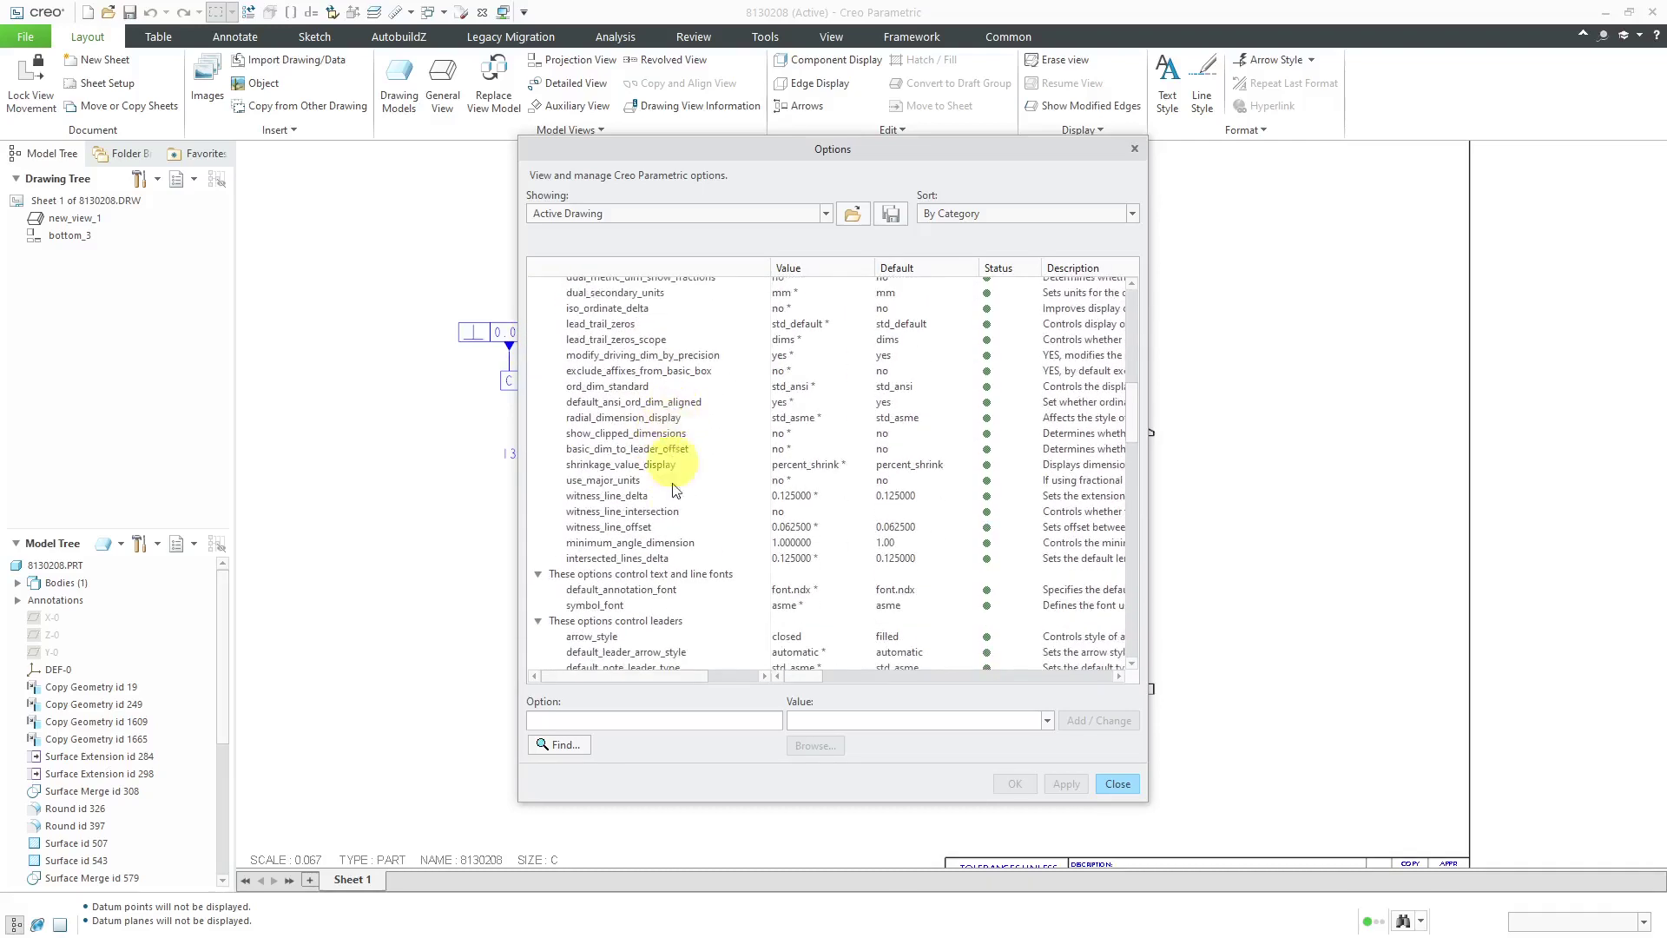
{"action": "scroll", "coordinate": [696, 514], "scroll_direction": "down", "scroll_amount": 6}
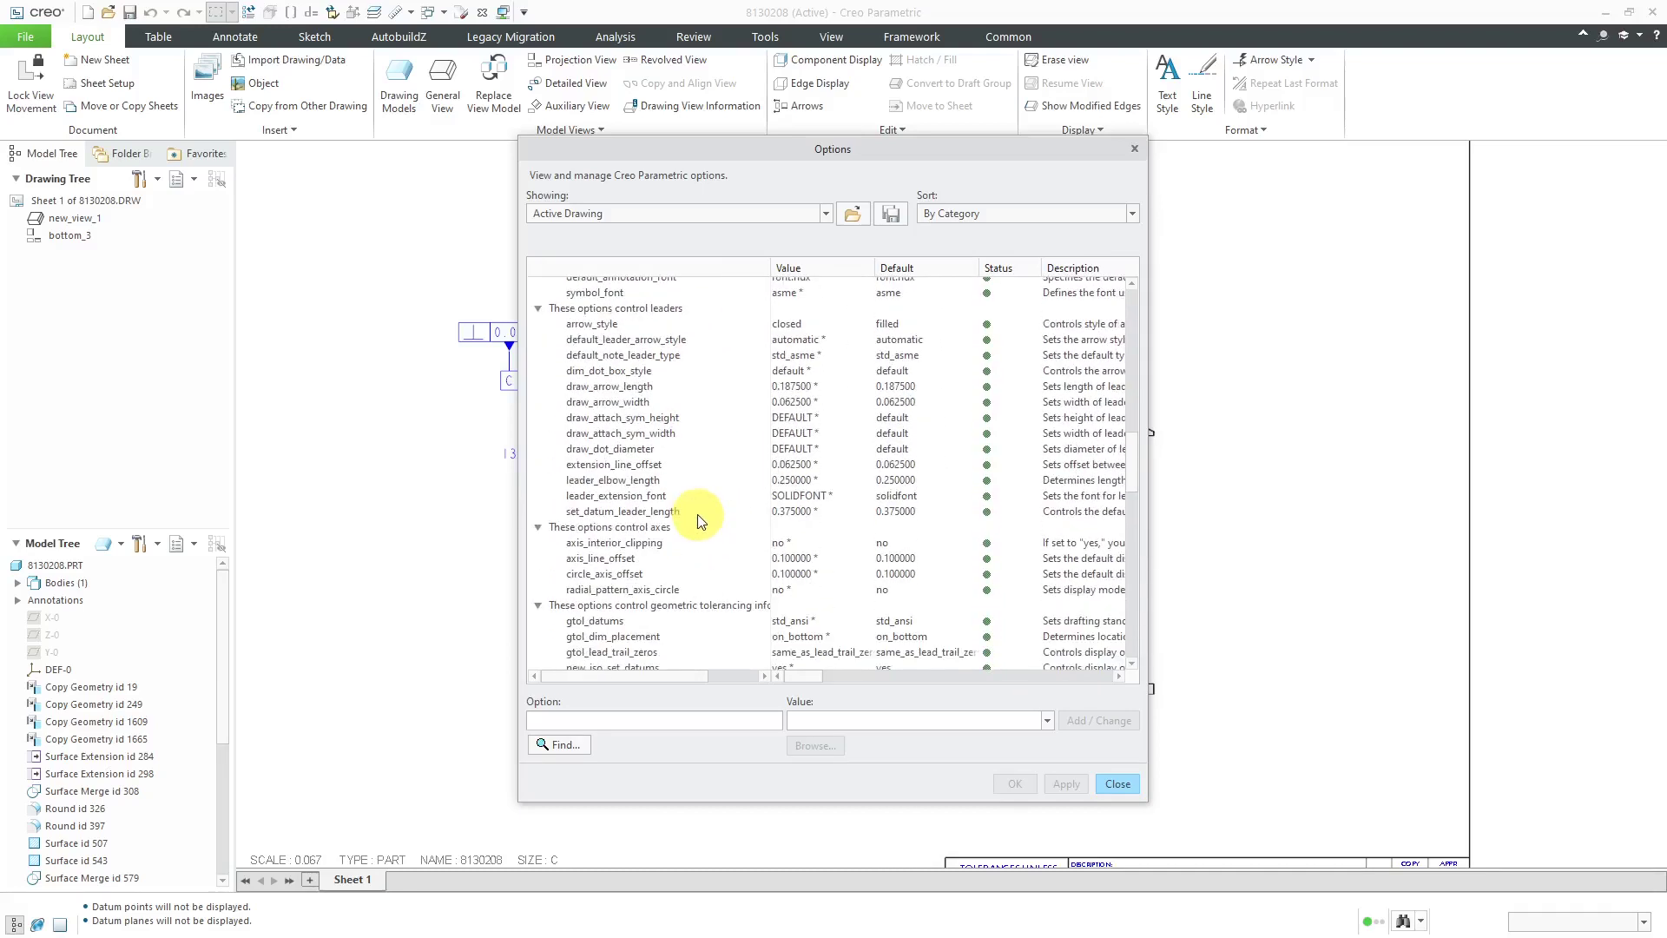
{"action": "scroll", "coordinate": [697, 514], "scroll_direction": "down", "scroll_amount": 3}
{"action": "scroll", "coordinate": [695, 508], "scroll_direction": "down", "scroll_amount": 10}
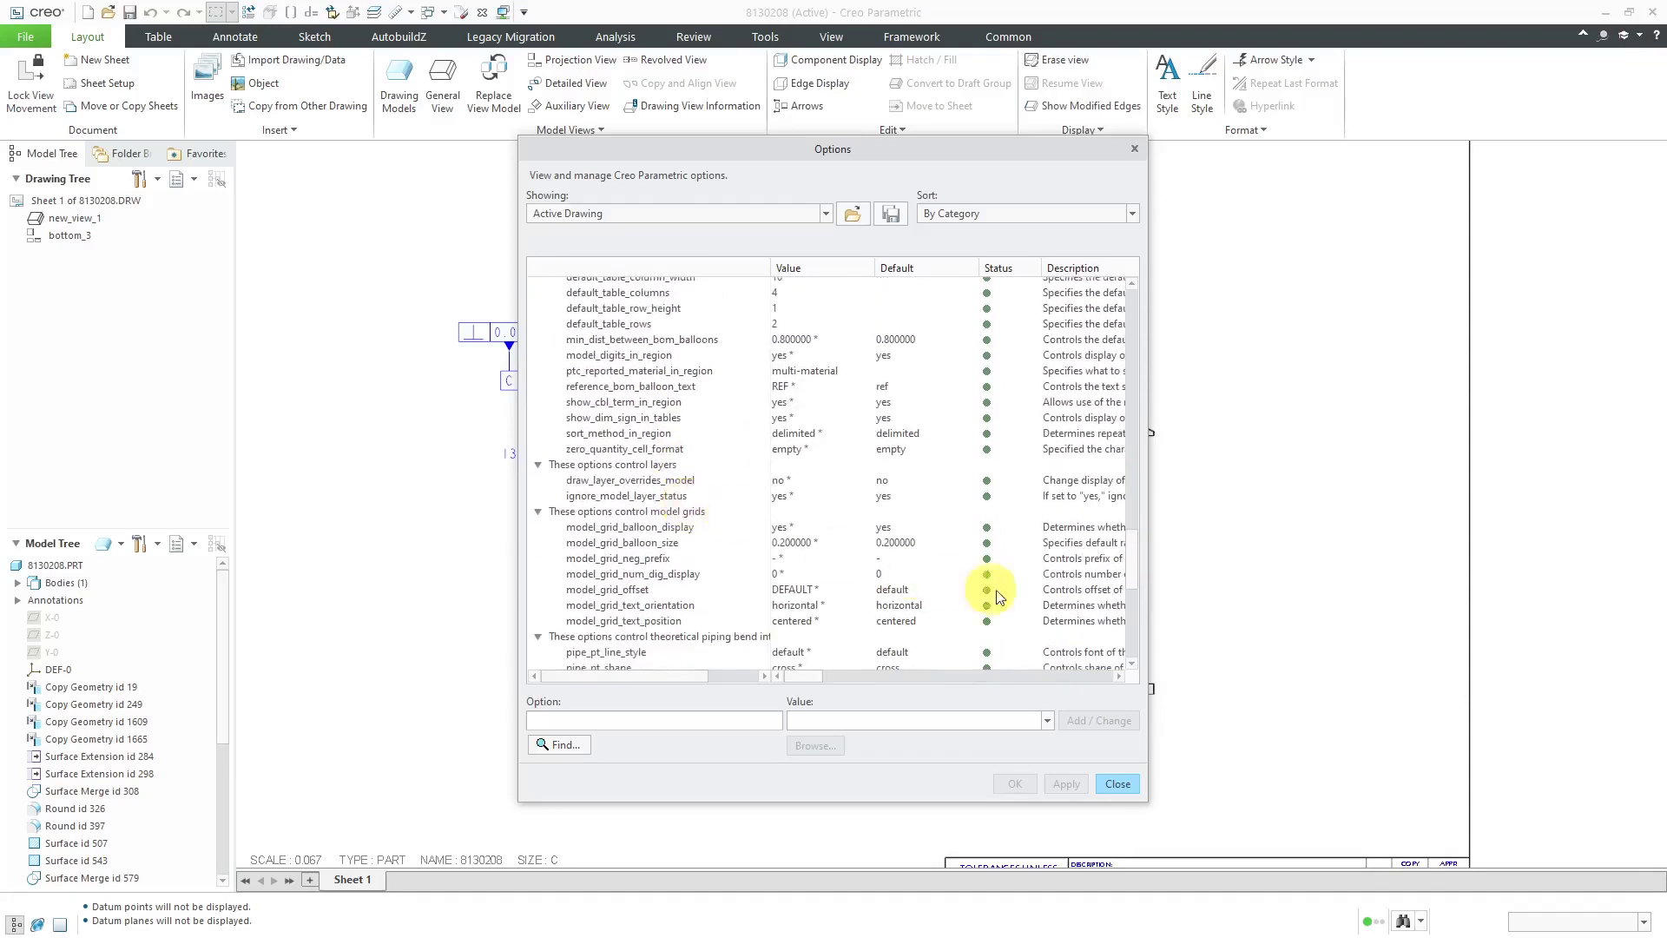
{"action": "scroll", "coordinate": [1134, 557], "scroll_direction": "down", "scroll_amount": 1}
{"action": "left_click_drag", "start_coordinate": [1134, 559], "coordinate": [1129, 595]}
{"action": "left_click", "coordinate": [569, 547]}
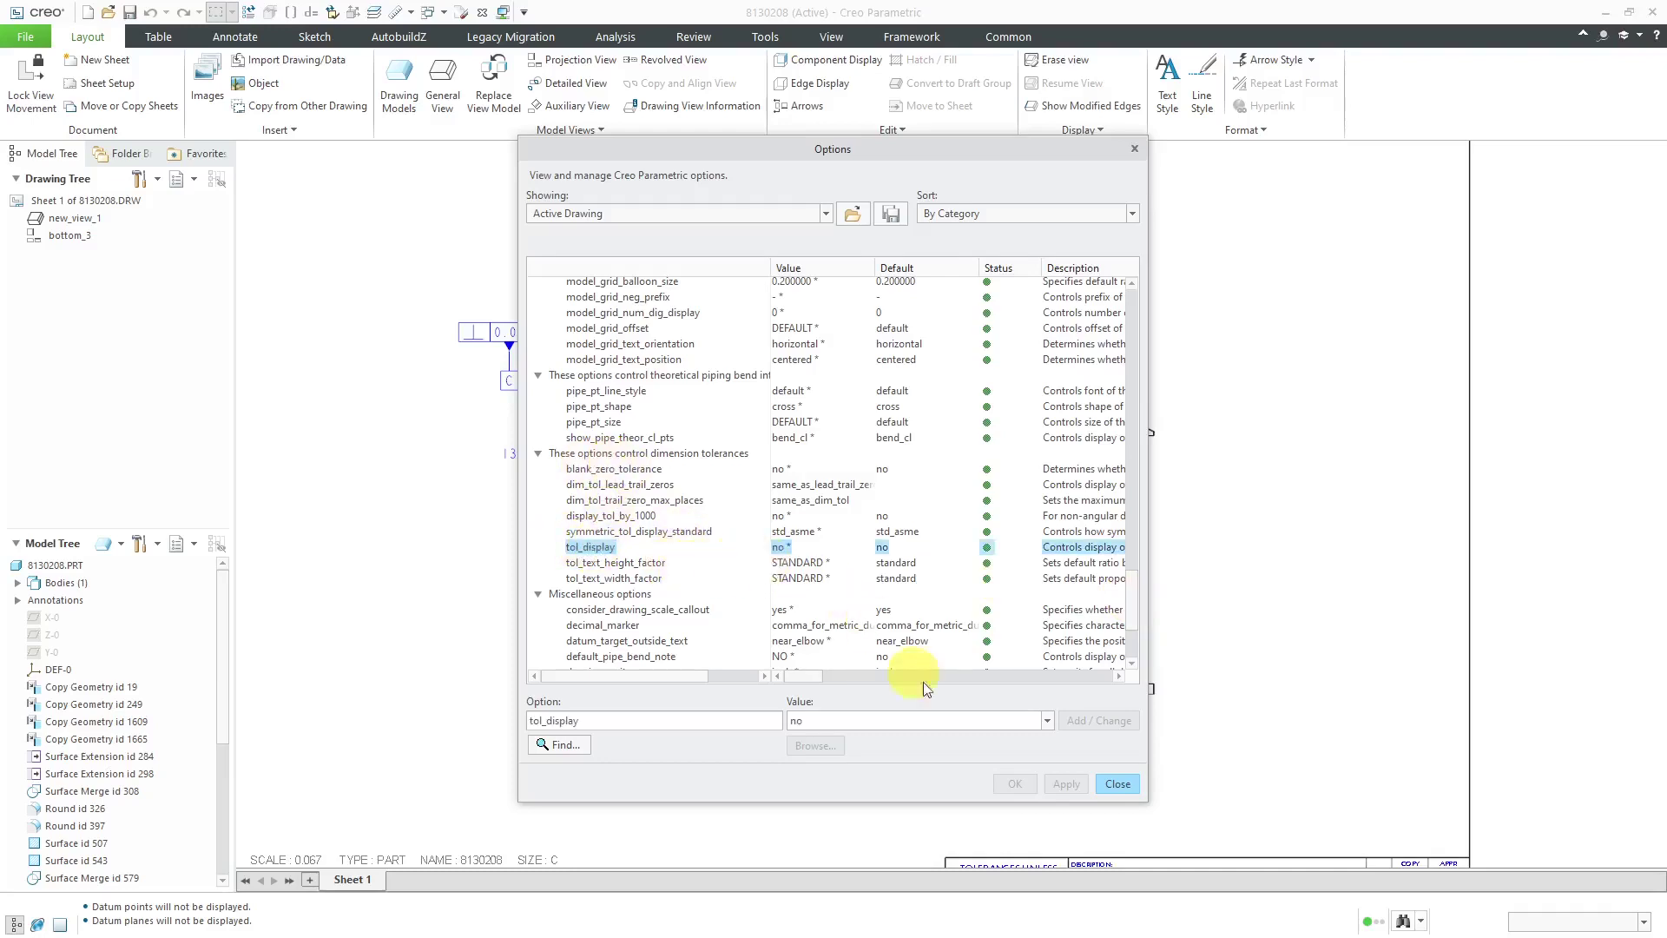
{"action": "left_click", "coordinate": [1048, 721]}
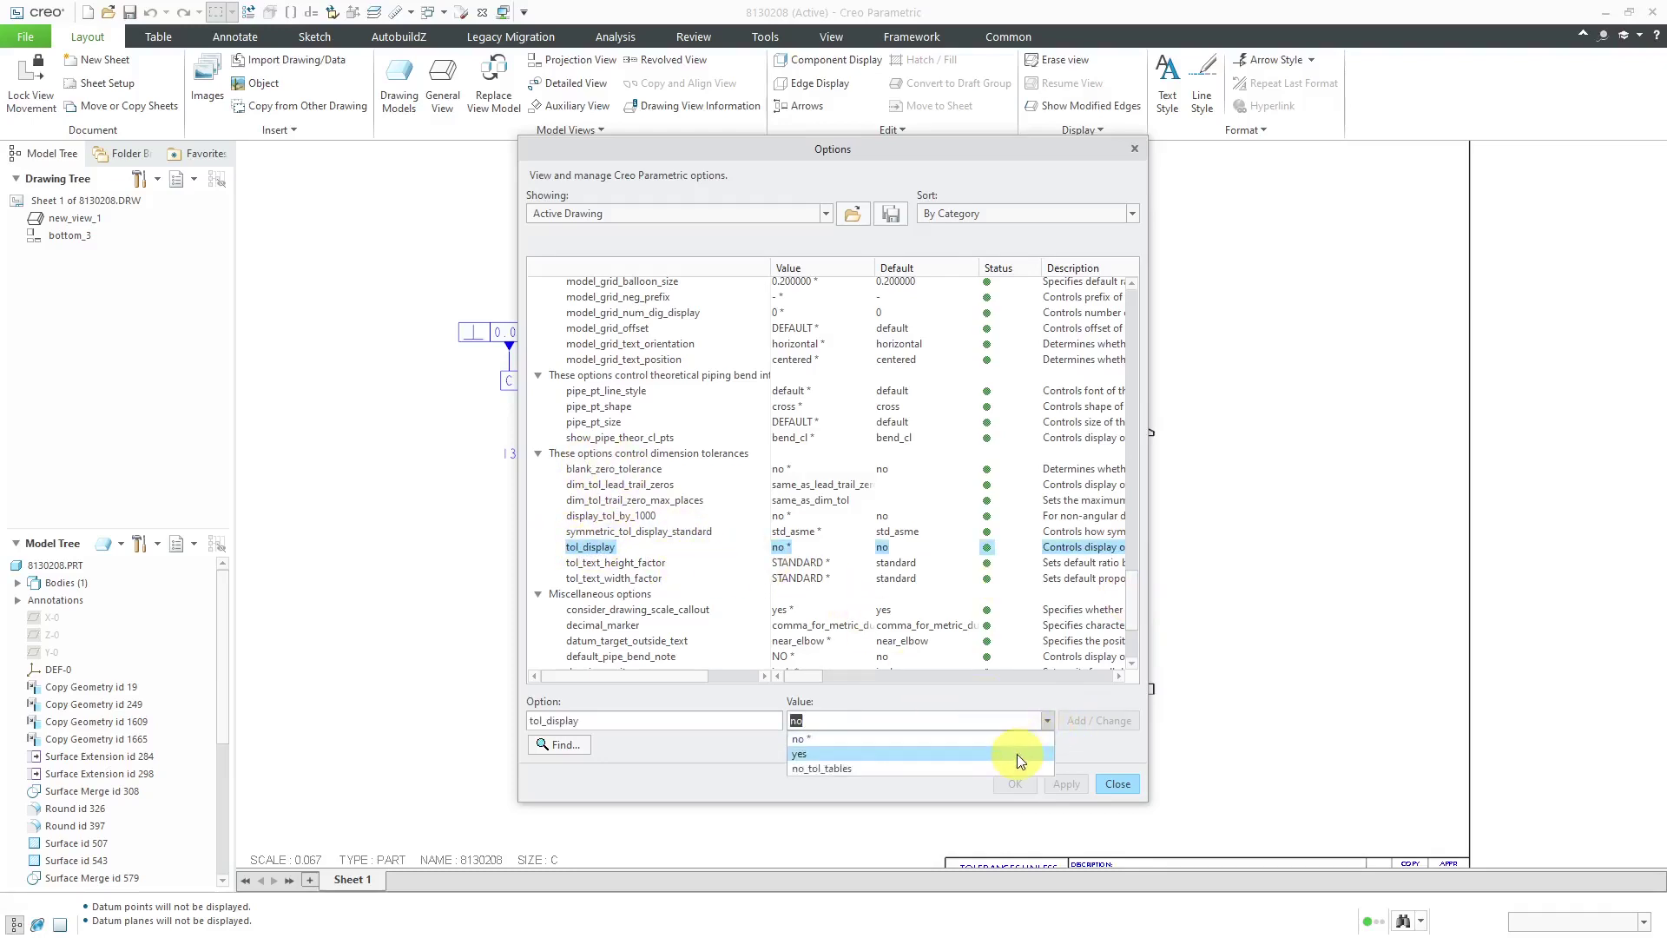
{"action": "left_click", "coordinate": [1018, 754]}
{"action": "left_click", "coordinate": [1050, 722]}
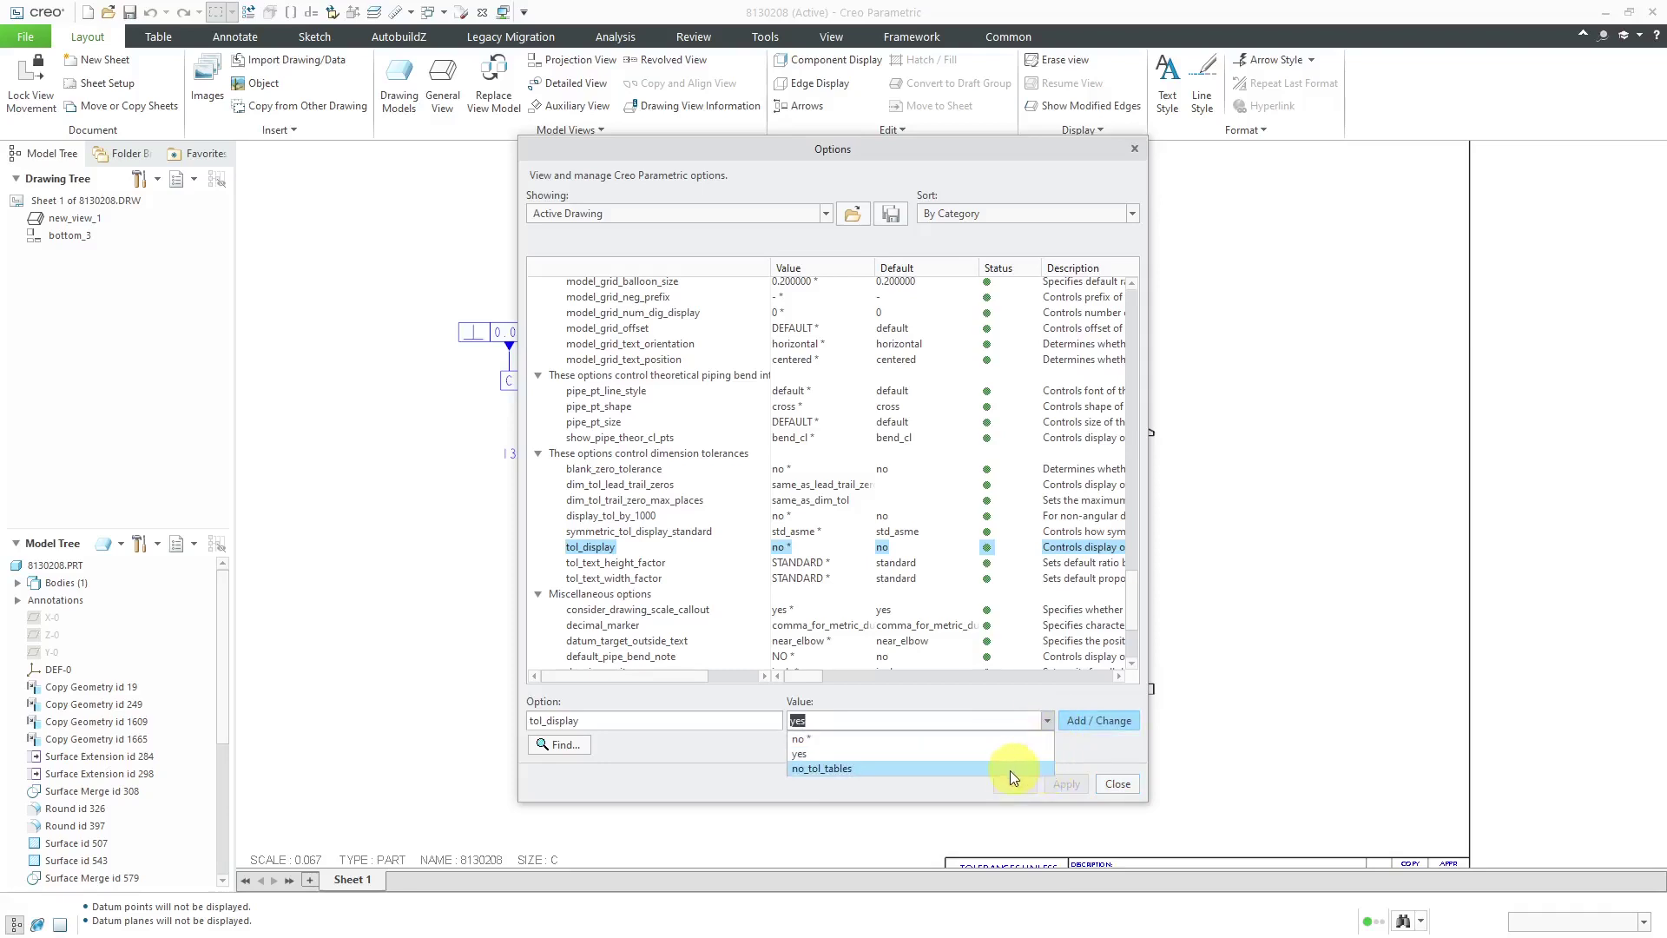
{"action": "left_click", "coordinate": [851, 754]}
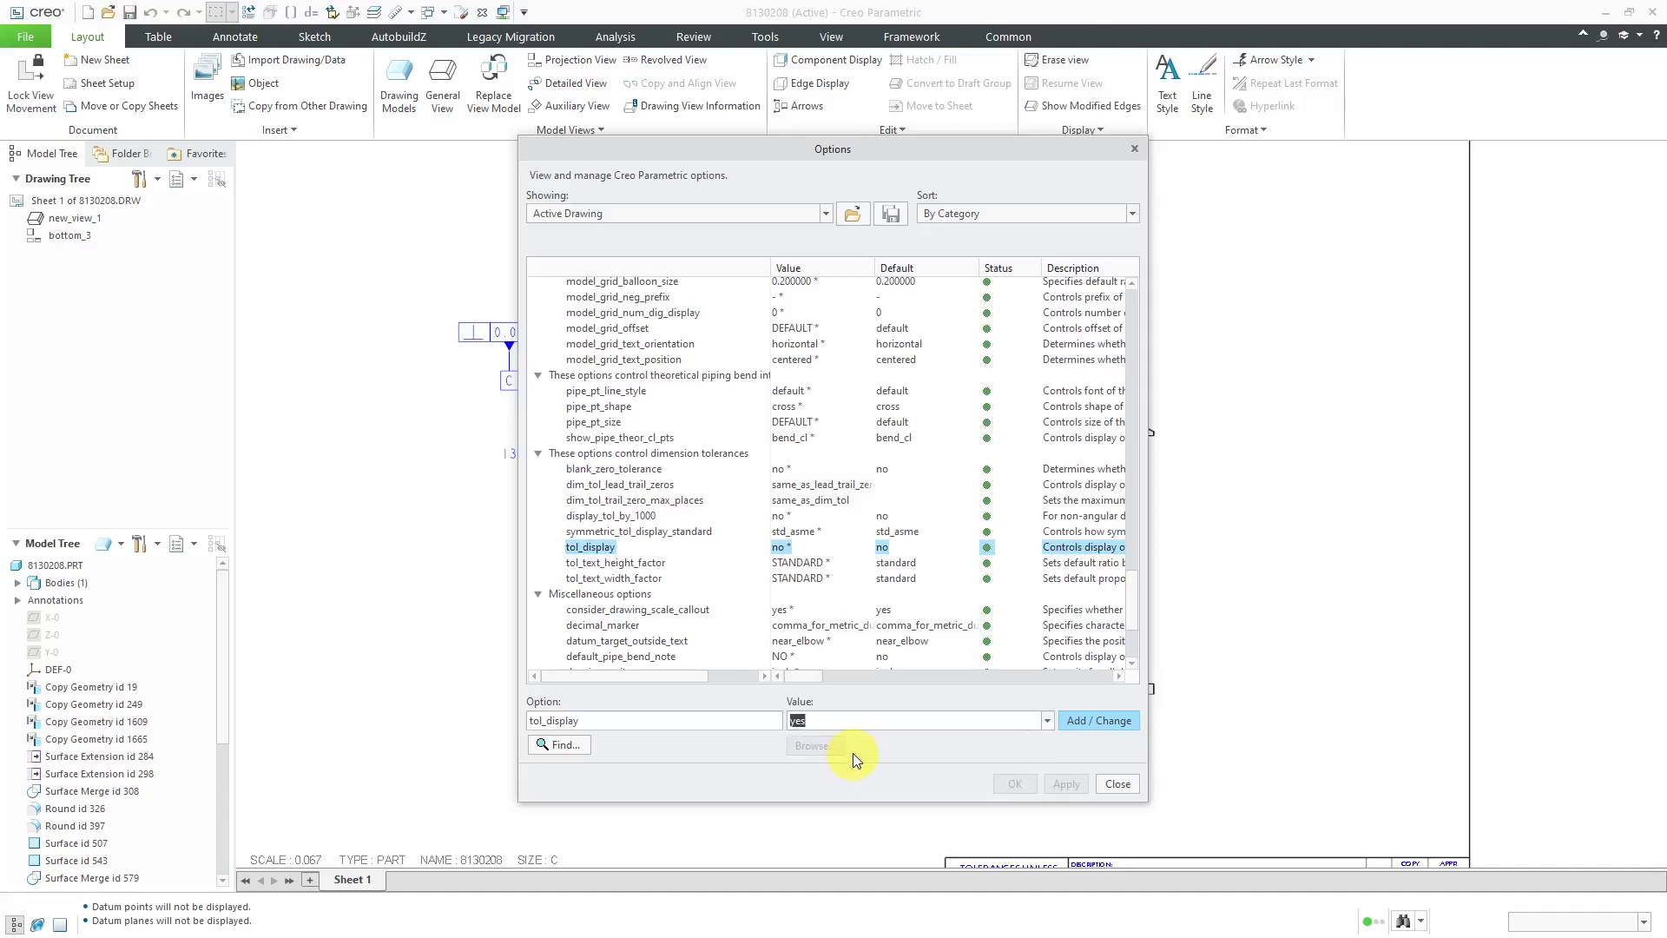
{"action": "left_click", "coordinate": [1096, 722]}
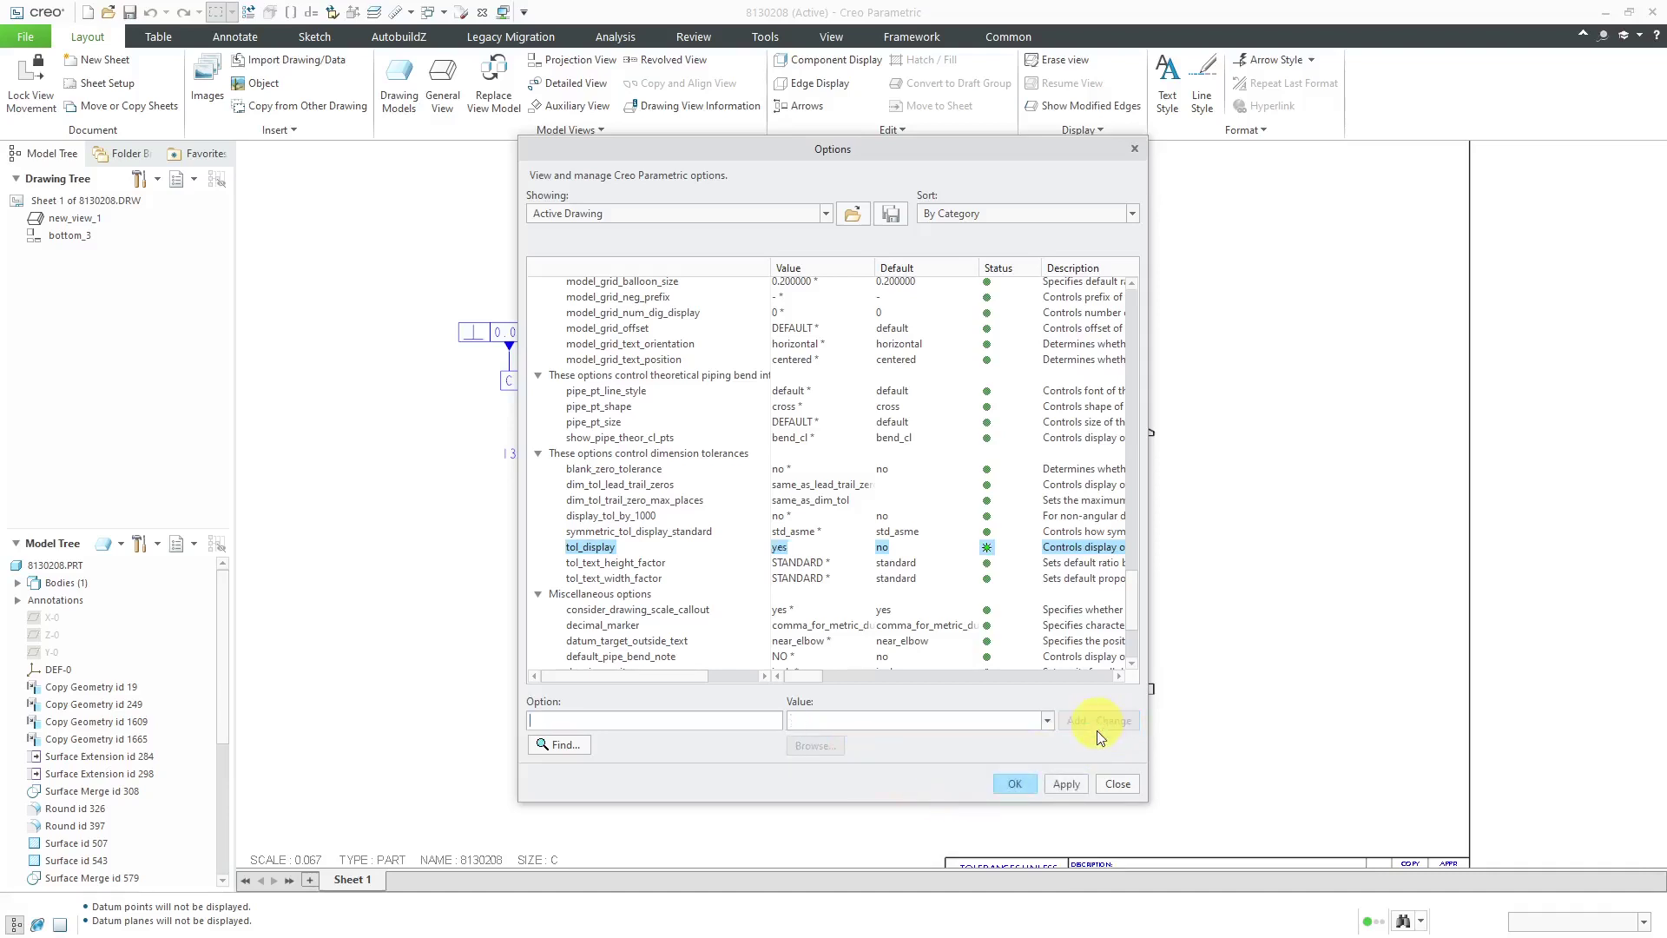
{"action": "left_click", "coordinate": [1056, 785]}
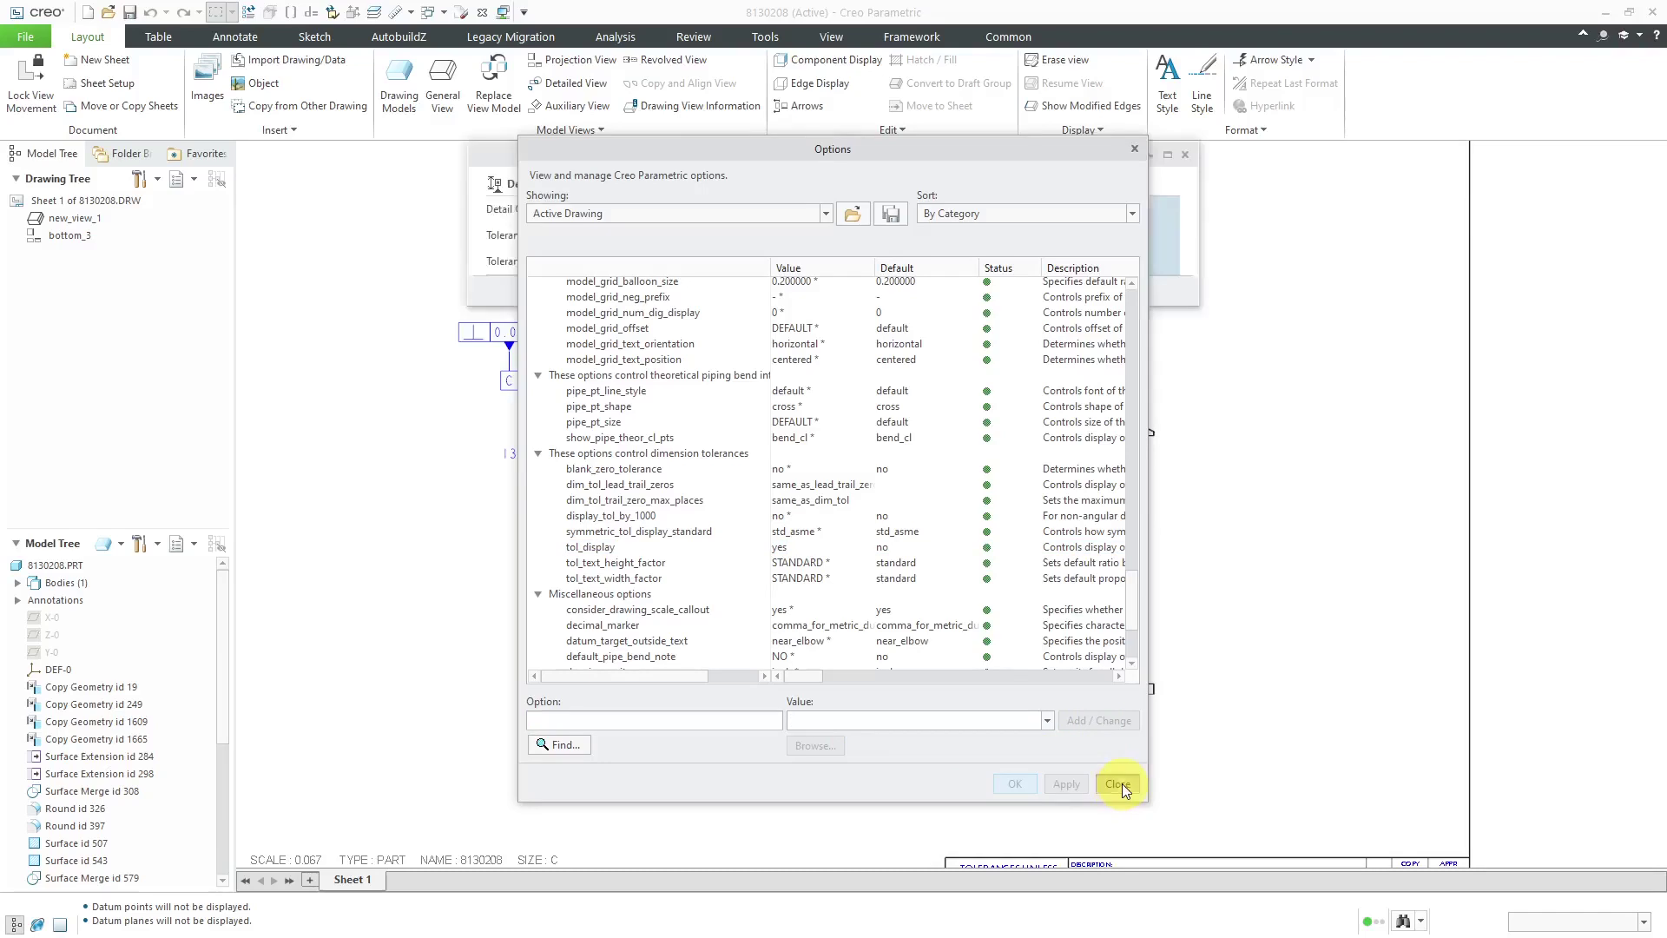
{"action": "left_click", "coordinate": [1118, 783]}
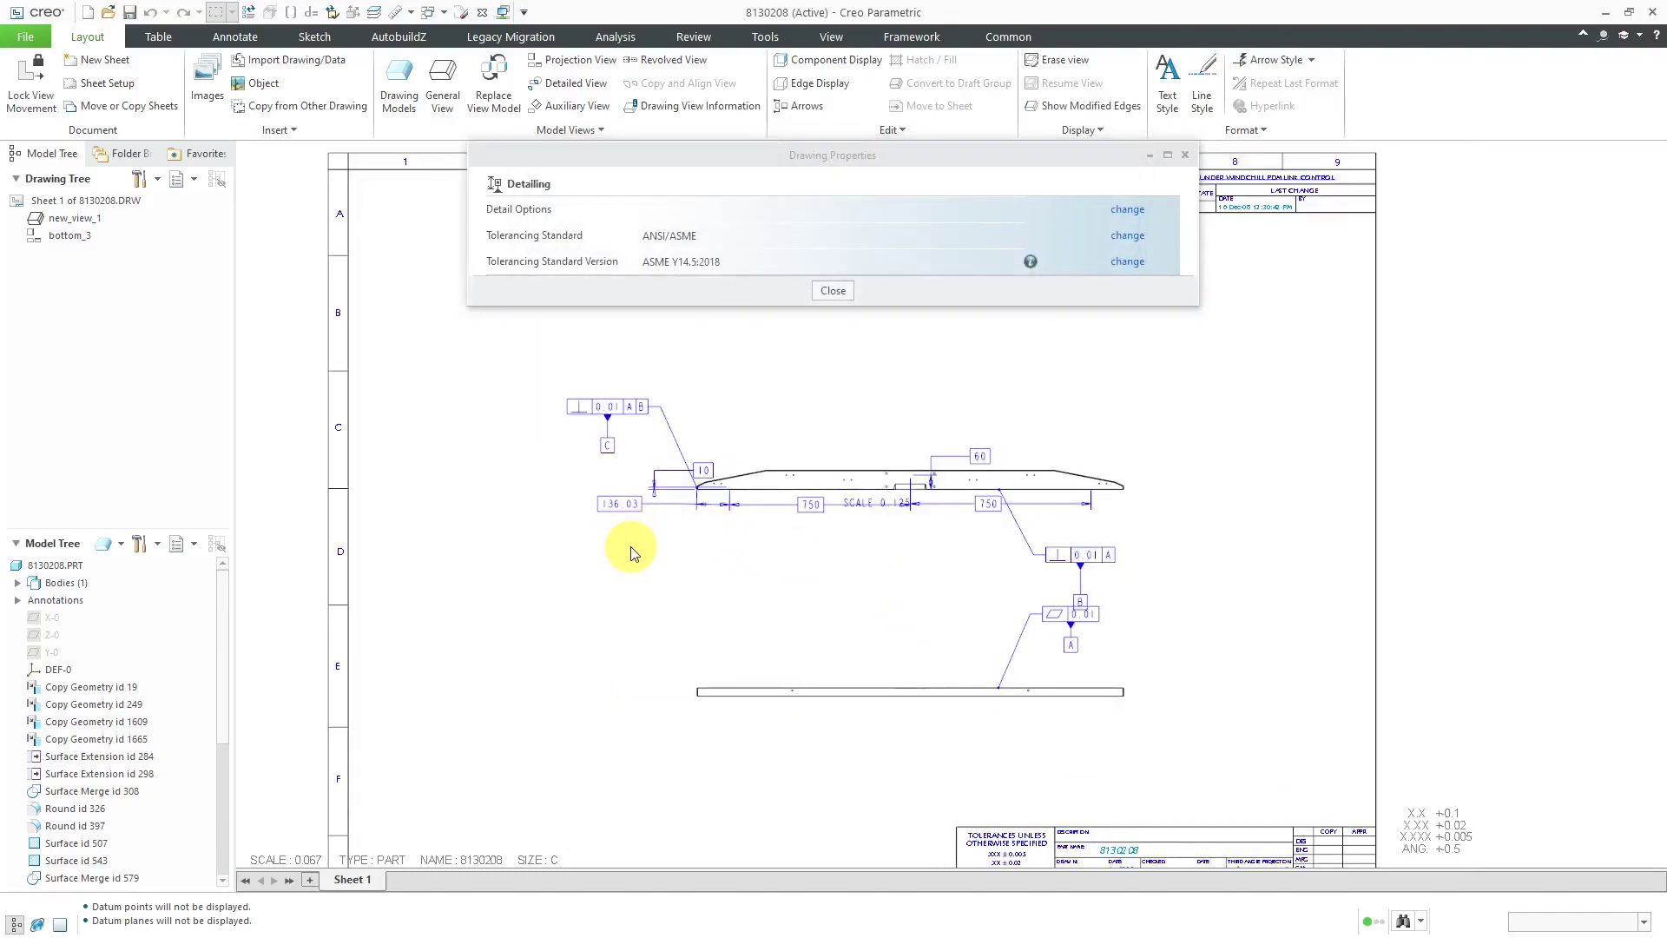
{"action": "left_click", "coordinate": [835, 290]}
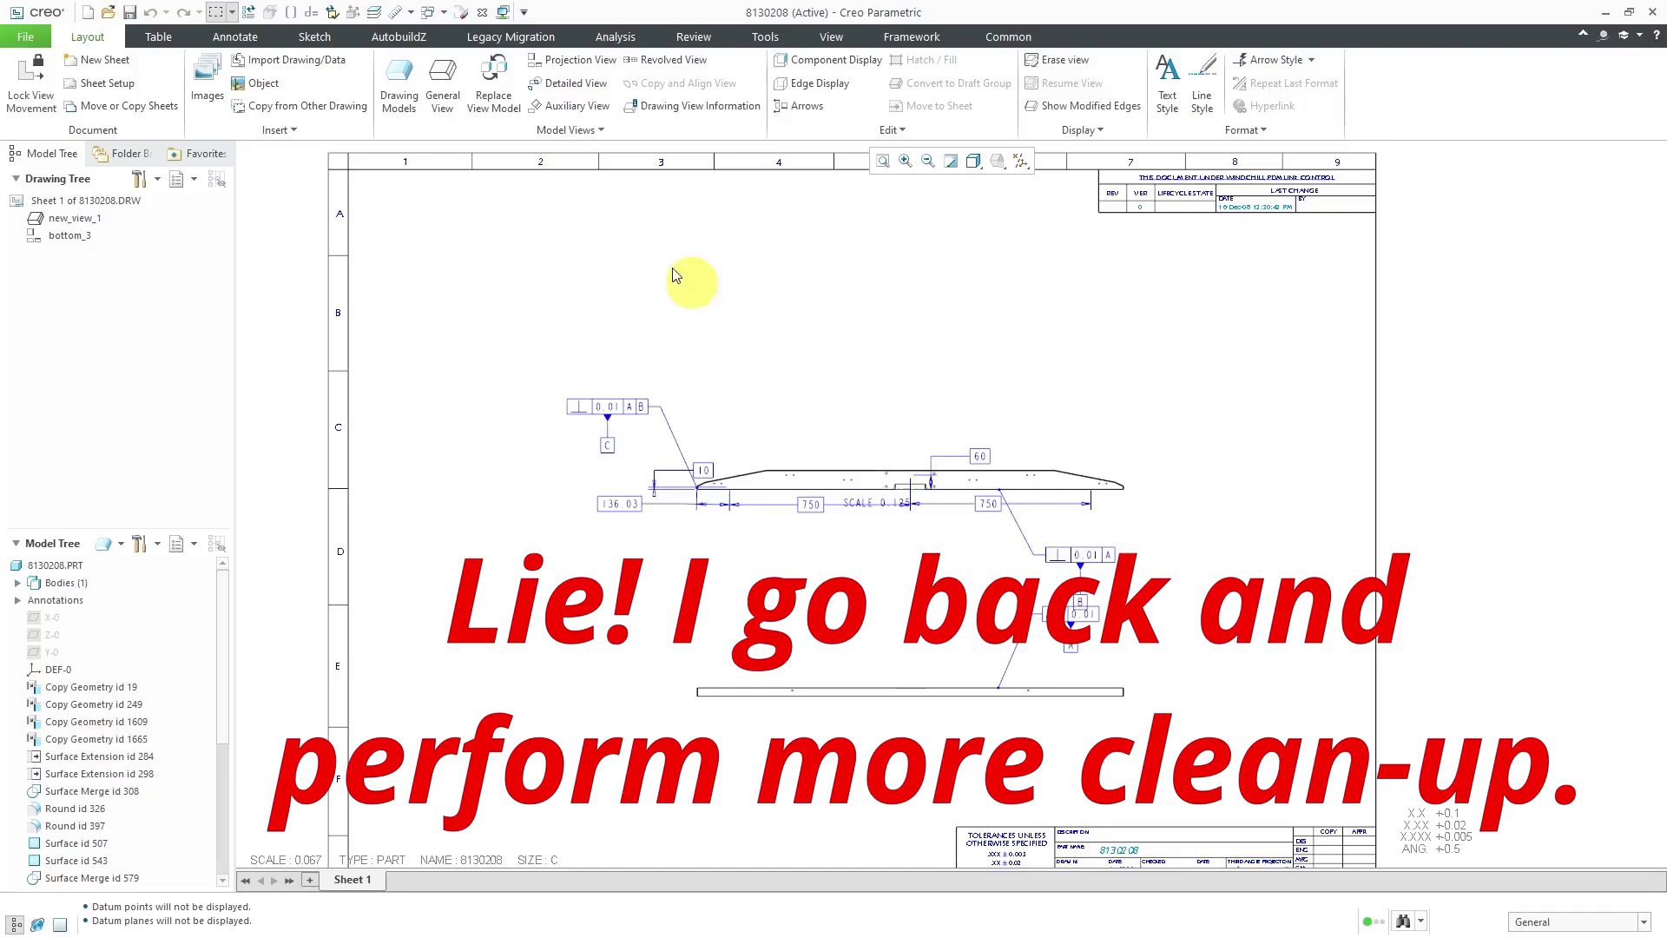
Switch to the 8130208.PRT model window.
{"action": "left_click", "coordinate": [442, 12]}
{"action": "left_click", "coordinate": [476, 51]}
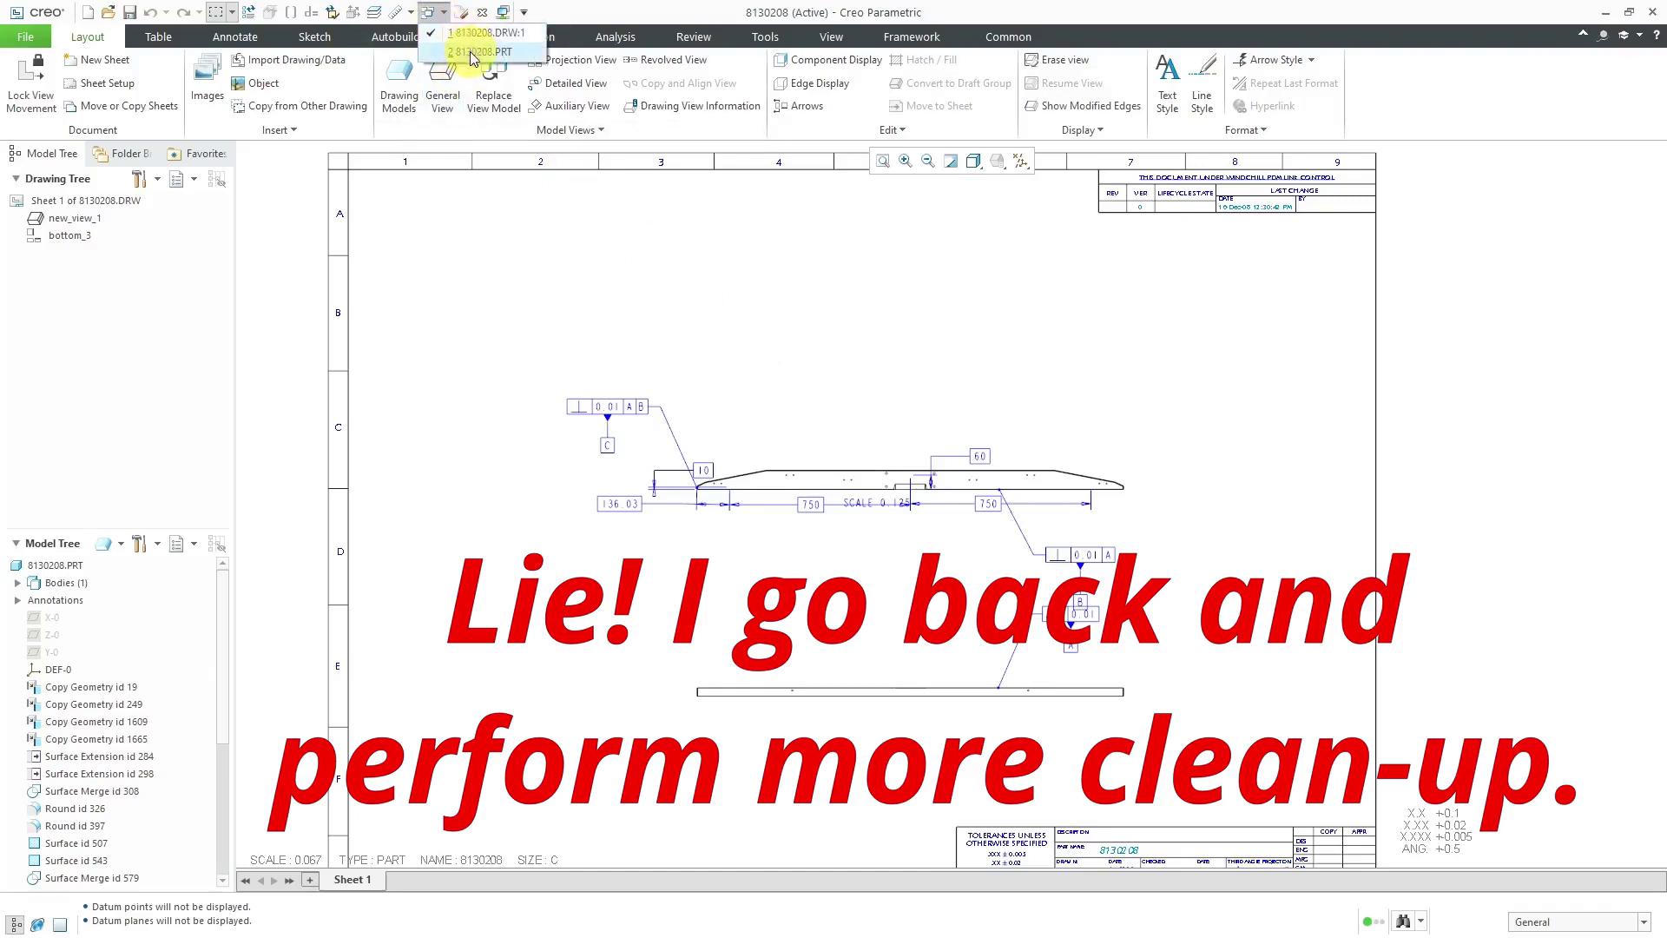